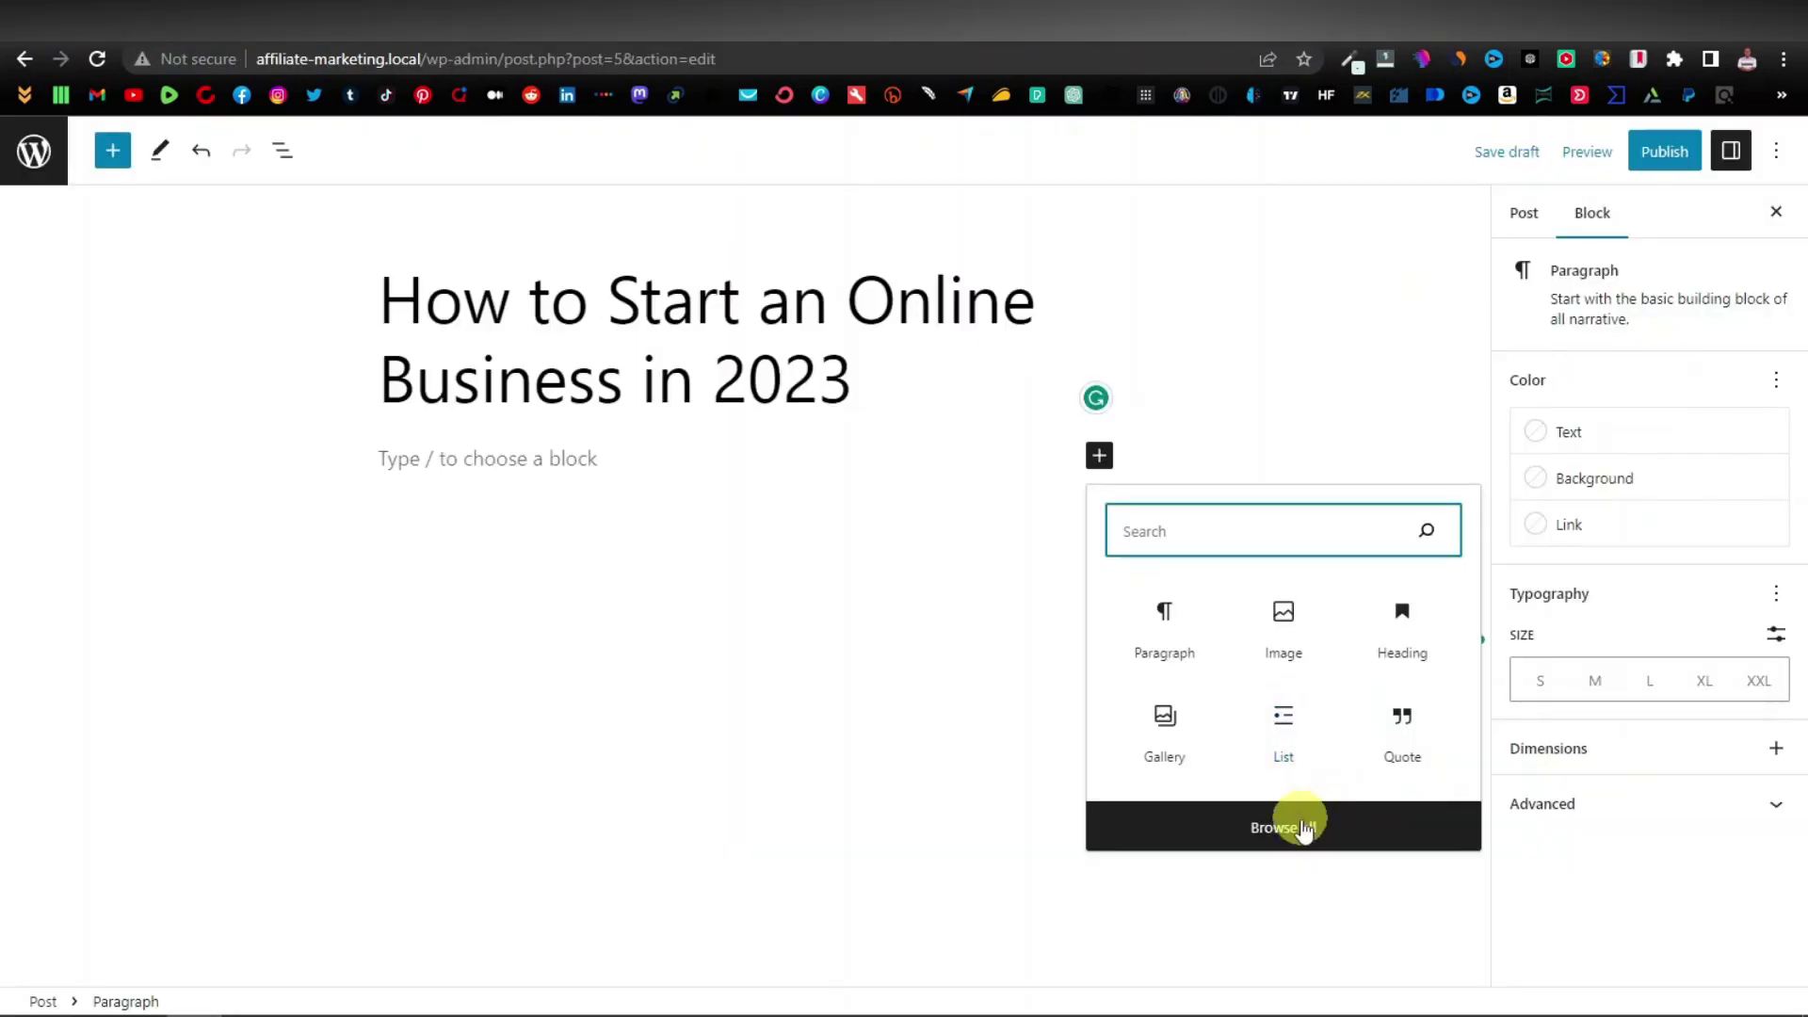
Step: Preview the post 'How to Start an Online Business in 2023' and scroll through its content
{"action": "left_click", "coordinate": [1291, 823]}
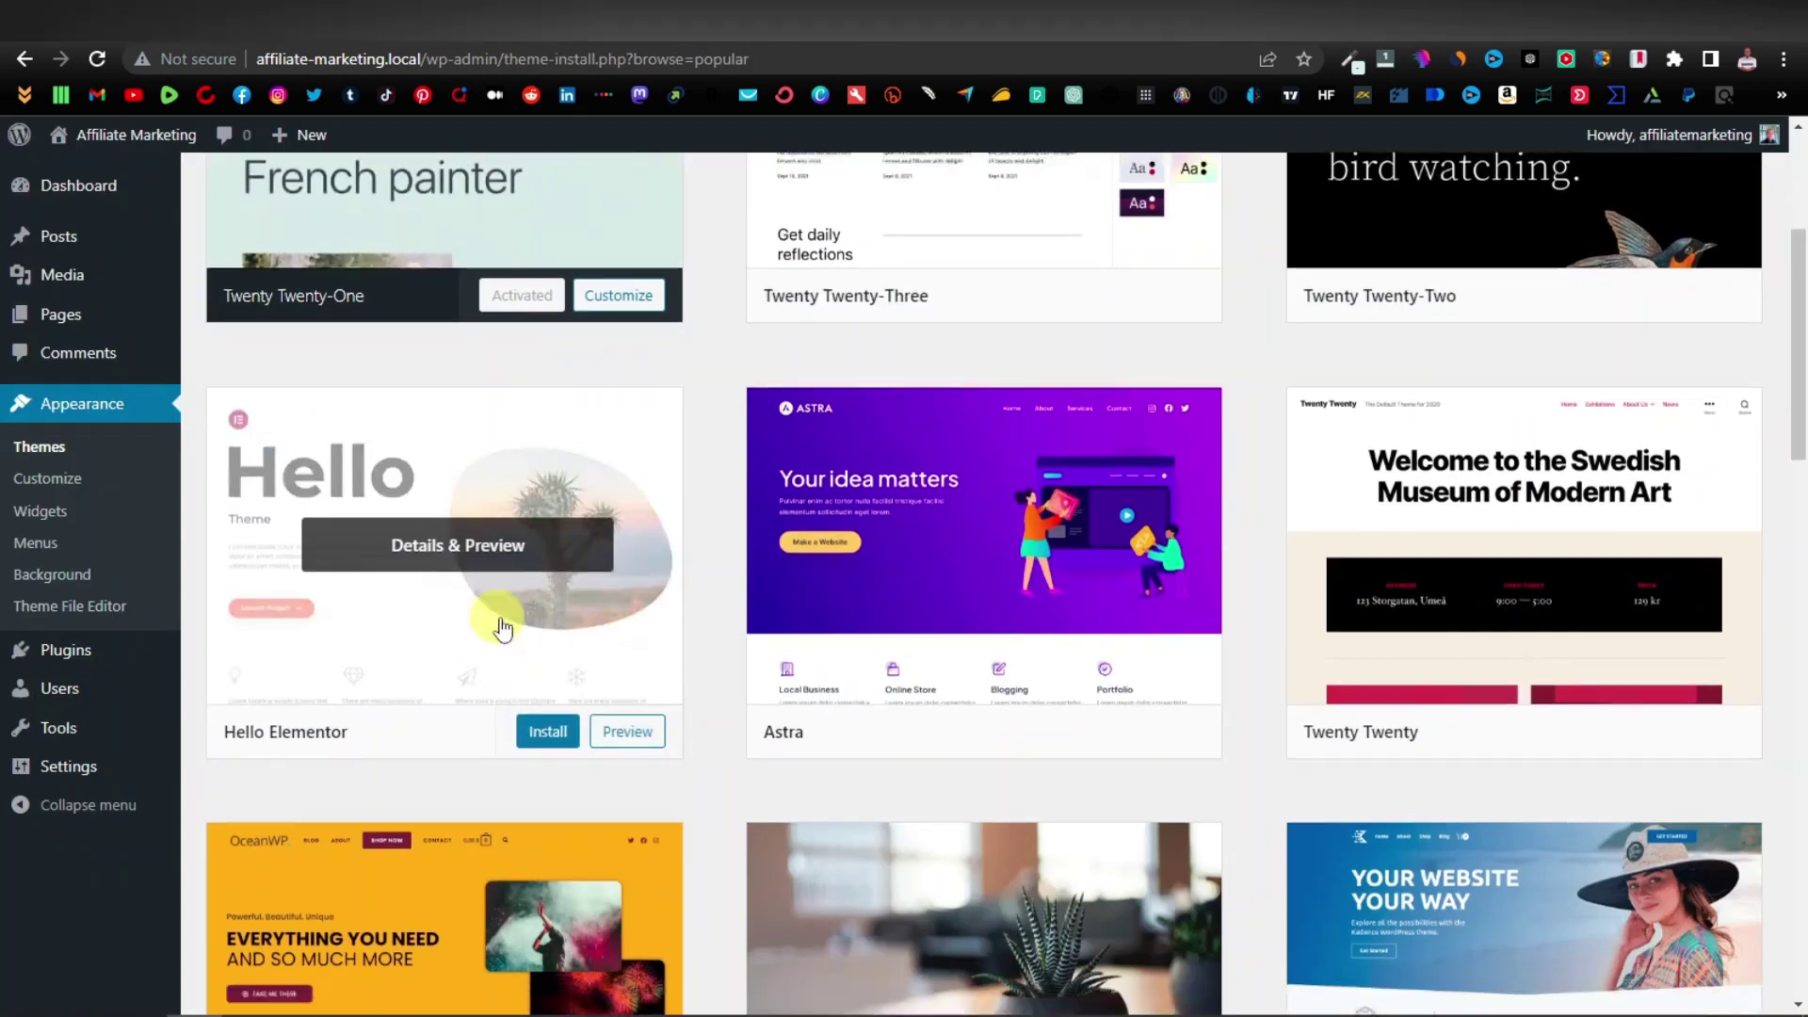
{"action": "scroll", "coordinate": [848, 565], "scroll_direction": "down", "scroll_amount": 7}
{"action": "scroll", "coordinate": [1232, 530], "scroll_direction": "down", "scroll_amount": 20}
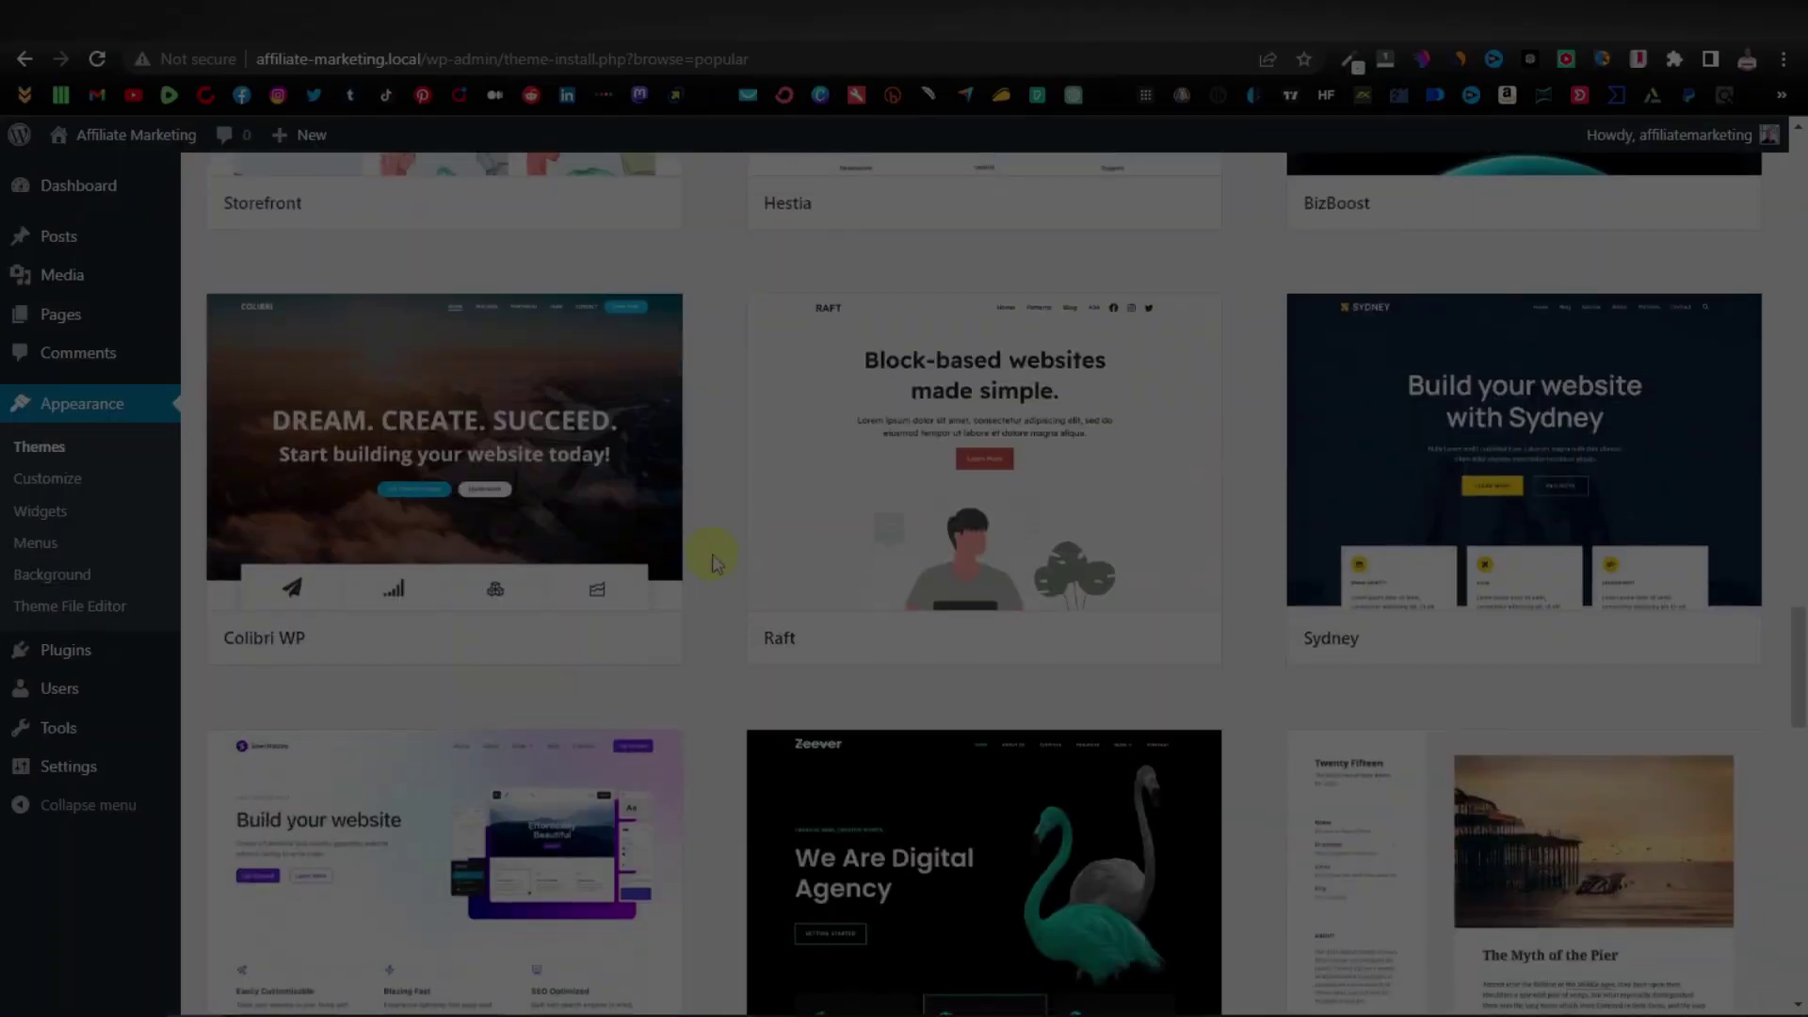
{"action": "scroll", "coordinate": [984, 584], "scroll_direction": "down", "scroll_amount": 20}
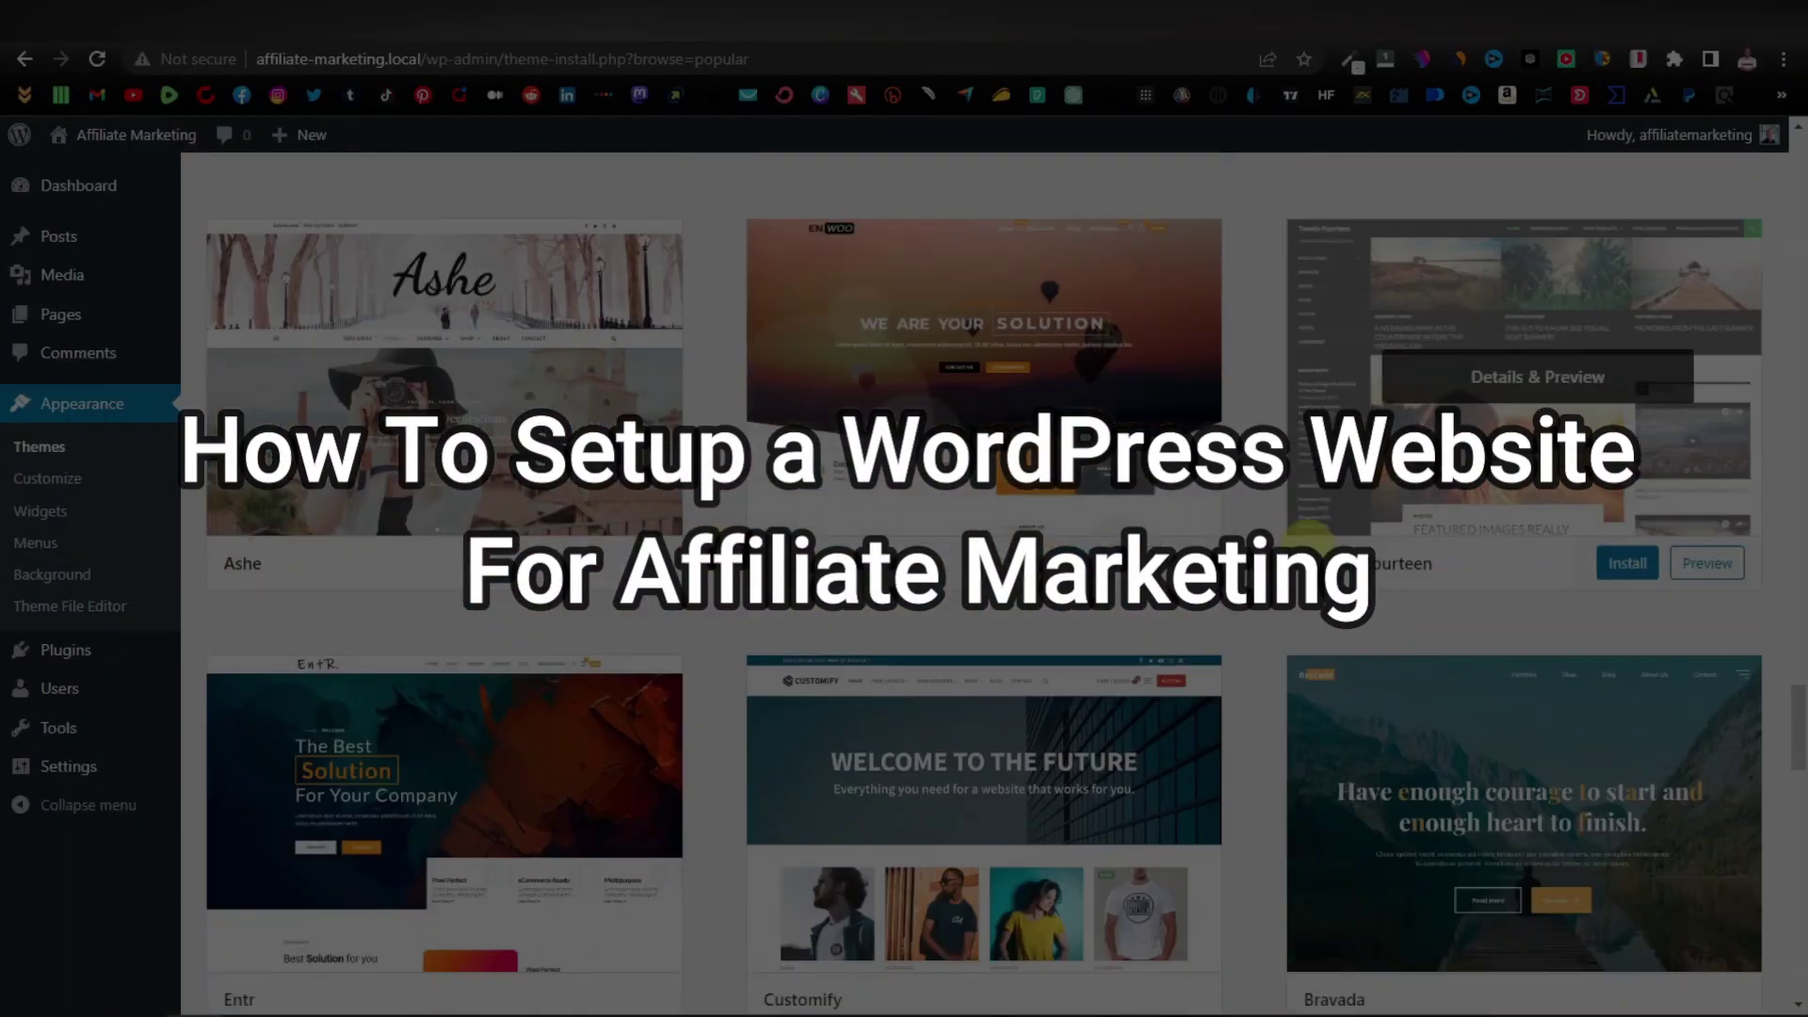
{"action": "scroll", "coordinate": [973, 543], "scroll_direction": "up", "scroll_amount": 20}
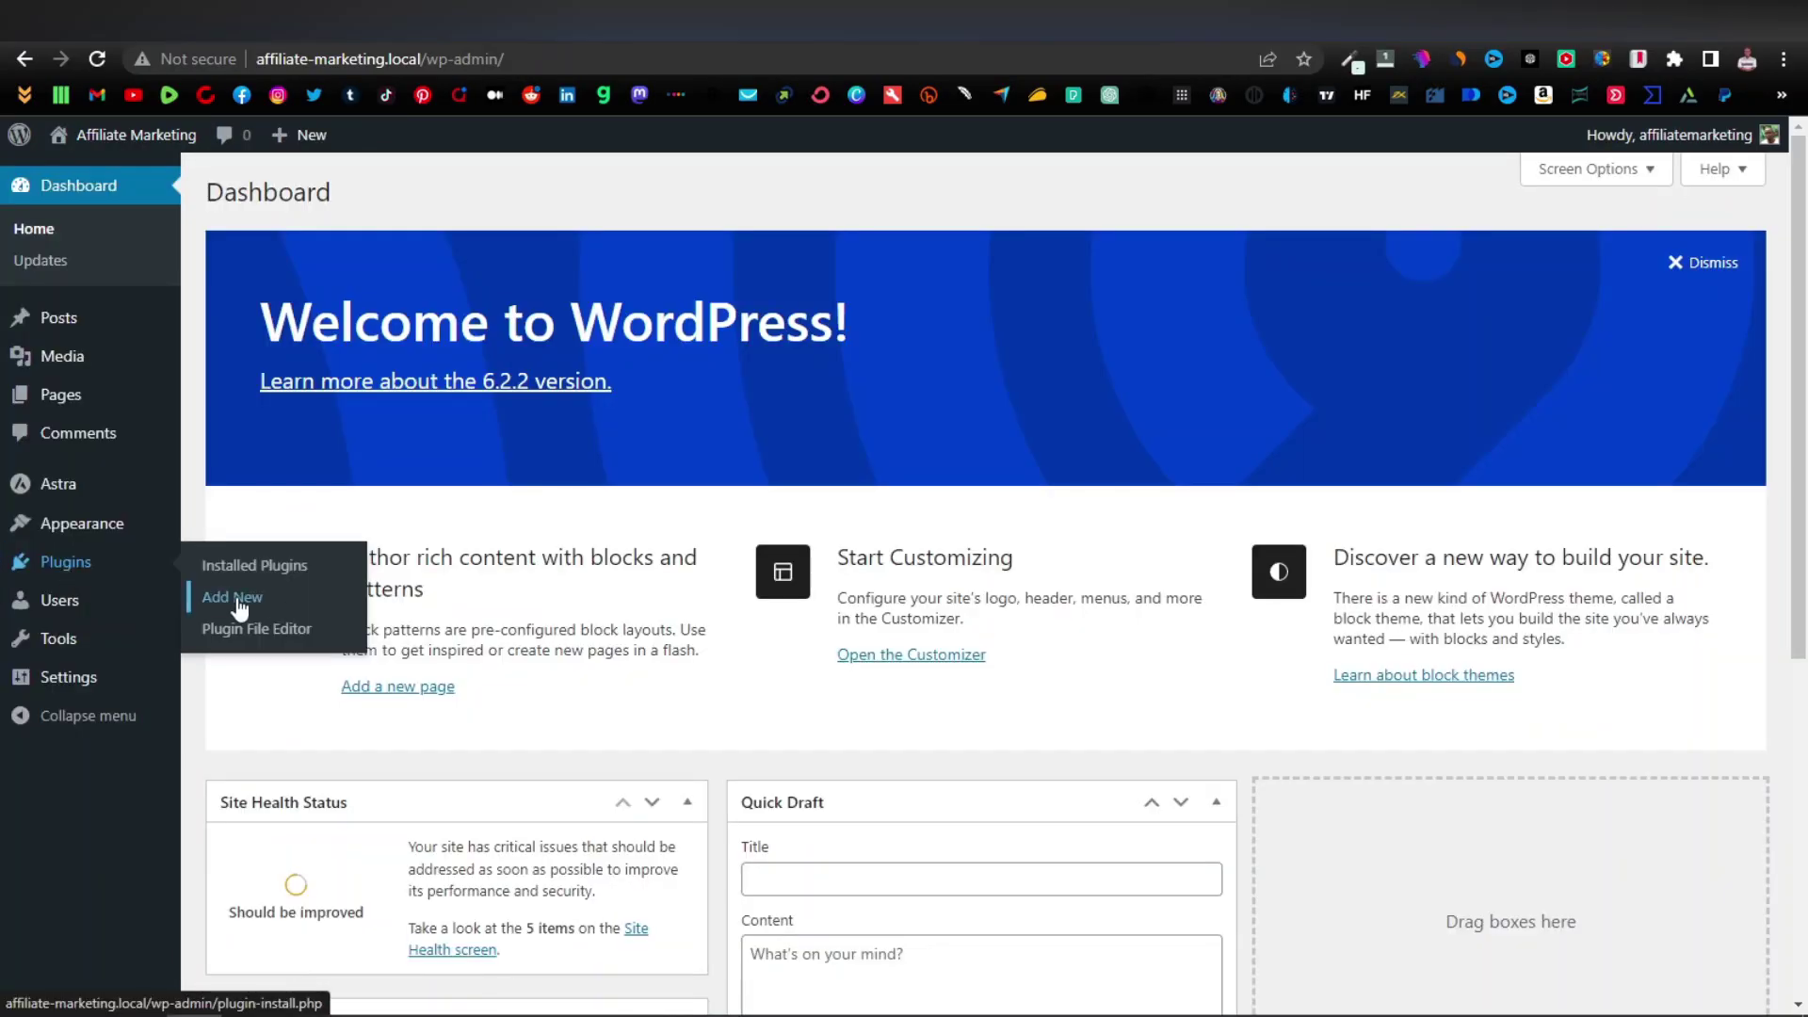
Step: Browse the Add New plugins page, scrolling through the ClickBank marketplace listings
{"action": "left_click", "coordinate": [233, 603]}
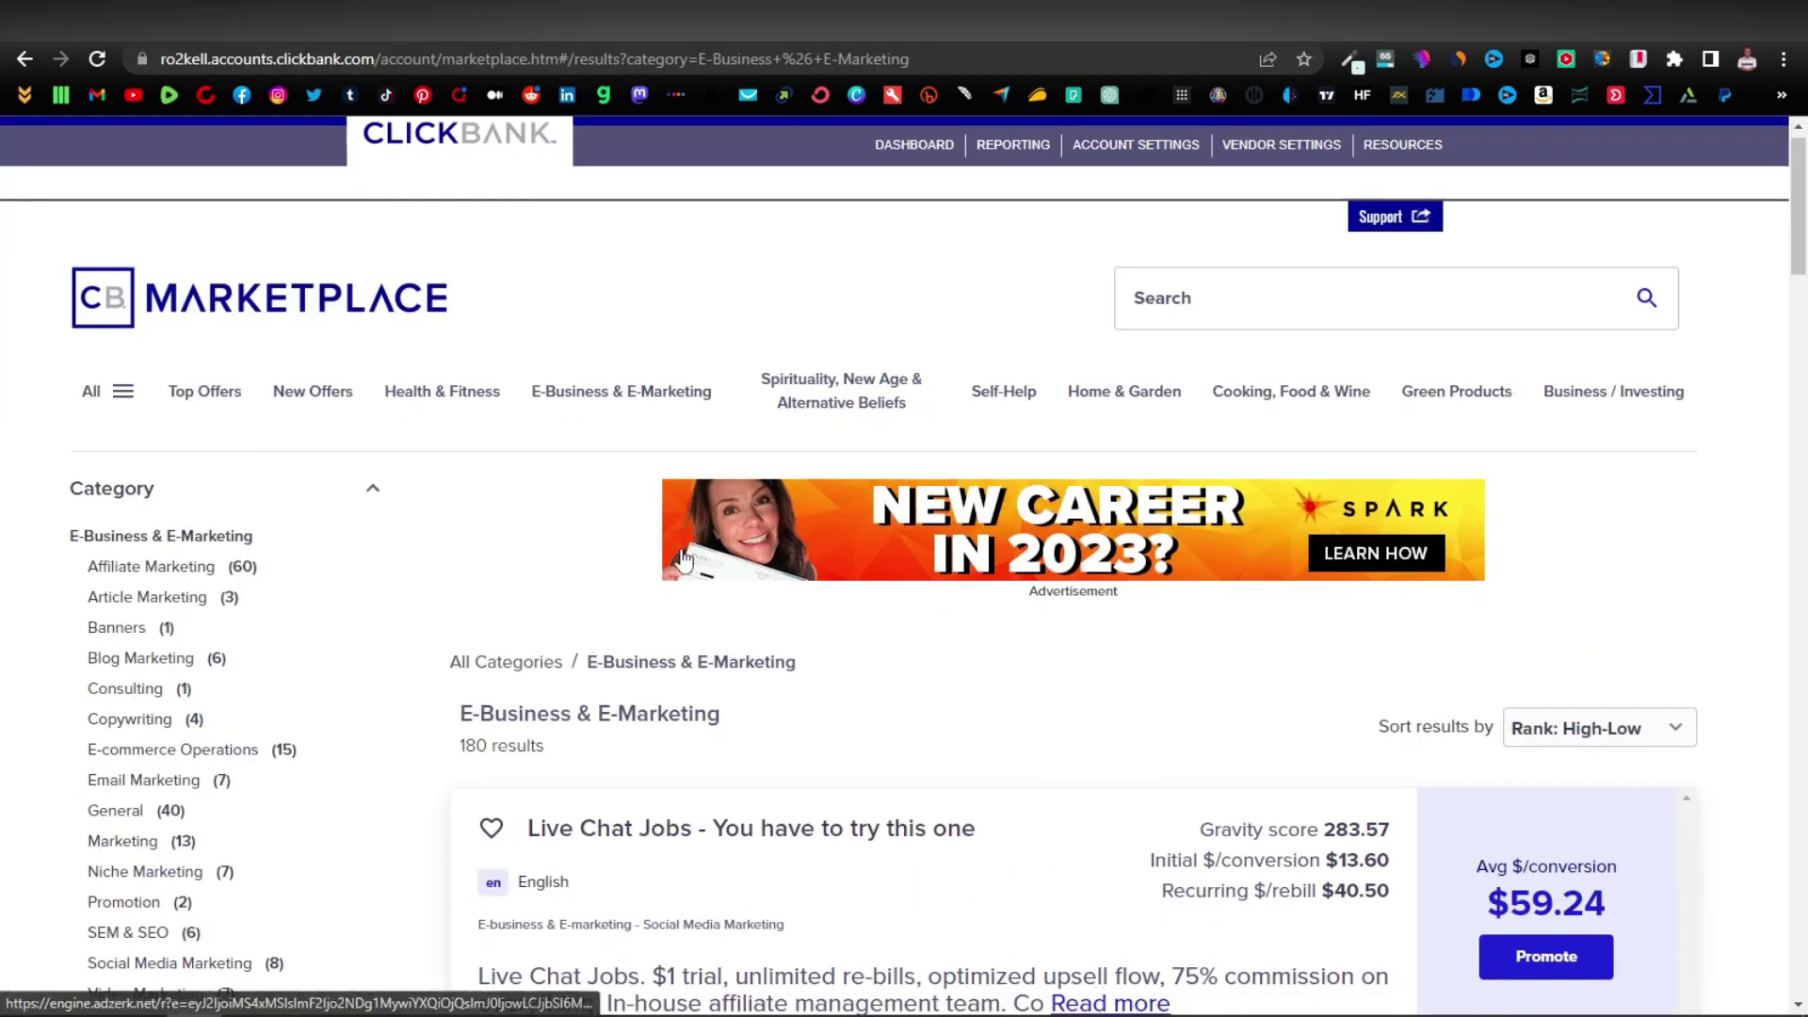
{"action": "scroll", "coordinate": [684, 559], "scroll_direction": "down", "scroll_amount": 12}
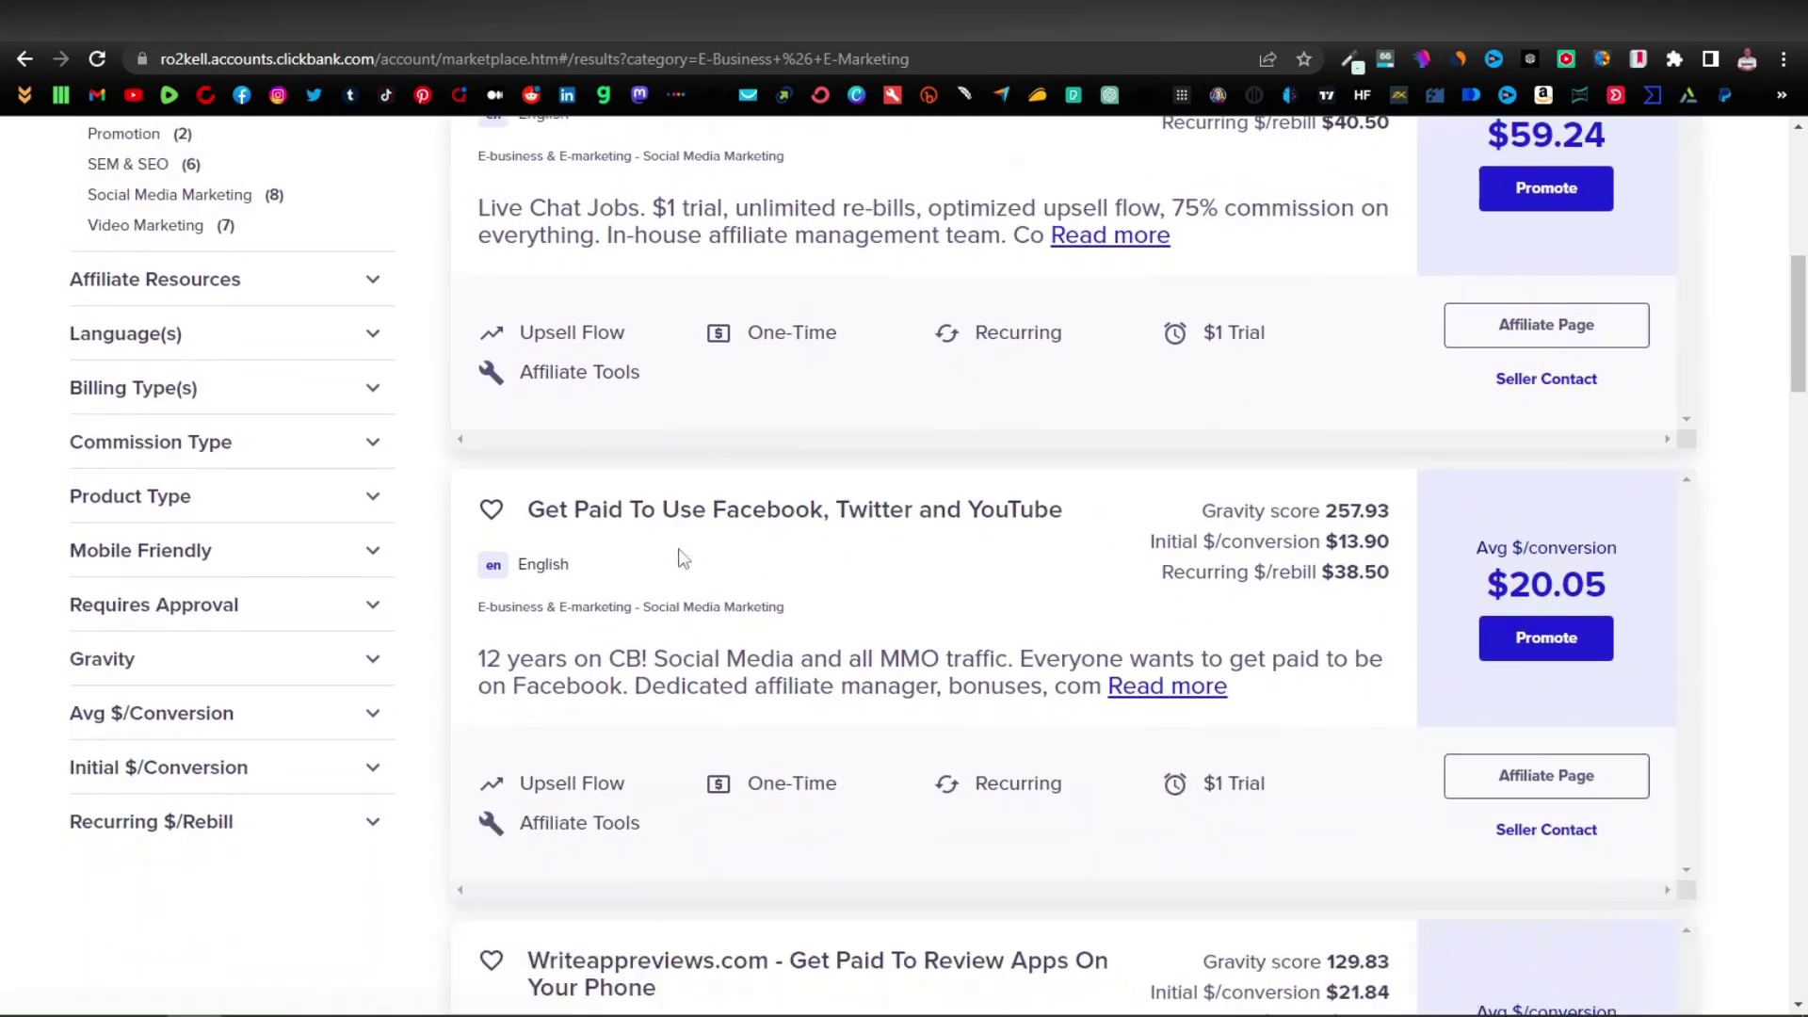
{"action": "scroll", "coordinate": [684, 559], "scroll_direction": "down", "scroll_amount": 10}
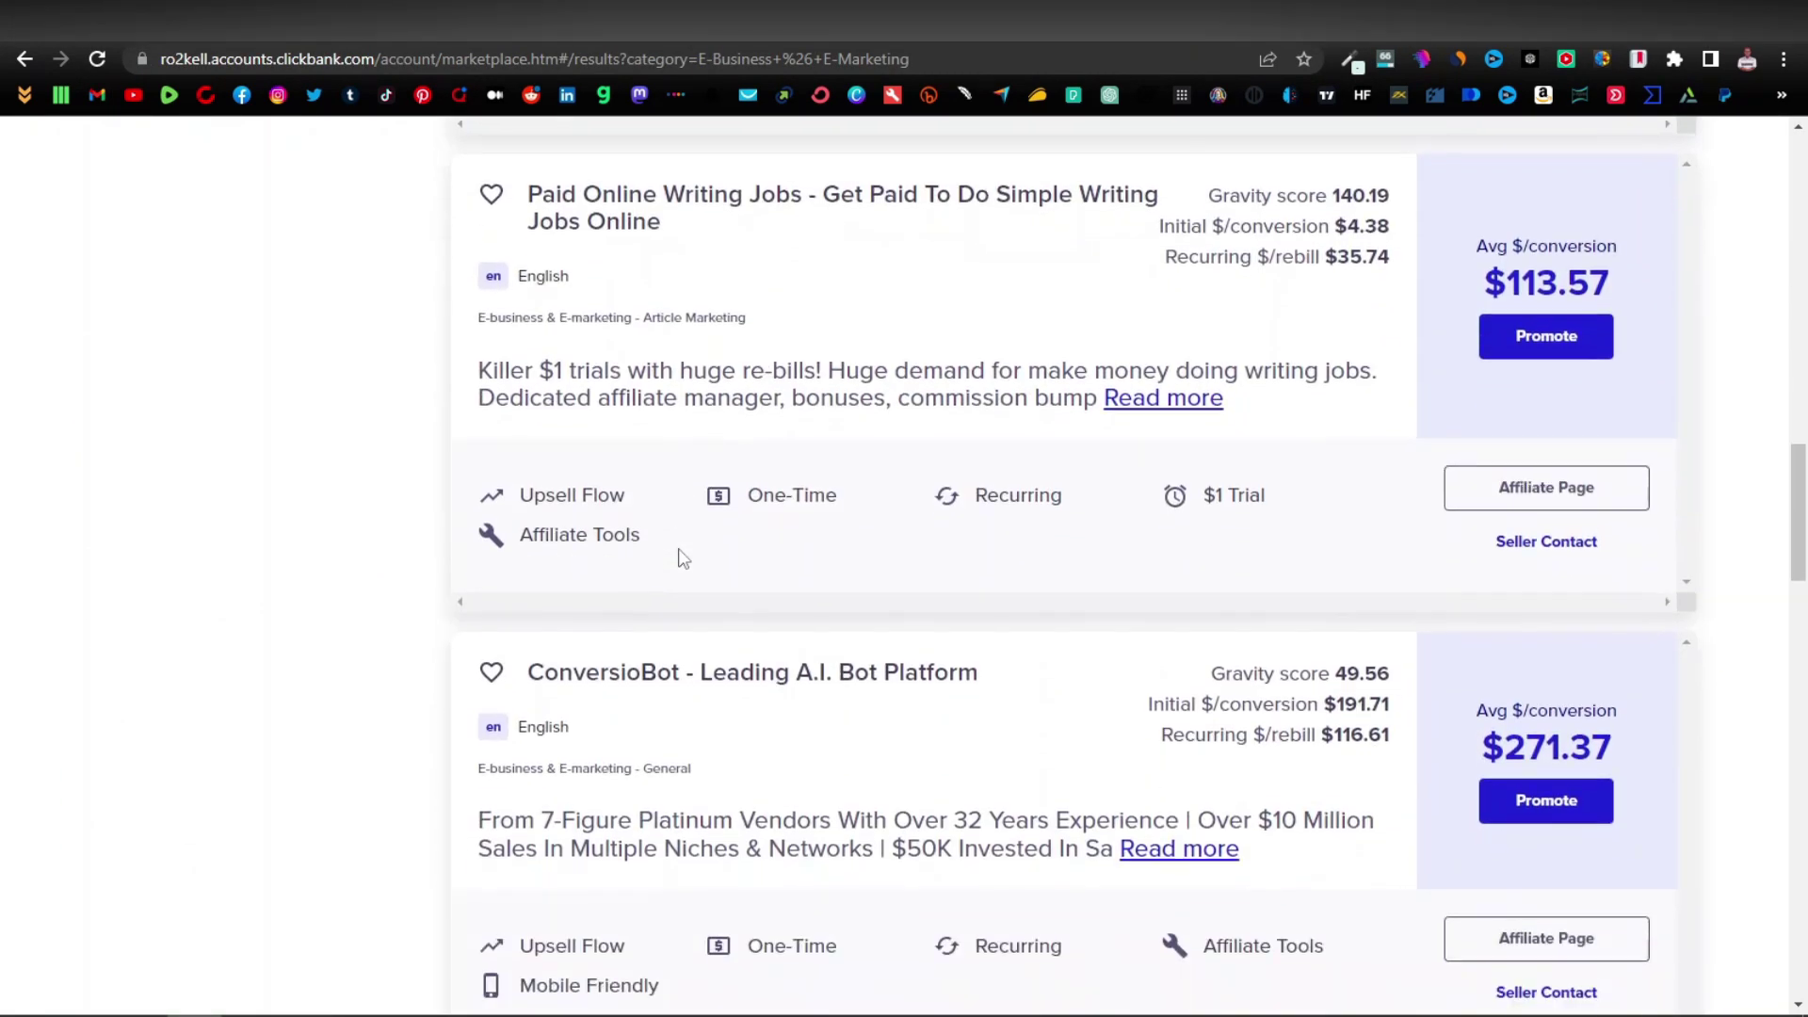
{"action": "scroll", "coordinate": [1540, 621], "scroll_direction": "down", "scroll_amount": 1}
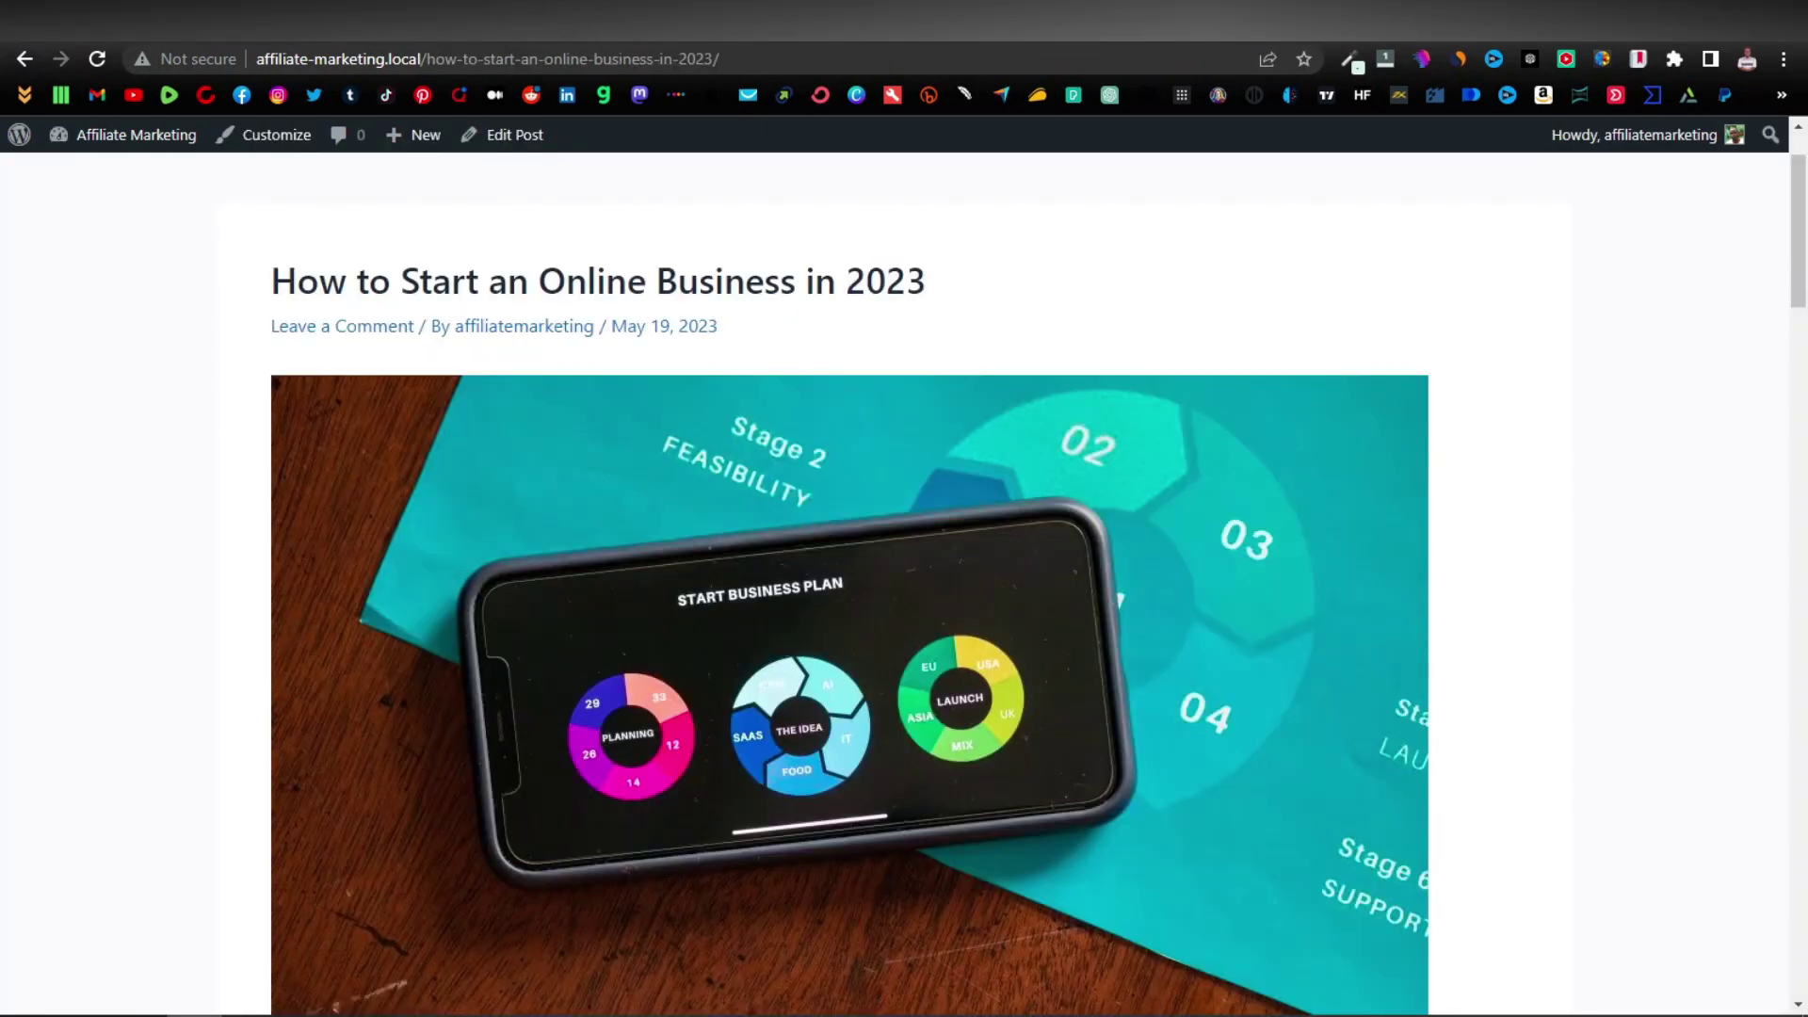
Step: Go to the Pages list and view the Sample Page on the site
{"action": "scroll", "coordinate": [774, 678], "scroll_direction": "down", "scroll_amount": 10}
{"action": "scroll", "coordinate": [775, 678], "scroll_direction": "down", "scroll_amount": 5}
{"action": "scroll", "coordinate": [770, 669], "scroll_direction": "up", "scroll_amount": 15}
{"action": "key", "text": "alt+Left"}
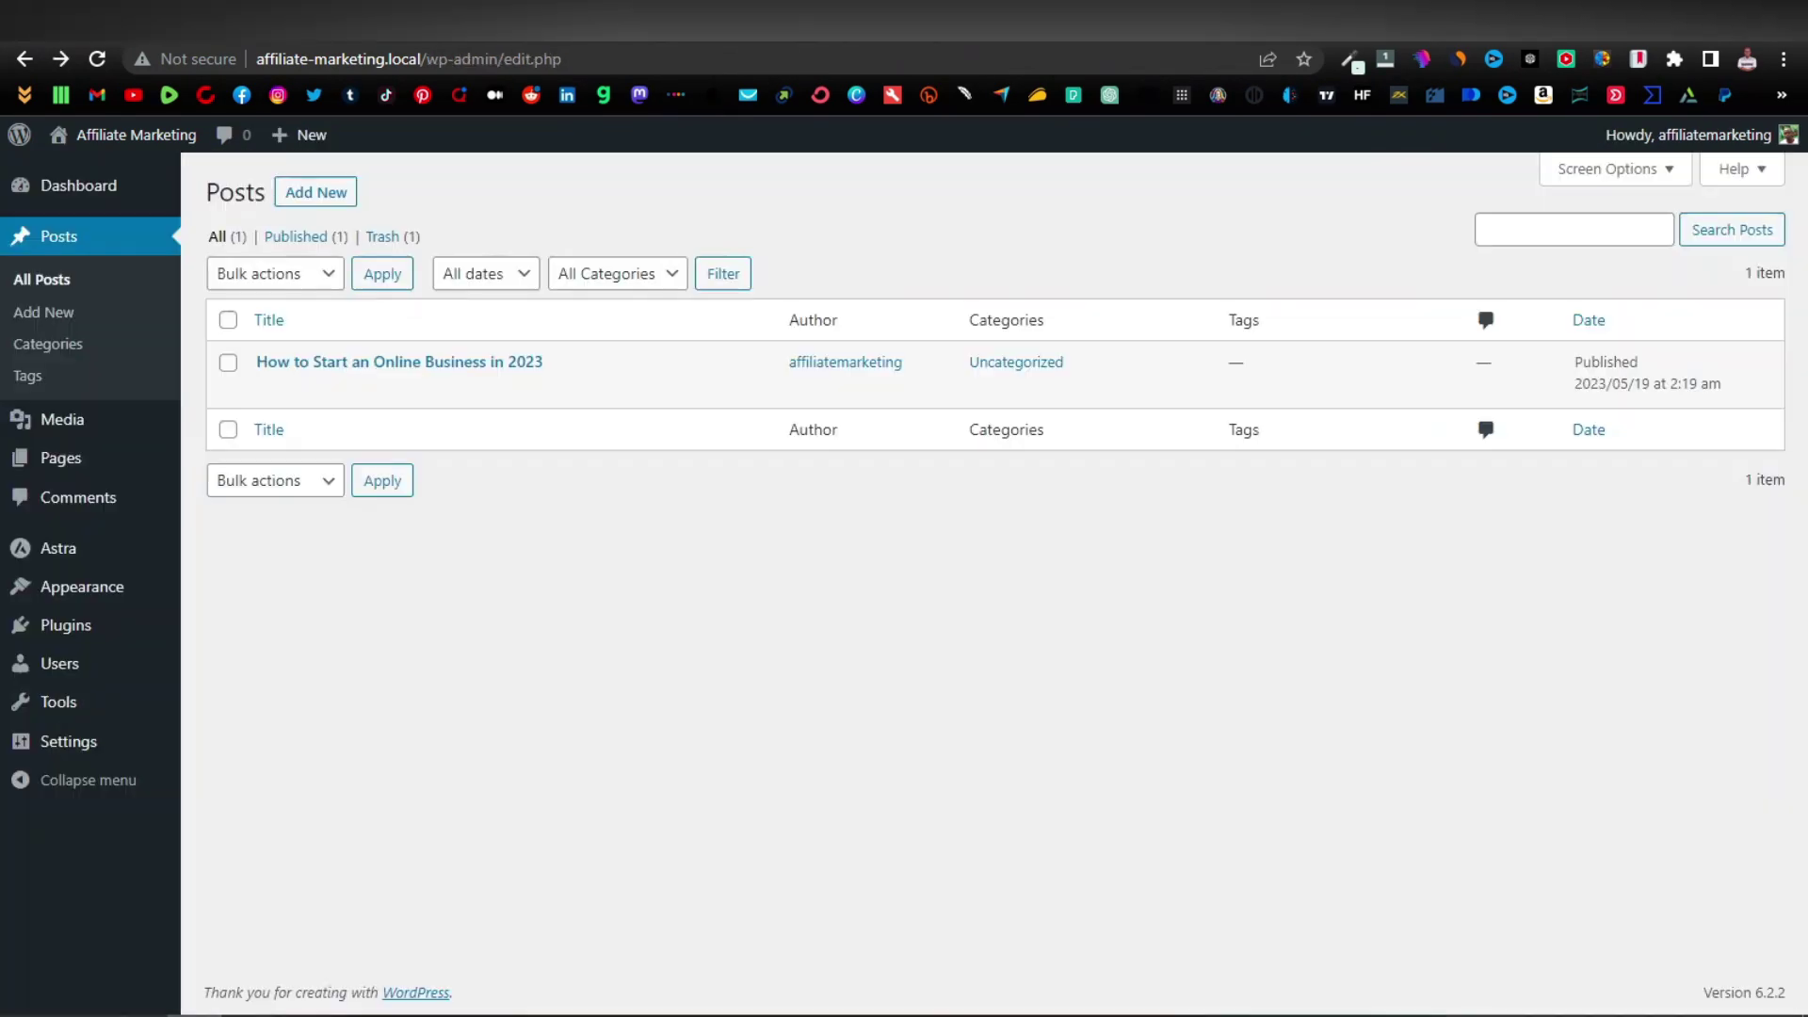
{"action": "left_click", "coordinate": [62, 469]}
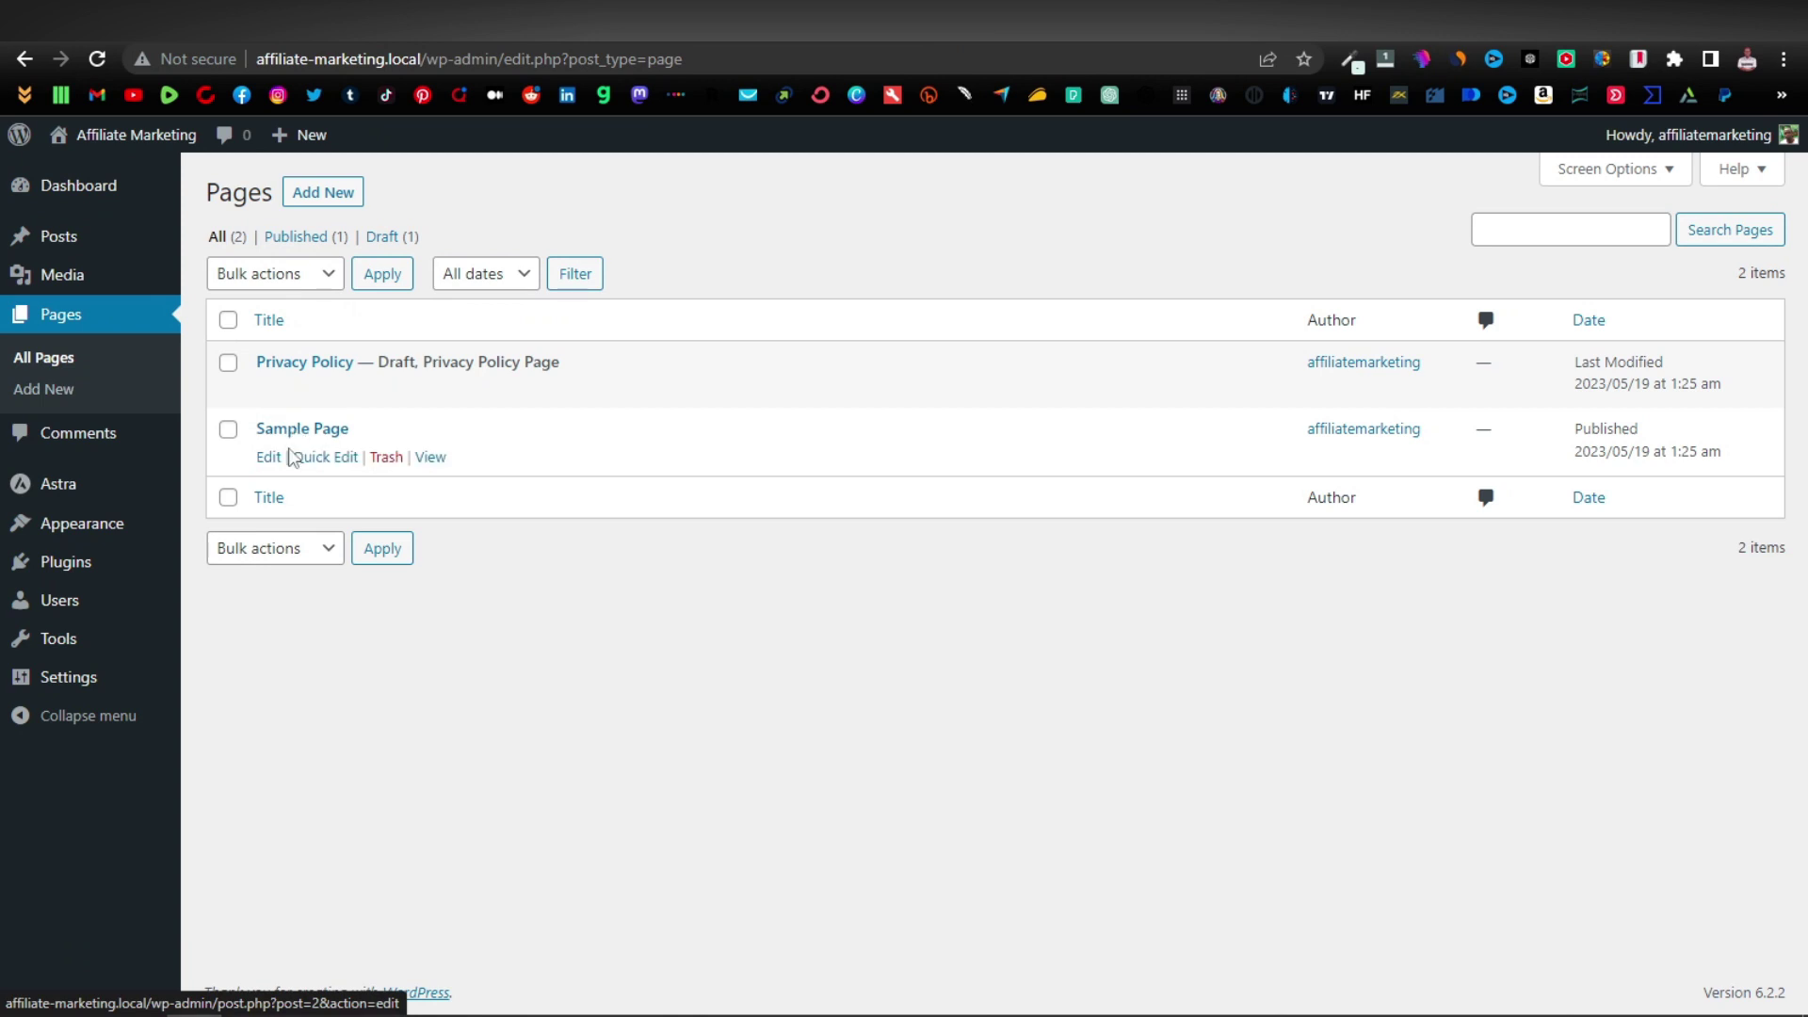
{"action": "left_click", "coordinate": [430, 459]}
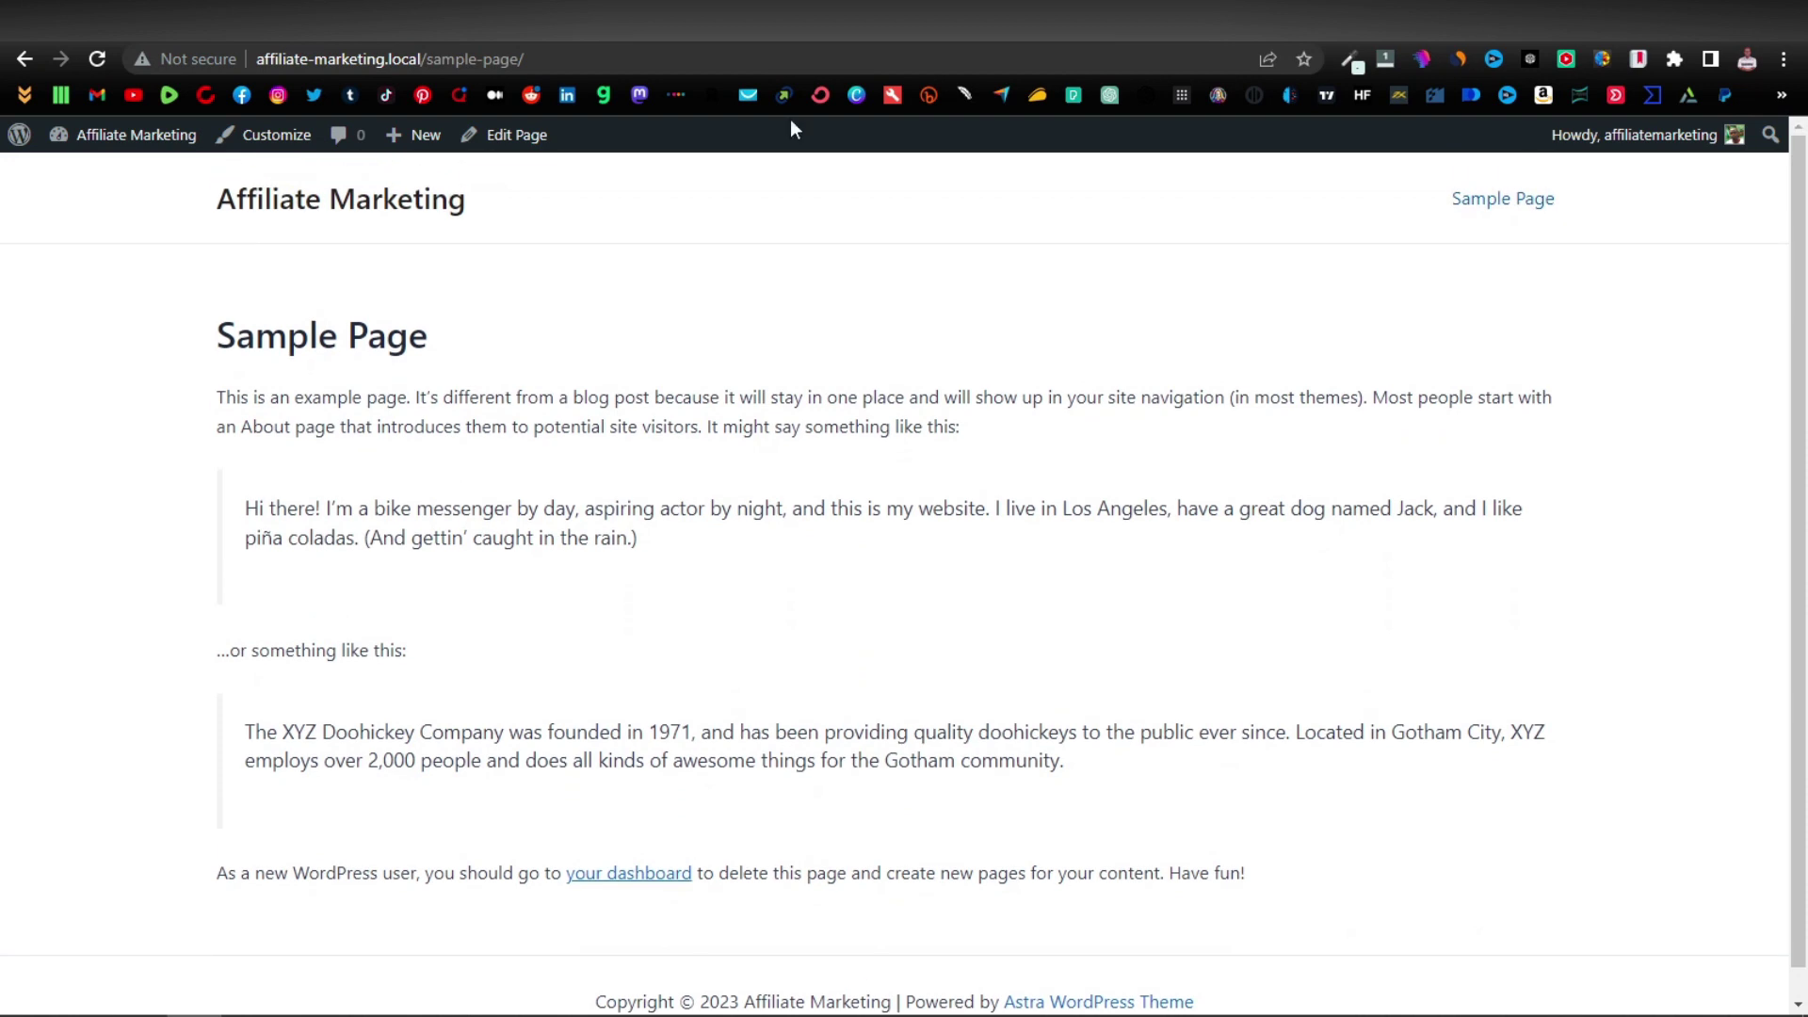
{"action": "left_click", "coordinate": [24, 58]}
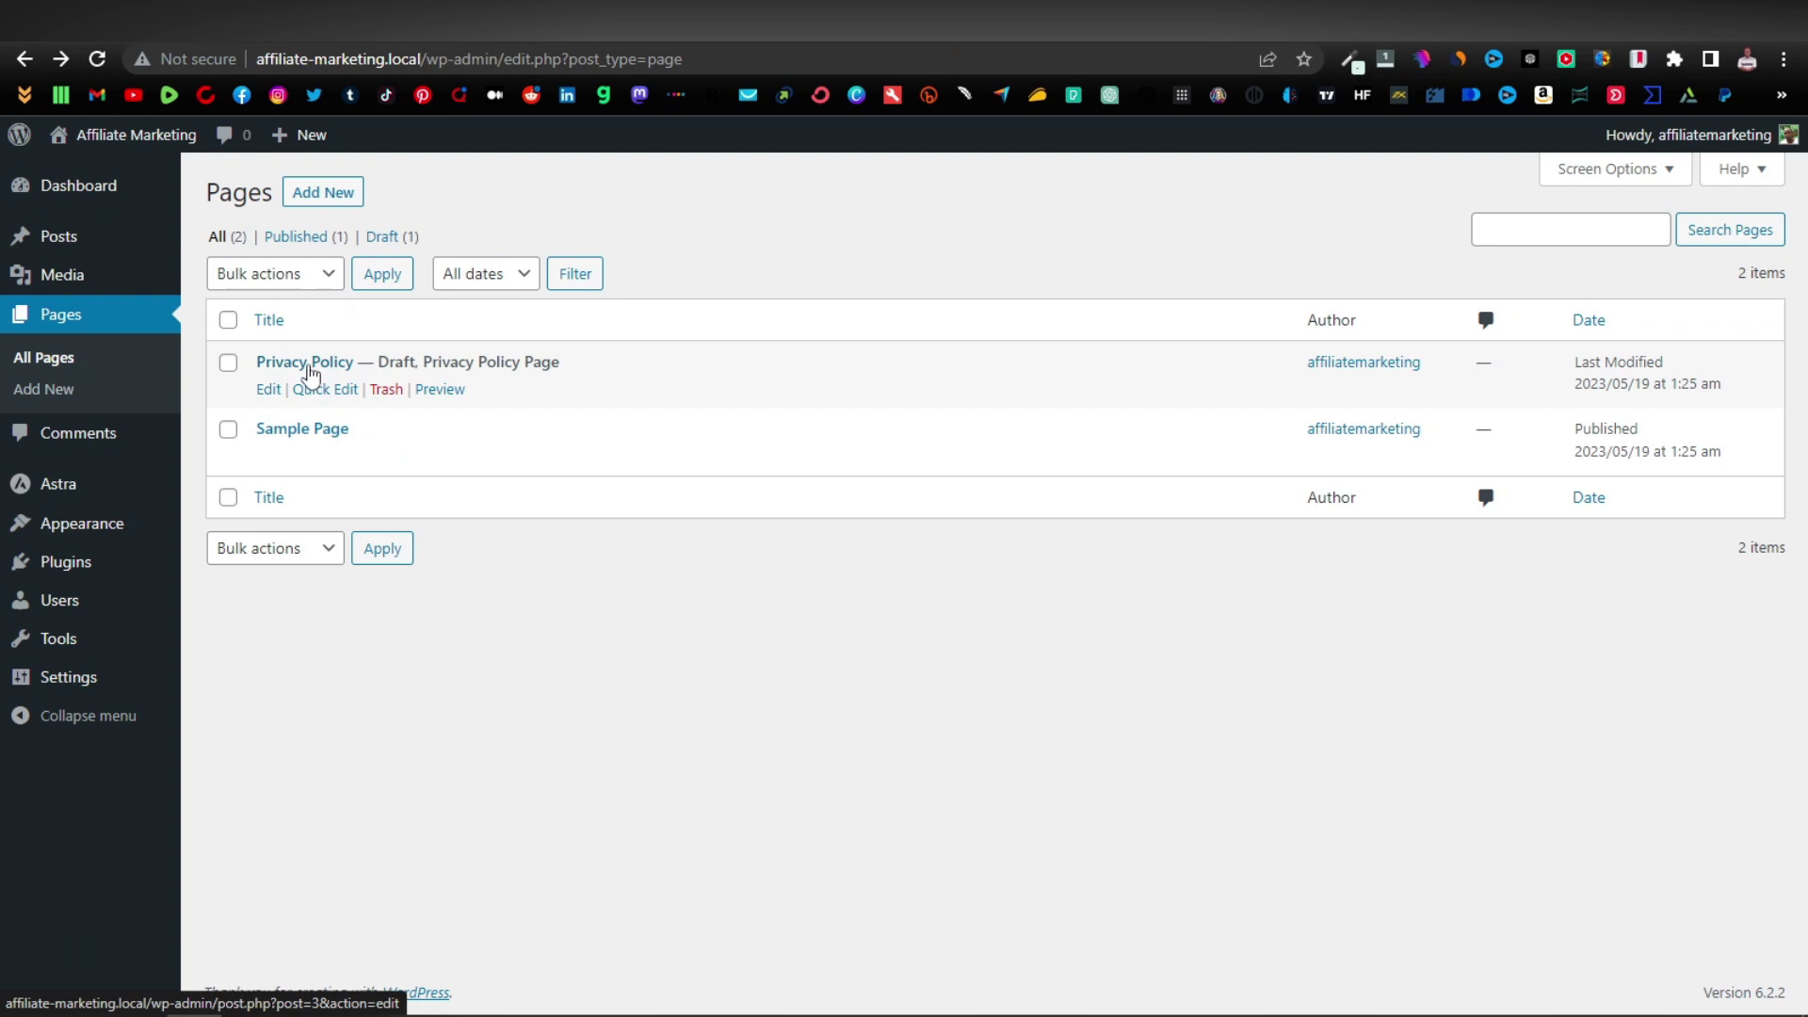
Step: Preview the Privacy Policy draft, then trash the Sample Page and start a blank page
{"action": "left_click", "coordinate": [441, 392]}
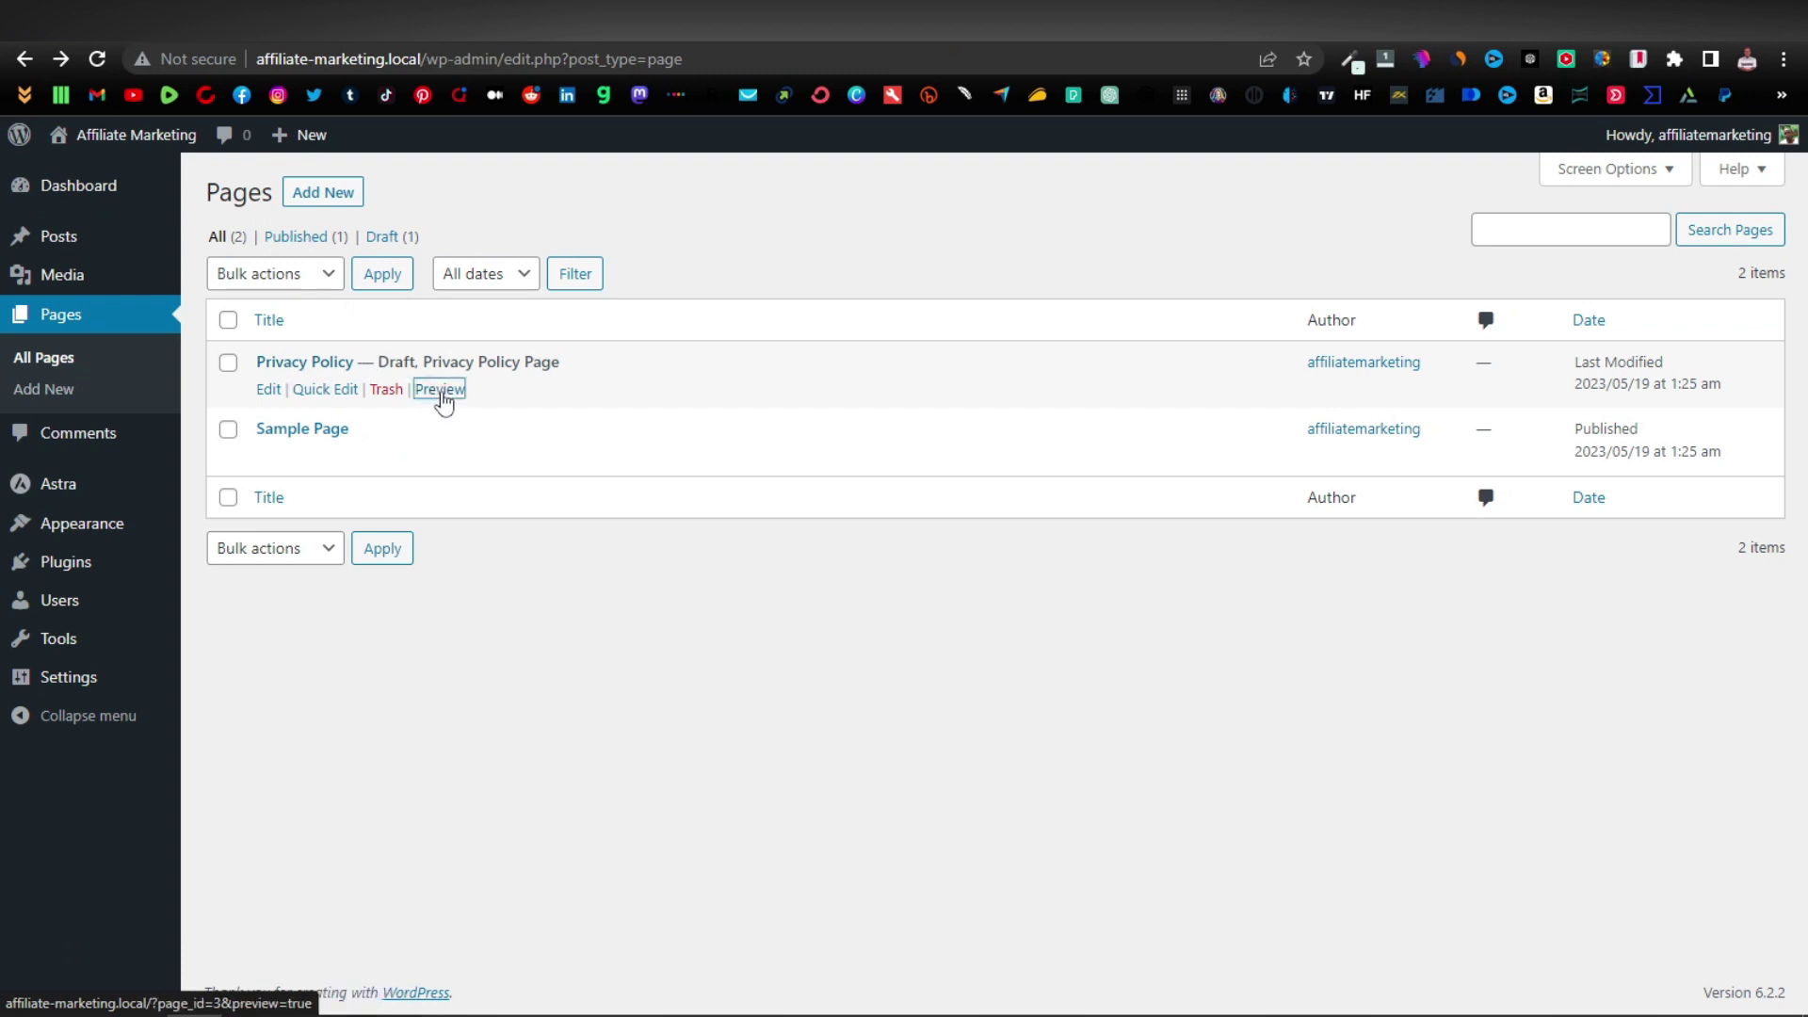
{"action": "scroll", "coordinate": [442, 400], "scroll_direction": "down", "scroll_amount": 14}
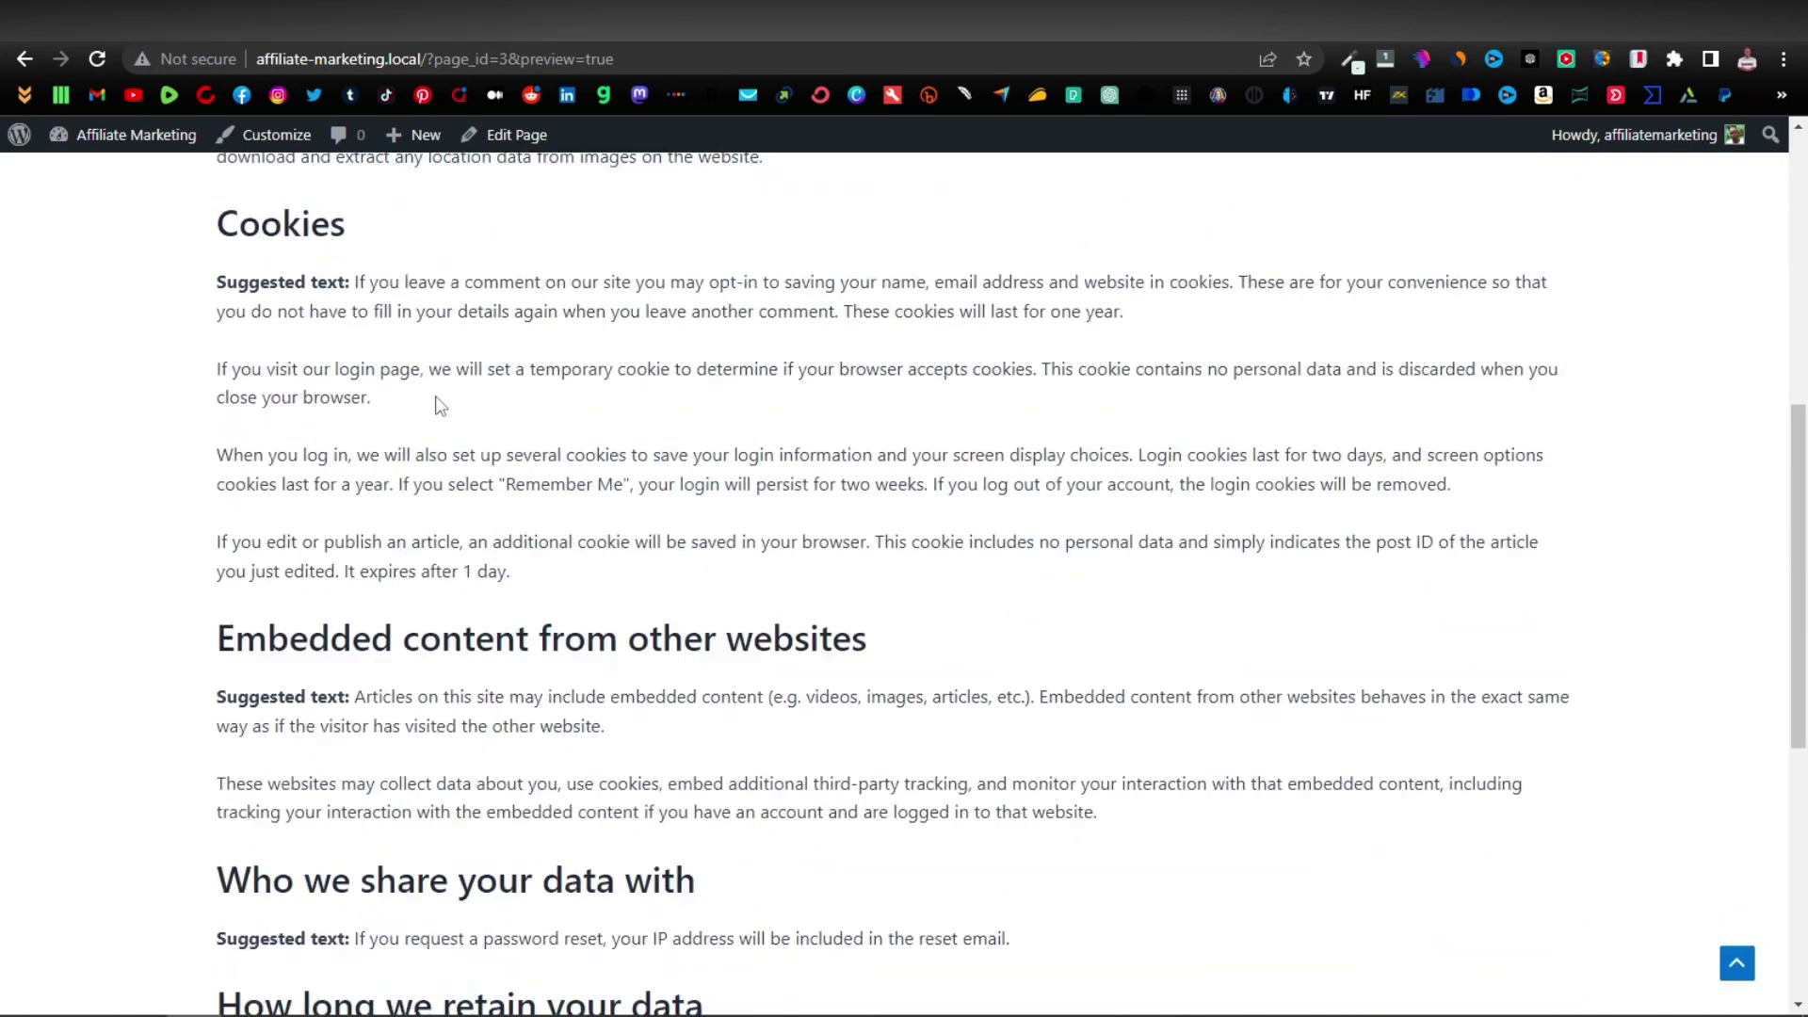
{"action": "scroll", "coordinate": [438, 403], "scroll_direction": "up", "scroll_amount": 4}
{"action": "scroll", "coordinate": [438, 405], "scroll_direction": "up", "scroll_amount": 10}
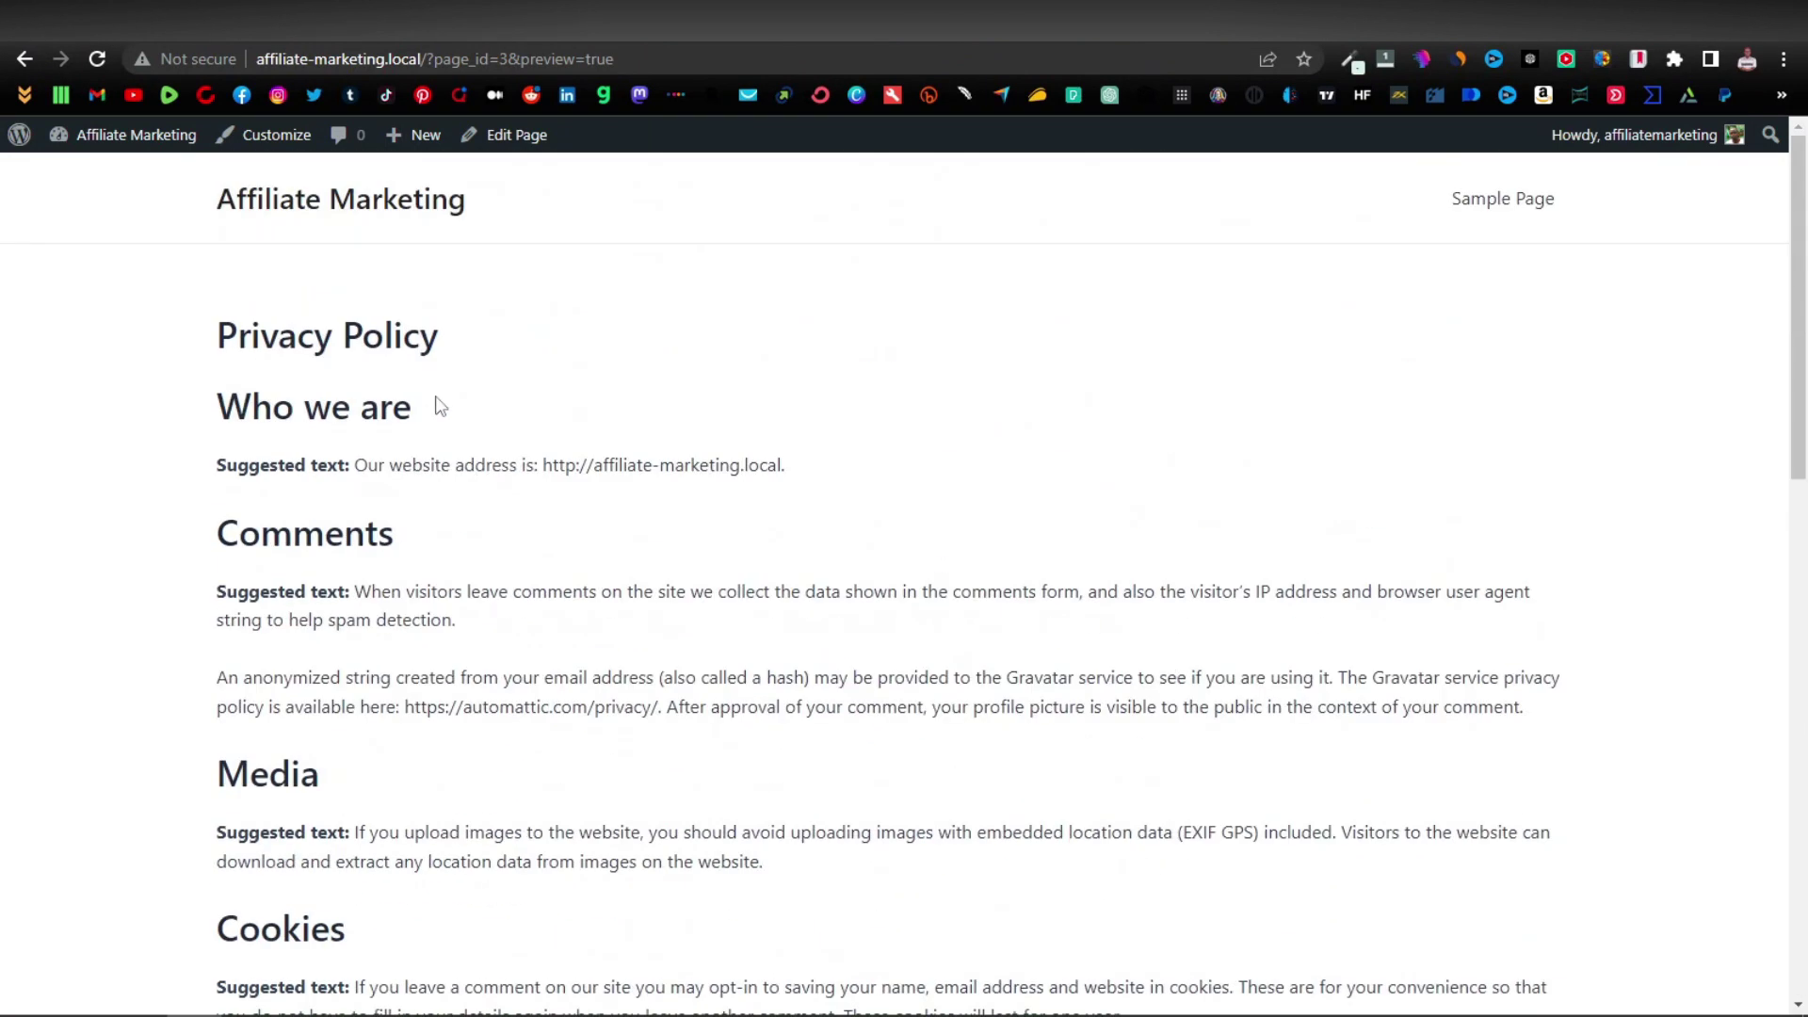
{"action": "key", "text": "alt+Left"}
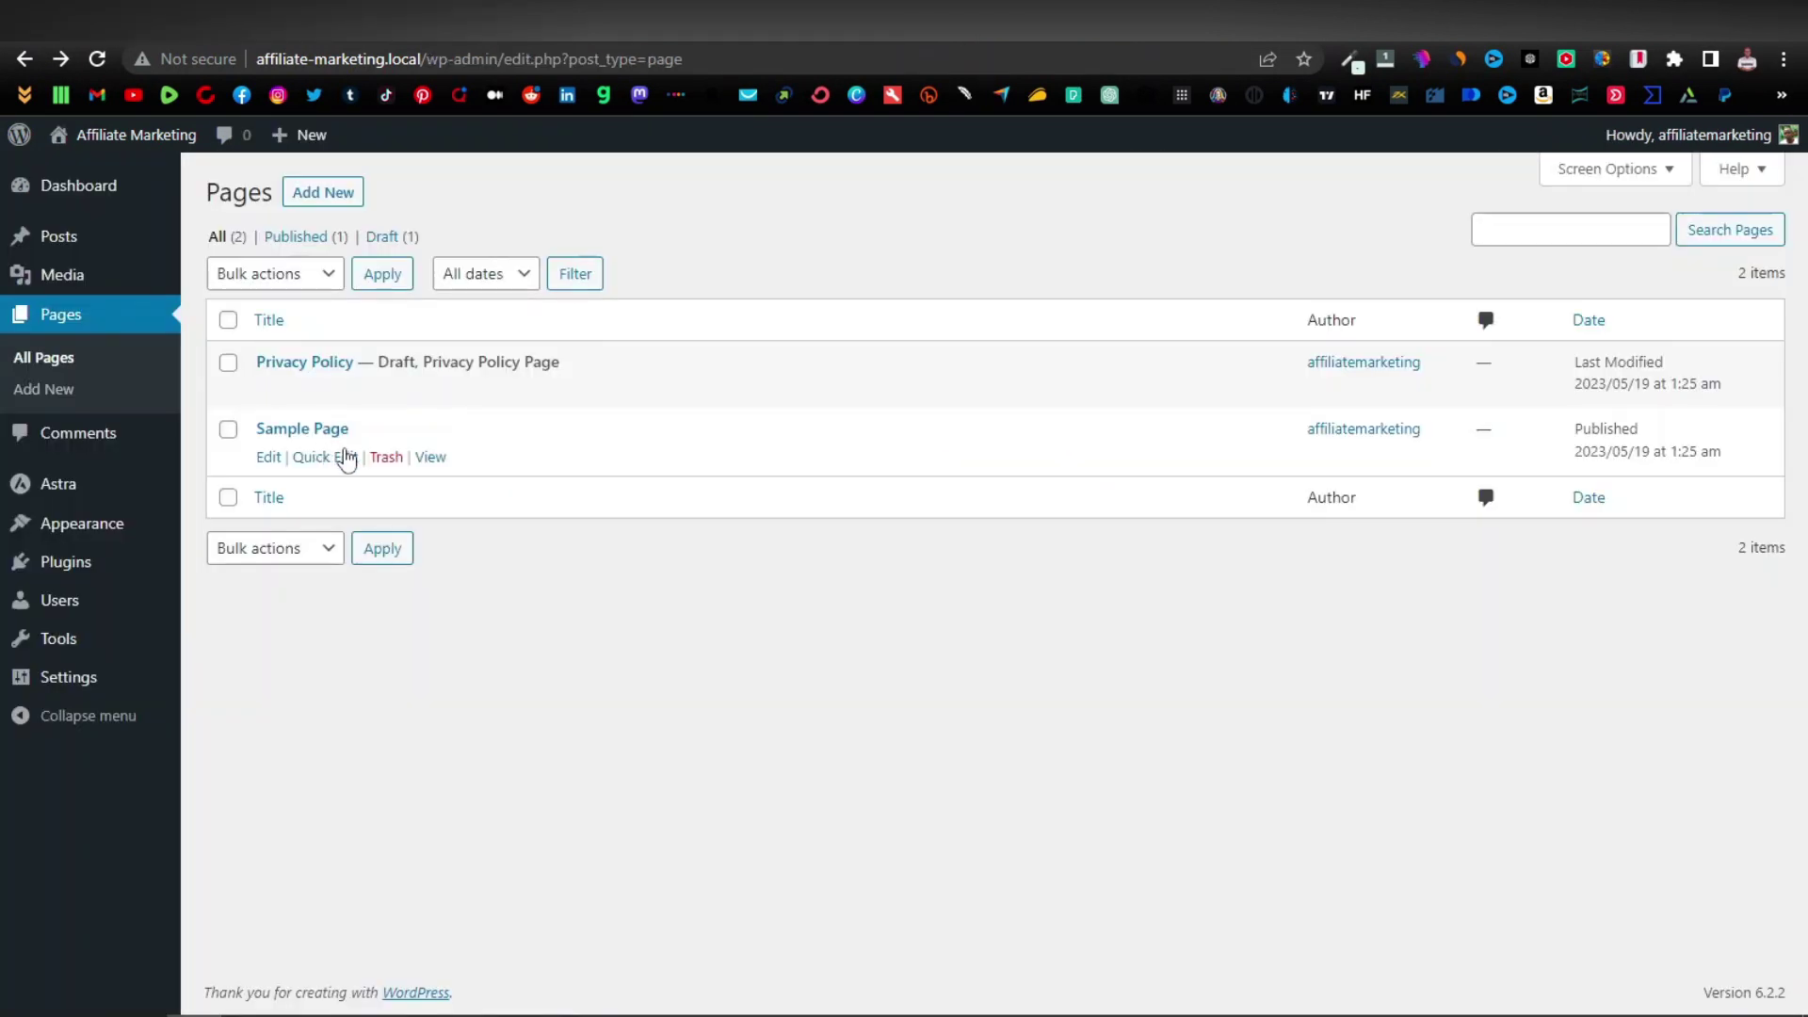
{"action": "left_click", "coordinate": [385, 457]}
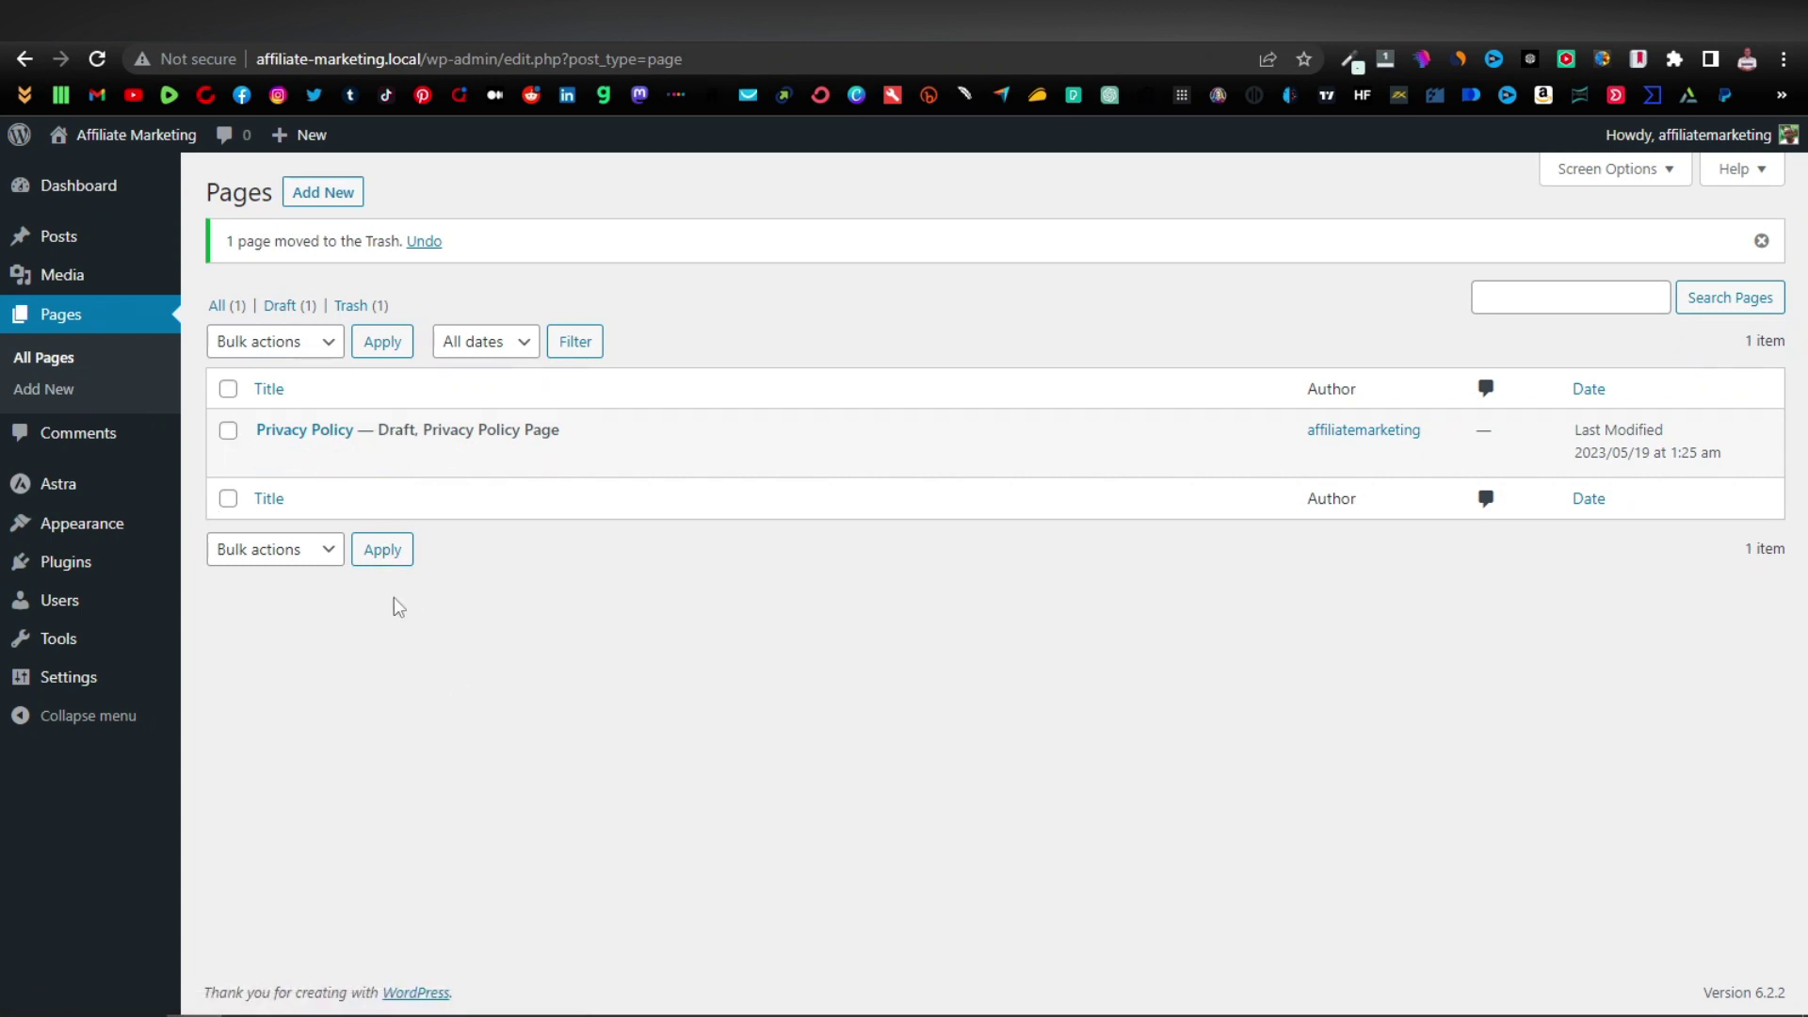
{"action": "left_click", "coordinate": [320, 193]}
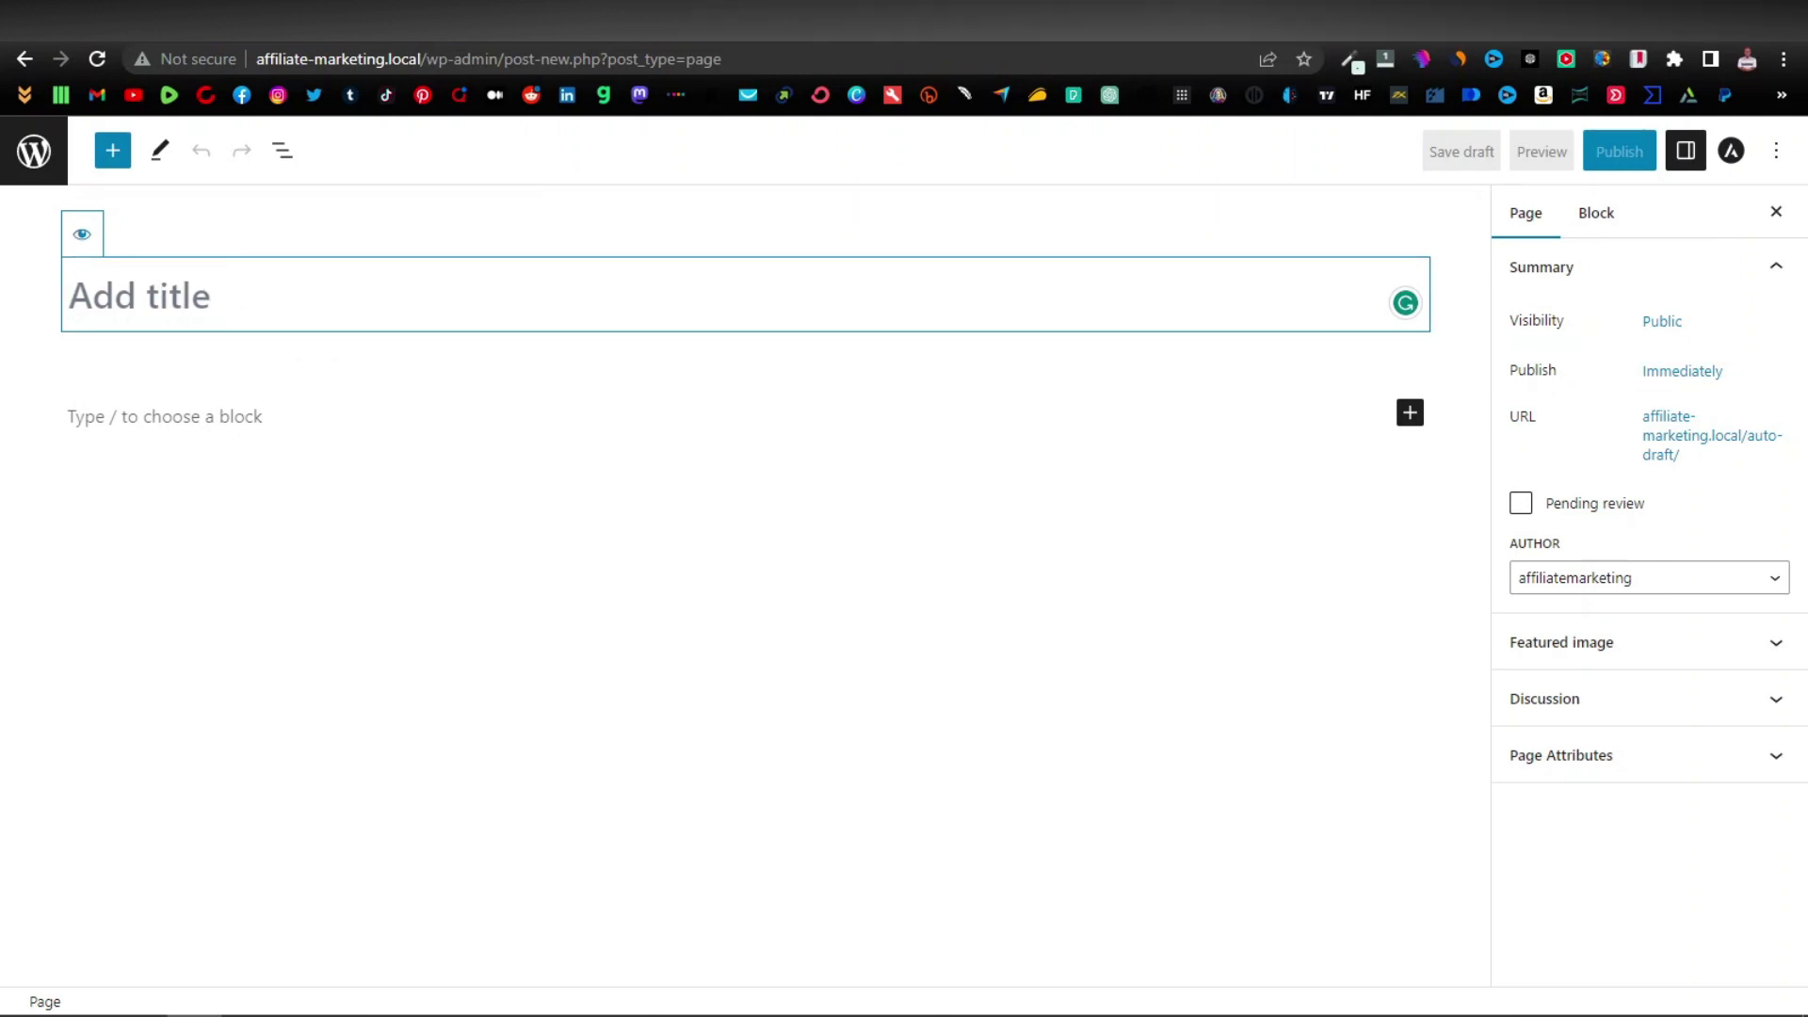
Step: Ask ChatGPT 'give me menu ideas for my website on online business'
{"action": "key", "text": "ctrl+Tab"}
{"action": "scroll", "coordinate": [559, 213], "scroll_direction": "down", "scroll_amount": 3}
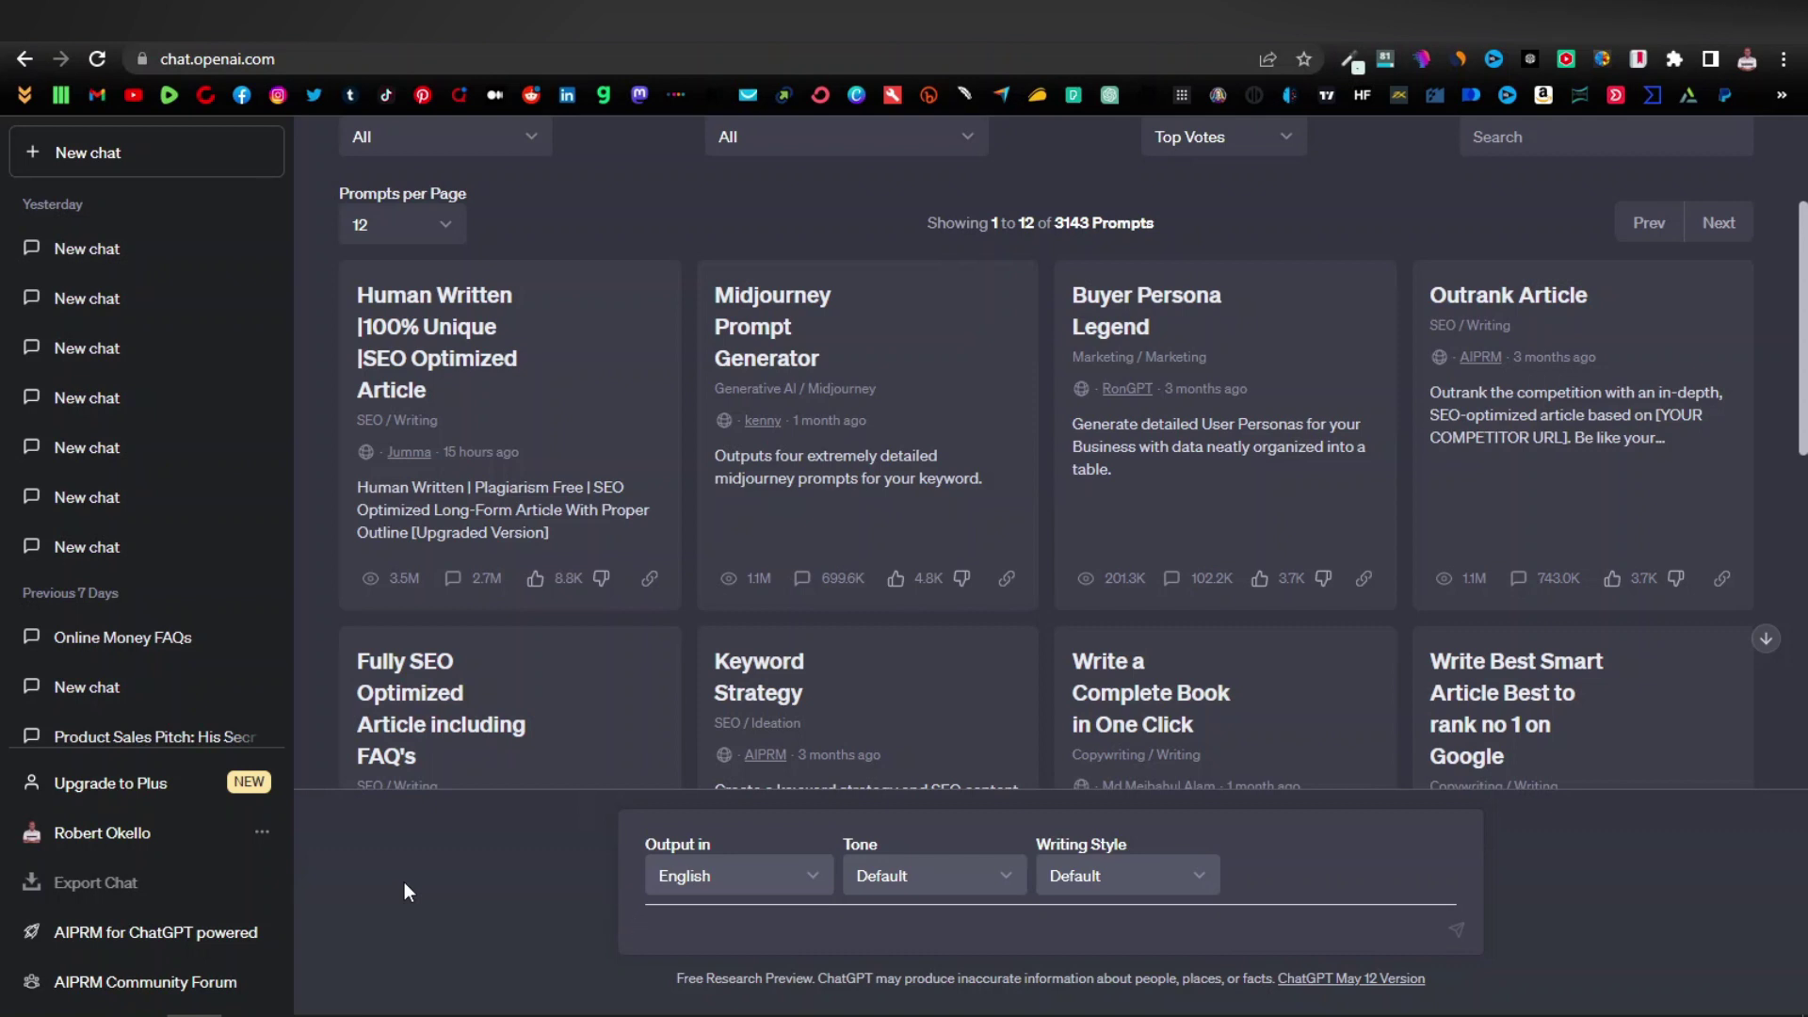
{"action": "type", "text": "give me menu ideas for my website on online business"}
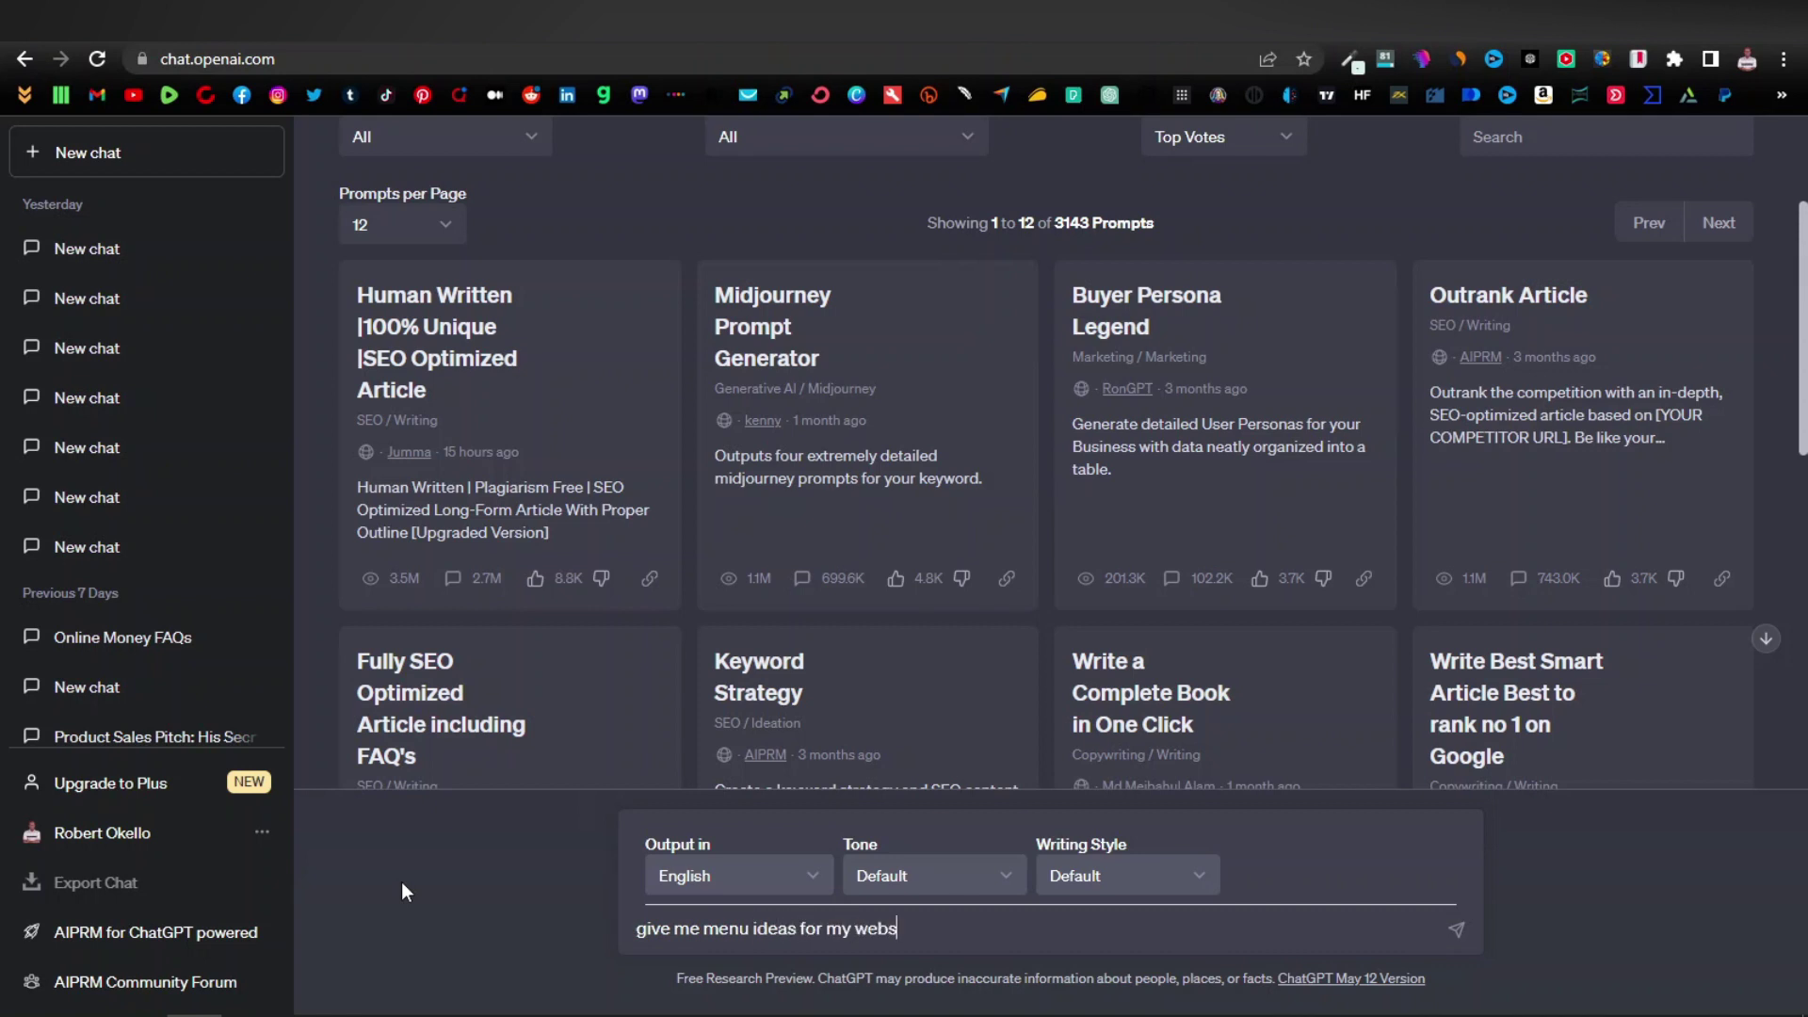
{"action": "key", "text": "Return"}
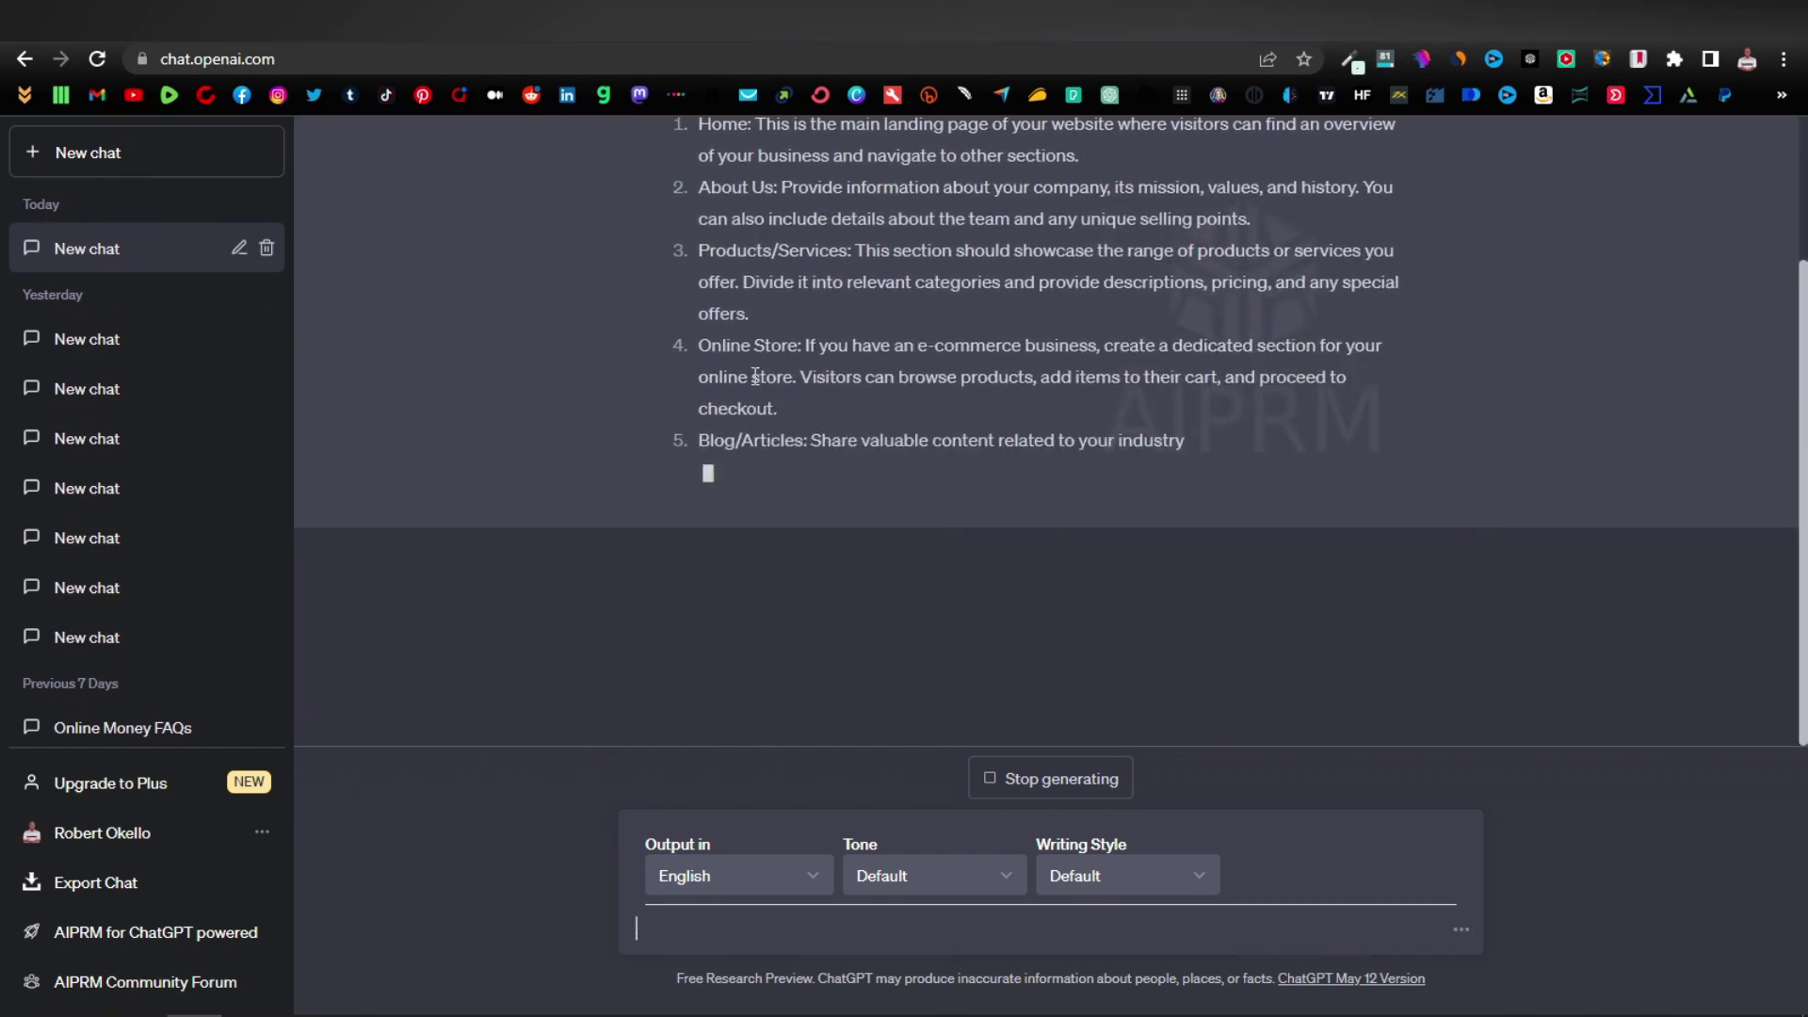
Step: Review the 12-item reply, select 'Home', and return to the WordPress editor
{"action": "scroll", "coordinate": [755, 377], "scroll_direction": "up", "scroll_amount": 2}
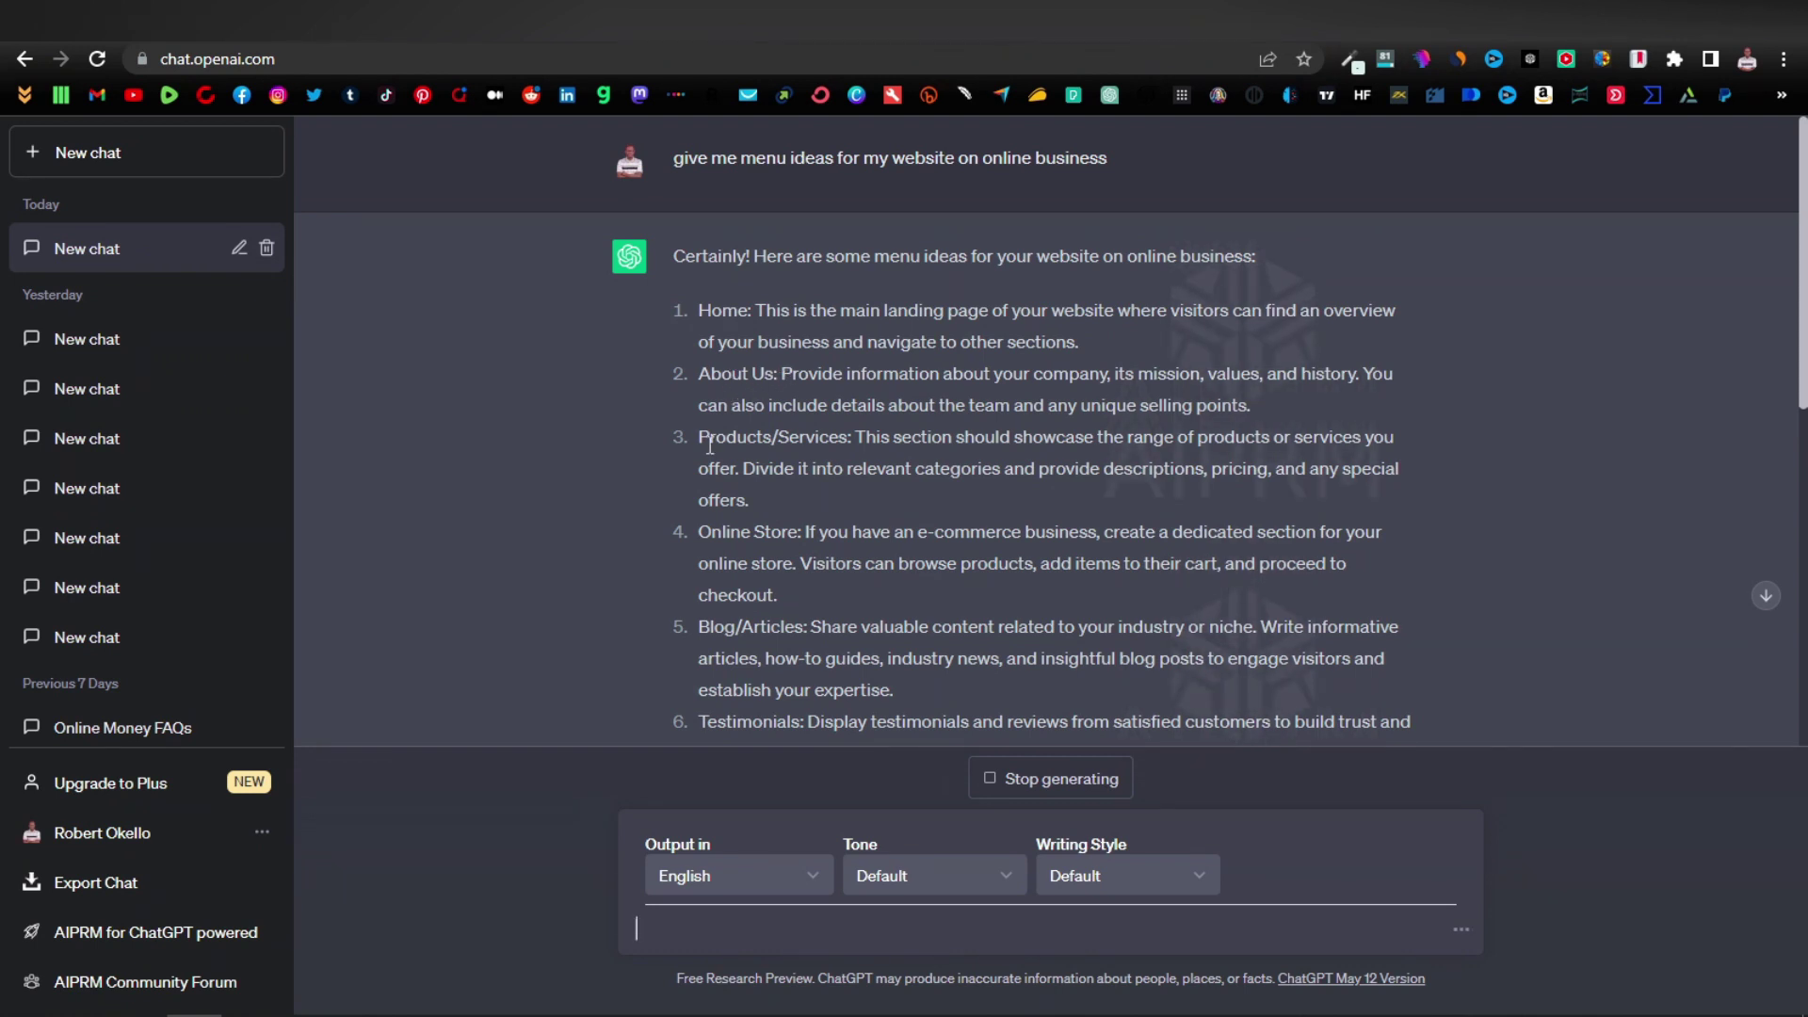
{"action": "scroll", "coordinate": [744, 377], "scroll_direction": "down", "scroll_amount": 3}
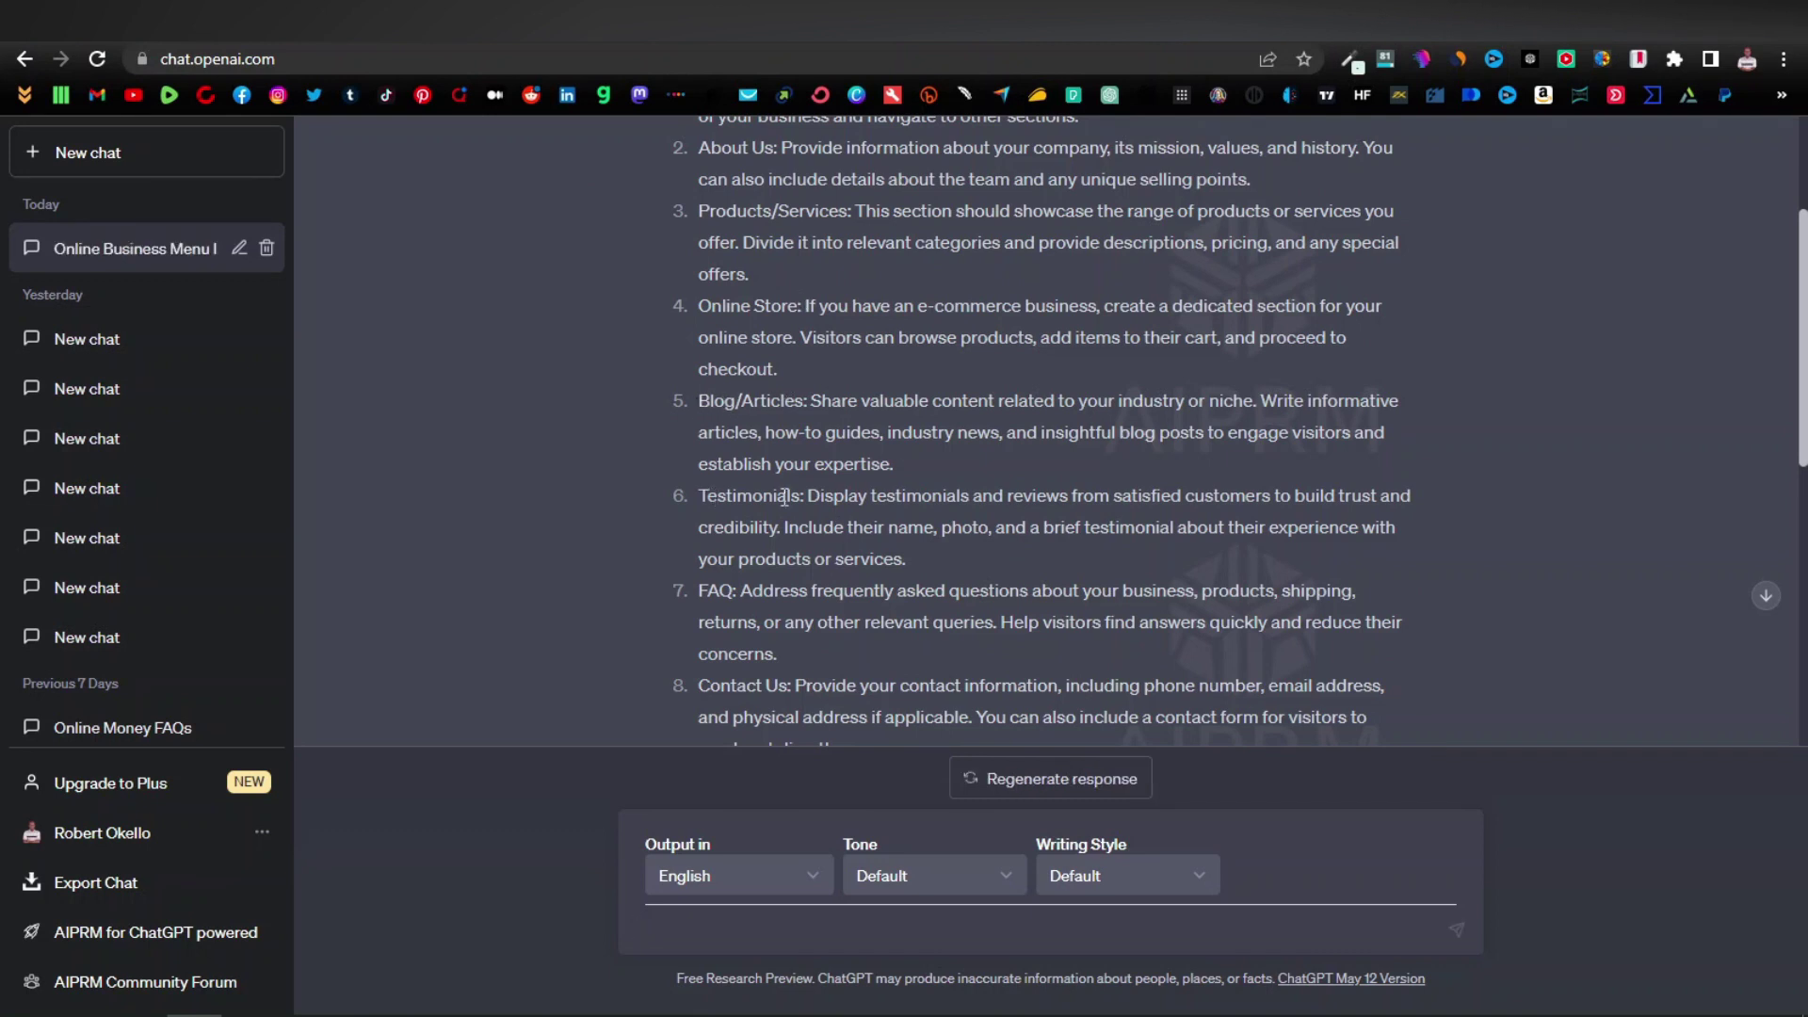
{"action": "scroll", "coordinate": [712, 581], "scroll_direction": "down", "scroll_amount": 1}
{"action": "scroll", "coordinate": [725, 598], "scroll_direction": "down", "scroll_amount": 1}
{"action": "scroll", "coordinate": [735, 601], "scroll_direction": "down", "scroll_amount": 3}
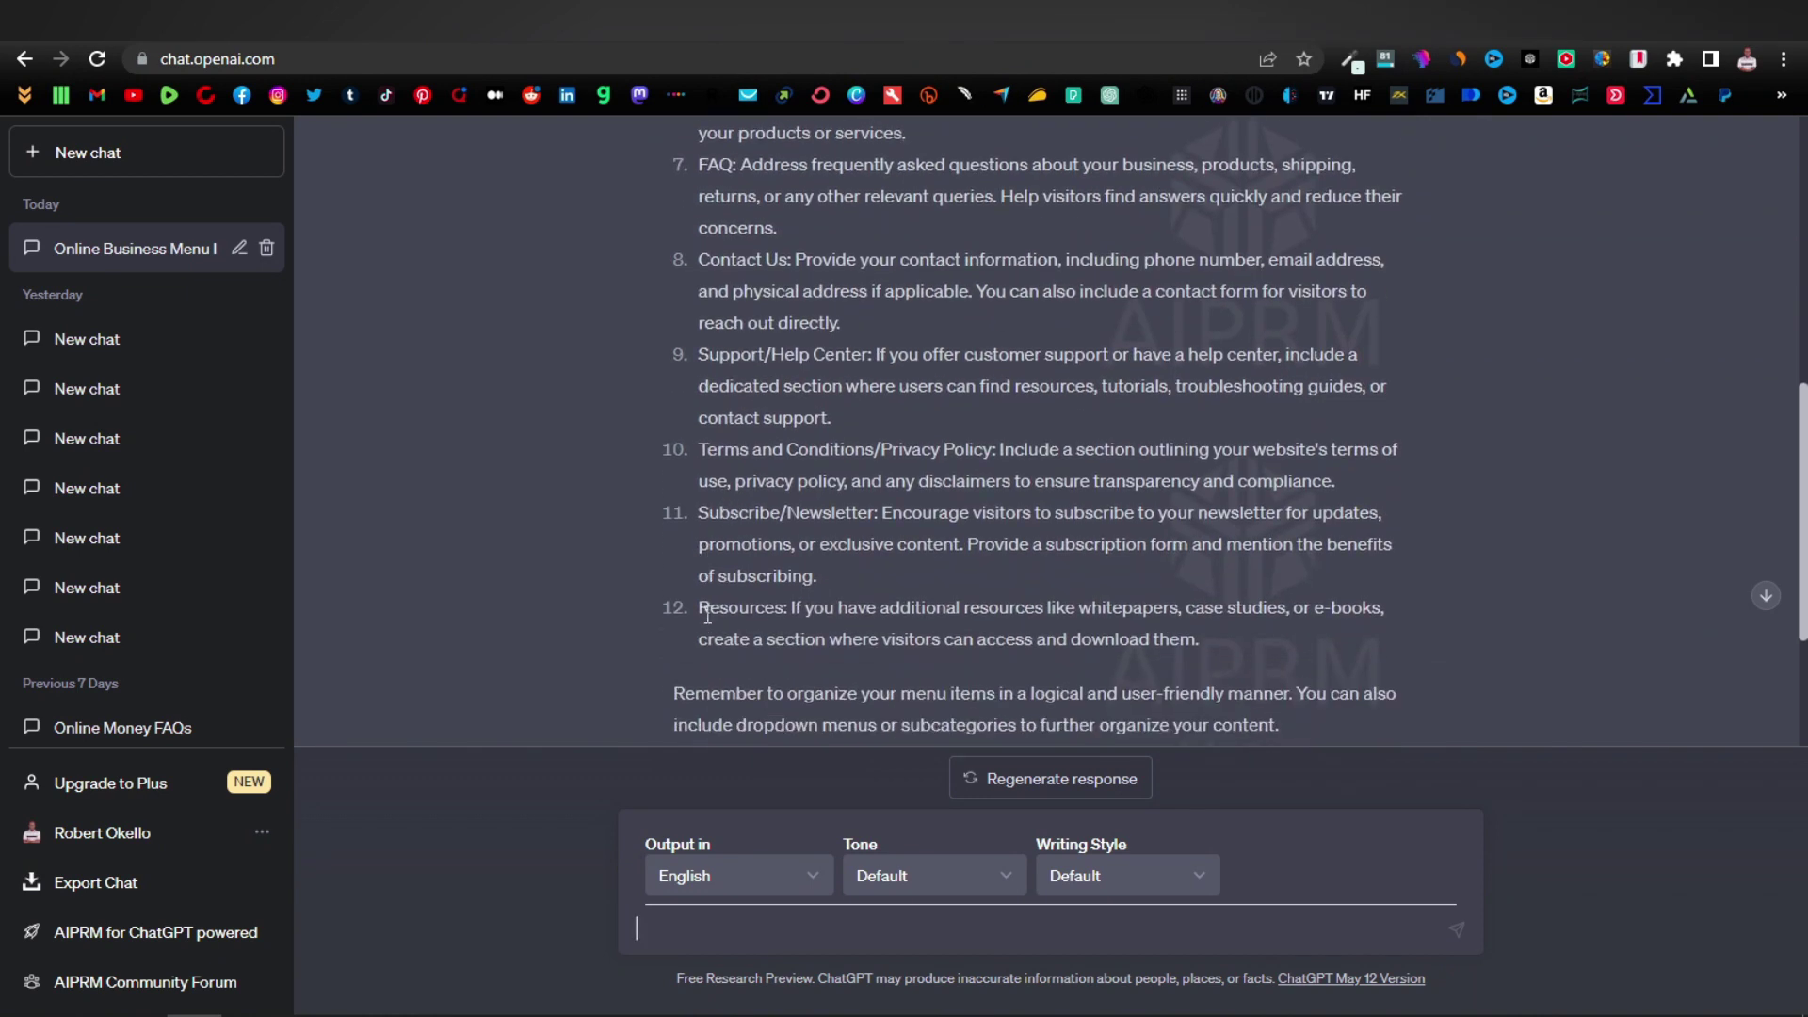
{"action": "scroll", "coordinate": [717, 597], "scroll_direction": "up", "scroll_amount": 5}
{"action": "scroll", "coordinate": [718, 598], "scroll_direction": "up", "scroll_amount": 2}
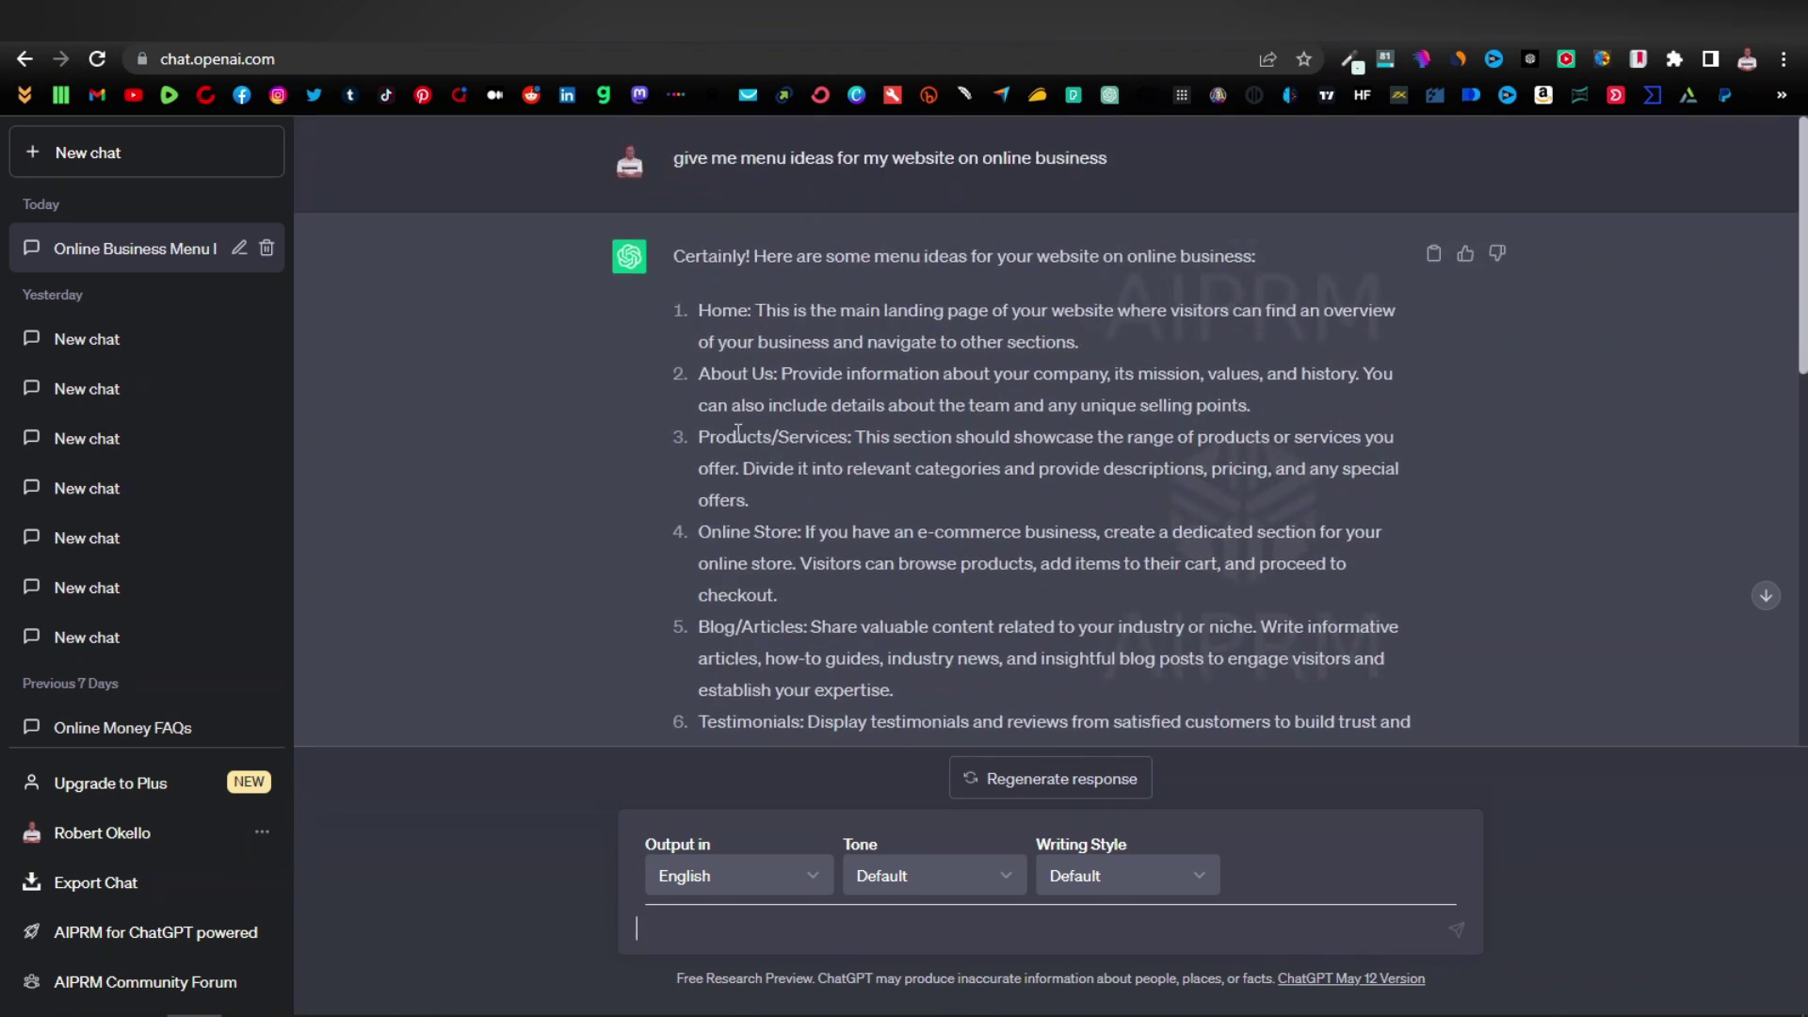
{"action": "left_click_drag", "start_coordinate": [698, 310], "coordinate": [748, 311]}
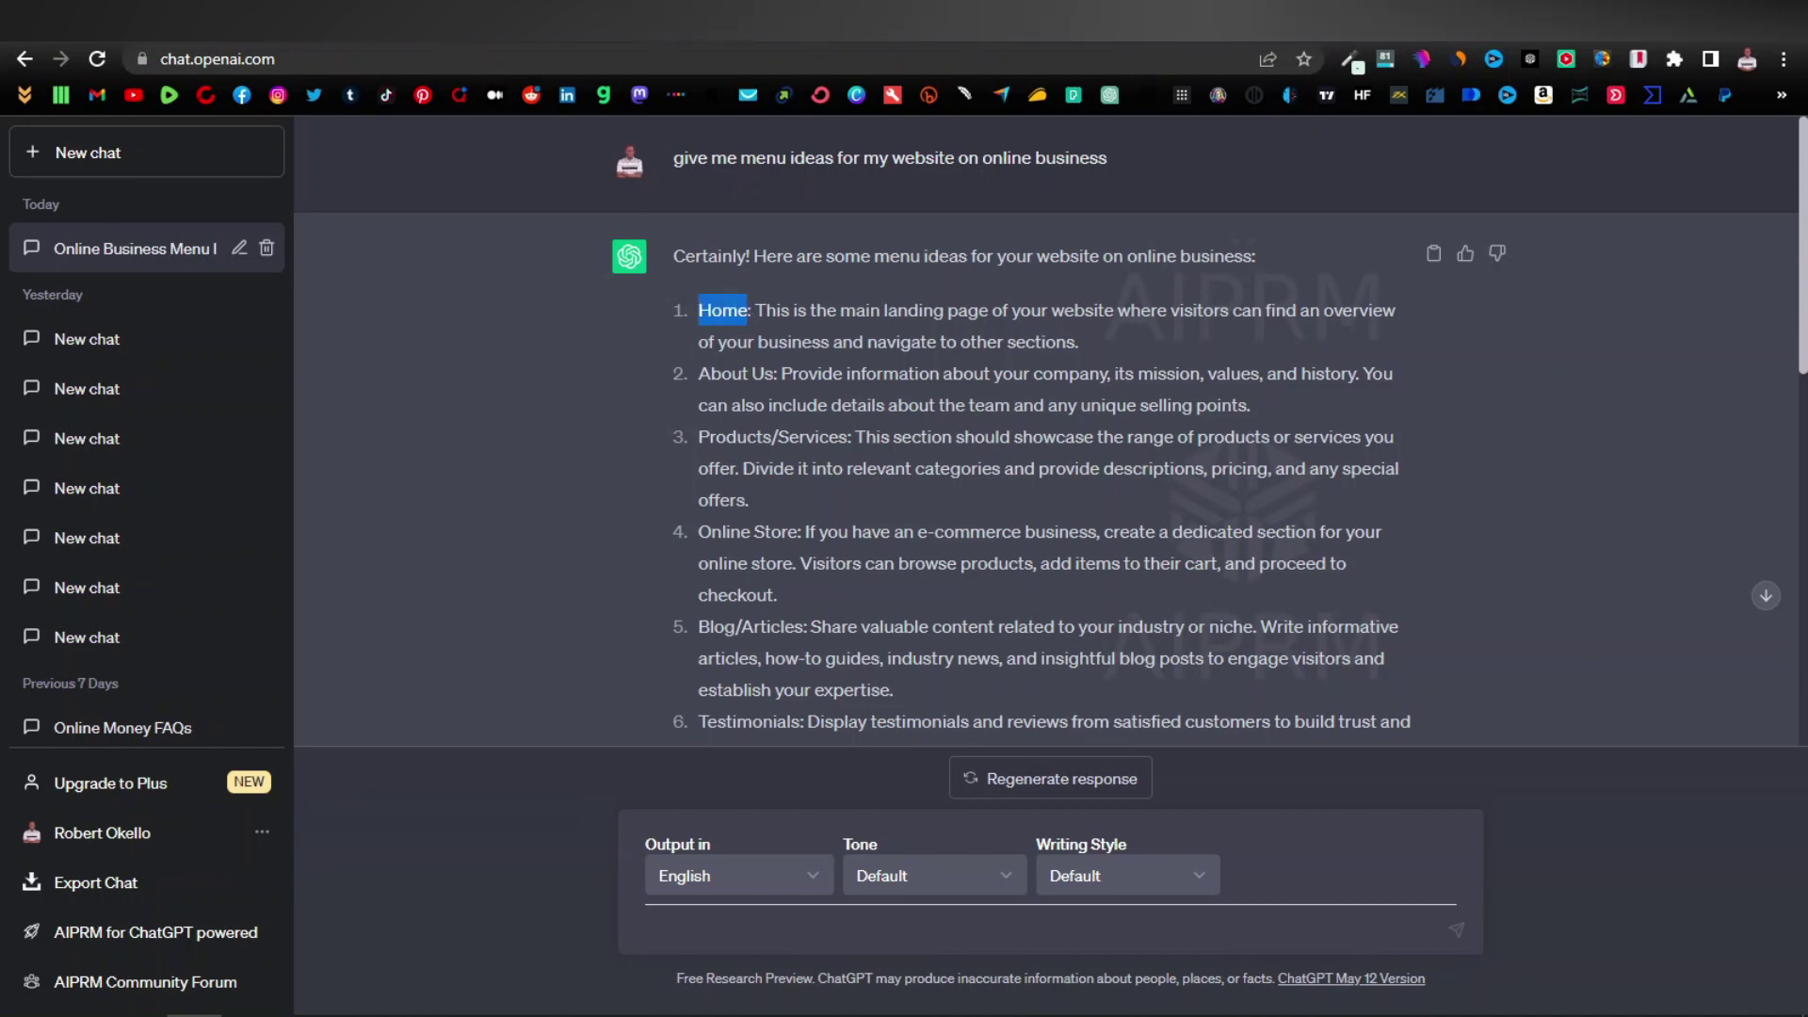
{"action": "key", "text": "ctrl+Tab"}
{"action": "key", "text": "ctrl+Tab"}
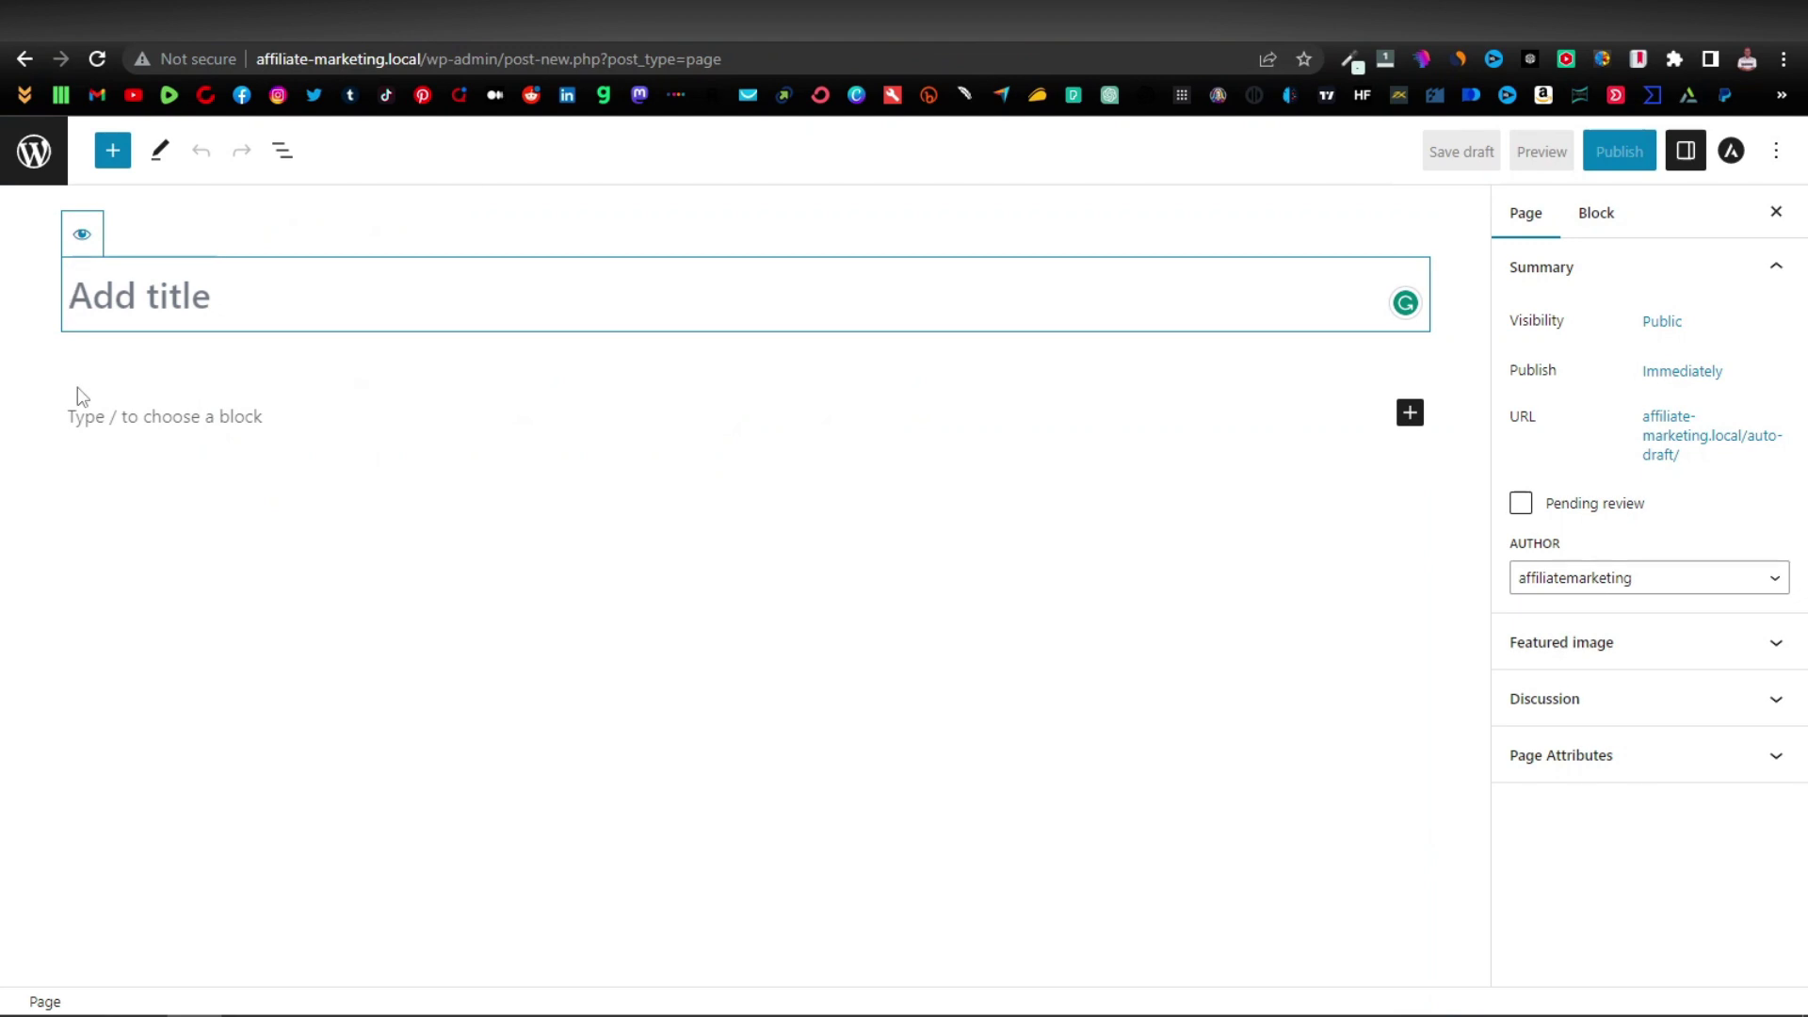
Step: Title the new page 'Home', publish it, and view the live page in a new tab
{"action": "type", "text": "Home"}
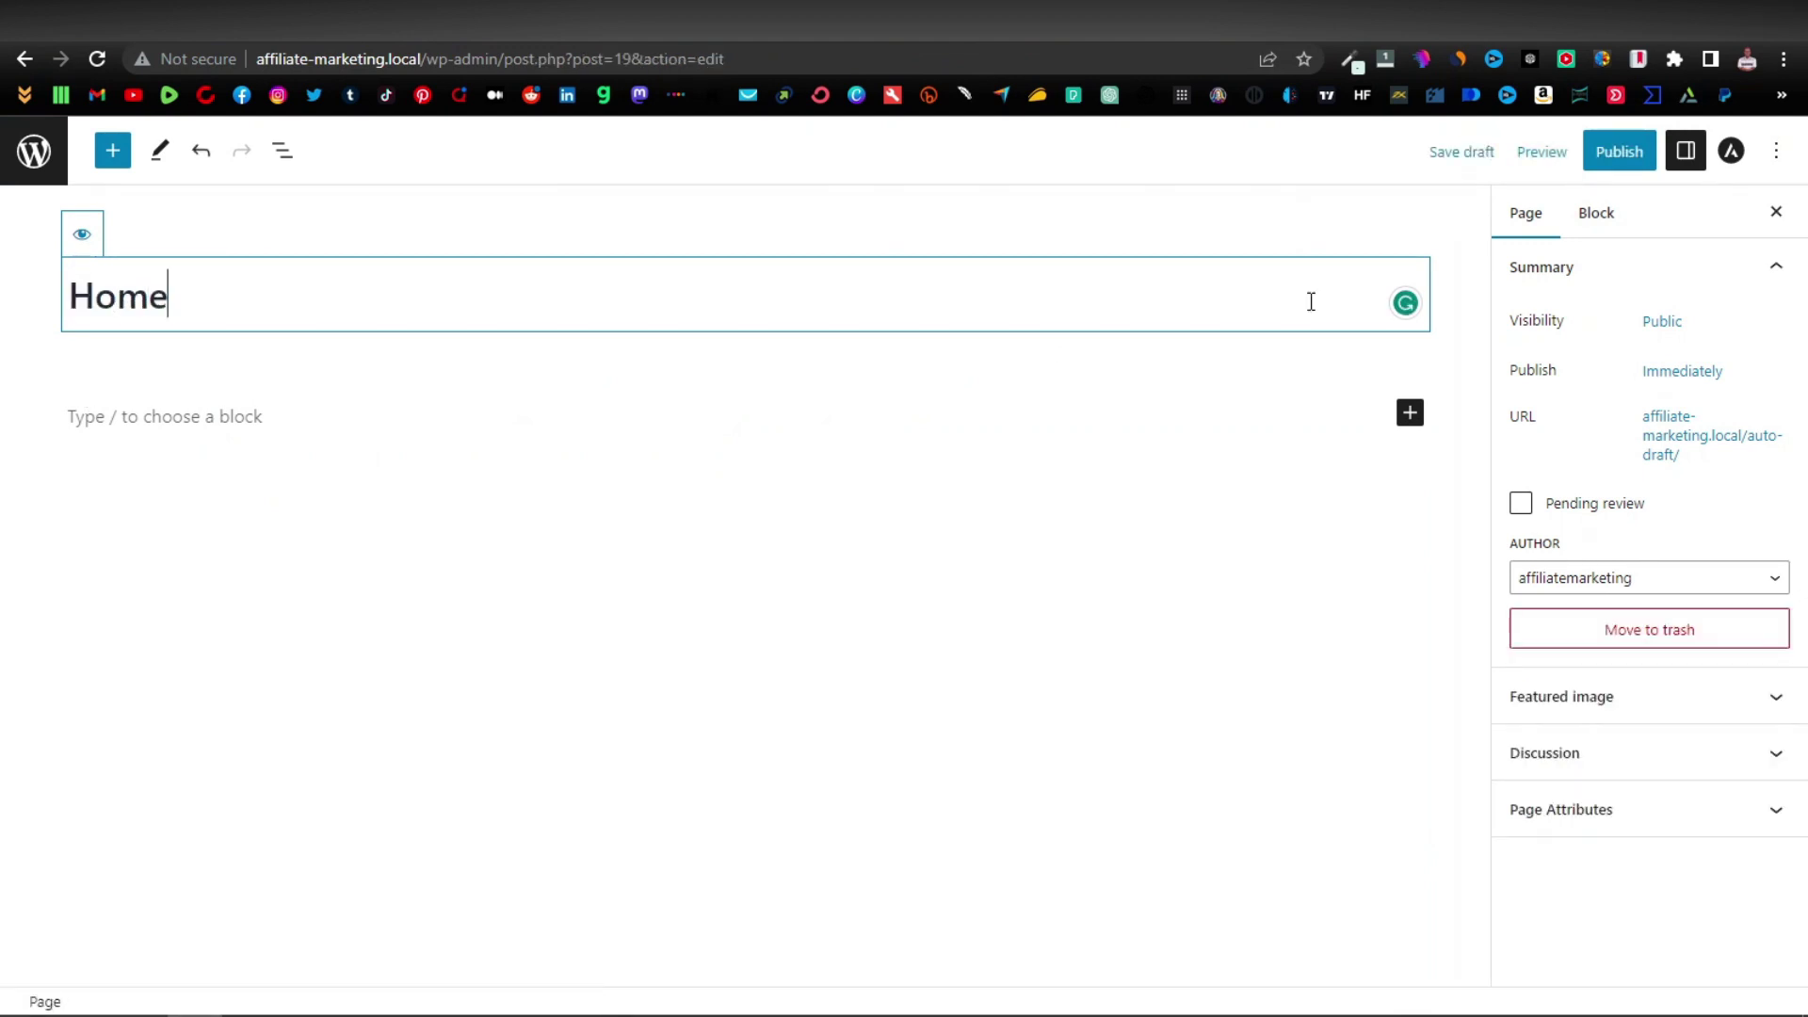
{"action": "left_click", "coordinate": [1619, 155]}
{"action": "left_click", "coordinate": [1616, 153]}
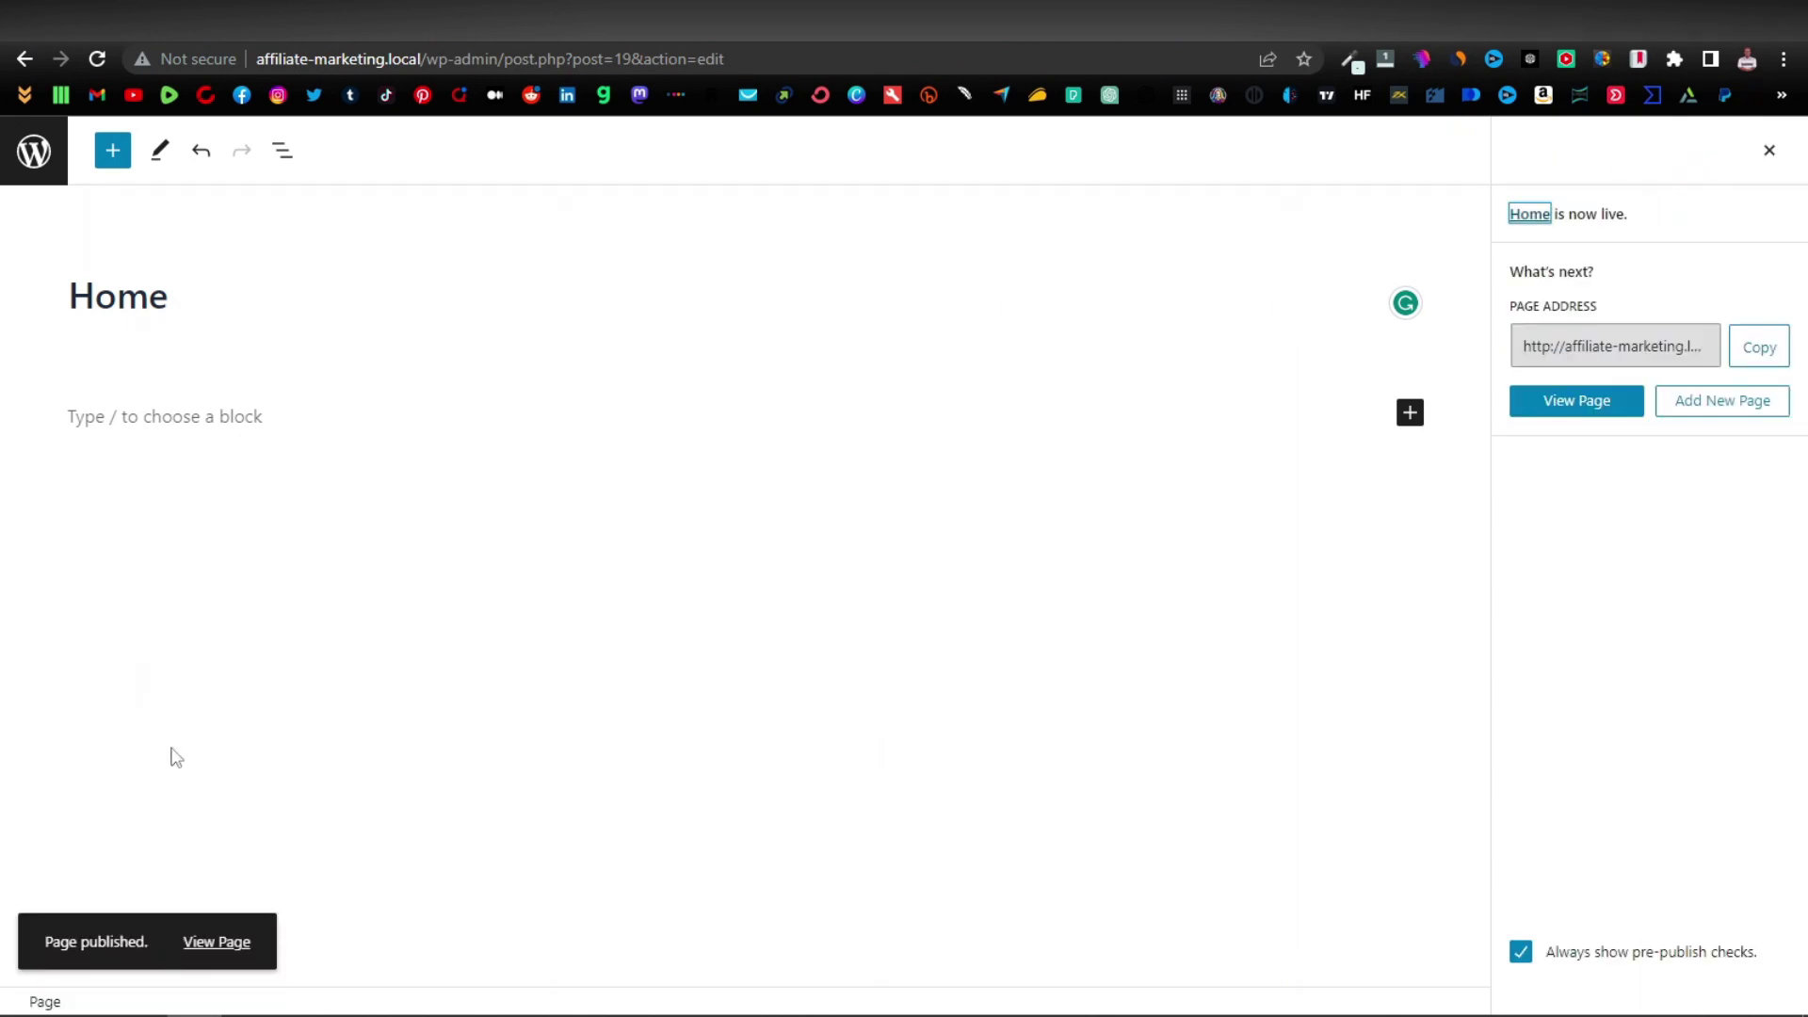
{"action": "right_click", "coordinate": [226, 942]}
{"action": "left_click", "coordinate": [359, 770]}
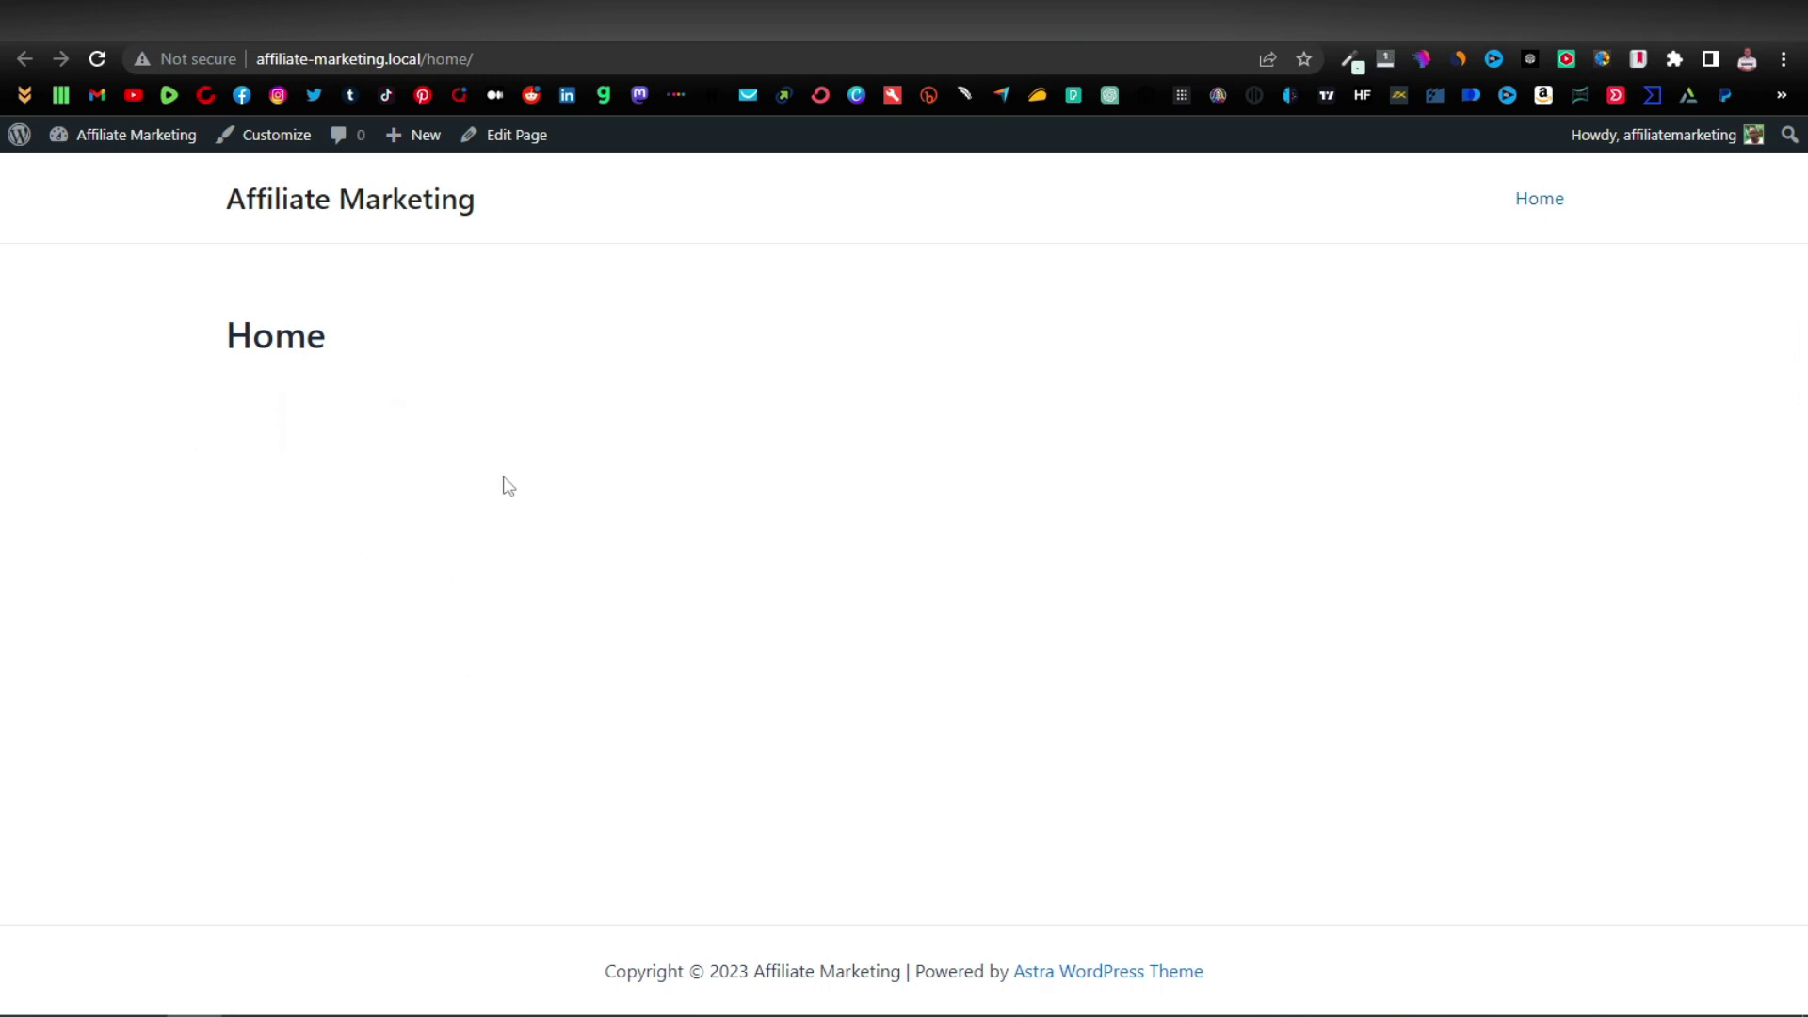
Step: Return to Pages, start another new page, then trash the Privacy Policy draft
{"action": "key", "text": "alt+Left"}
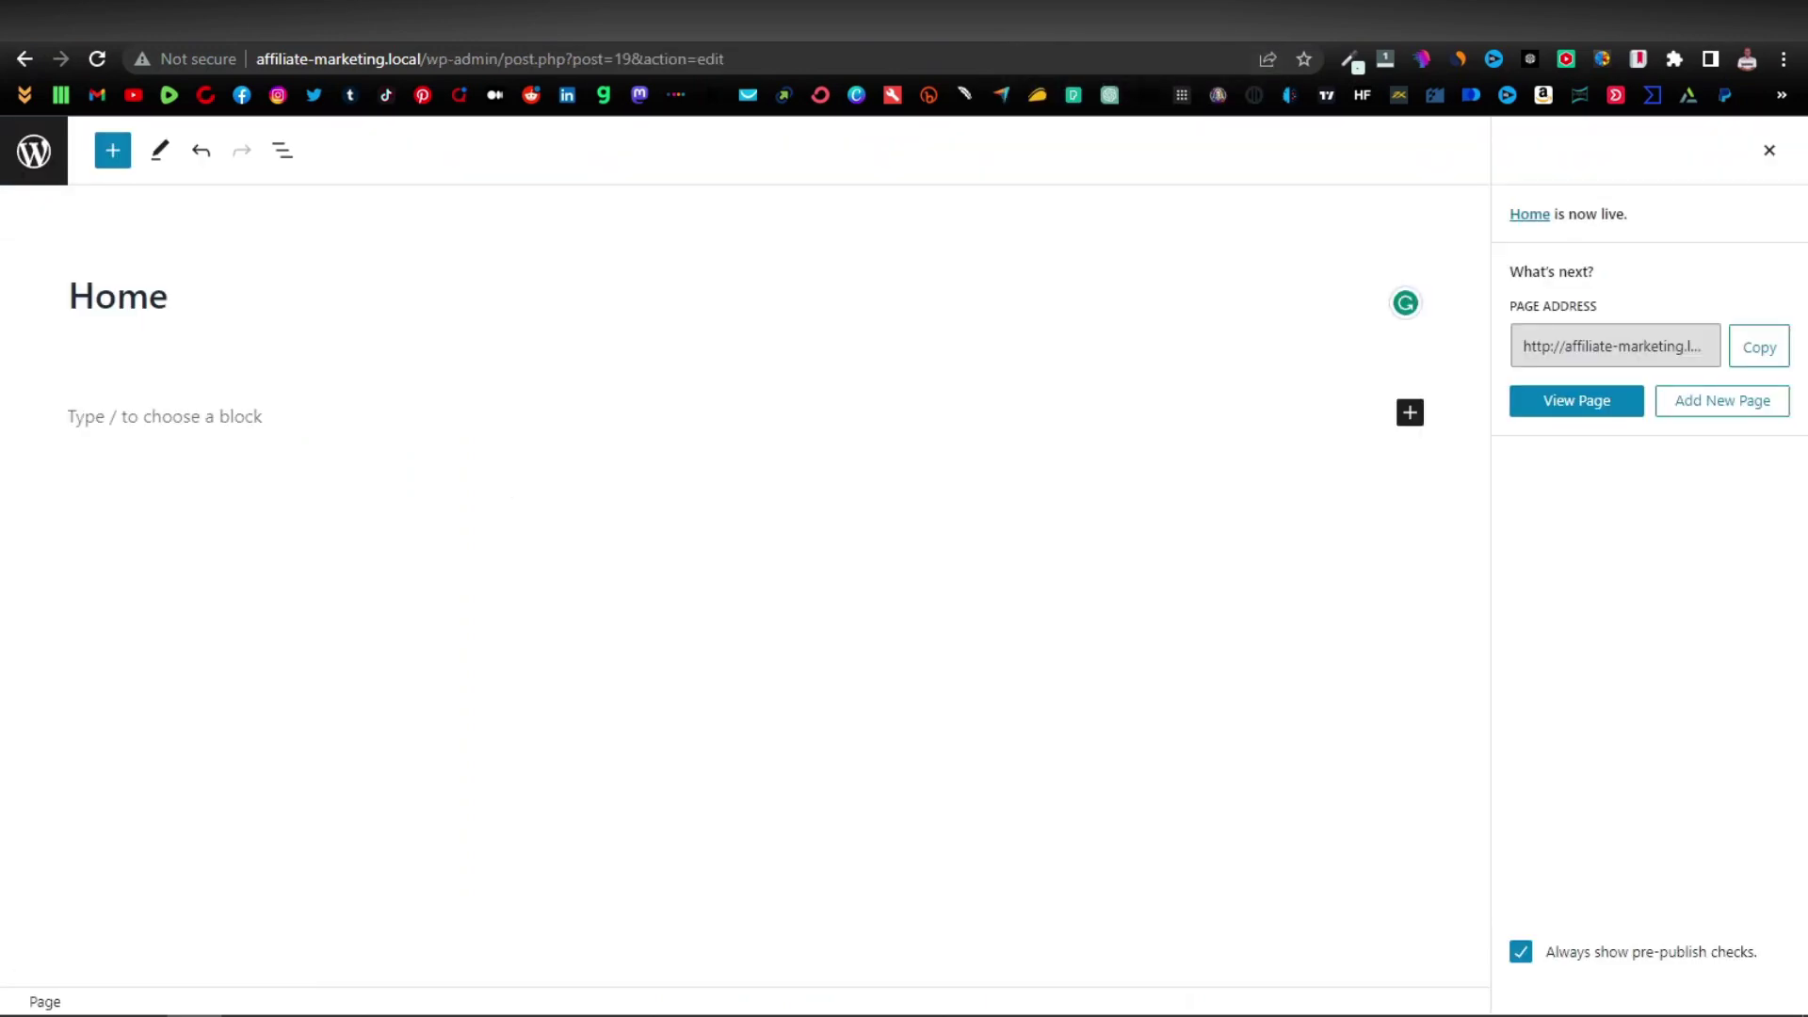
{"action": "left_click", "coordinate": [24, 59]}
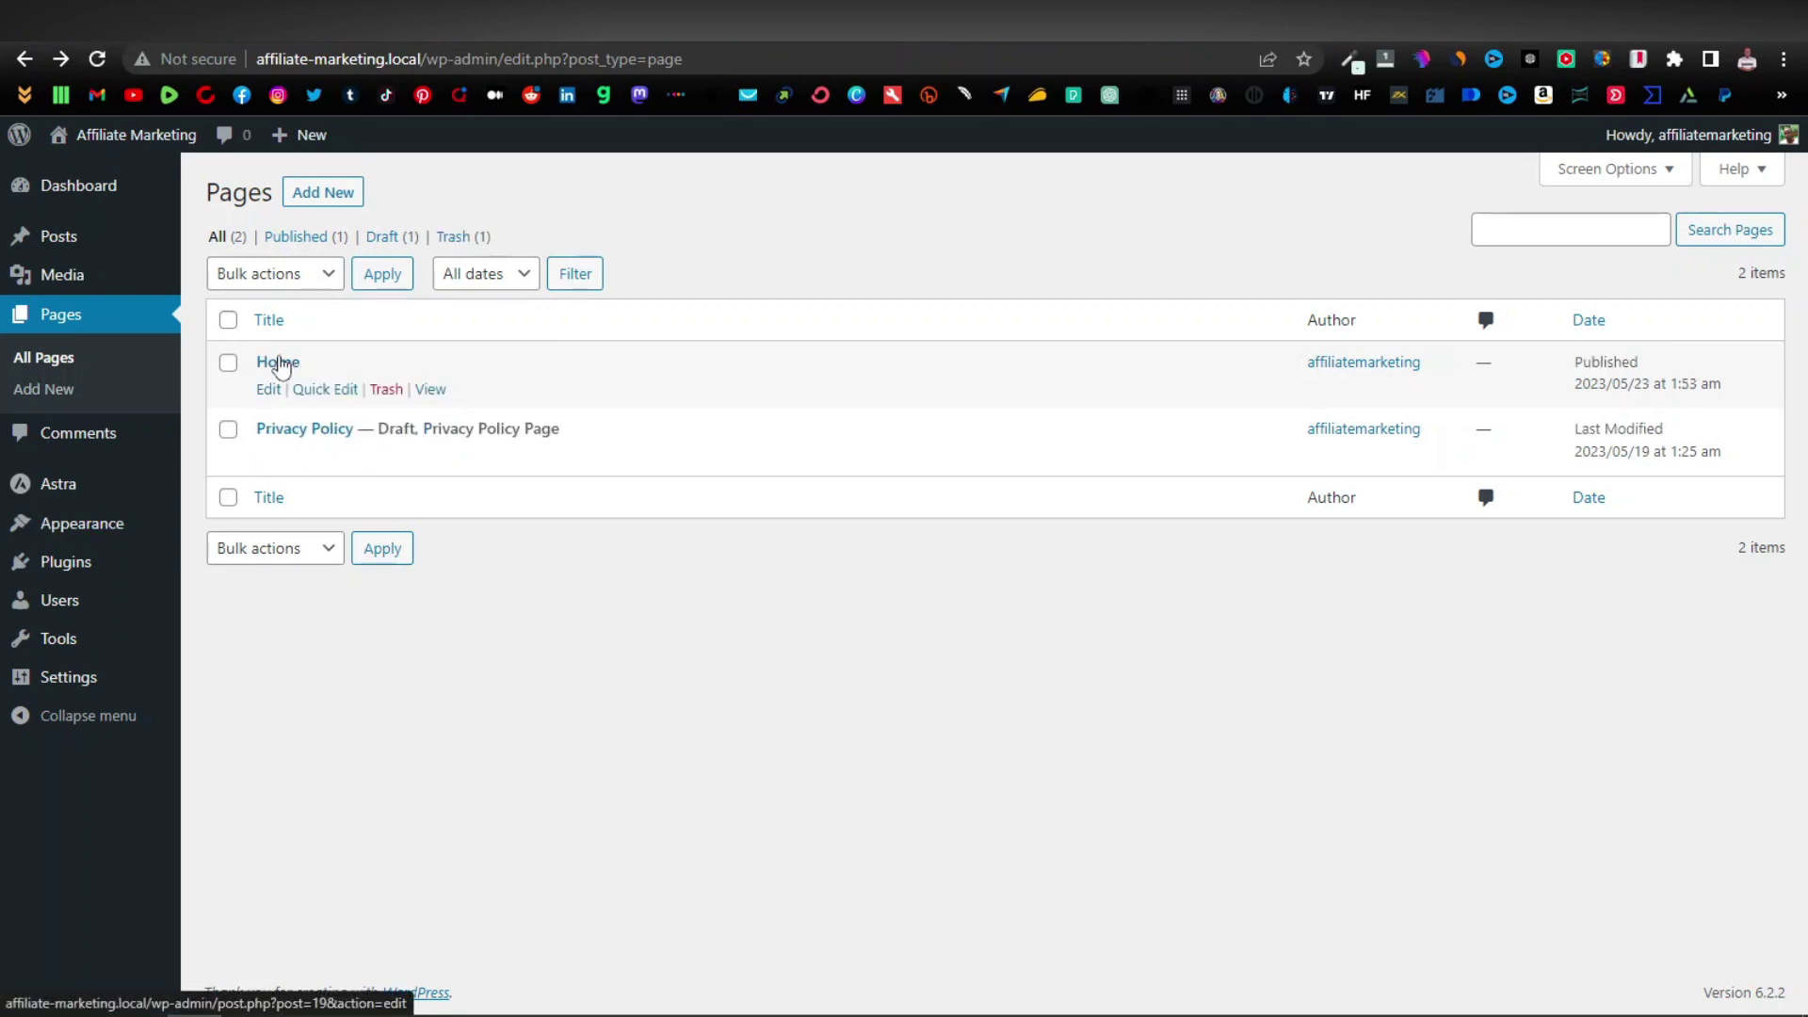
{"action": "left_click", "coordinate": [311, 192]}
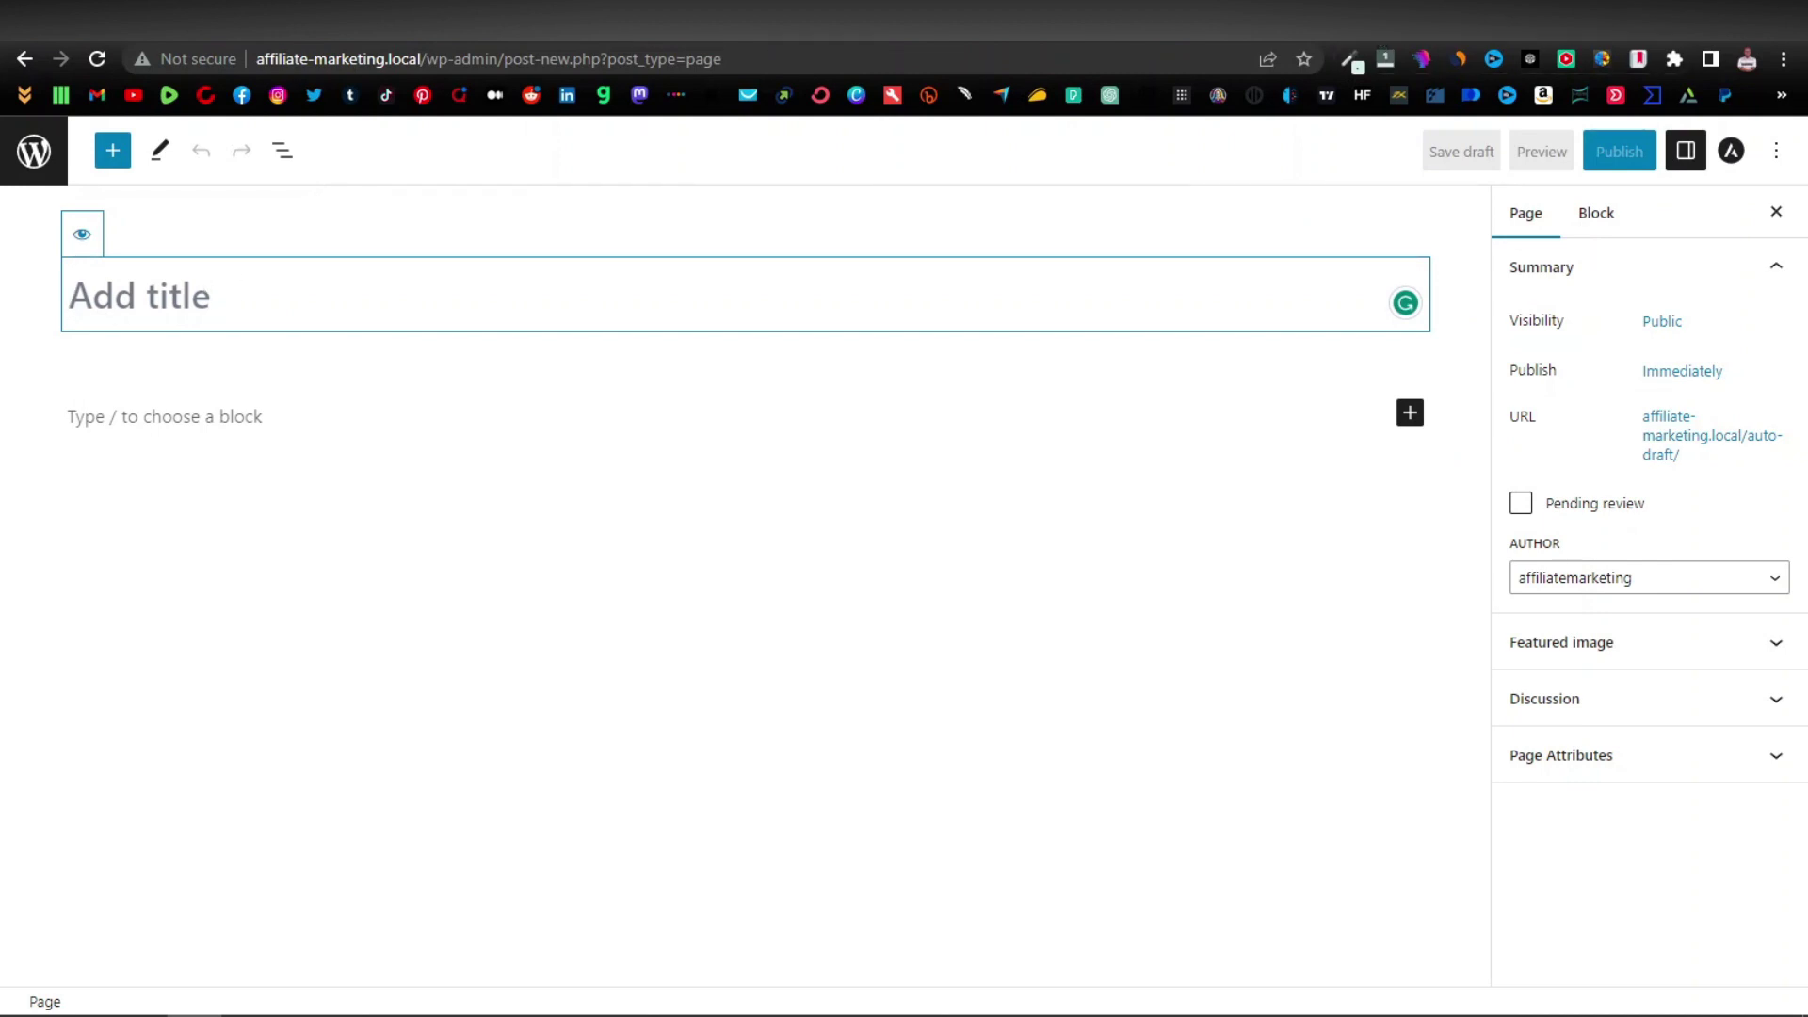
{"action": "key", "text": "ctrl+Tab"}
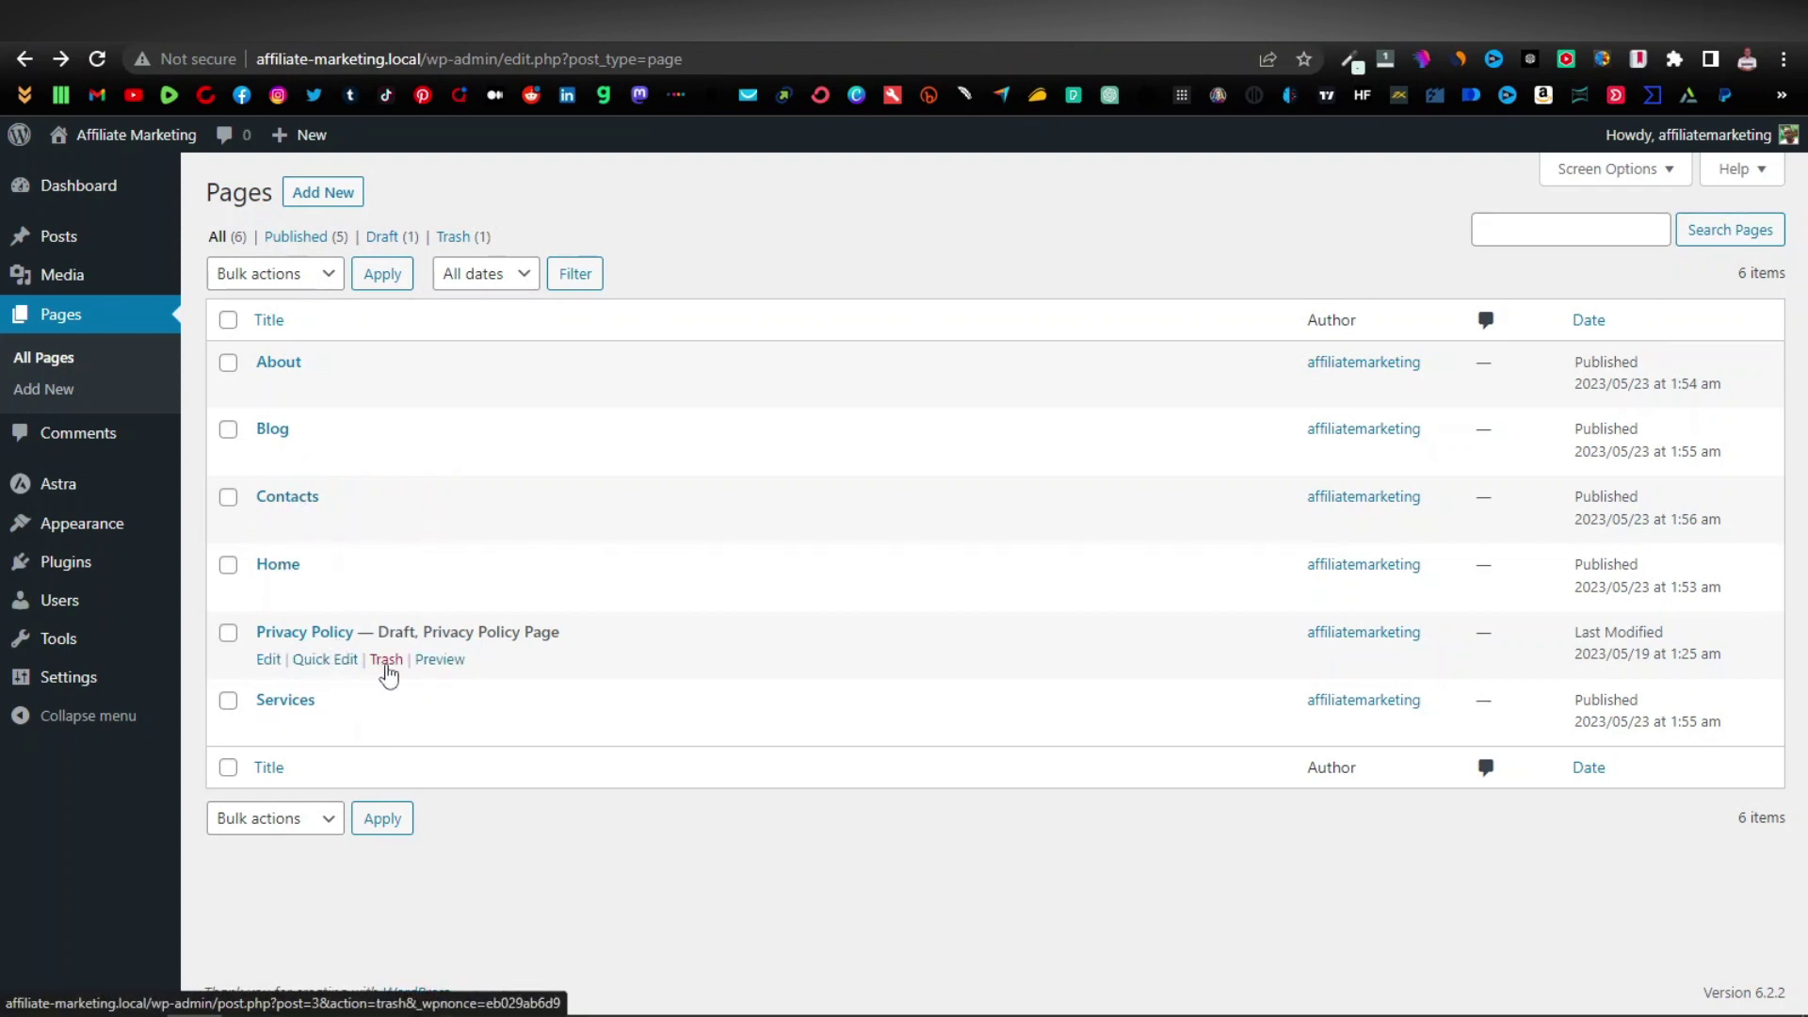
{"action": "left_click", "coordinate": [387, 660]}
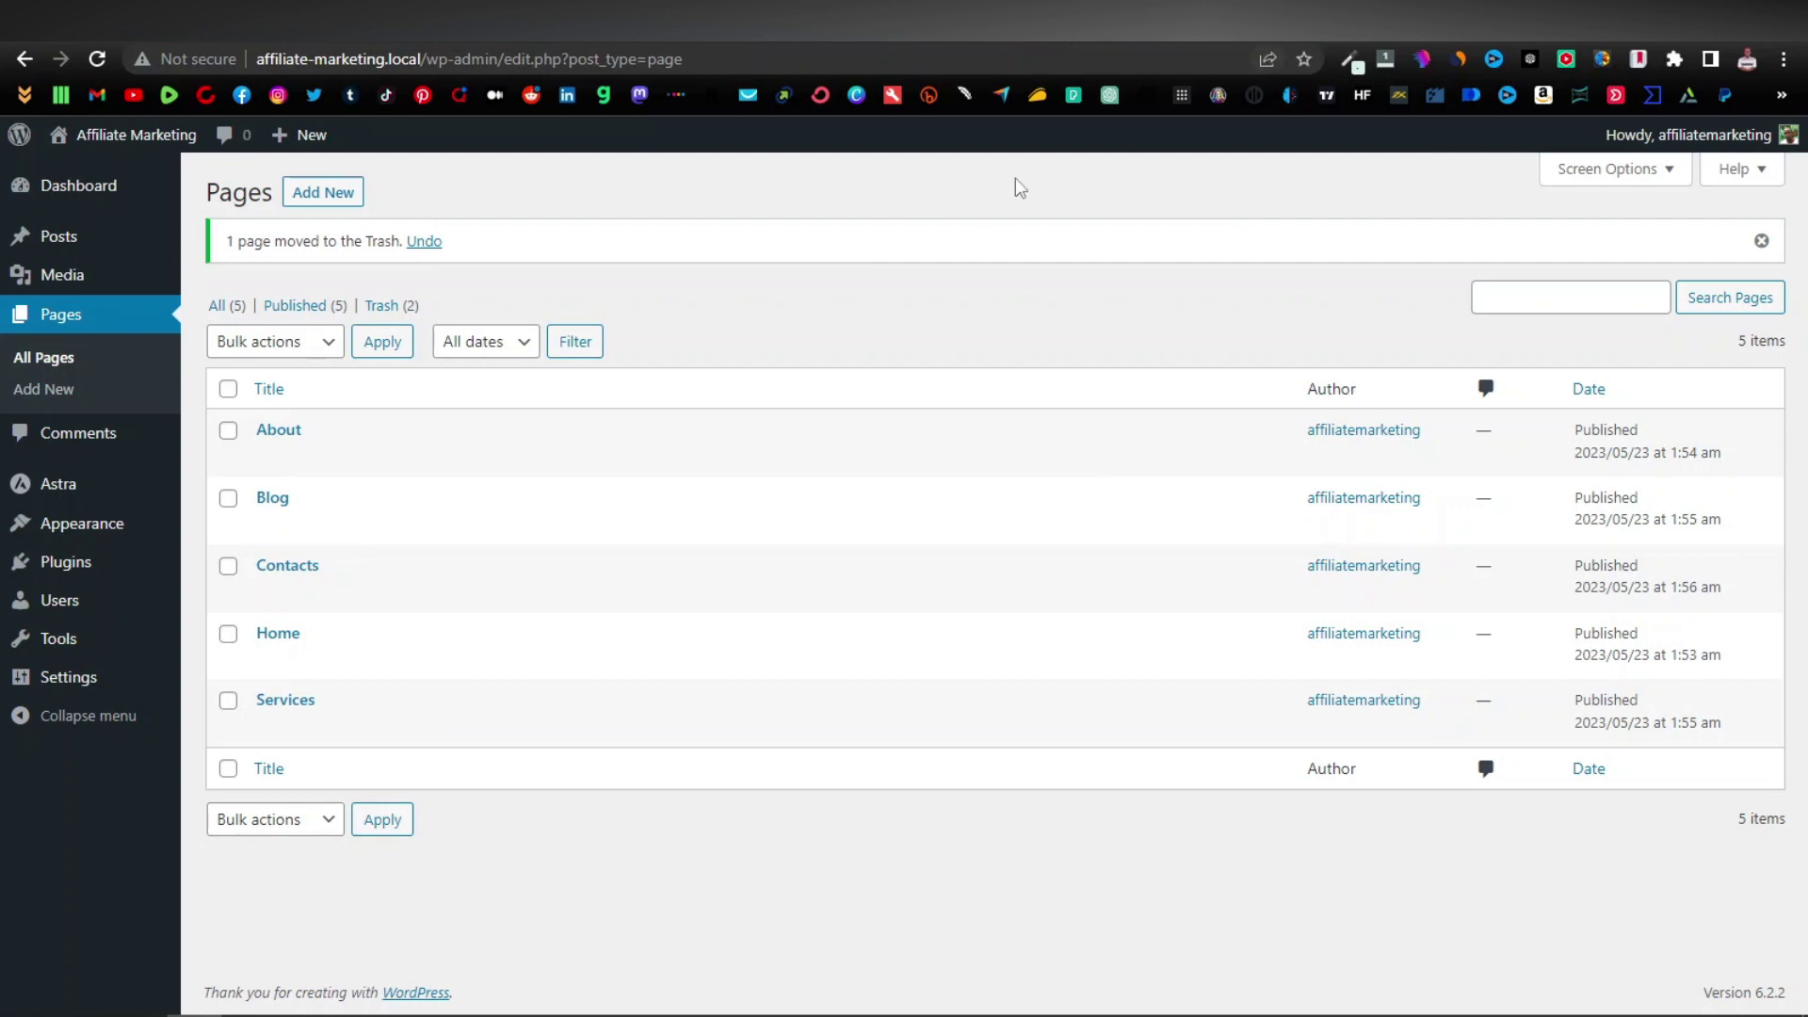
Step: Check robertokello.com's menu for reference, then go to Appearance > Menus
{"action": "left_click", "coordinate": [1215, 19]}
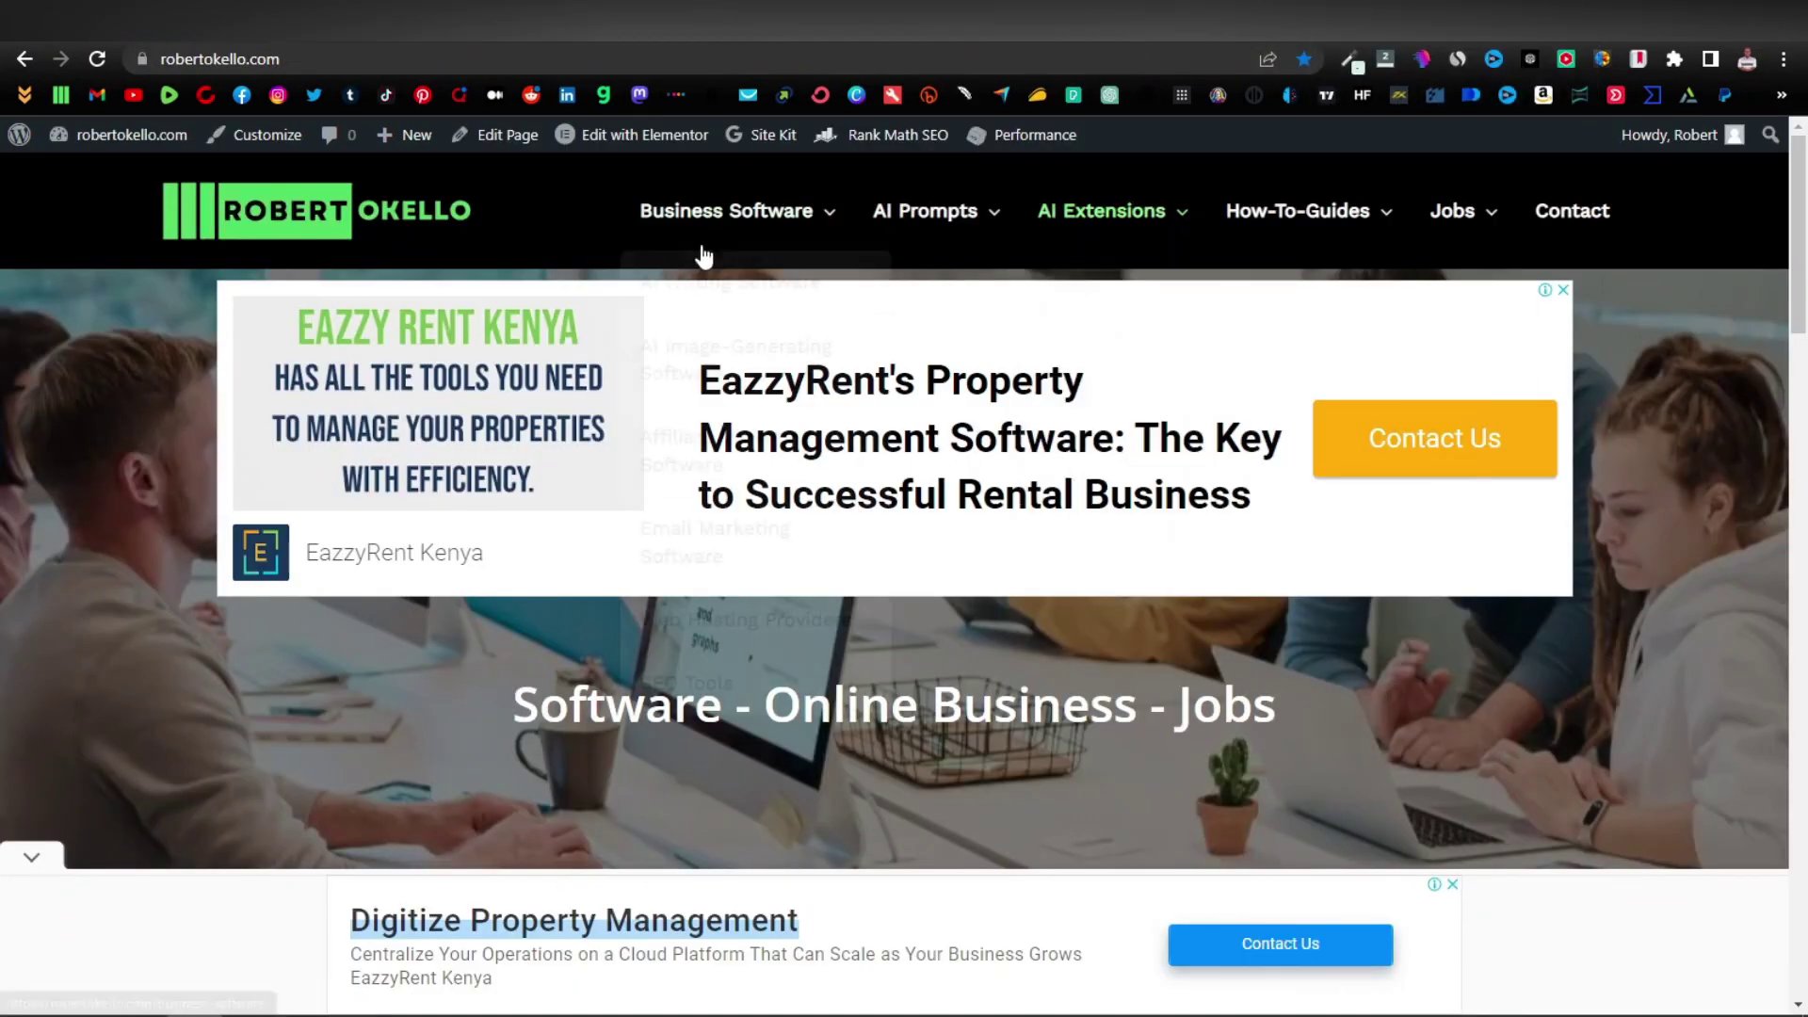
{"action": "mouse_move", "coordinate": [1001, 236]}
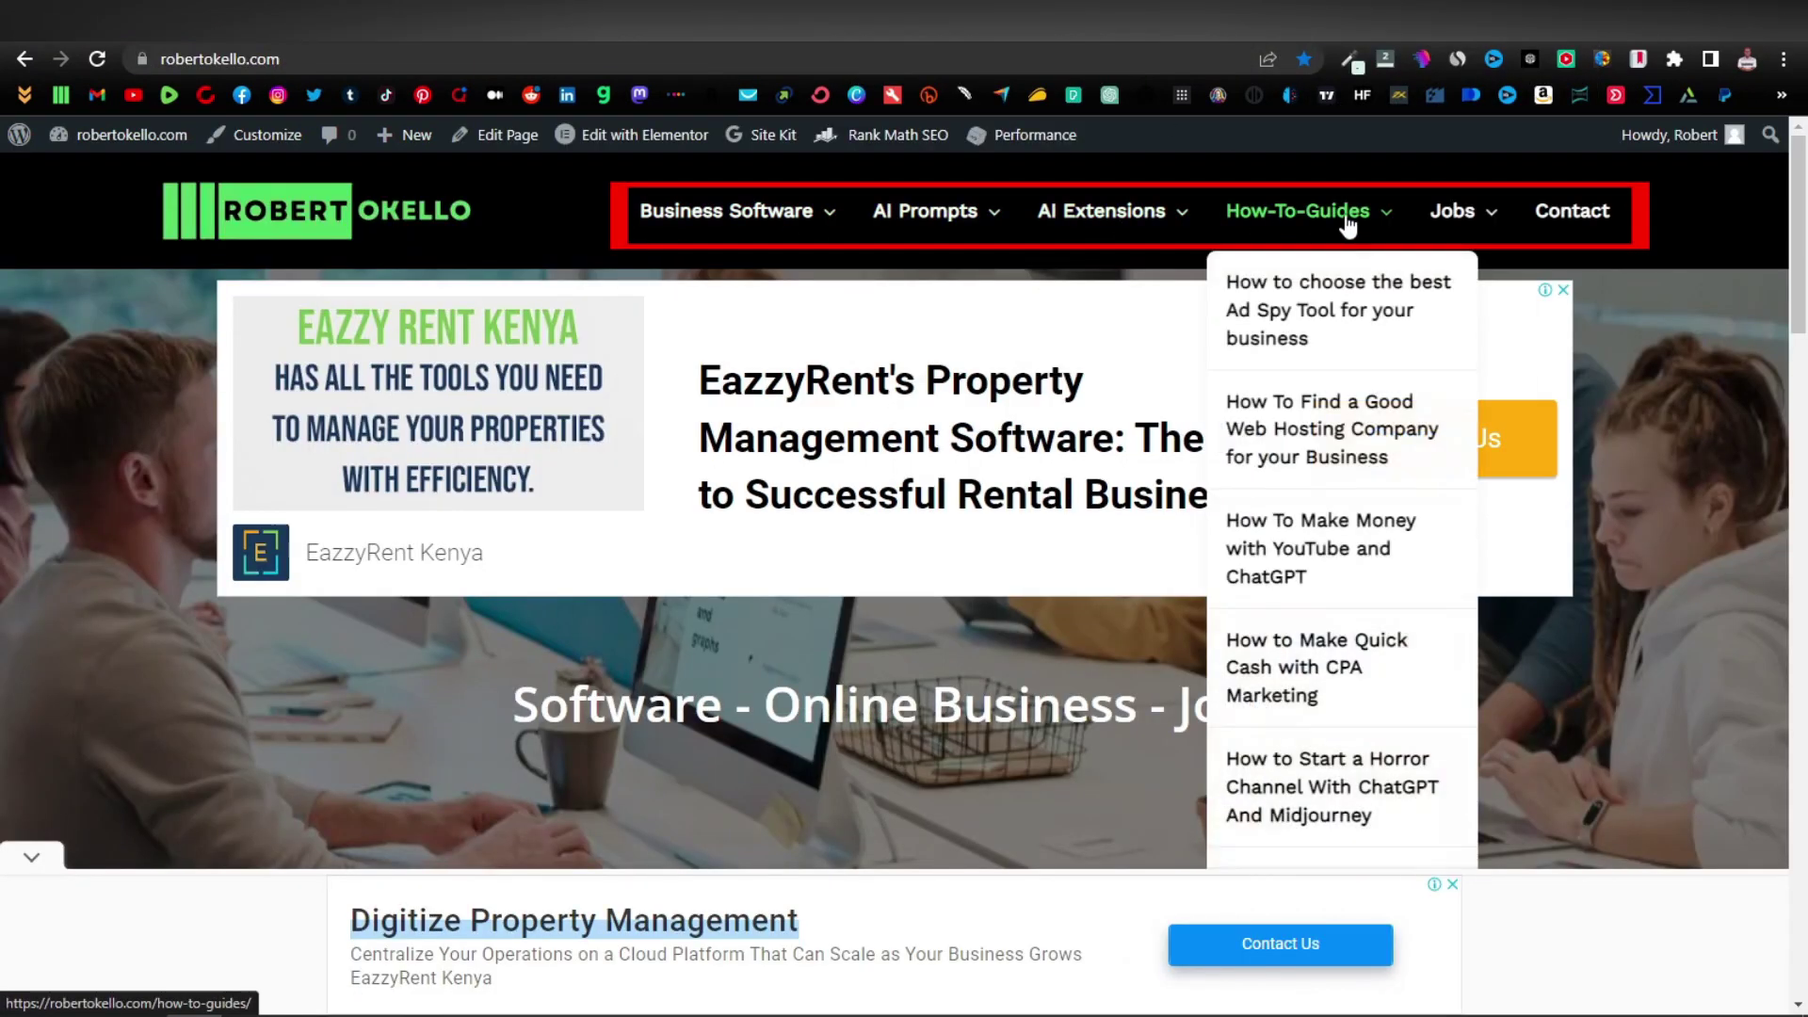
{"action": "mouse_move", "coordinate": [724, 224]}
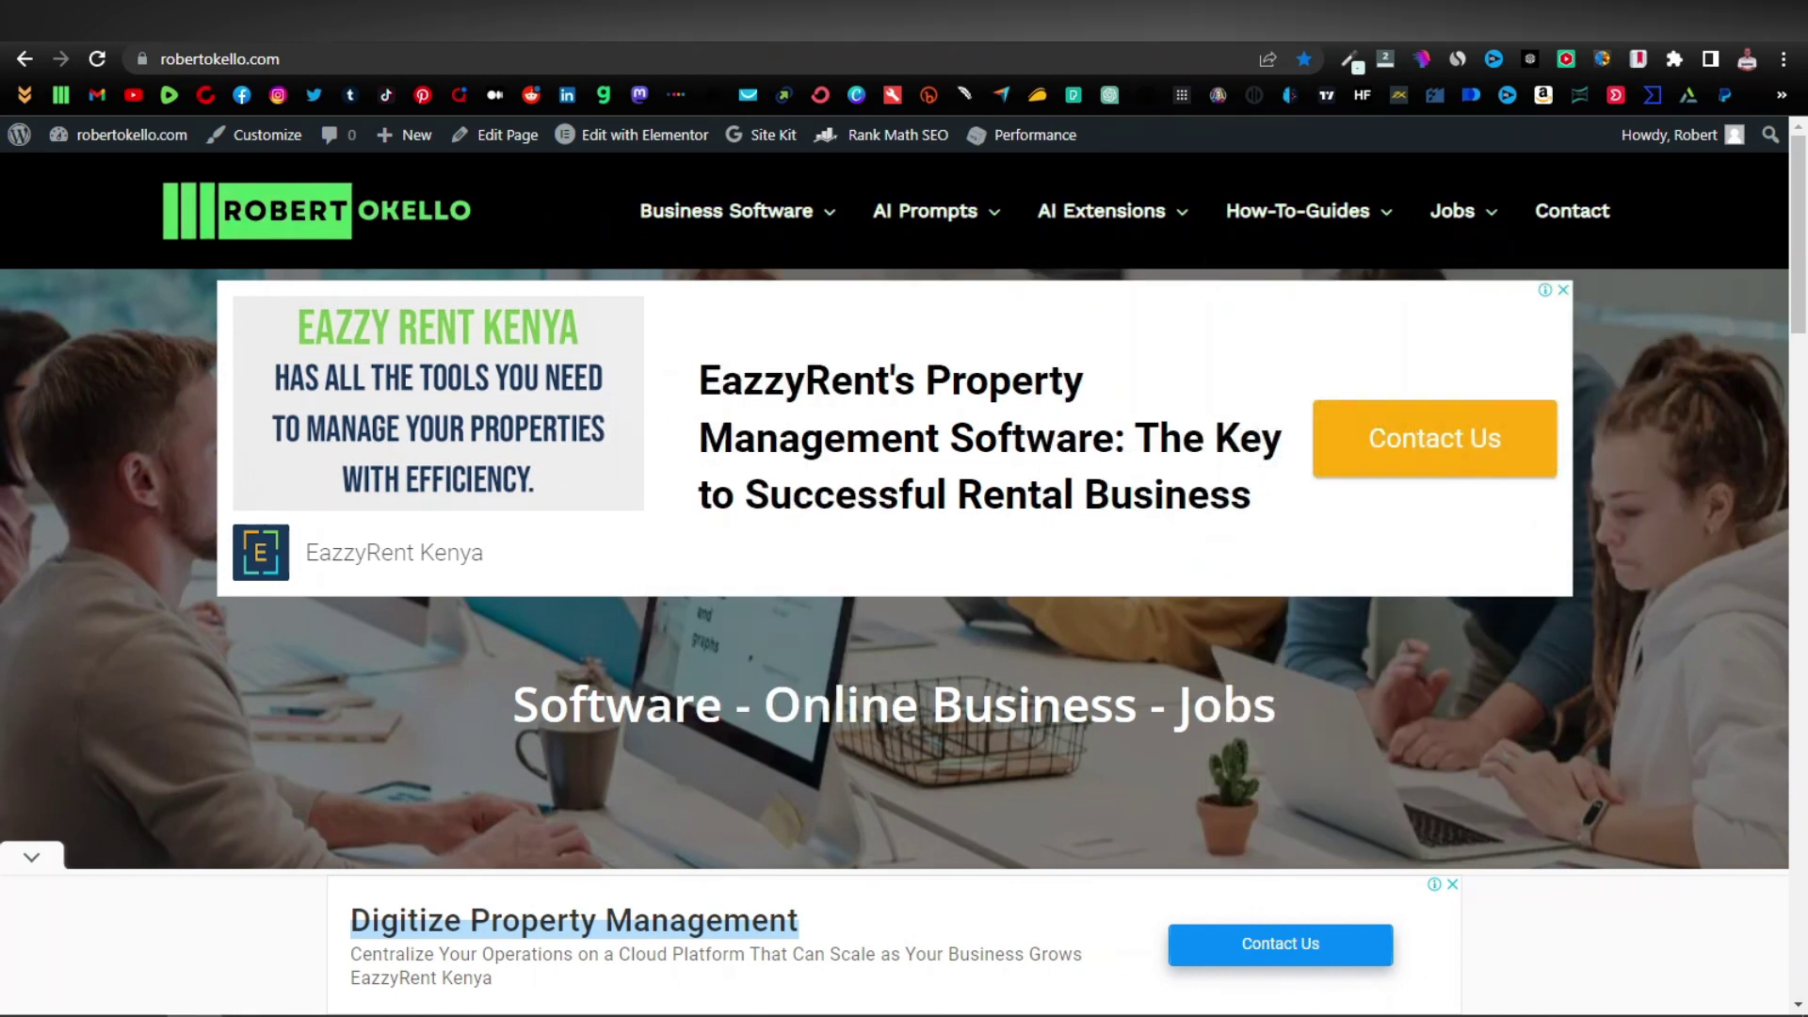
{"action": "left_click", "coordinate": [1215, 18]}
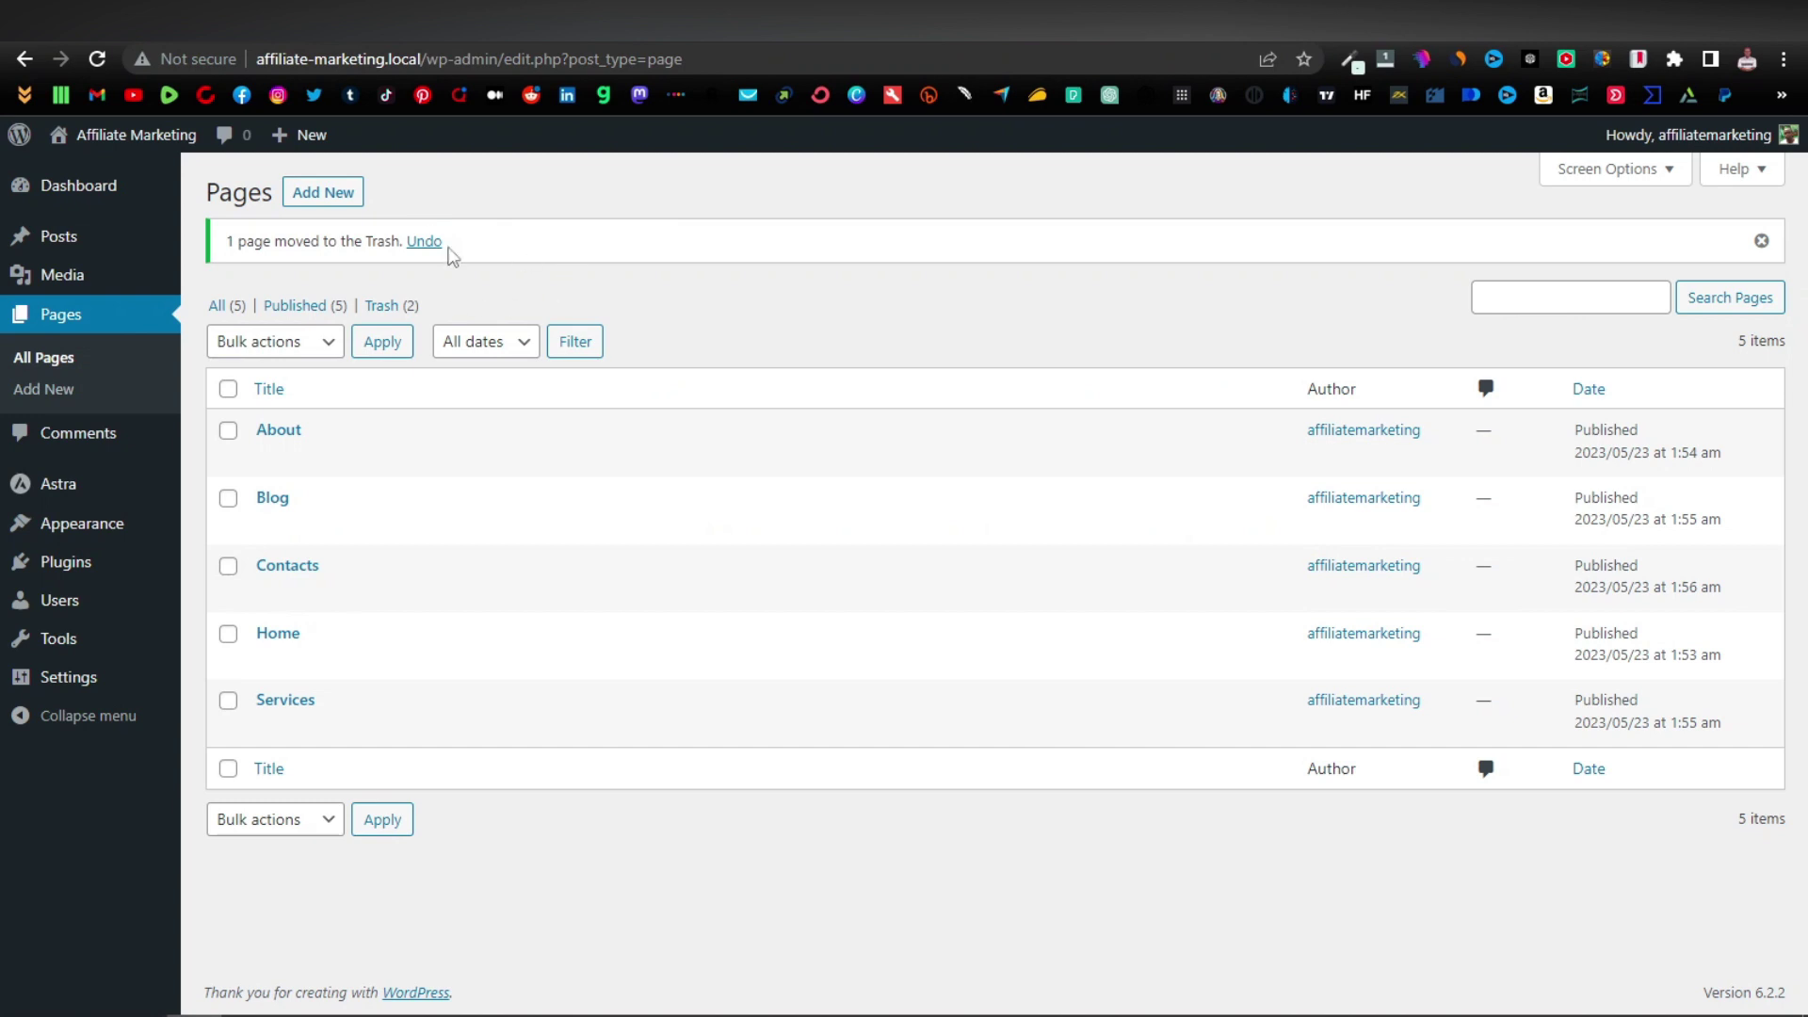
{"action": "mouse_move", "coordinate": [44, 529]}
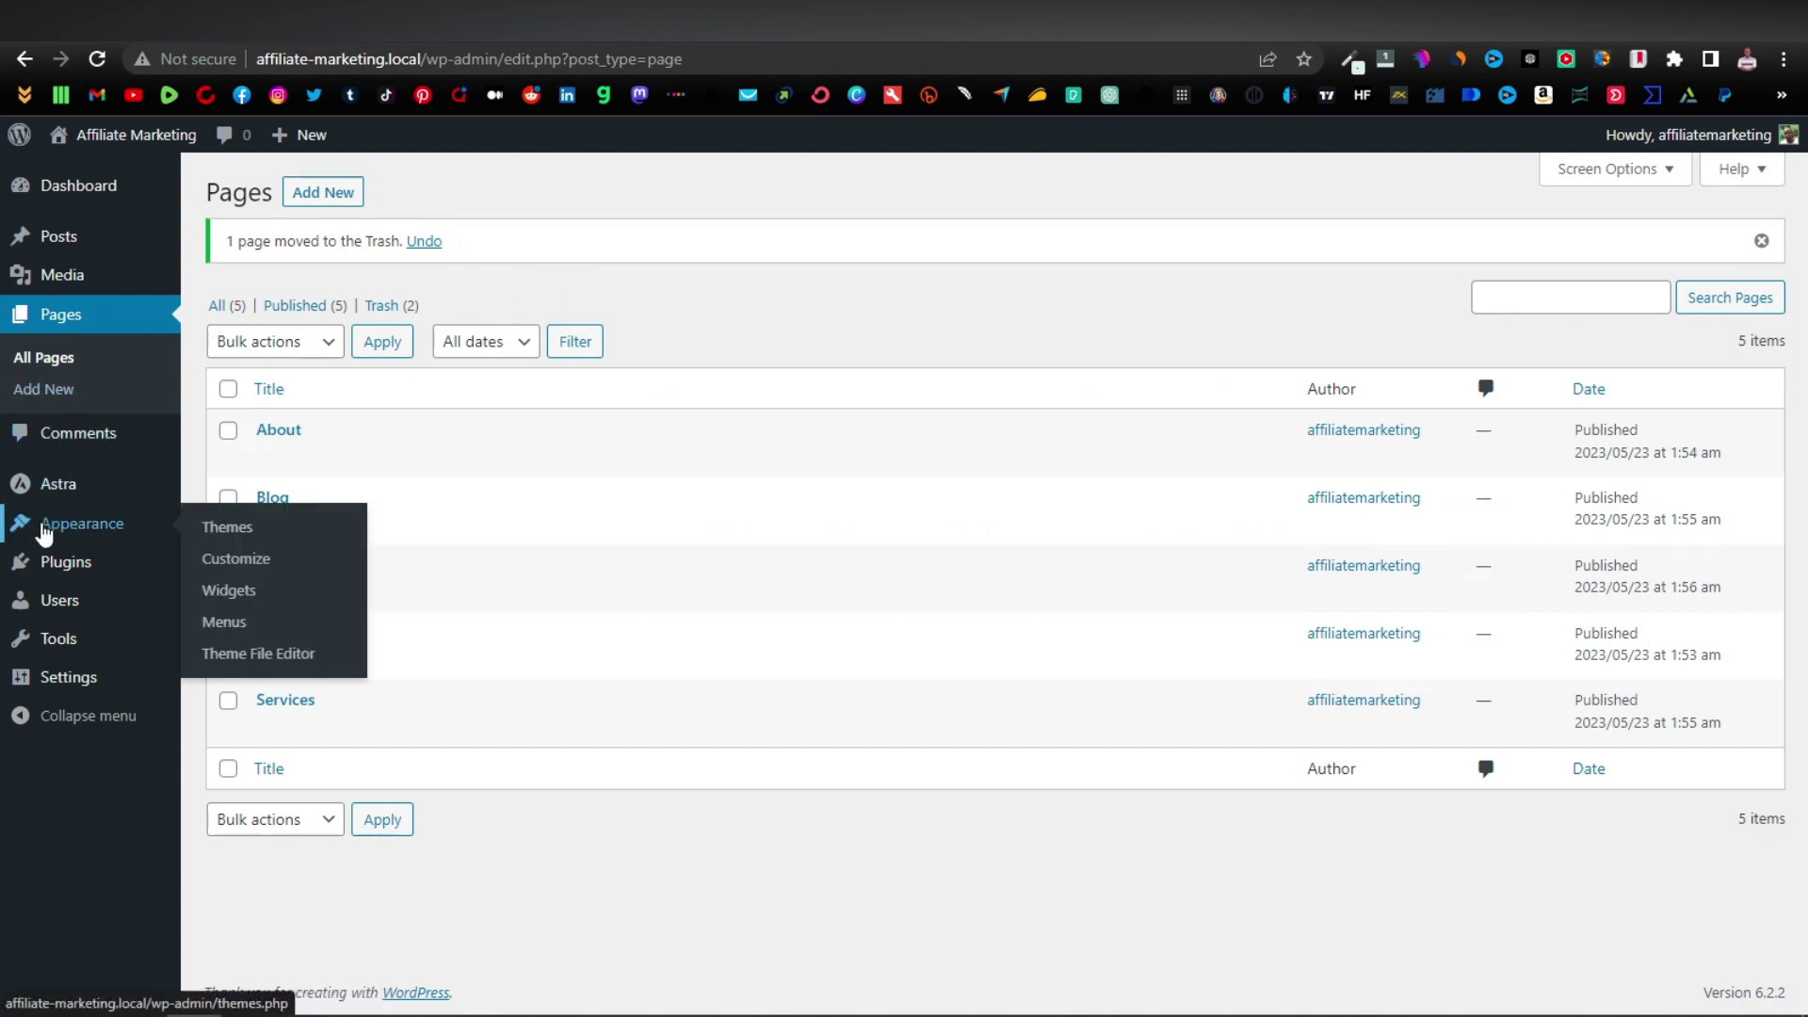
{"action": "left_click", "coordinate": [225, 624]}
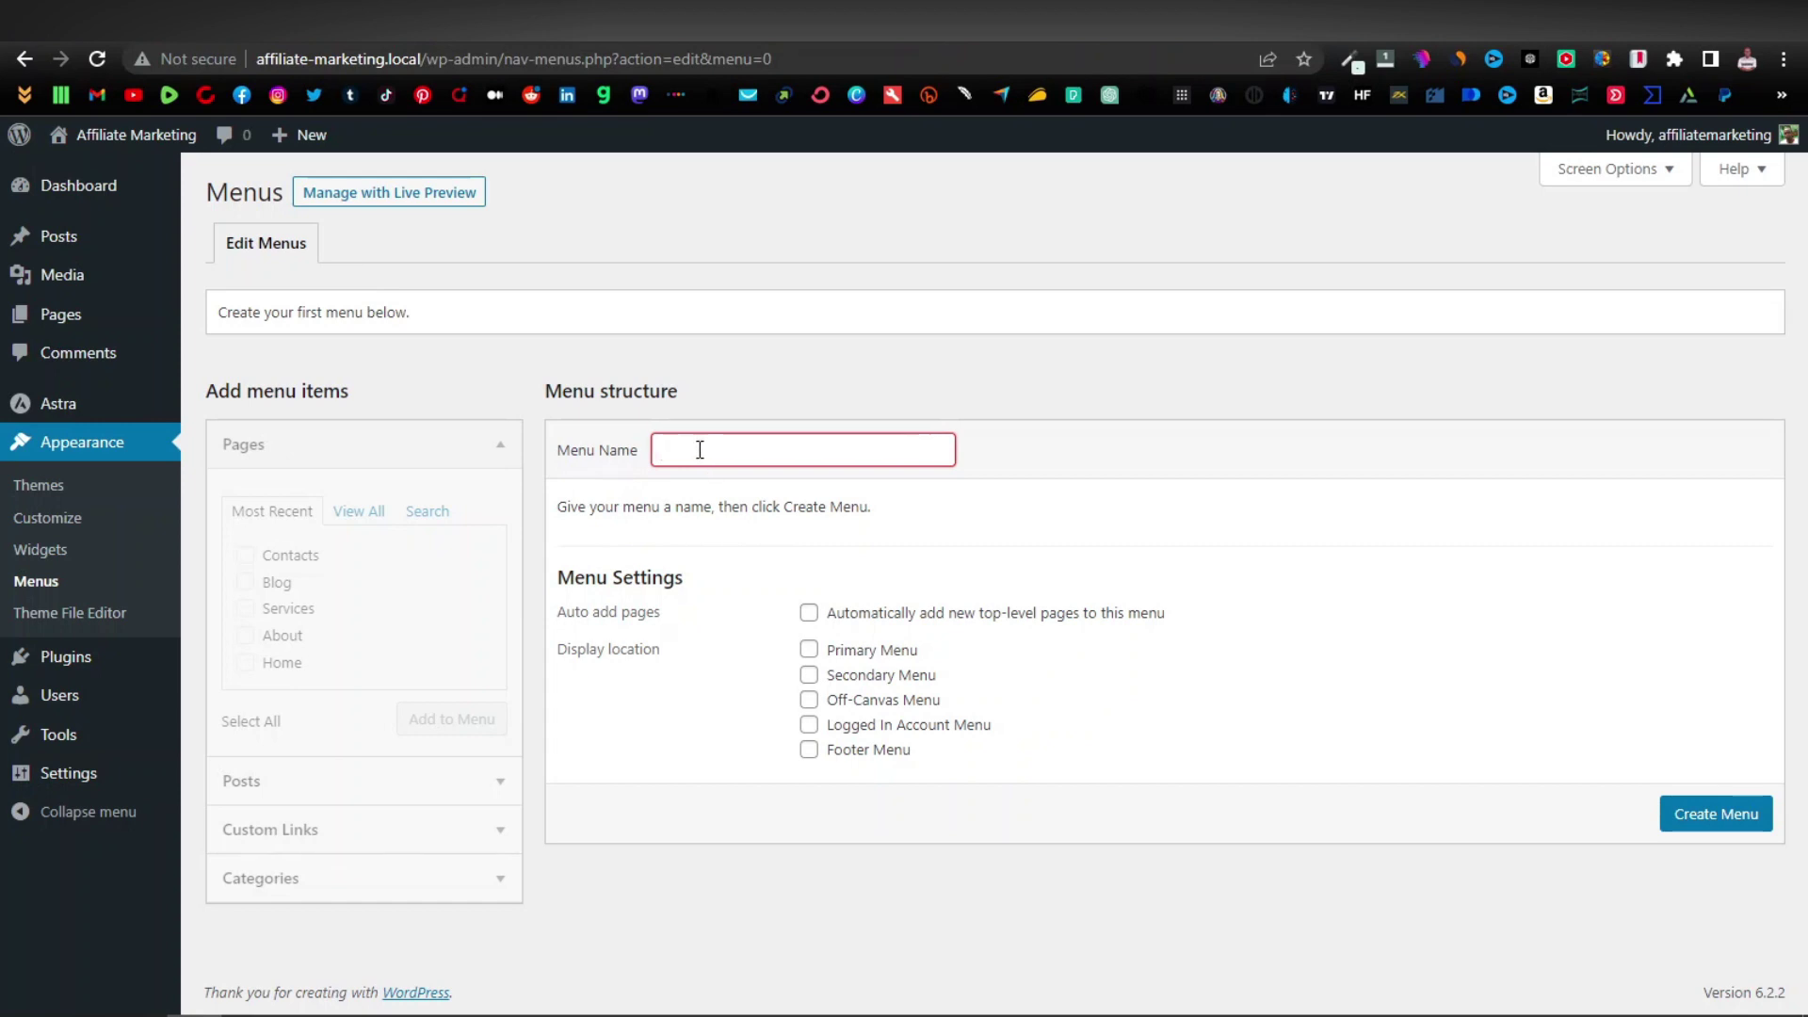
Step: Create 'My menu' as the Primary Menu and add all five pages to it
{"action": "type", "text": "My menu"}
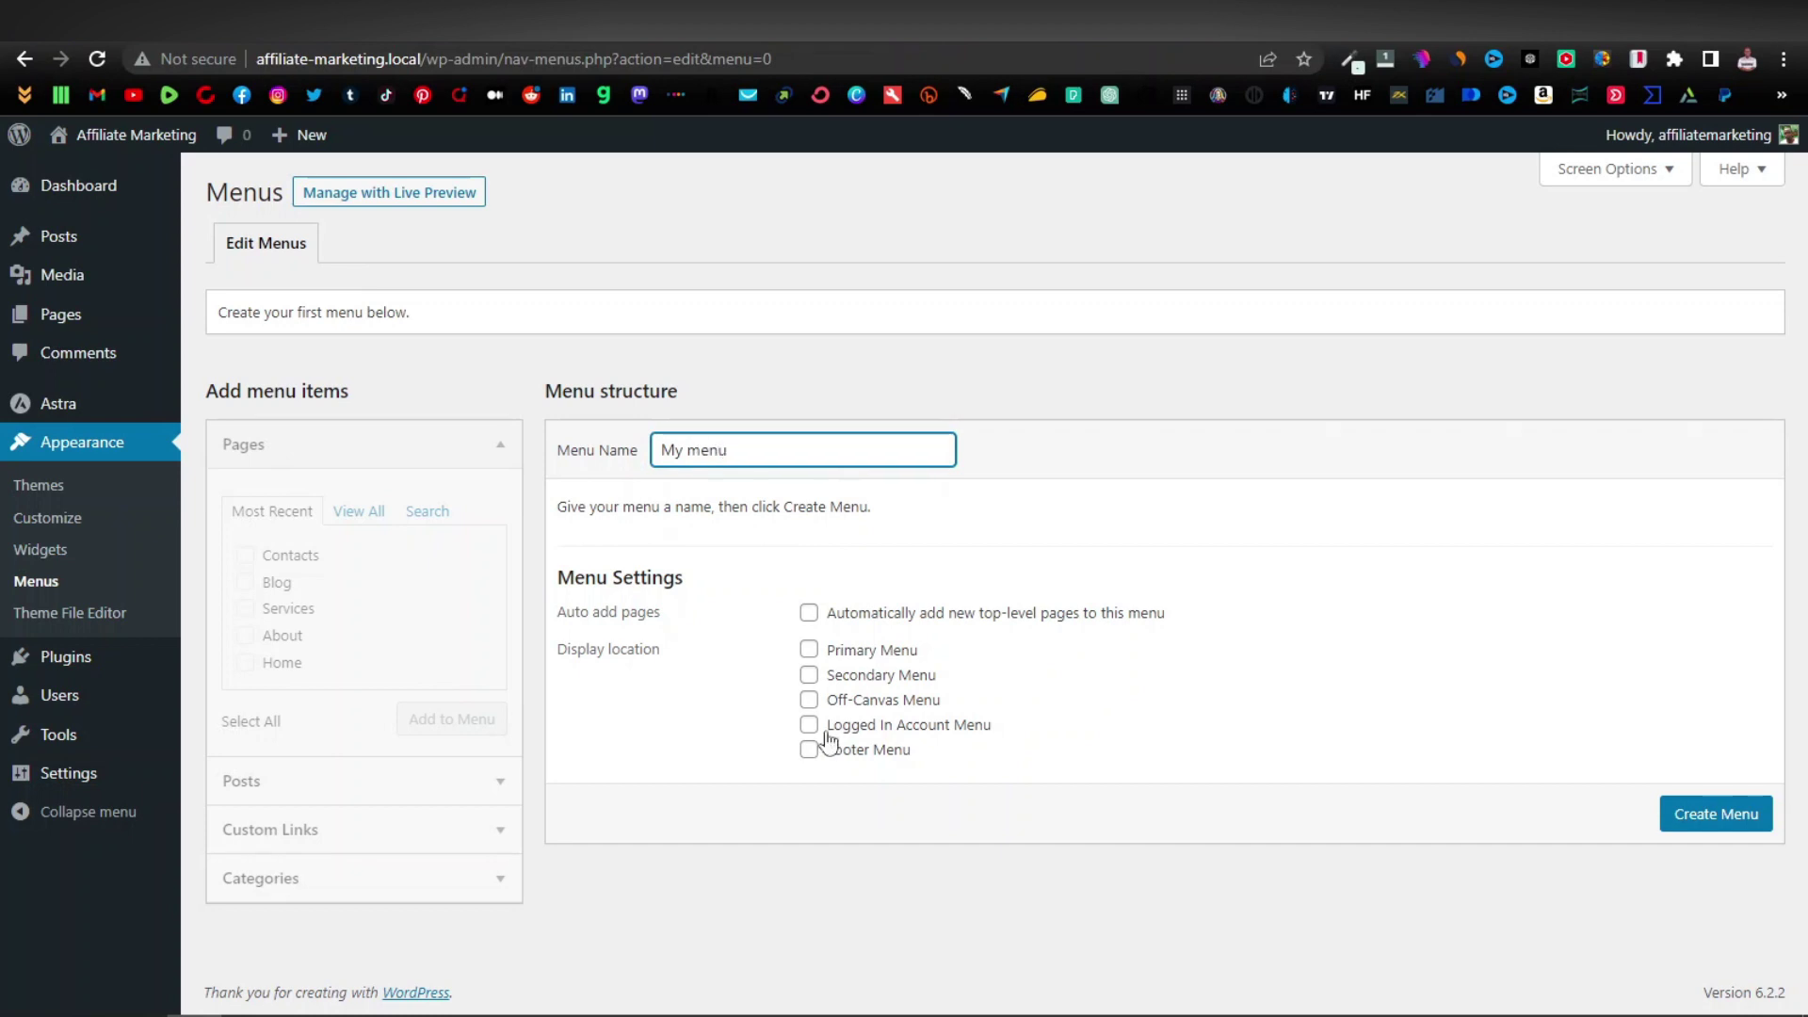
{"action": "left_click", "coordinate": [808, 650]}
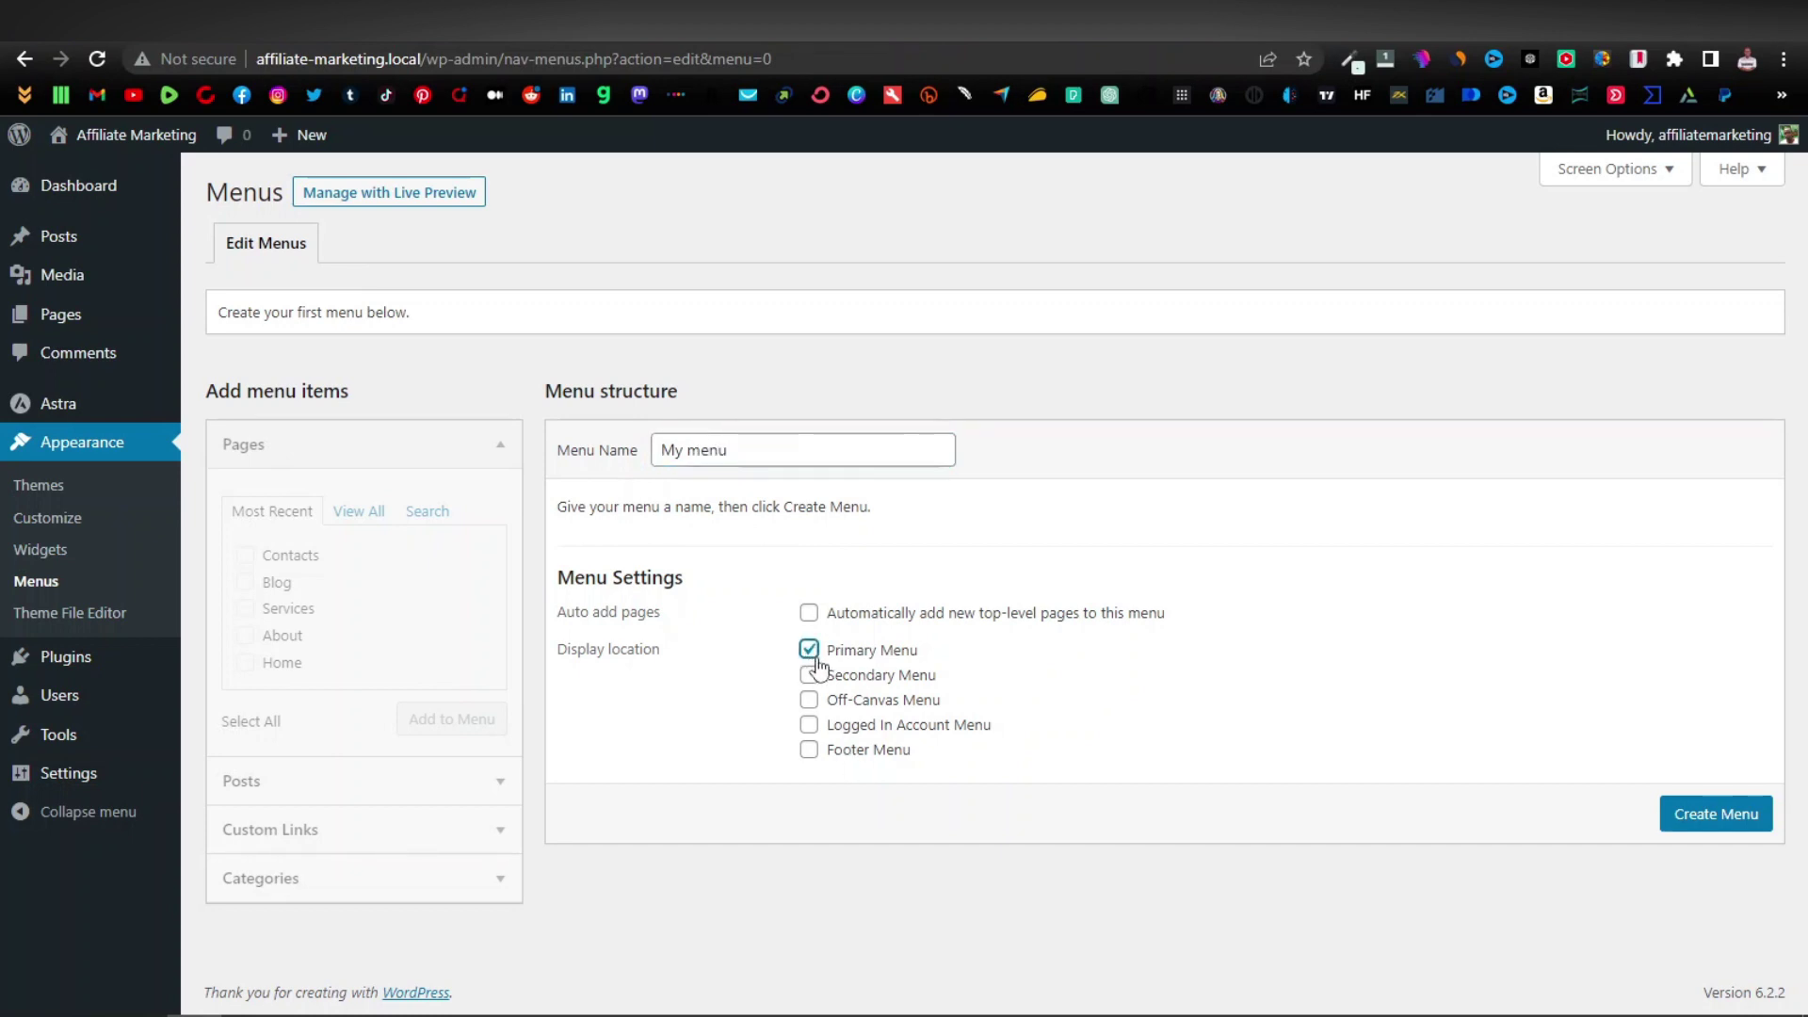
{"action": "left_click", "coordinate": [1731, 812]}
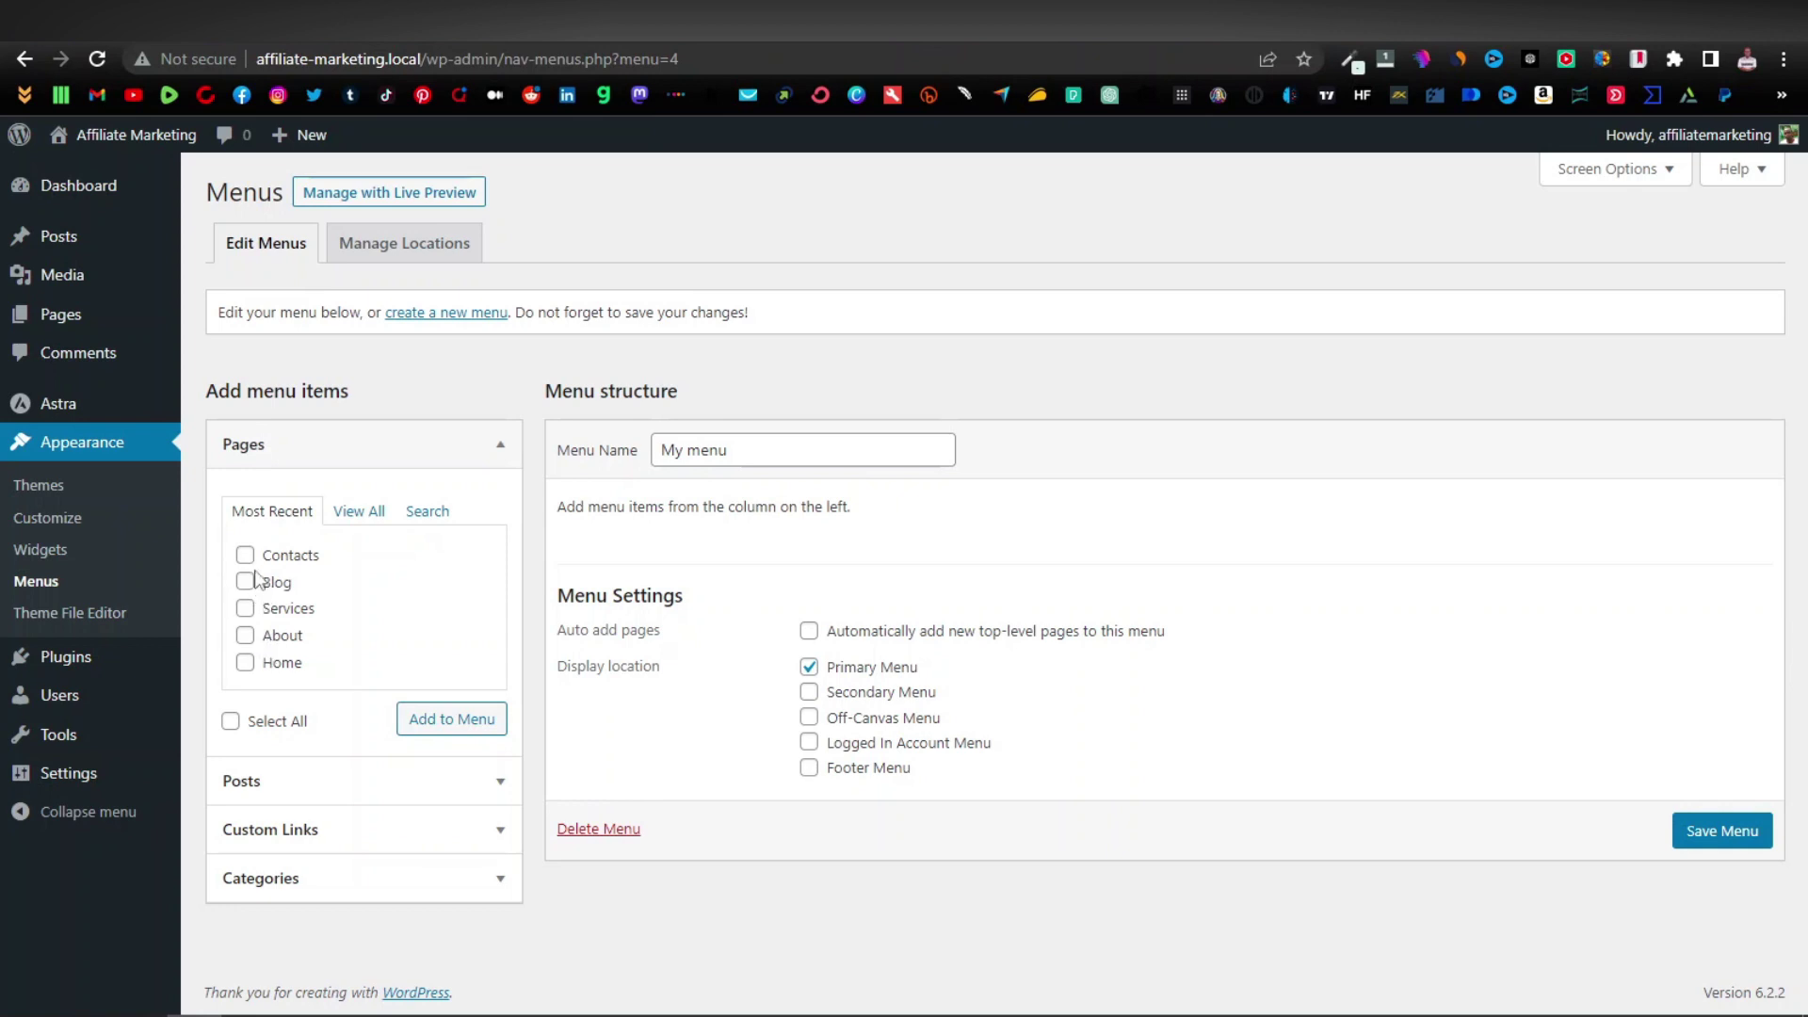
{"action": "left_click", "coordinate": [229, 724]}
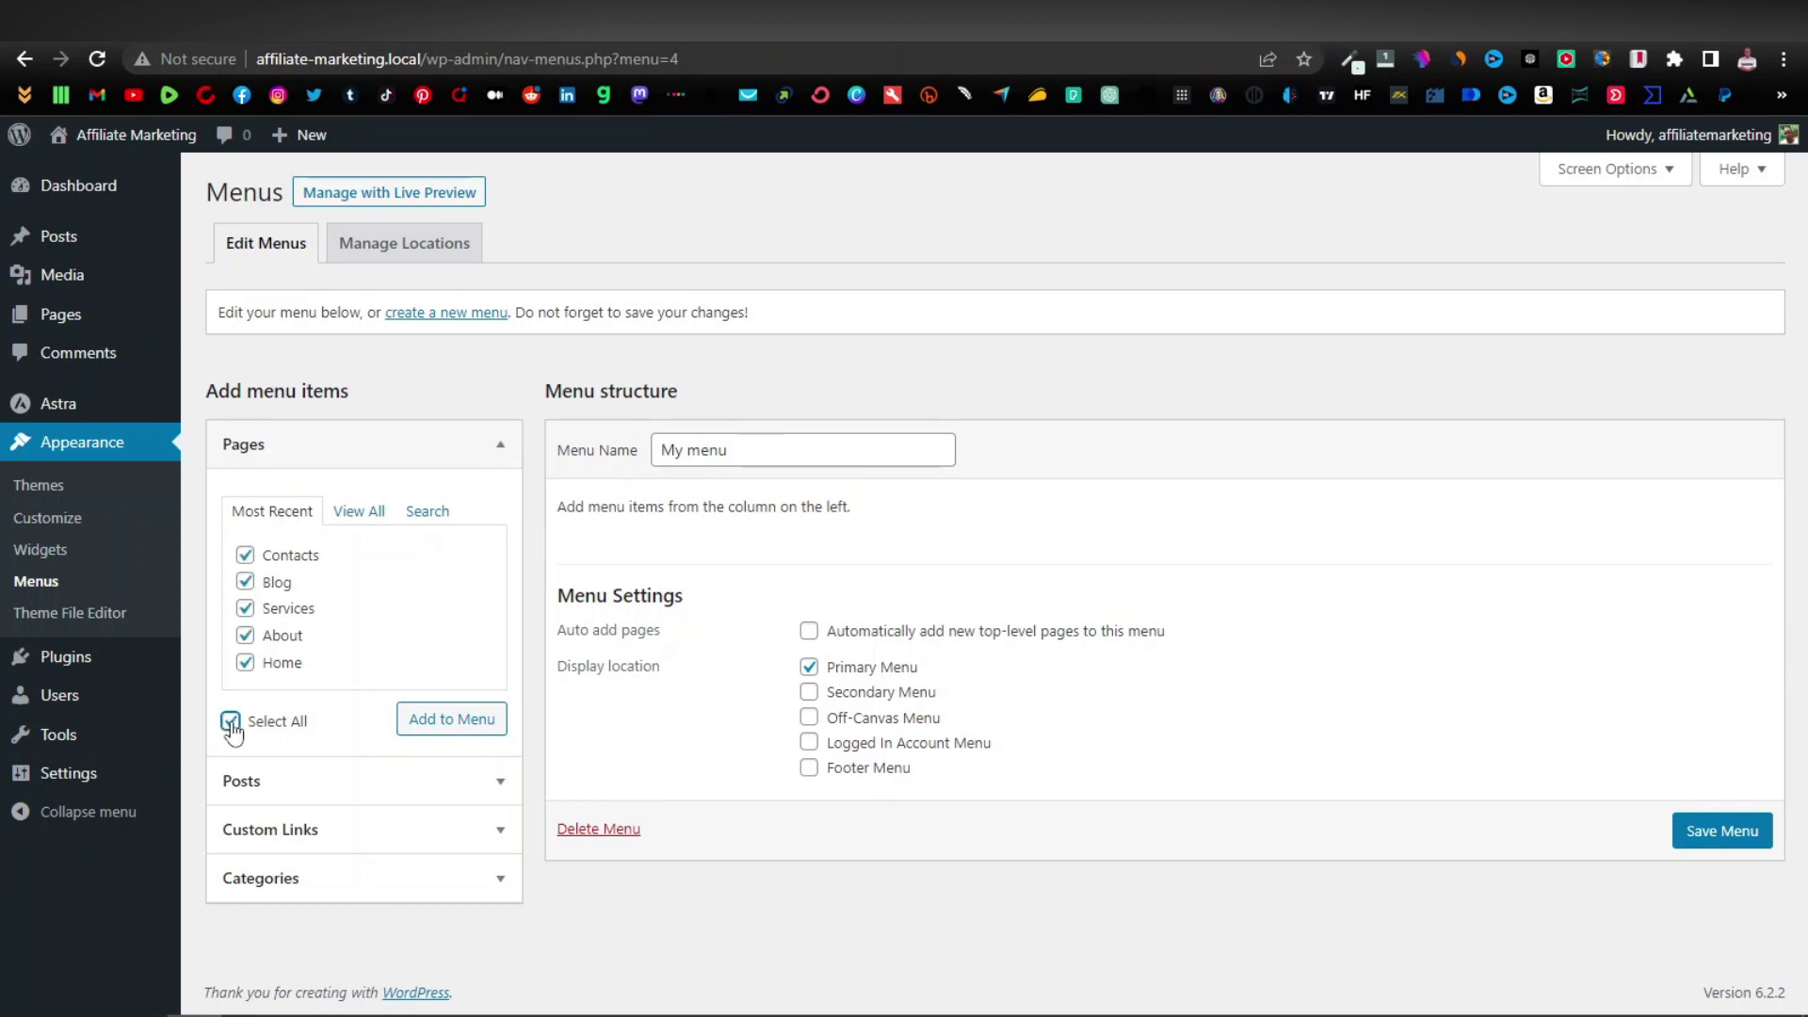
{"action": "left_click", "coordinate": [451, 720]}
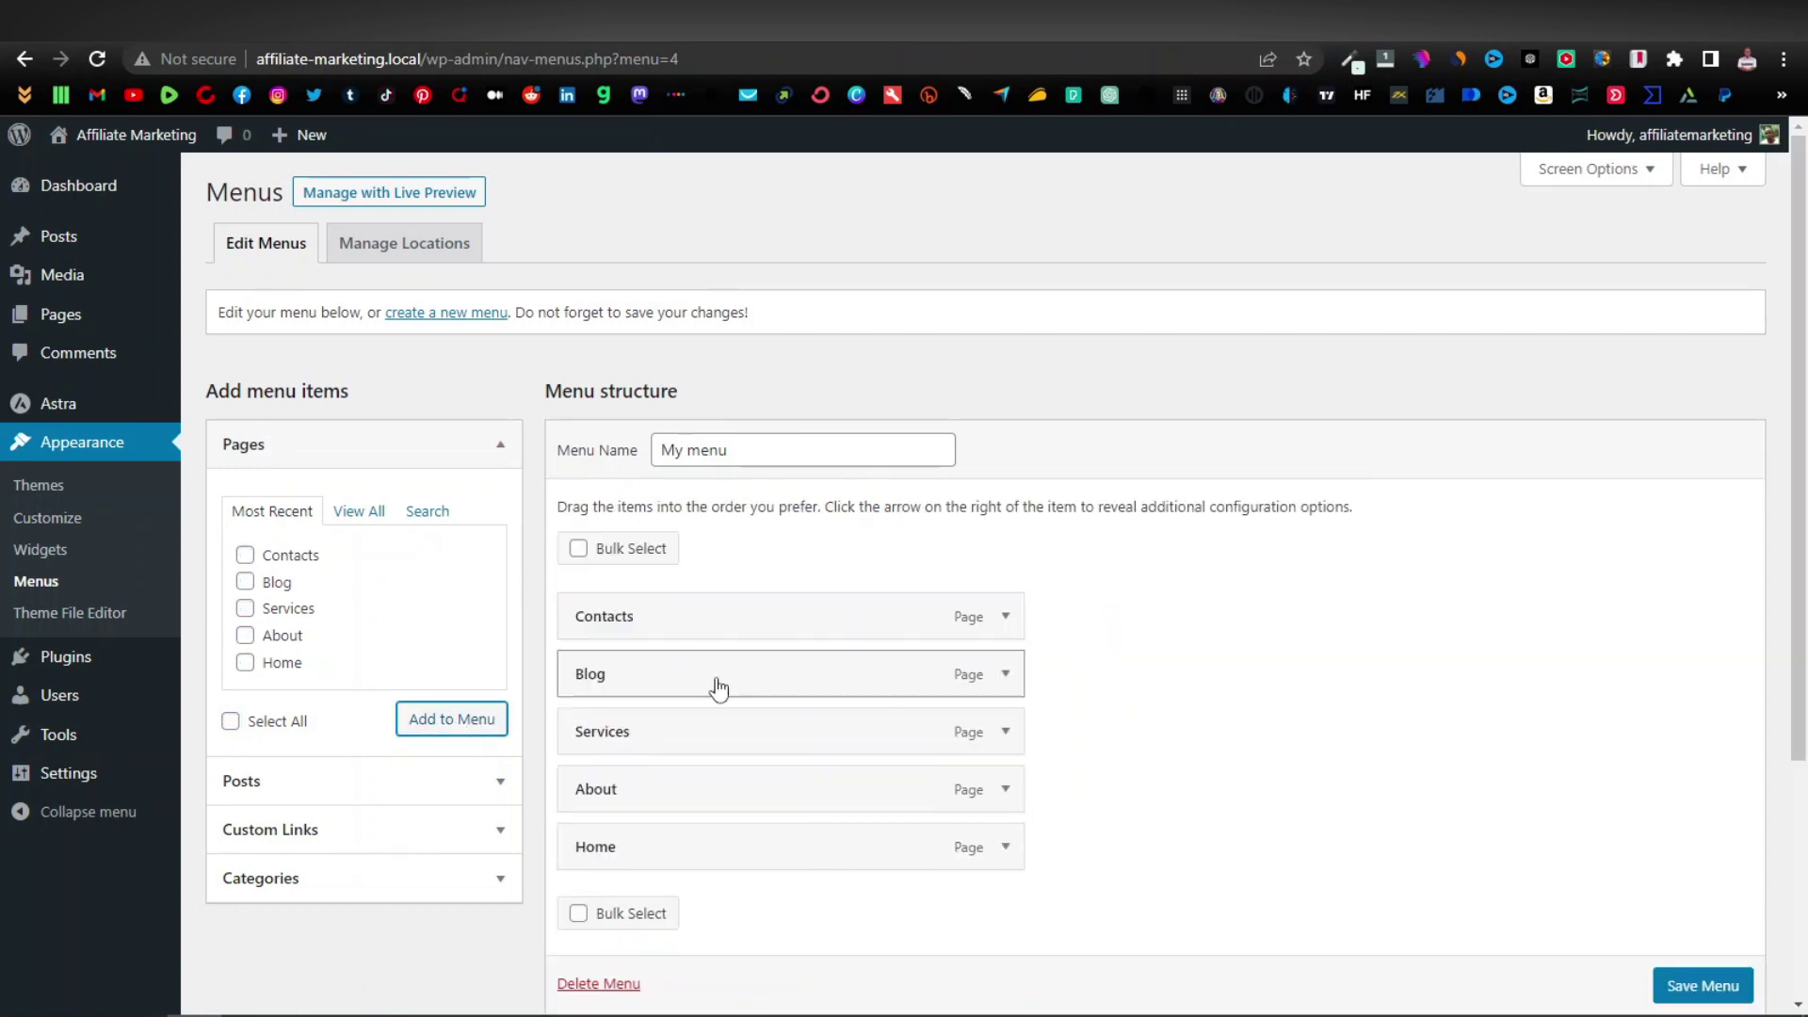
Step: Reorder the items to Home, Blog, Services, About, Contacts and save the menu
{"action": "scroll", "coordinate": [726, 622], "scroll_direction": "down", "scroll_amount": 3}
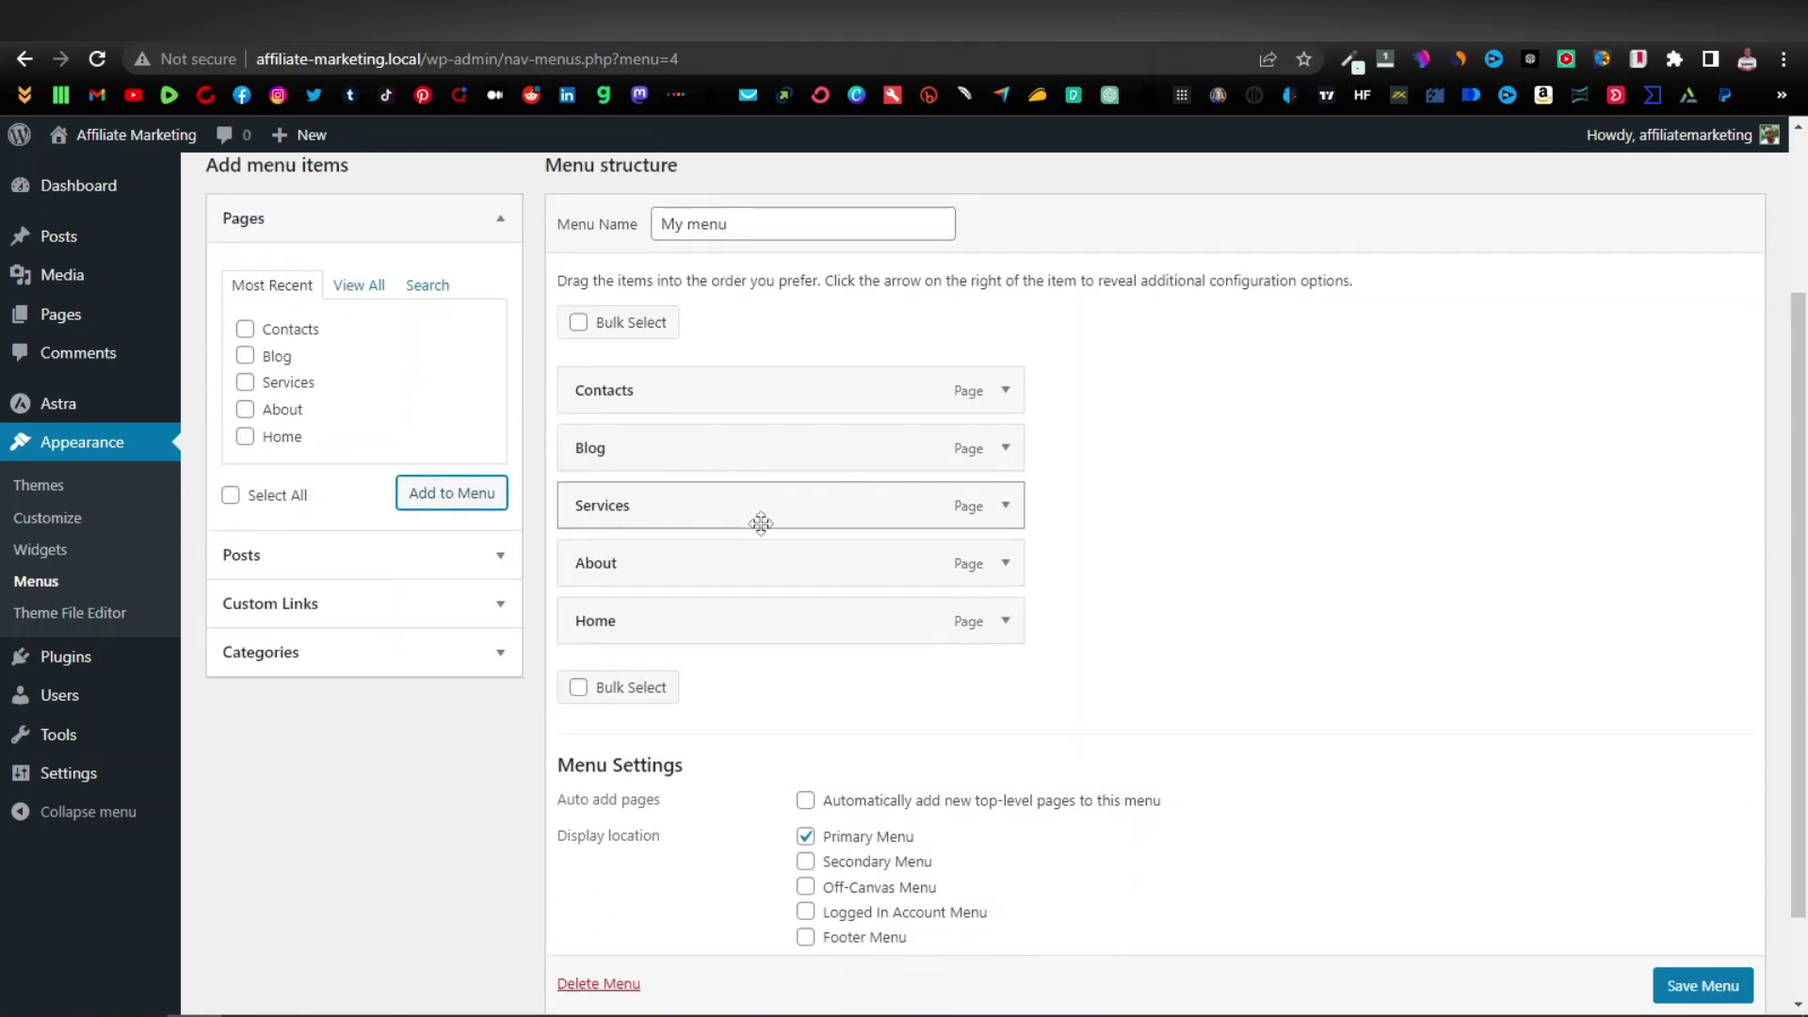
{"action": "left_click_drag", "start_coordinate": [779, 503], "coordinate": [718, 561]}
{"action": "left_click_drag", "start_coordinate": [738, 622], "coordinate": [734, 396]}
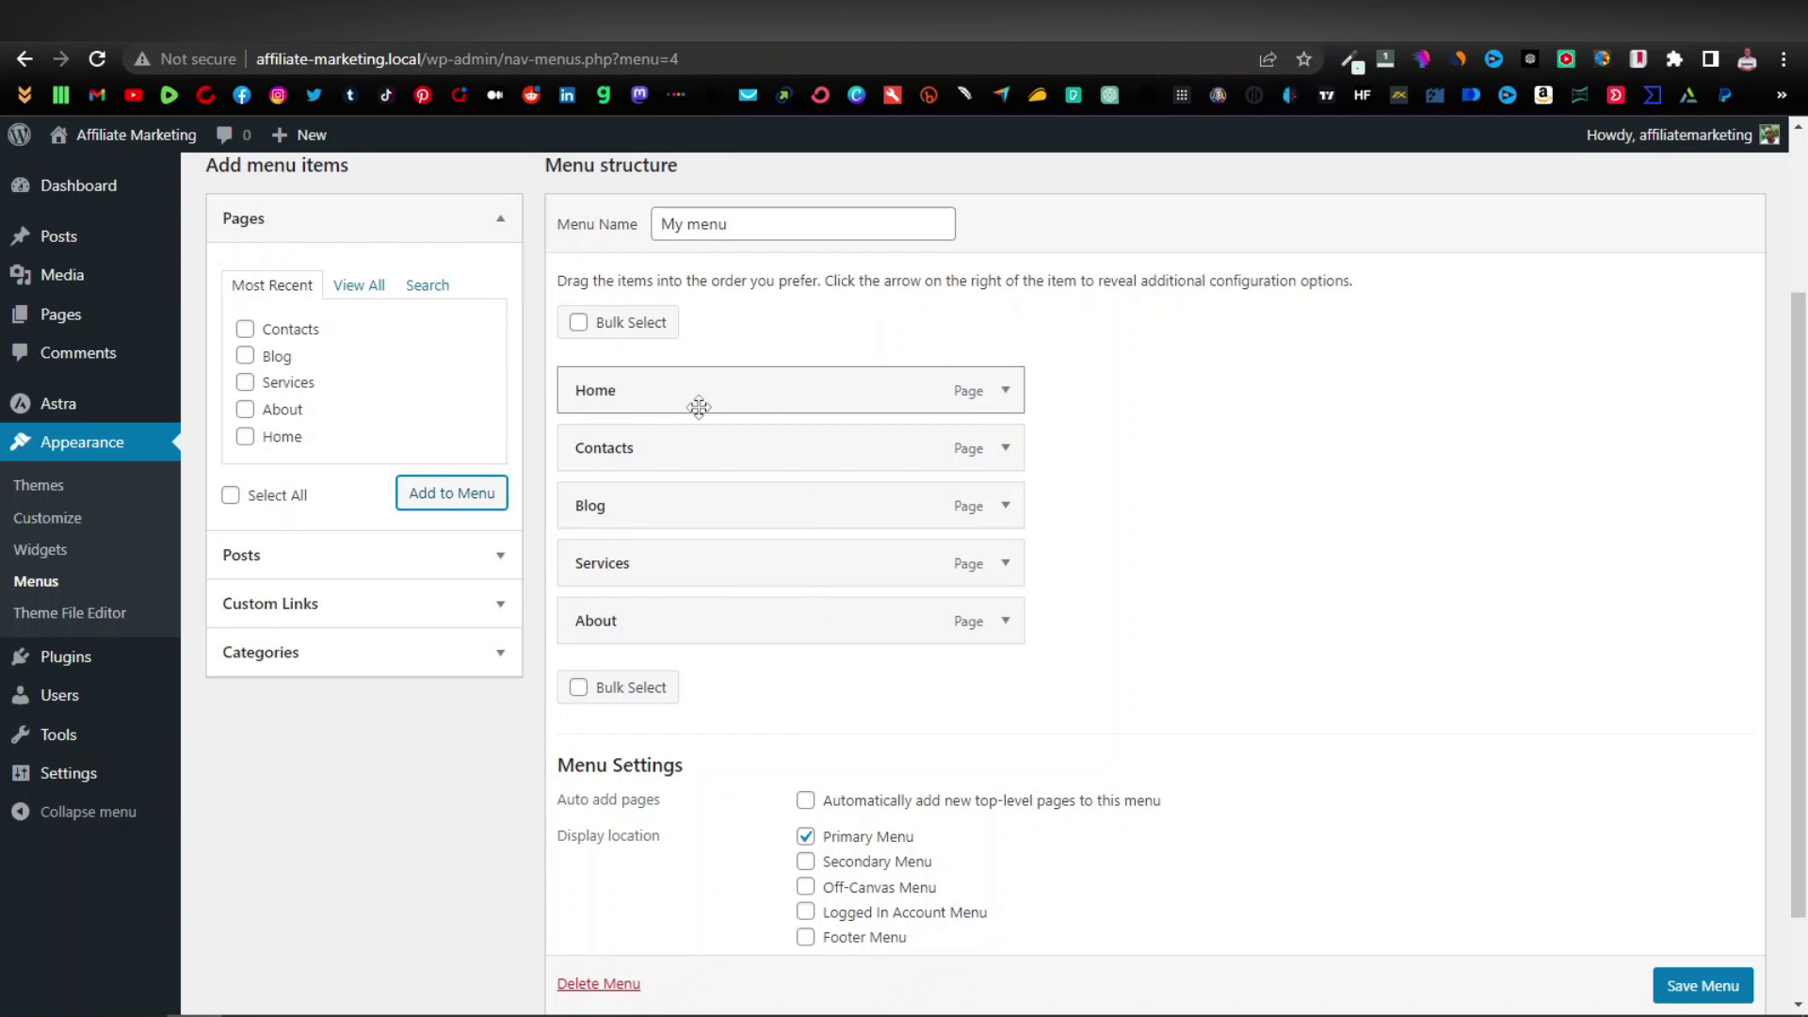
{"action": "left_click_drag", "start_coordinate": [706, 450], "coordinate": [704, 629]}
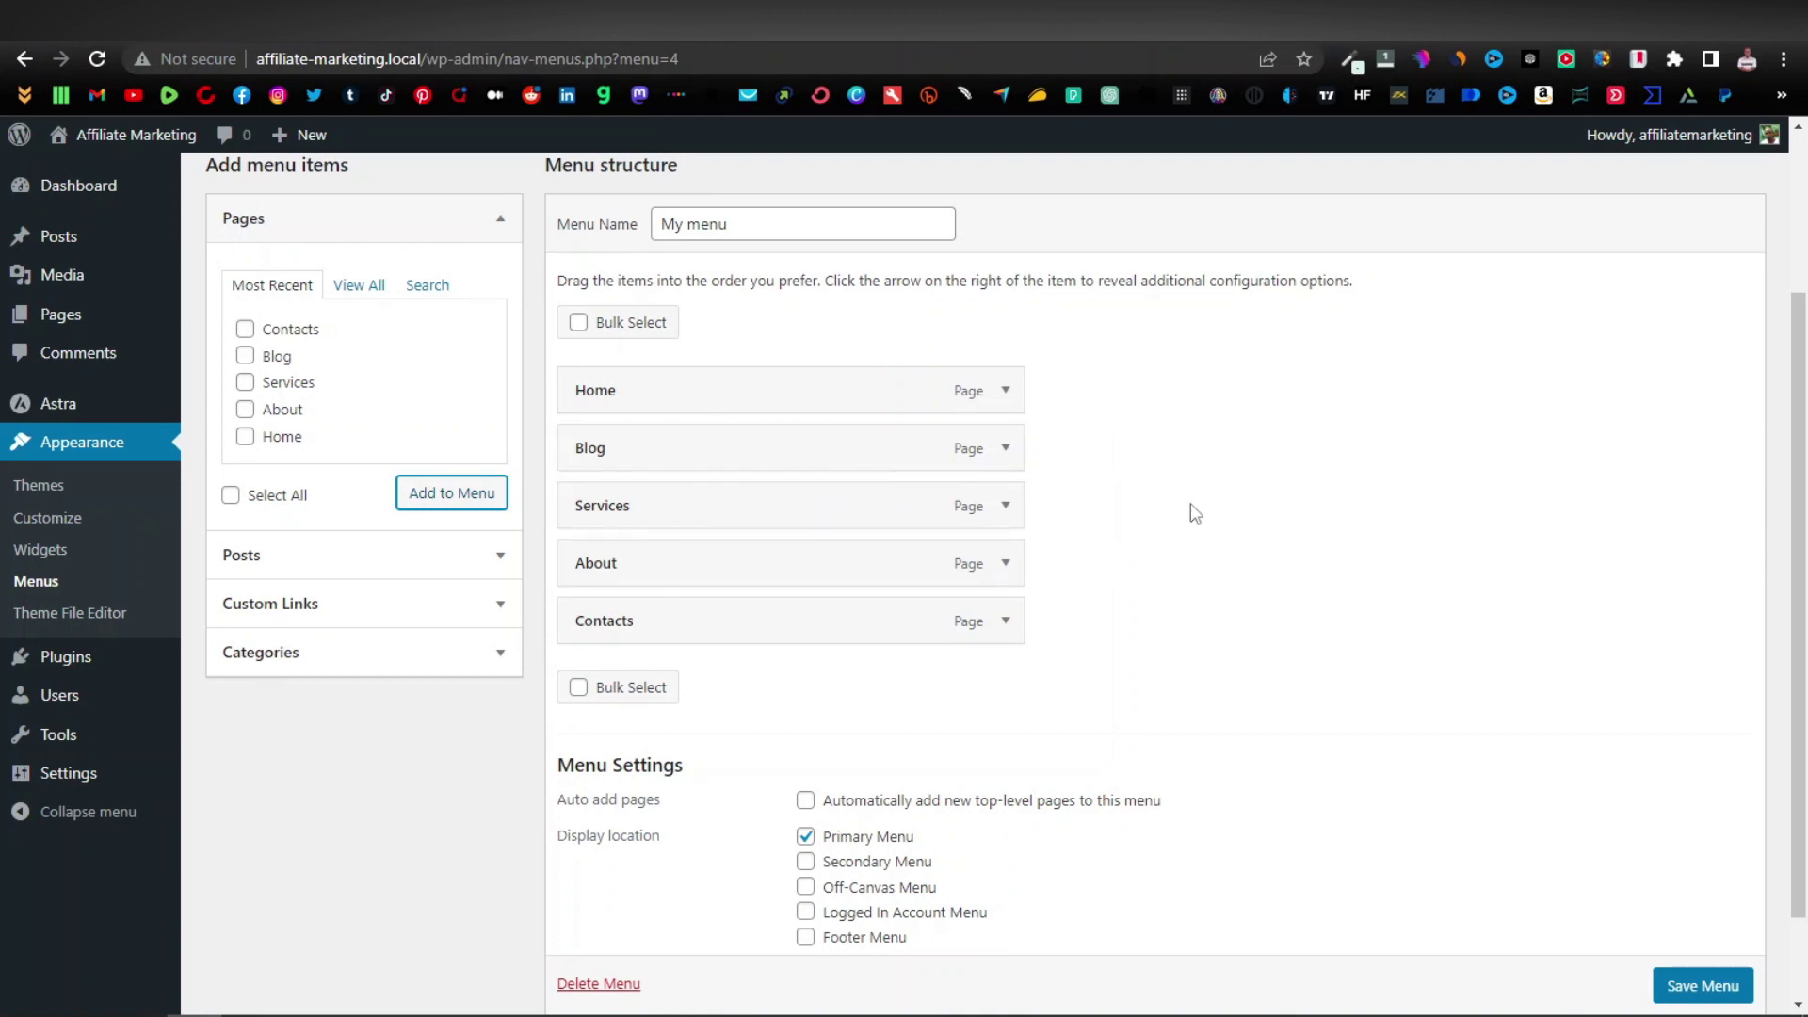
{"action": "scroll", "coordinate": [1190, 503], "scroll_direction": "down", "scroll_amount": 2}
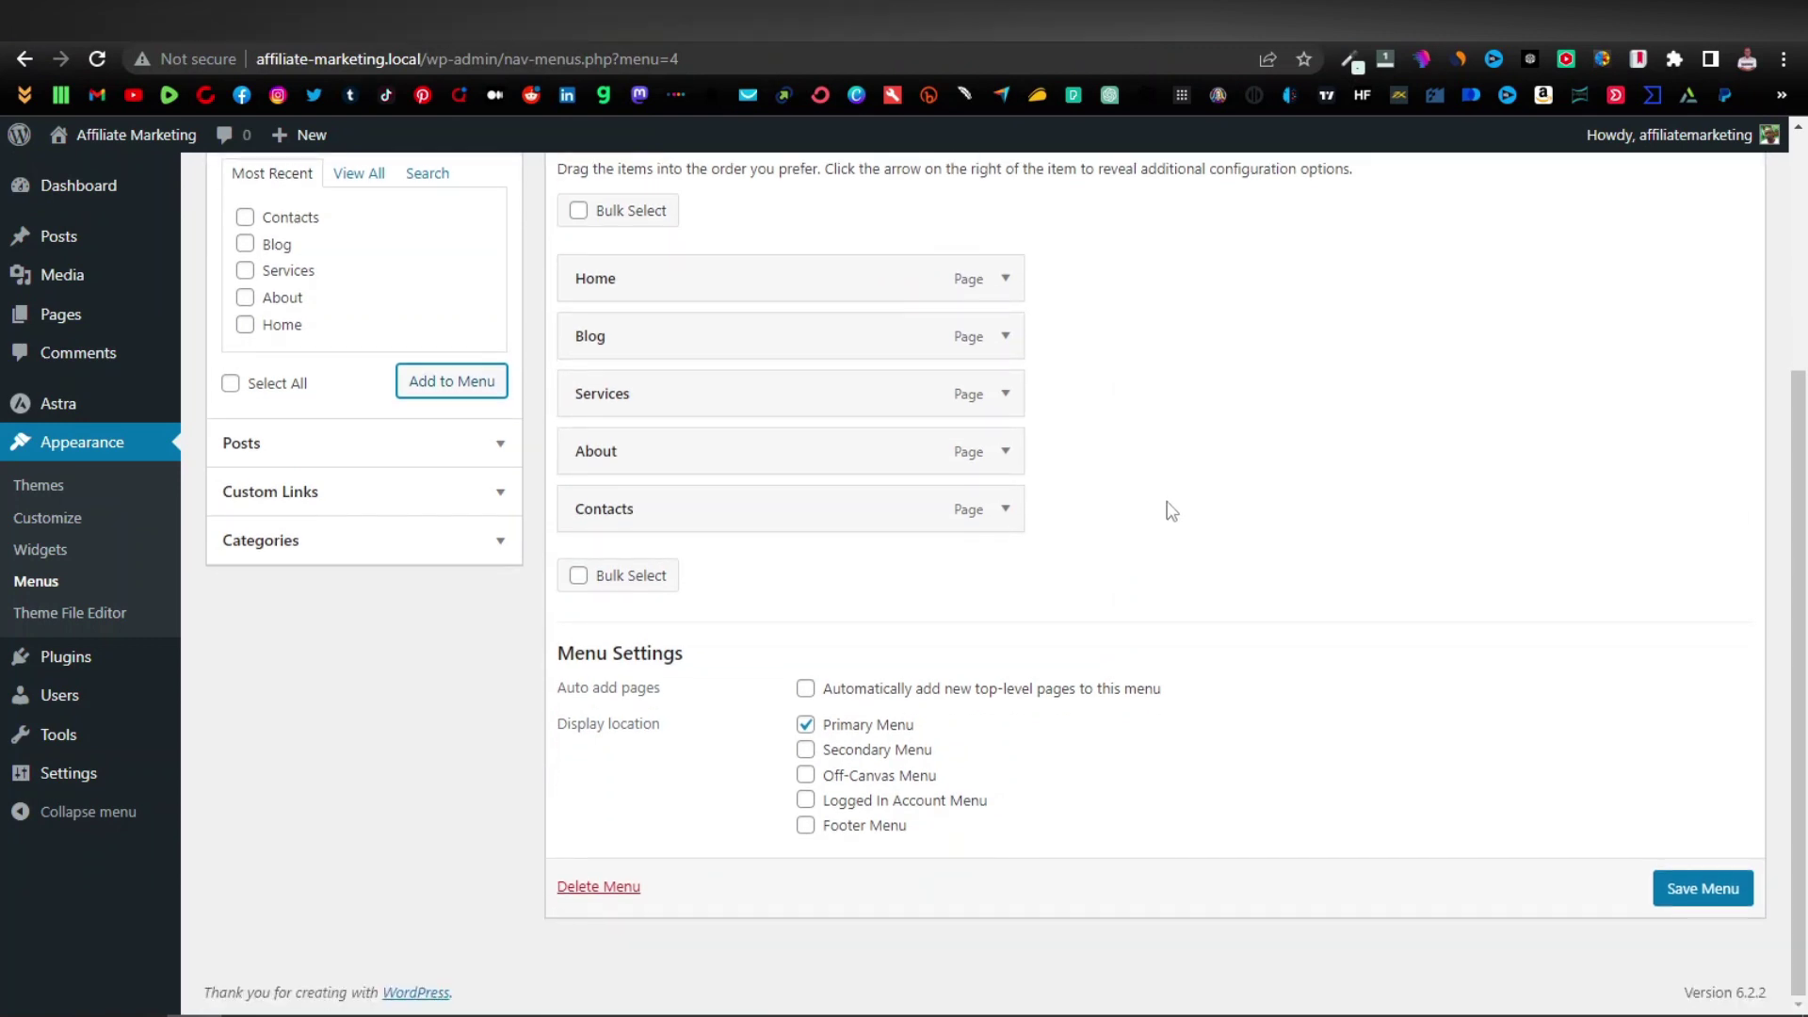
{"action": "left_click", "coordinate": [1703, 889]}
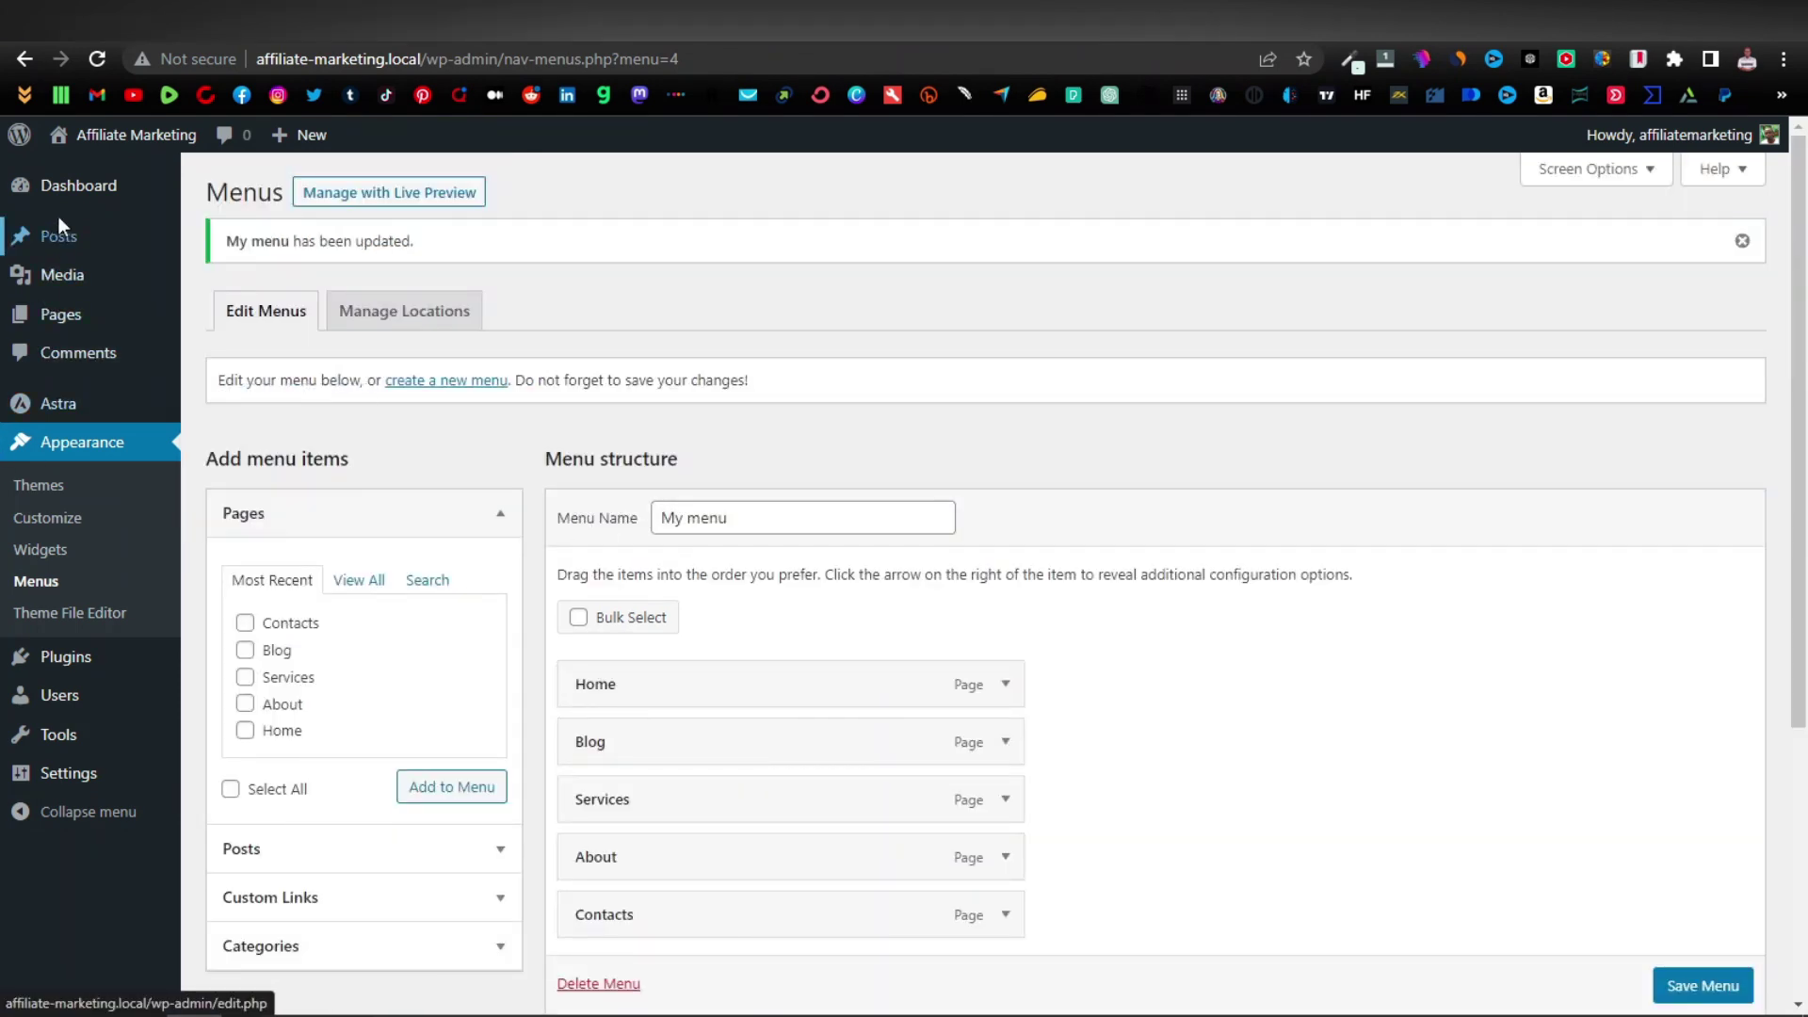
Step: On the live post, test the Home, Blog, Services, About and Contacts links, then edit About
{"action": "mouse_move", "coordinate": [64, 244]}
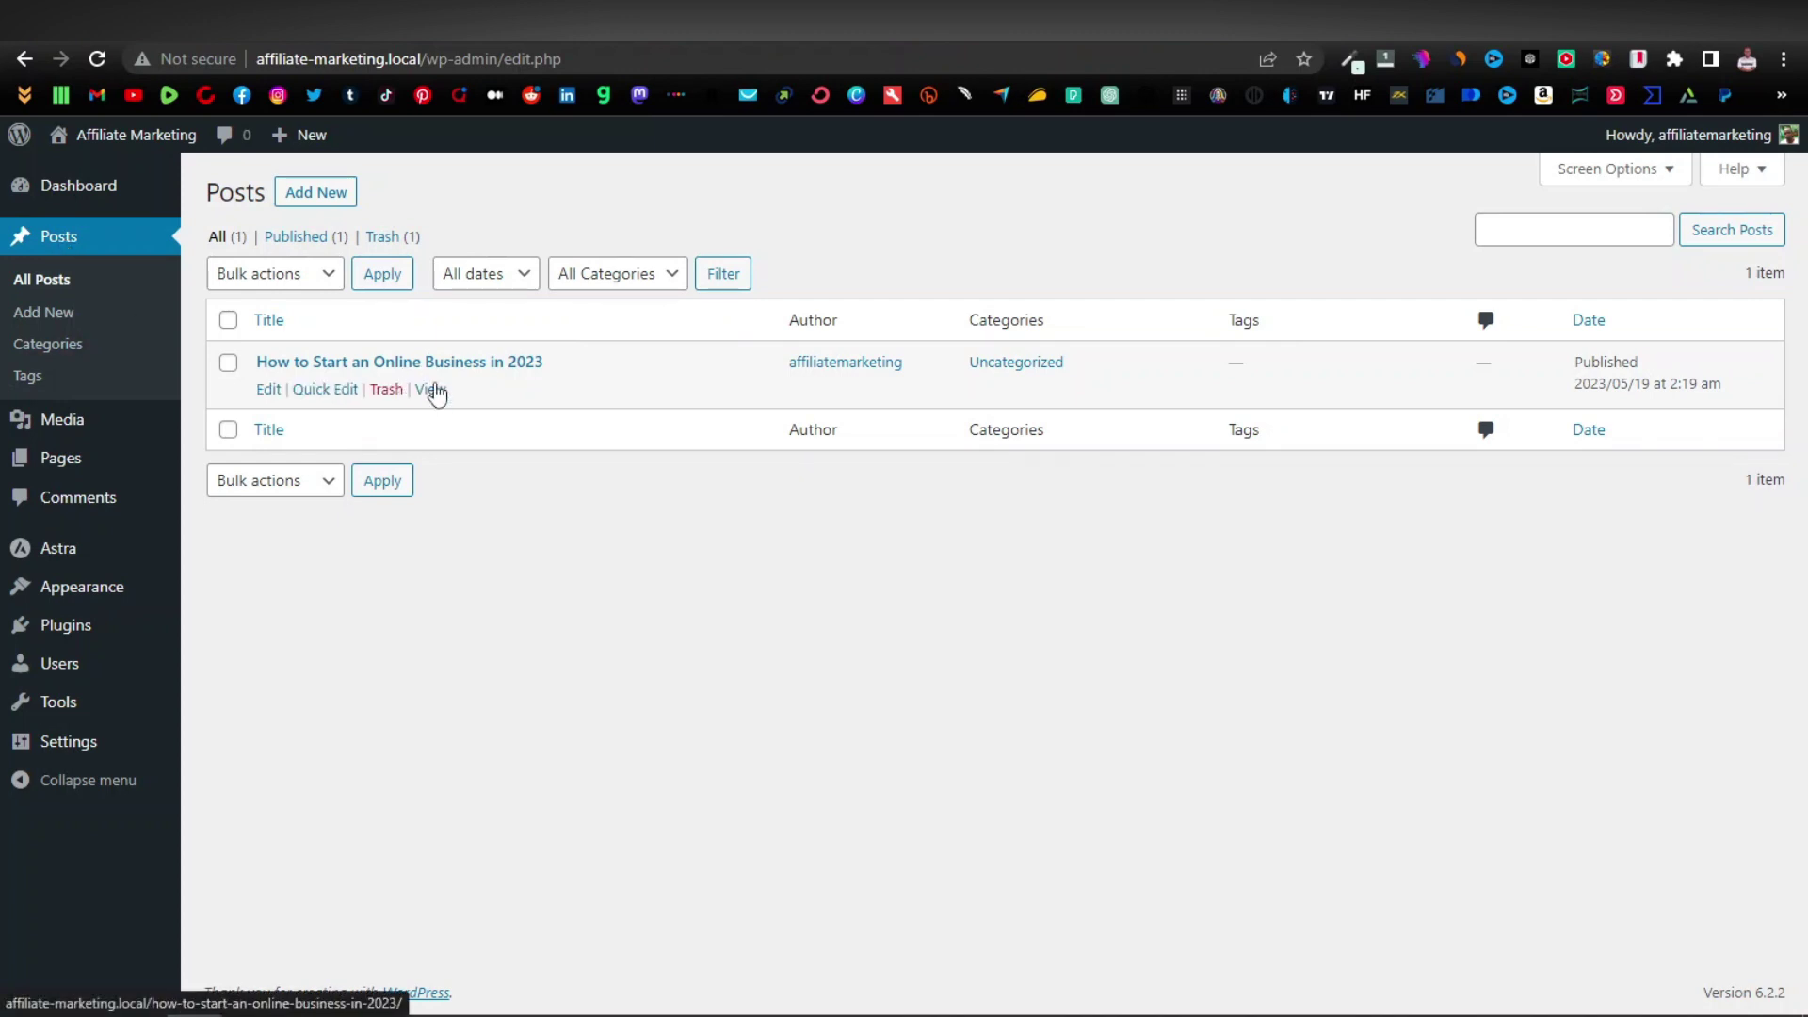
{"action": "left_click", "coordinate": [433, 391]}
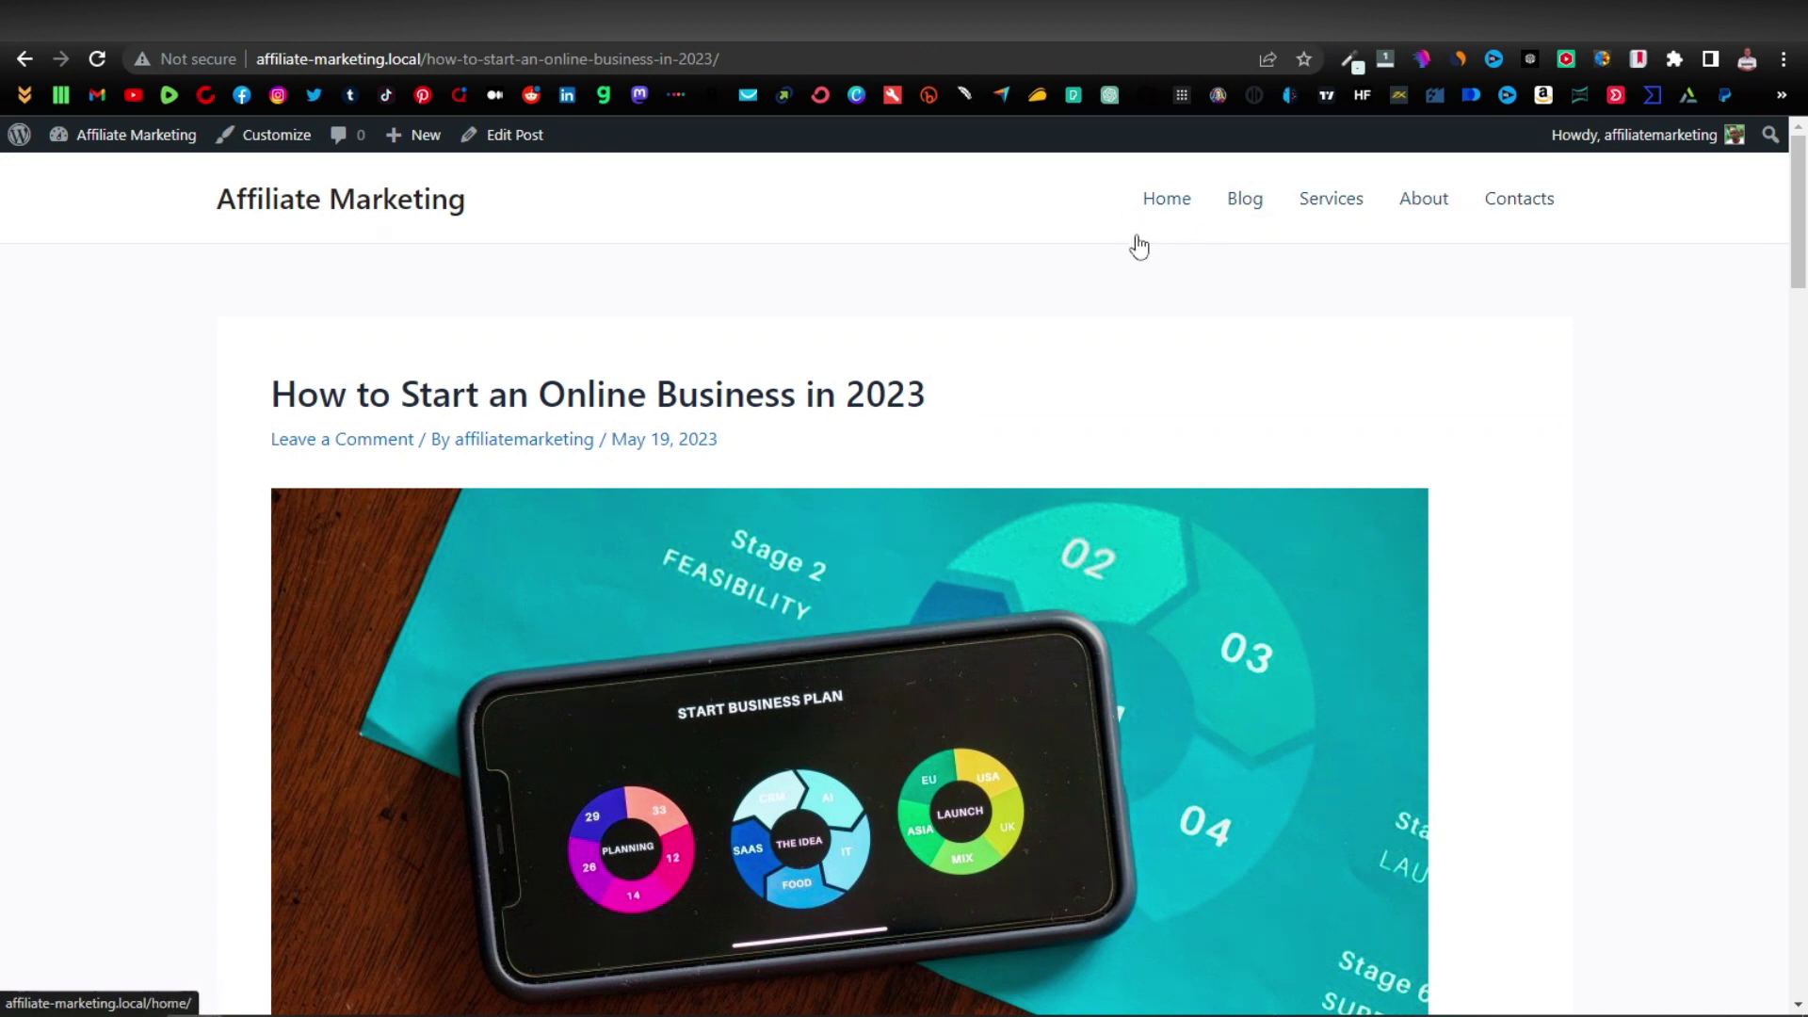
{"action": "left_click", "coordinate": [1181, 205]}
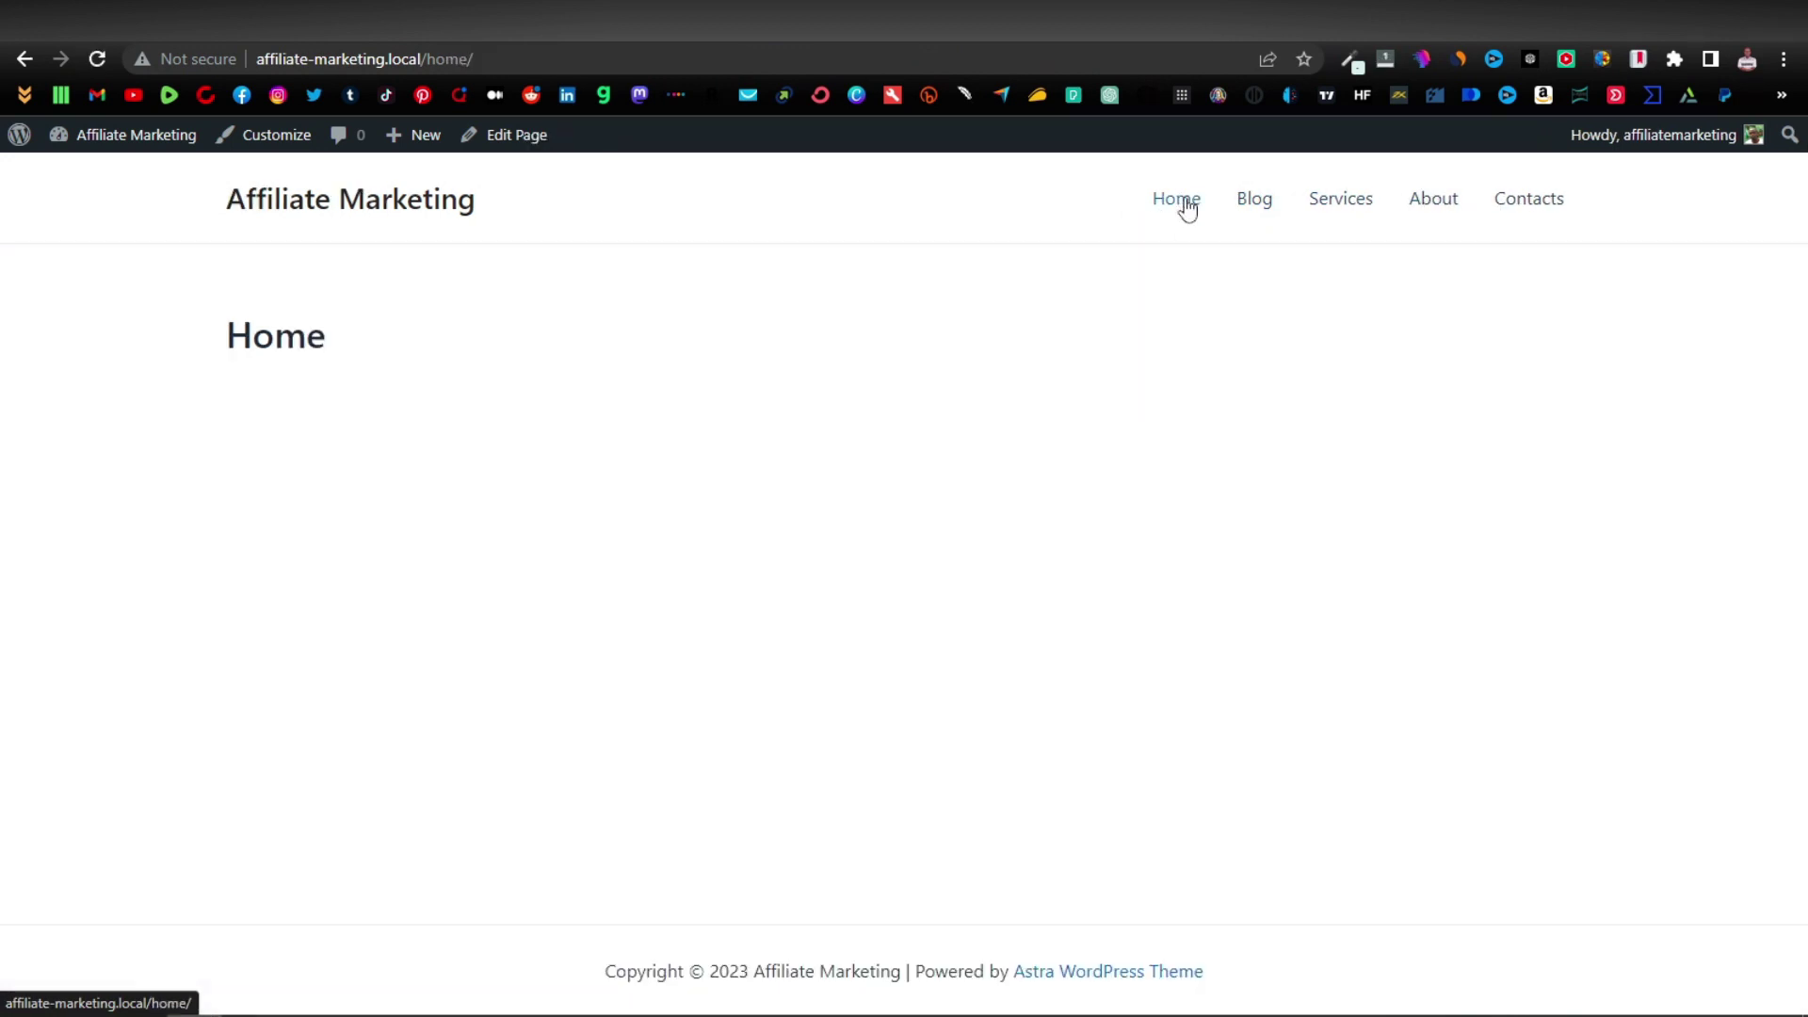
{"action": "left_click", "coordinate": [1245, 203]}
{"action": "left_click", "coordinate": [1359, 209]}
{"action": "left_click", "coordinate": [1439, 211]}
{"action": "left_click", "coordinate": [1538, 210]}
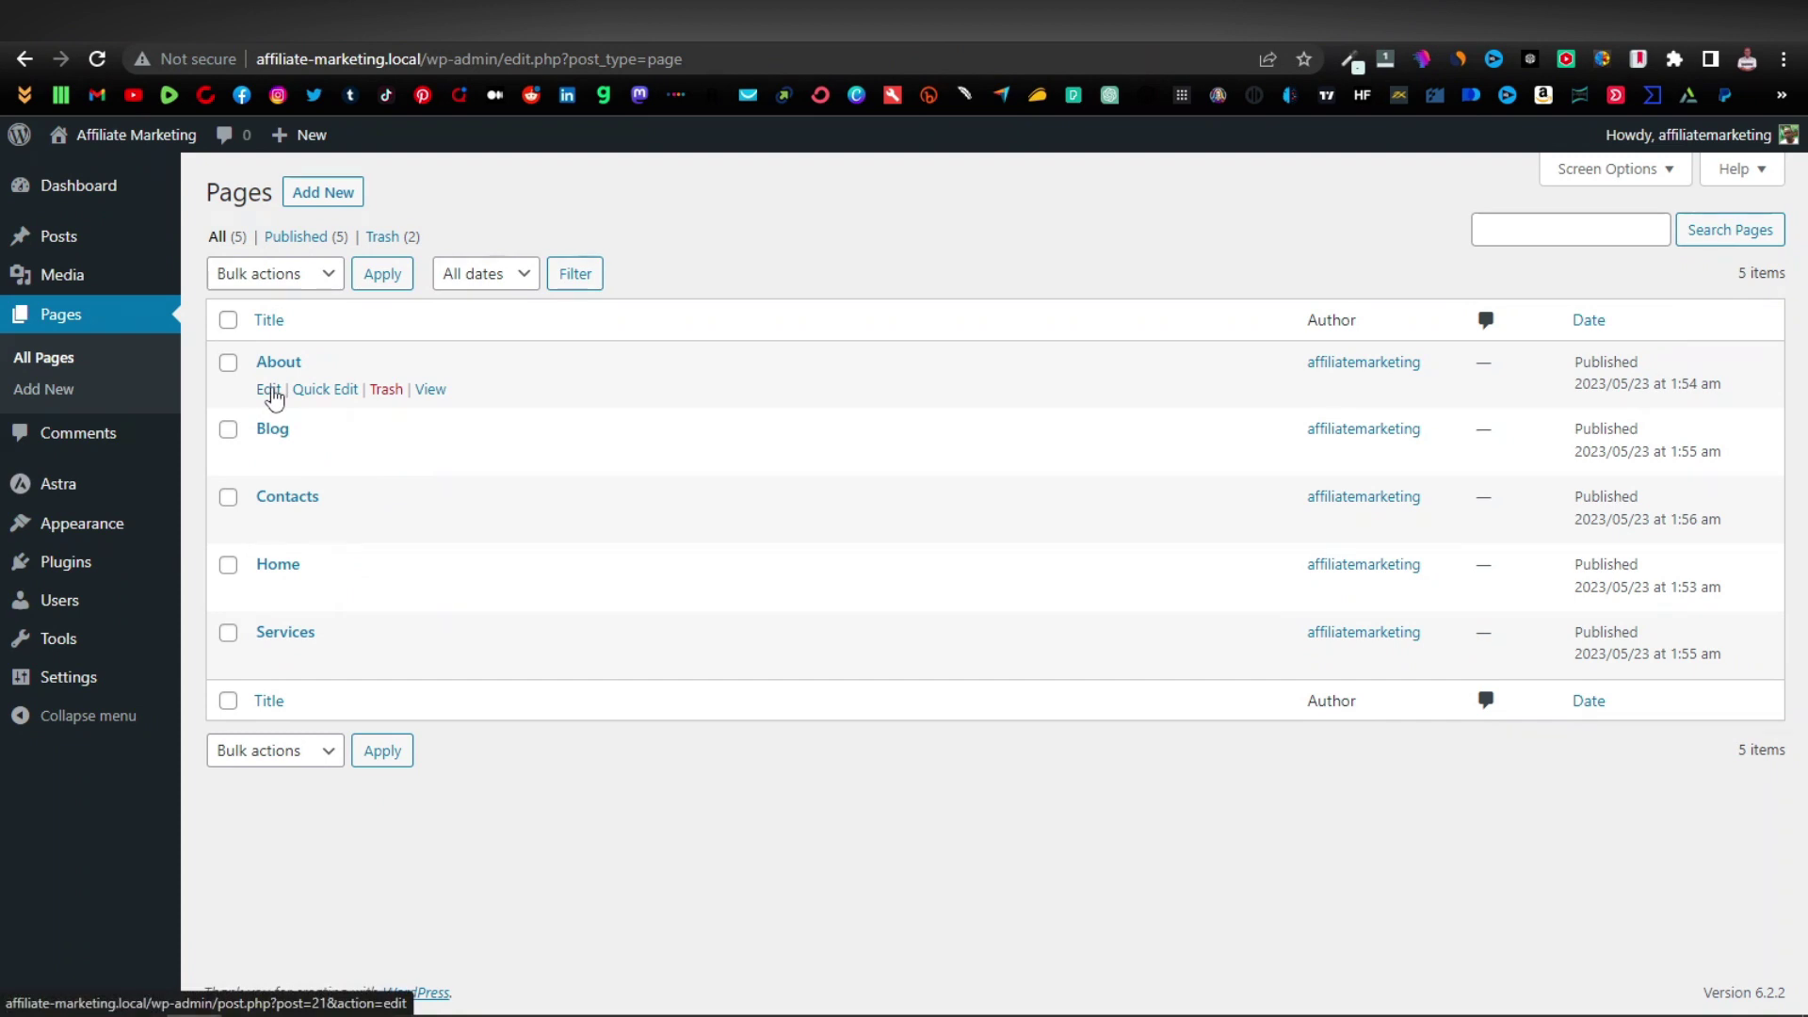
{"action": "left_click", "coordinate": [269, 390]}
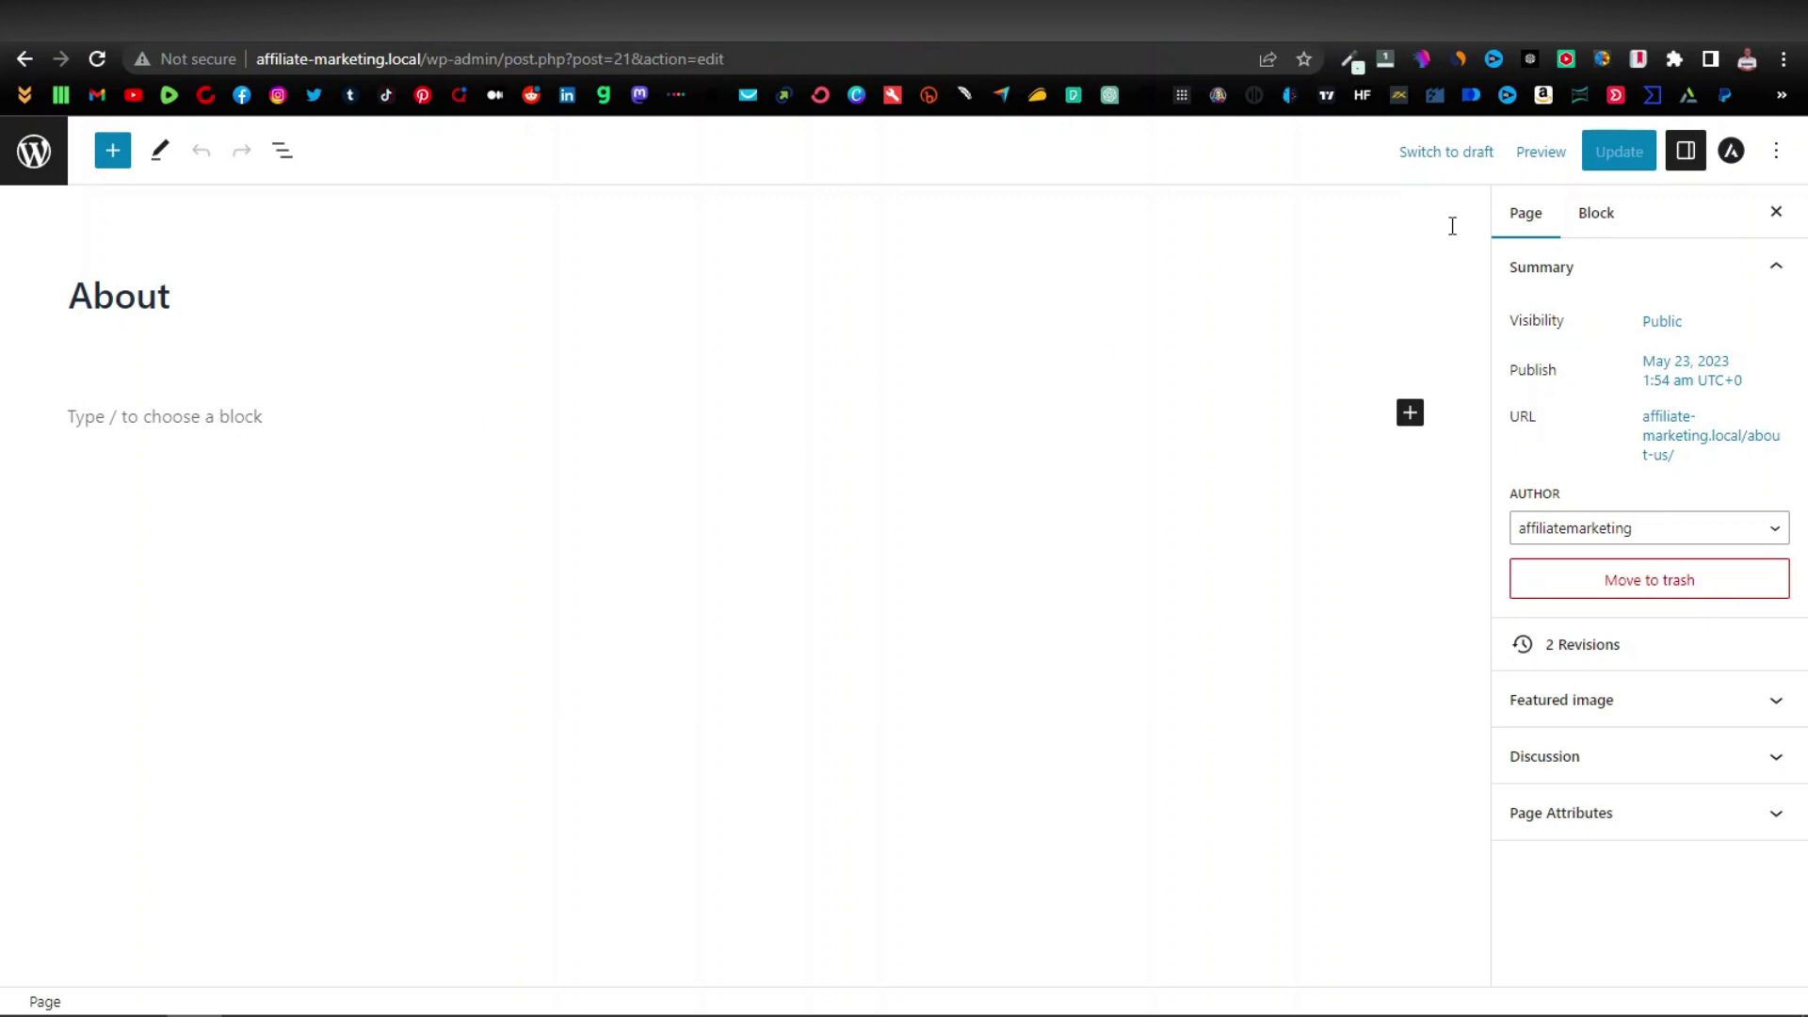
{"action": "key", "text": "ctrl+t"}
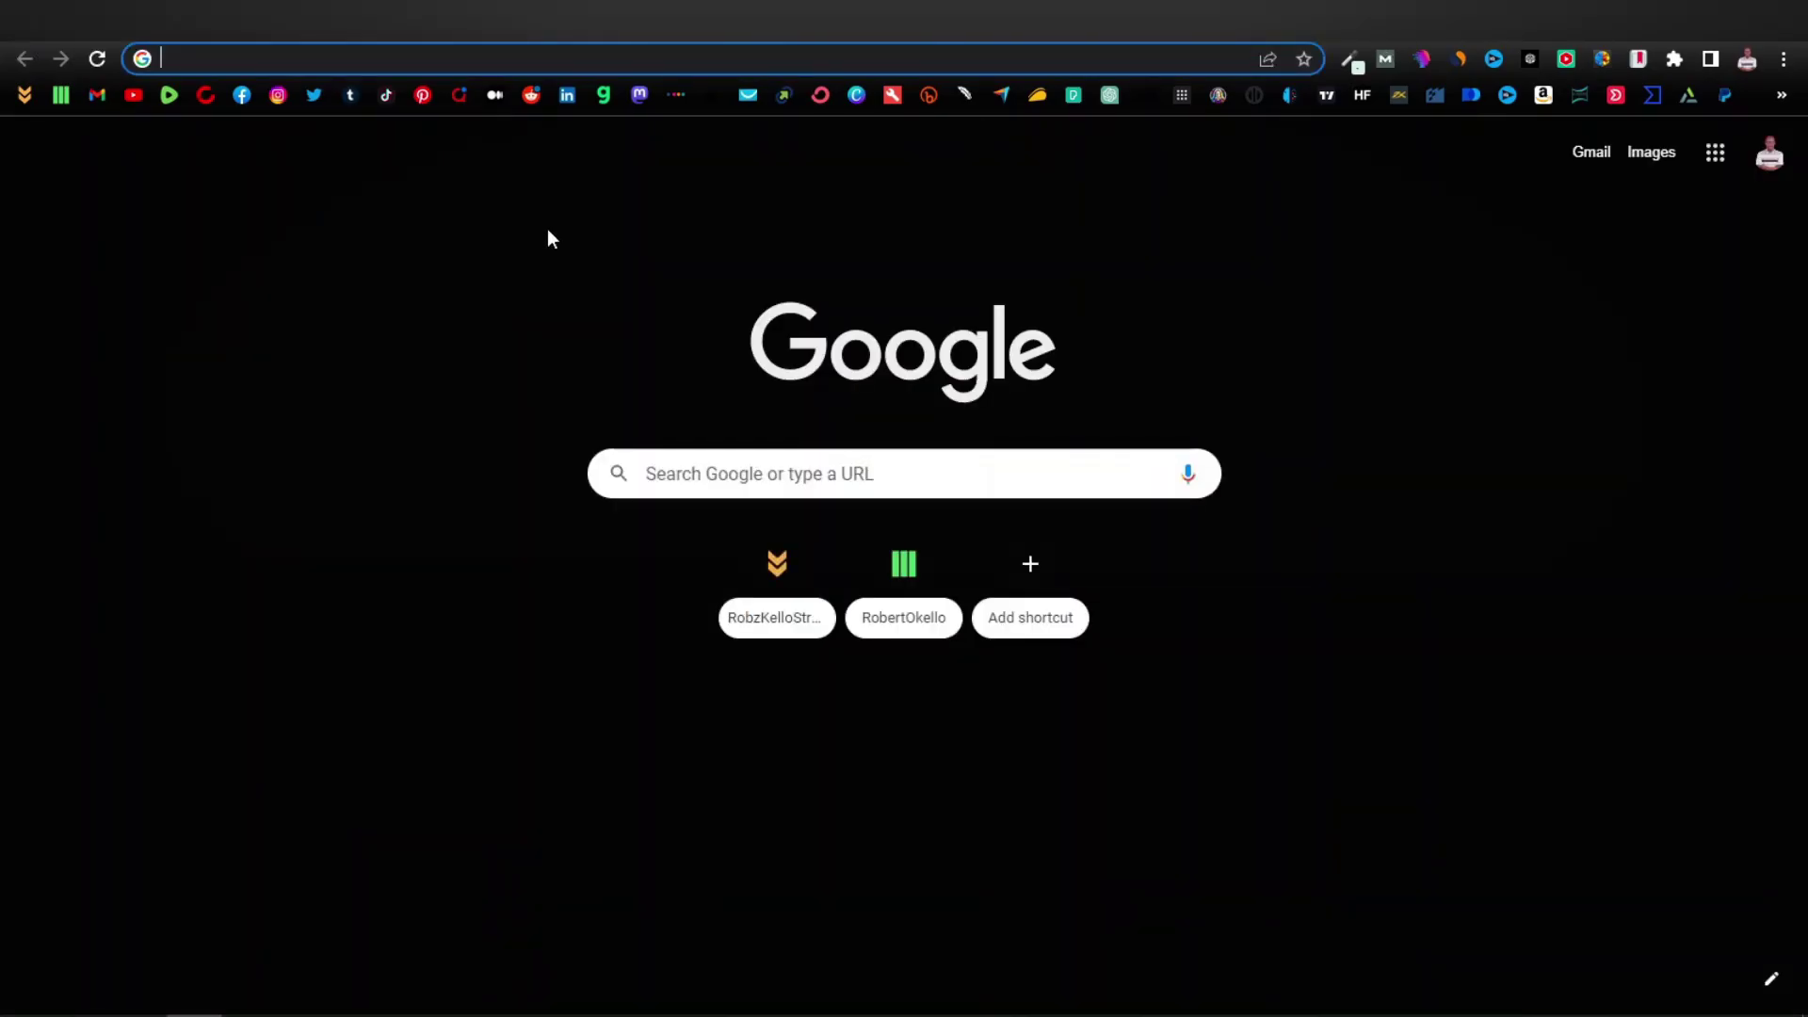
Step: Search Pexels for 'business' and download the fauxels overhead team-meeting photo
{"action": "left_click", "coordinate": [1074, 98]}
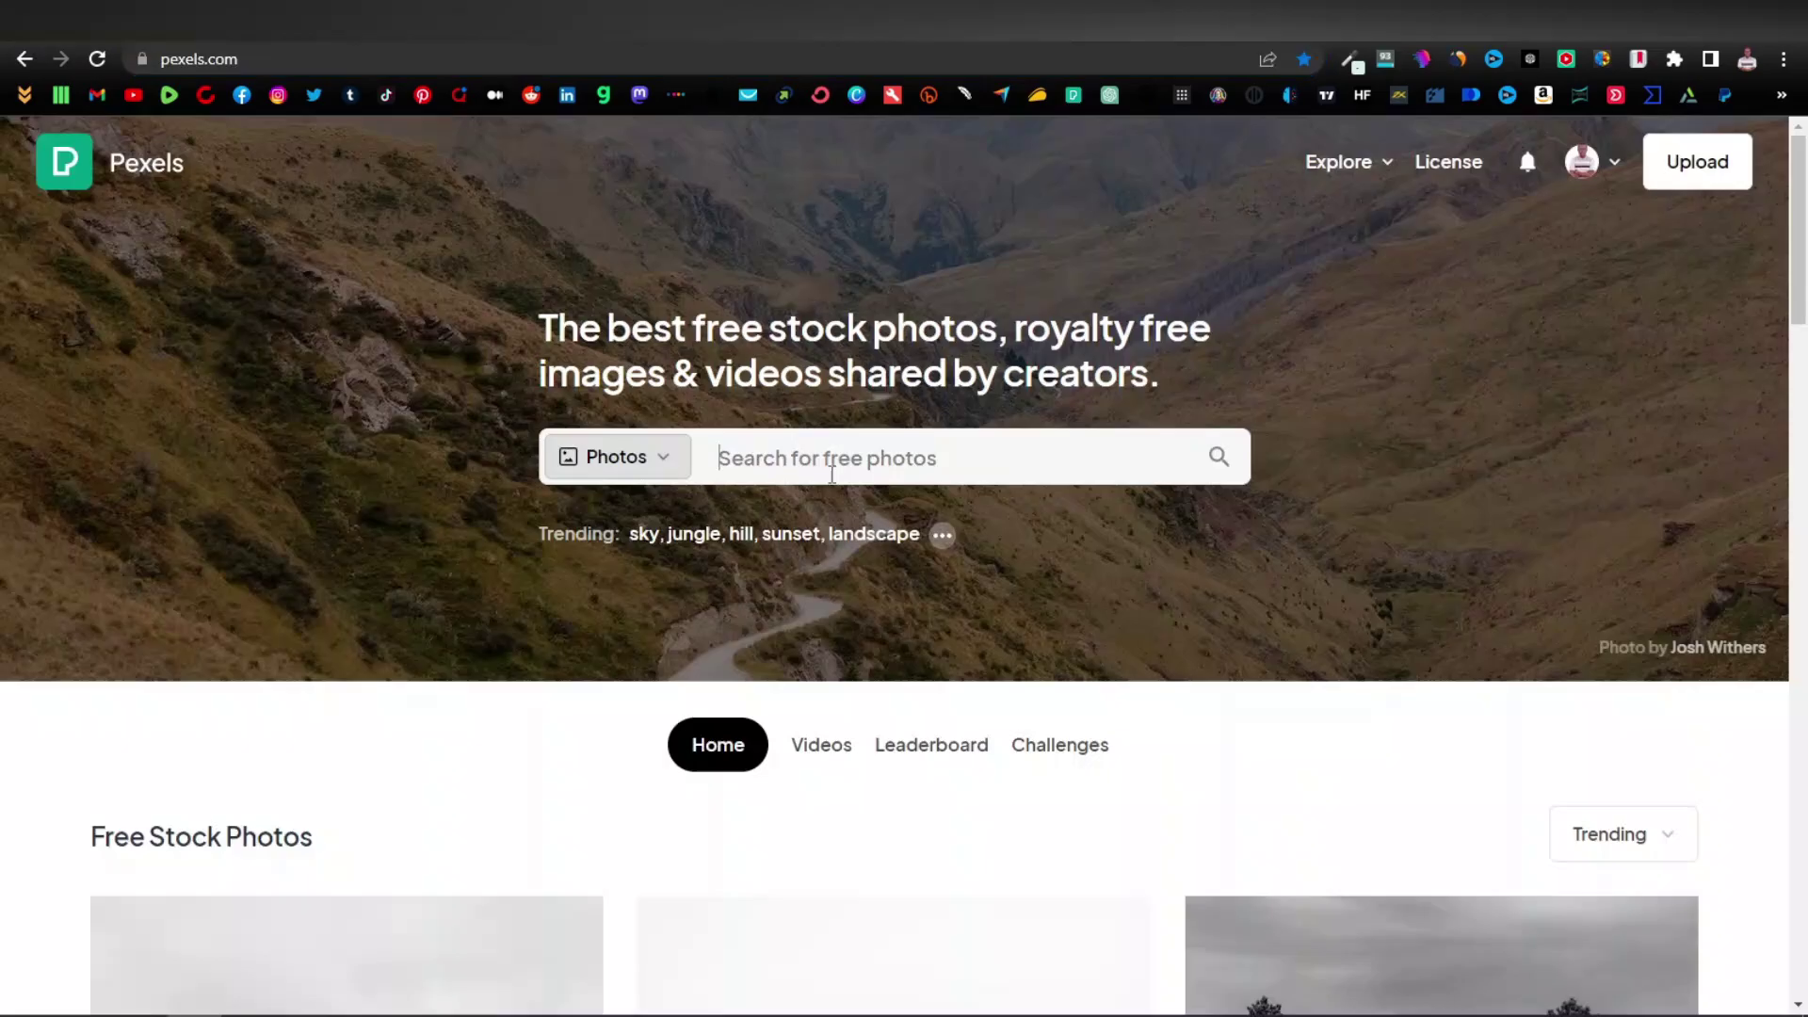
{"action": "left_click", "coordinate": [831, 473]}
{"action": "type", "text": "business"}
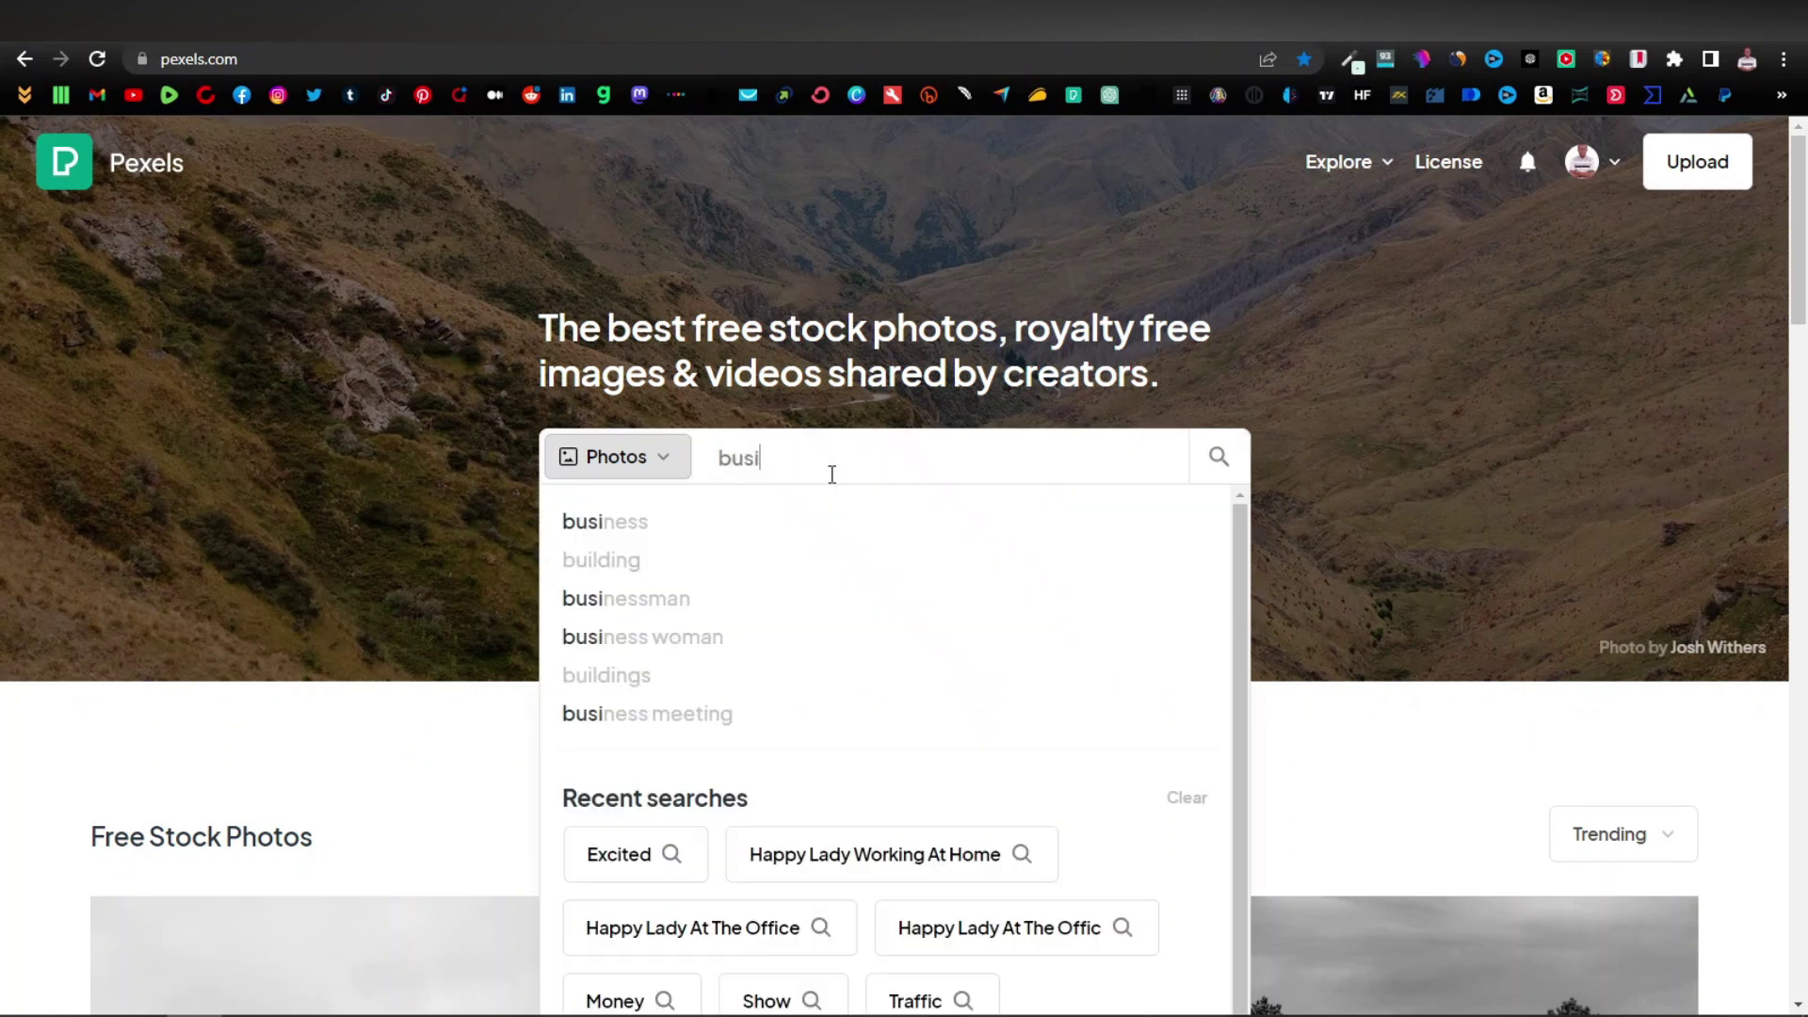
{"action": "key", "text": "Return"}
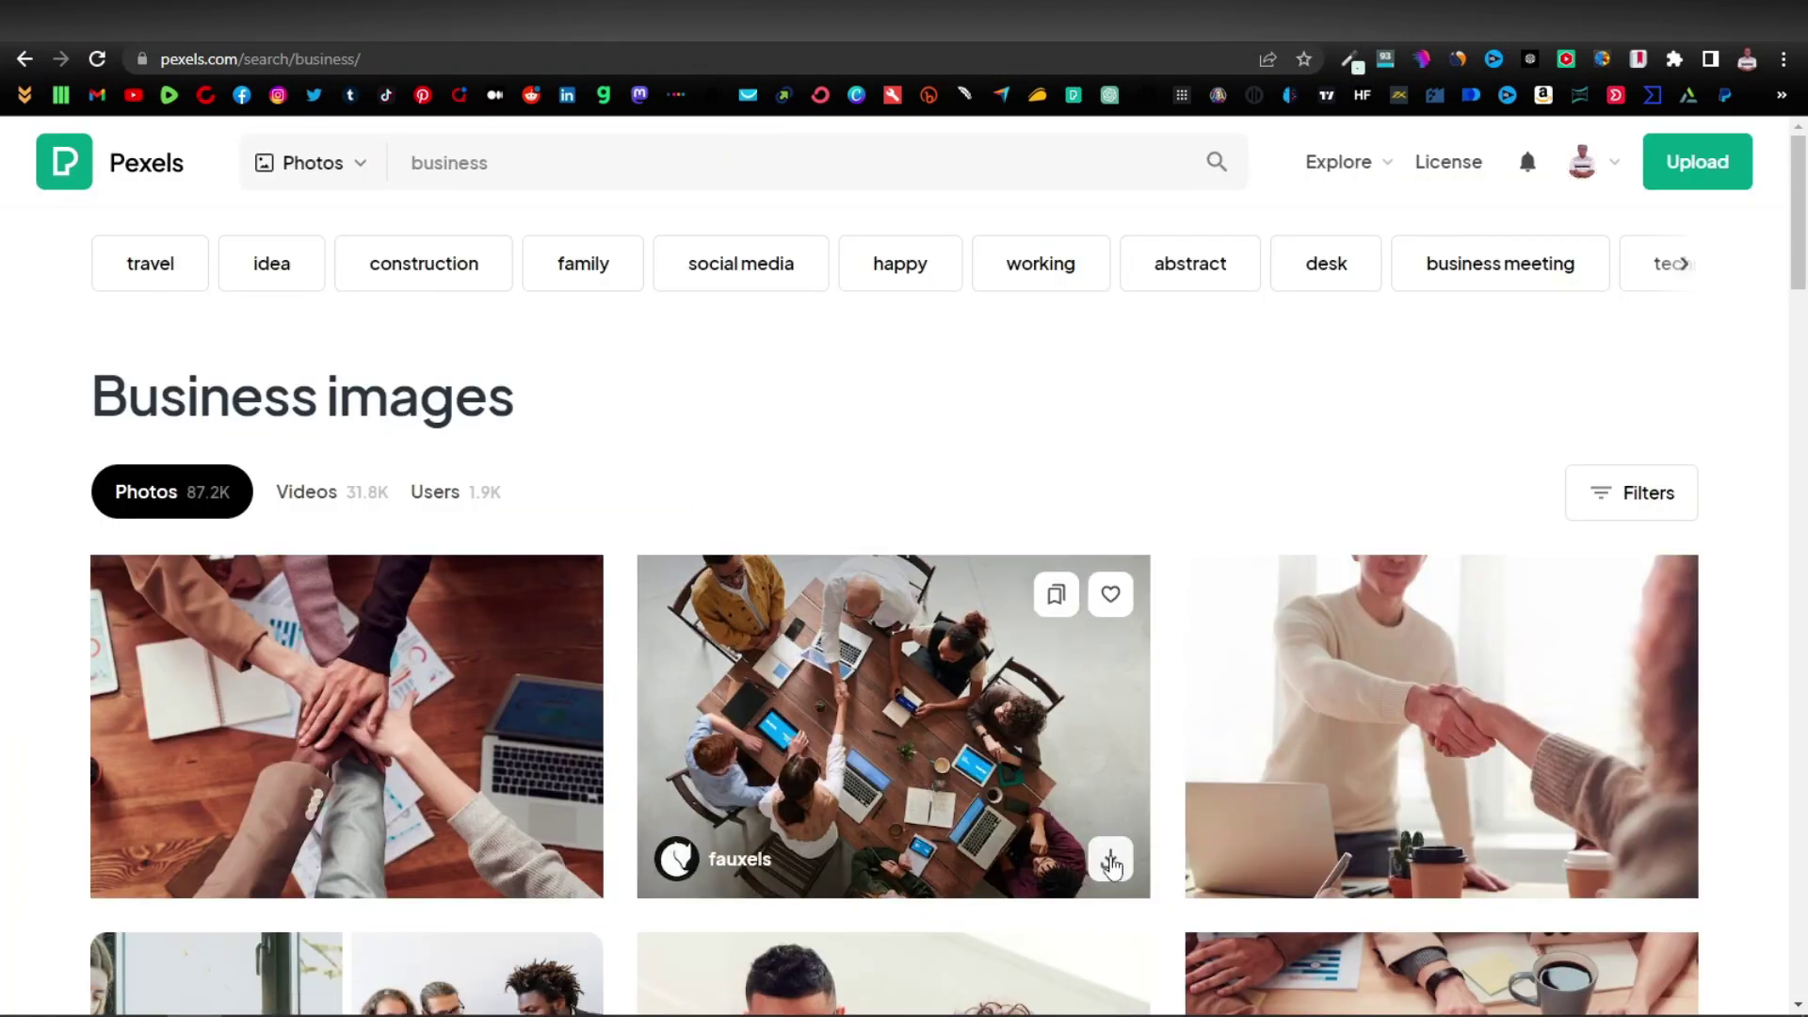
{"action": "left_click", "coordinate": [1112, 859]}
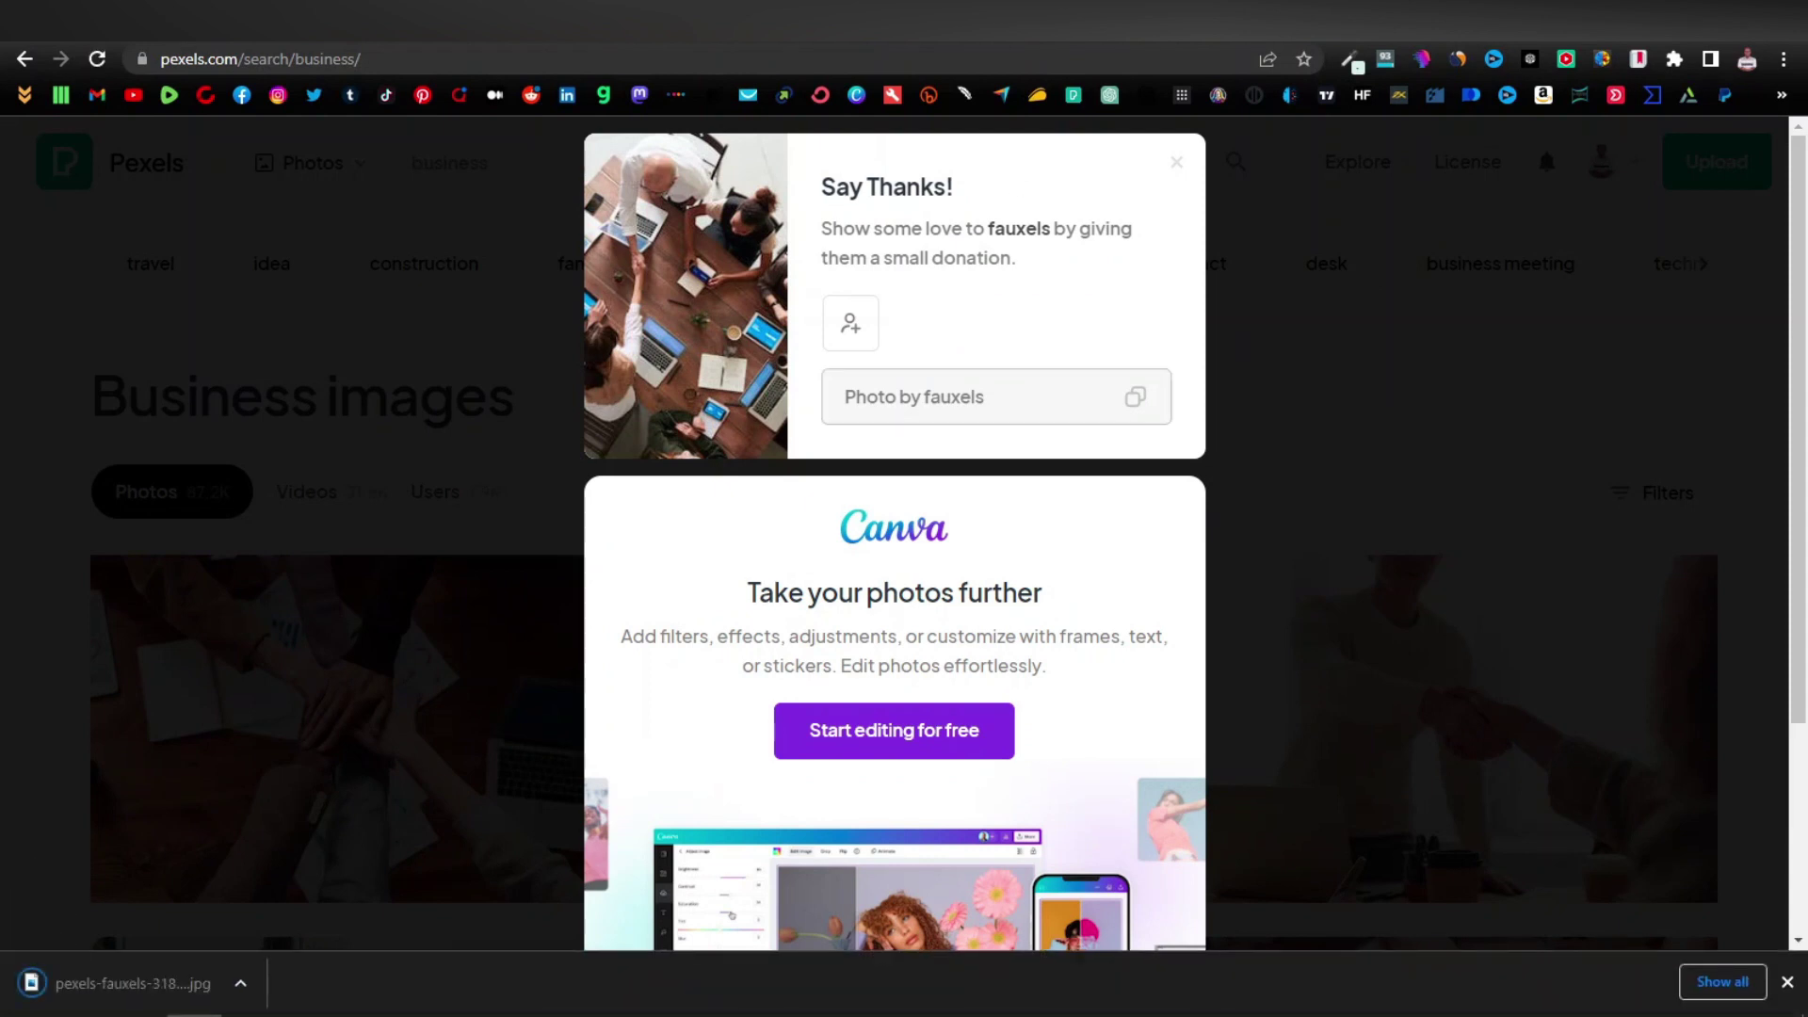
{"action": "key", "text": "ctrl+Tab"}
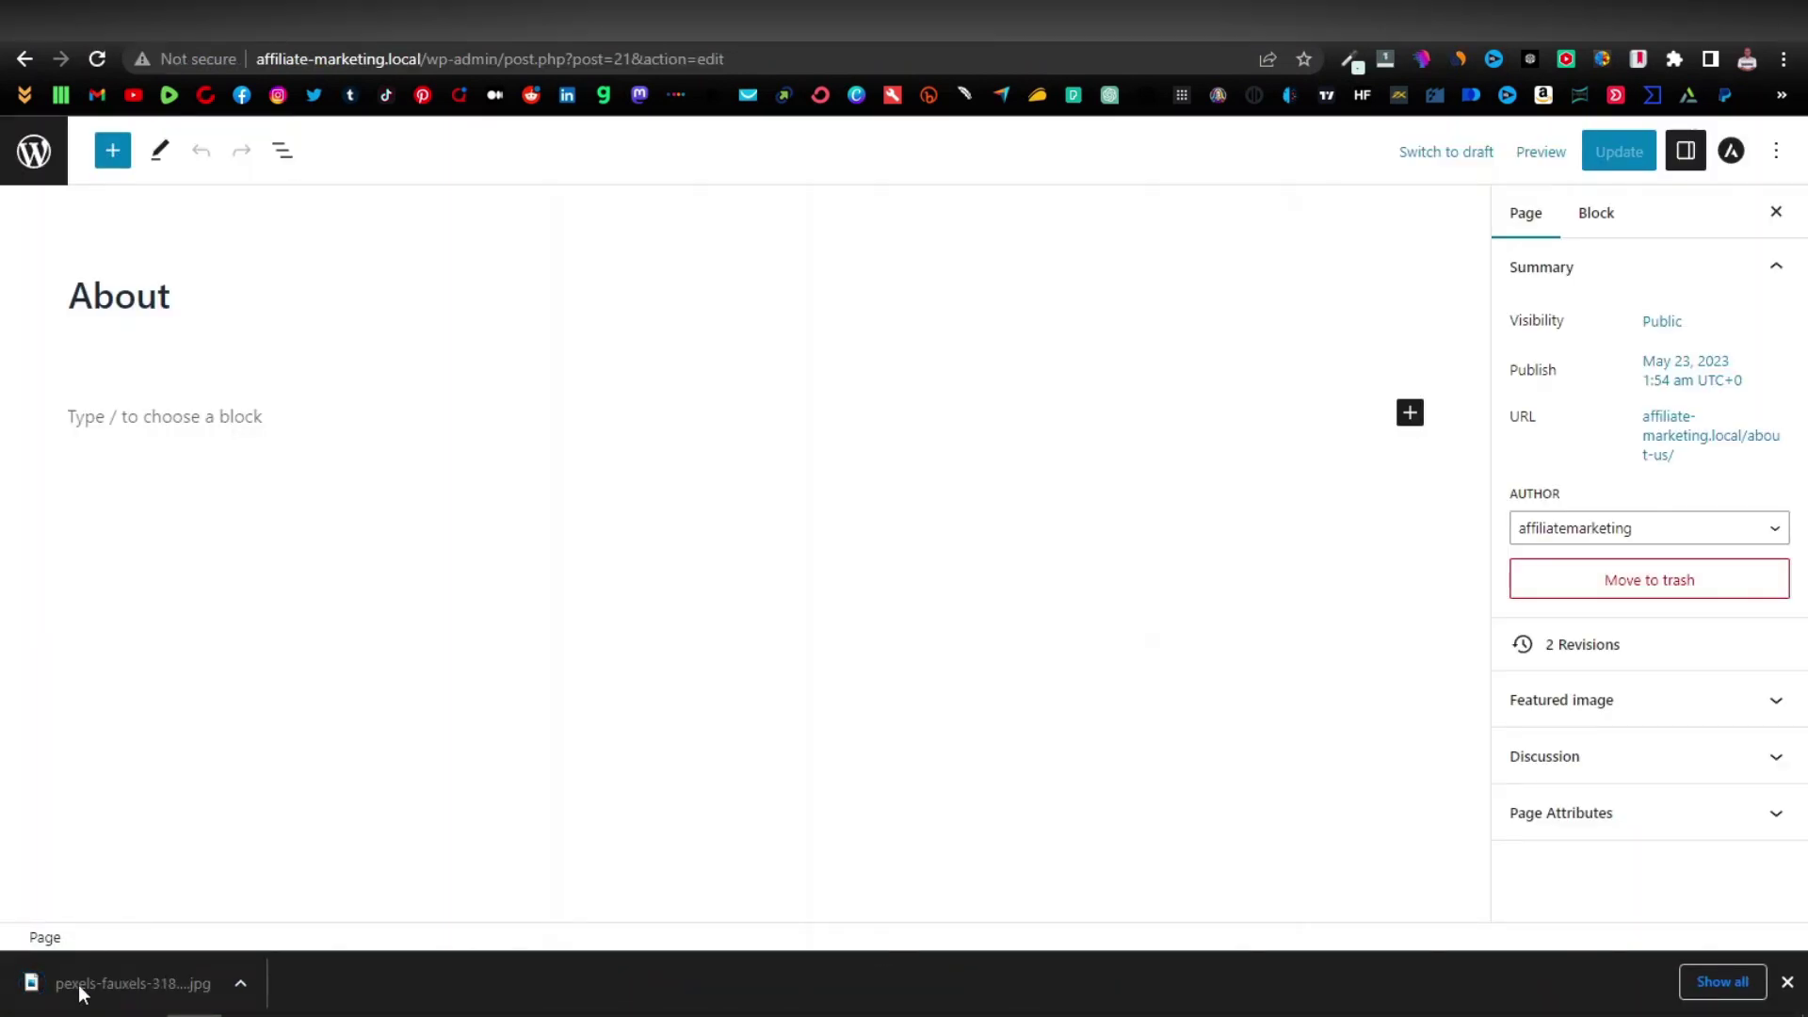
Step: Drop the downloaded meeting photo into the About page and centre it at normal size
{"action": "left_click_drag", "start_coordinate": [130, 1004], "coordinate": [325, 424]}
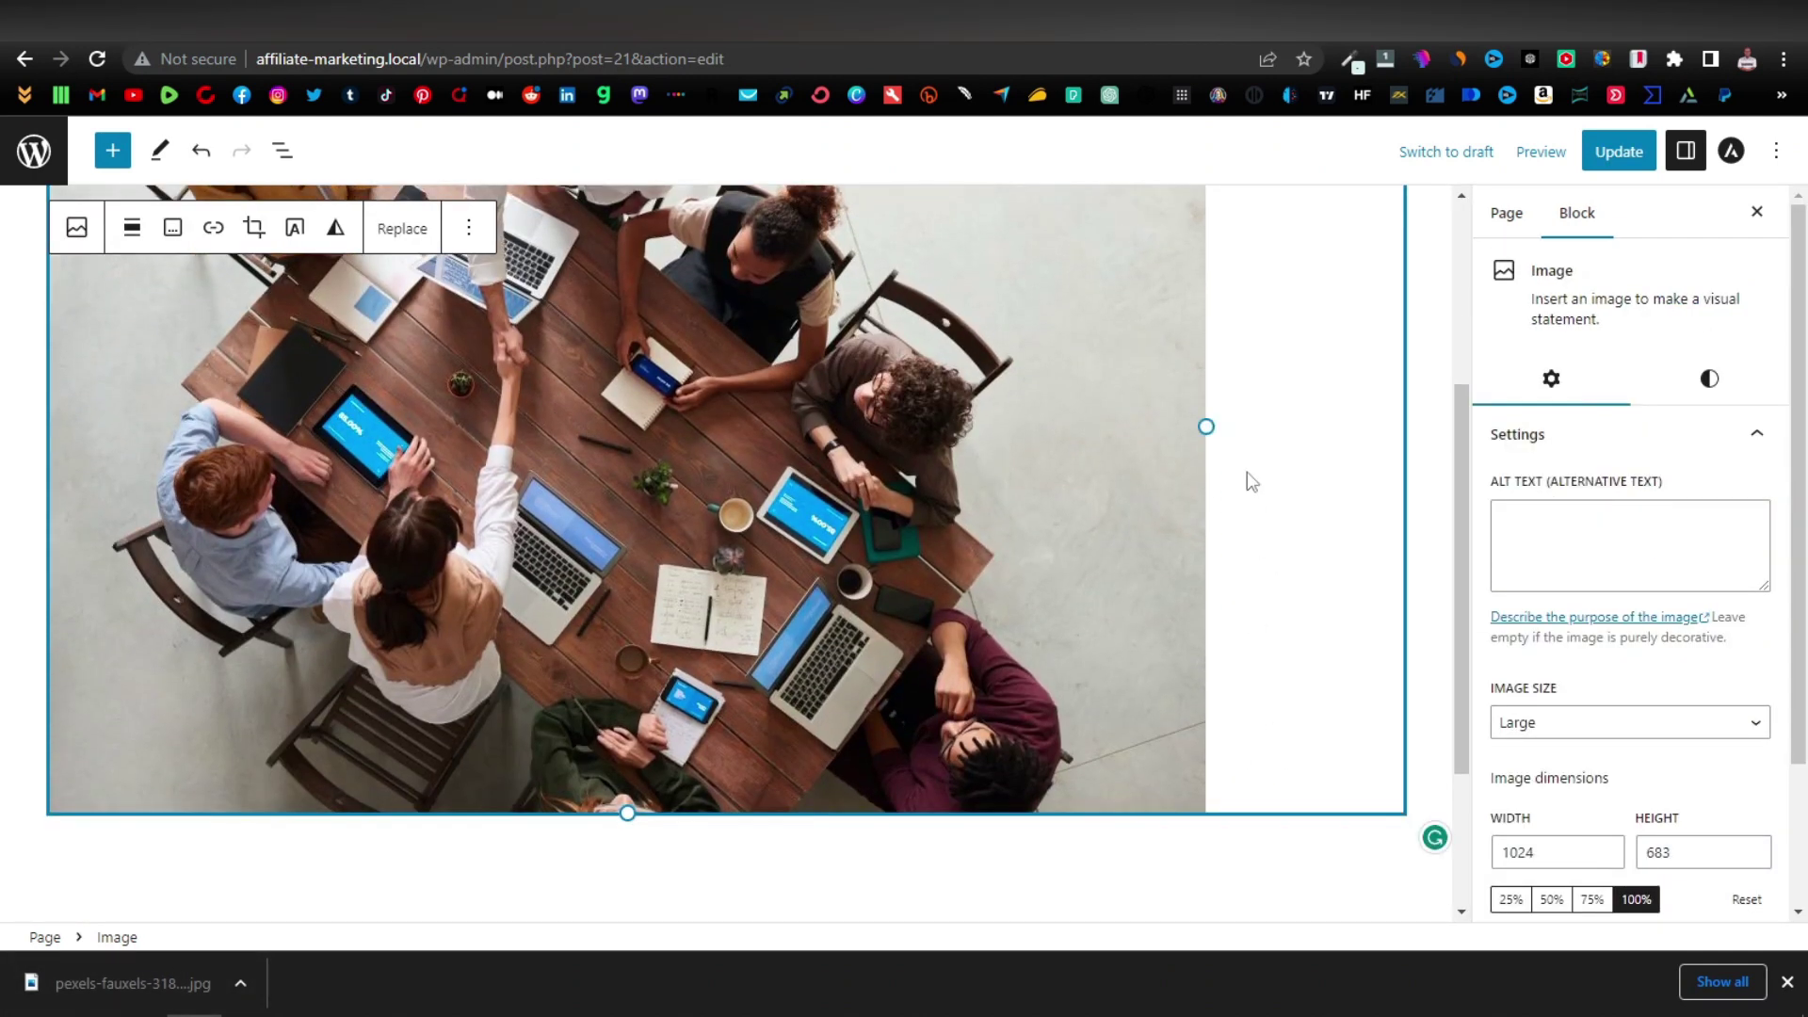
{"action": "mouse_move", "coordinate": [1206, 427]}
{"action": "left_mouse_down"}
{"action": "mouse_move", "coordinate": [1316, 460]}
{"action": "mouse_move", "coordinate": [1205, 426]}
{"action": "left_mouse_up"}
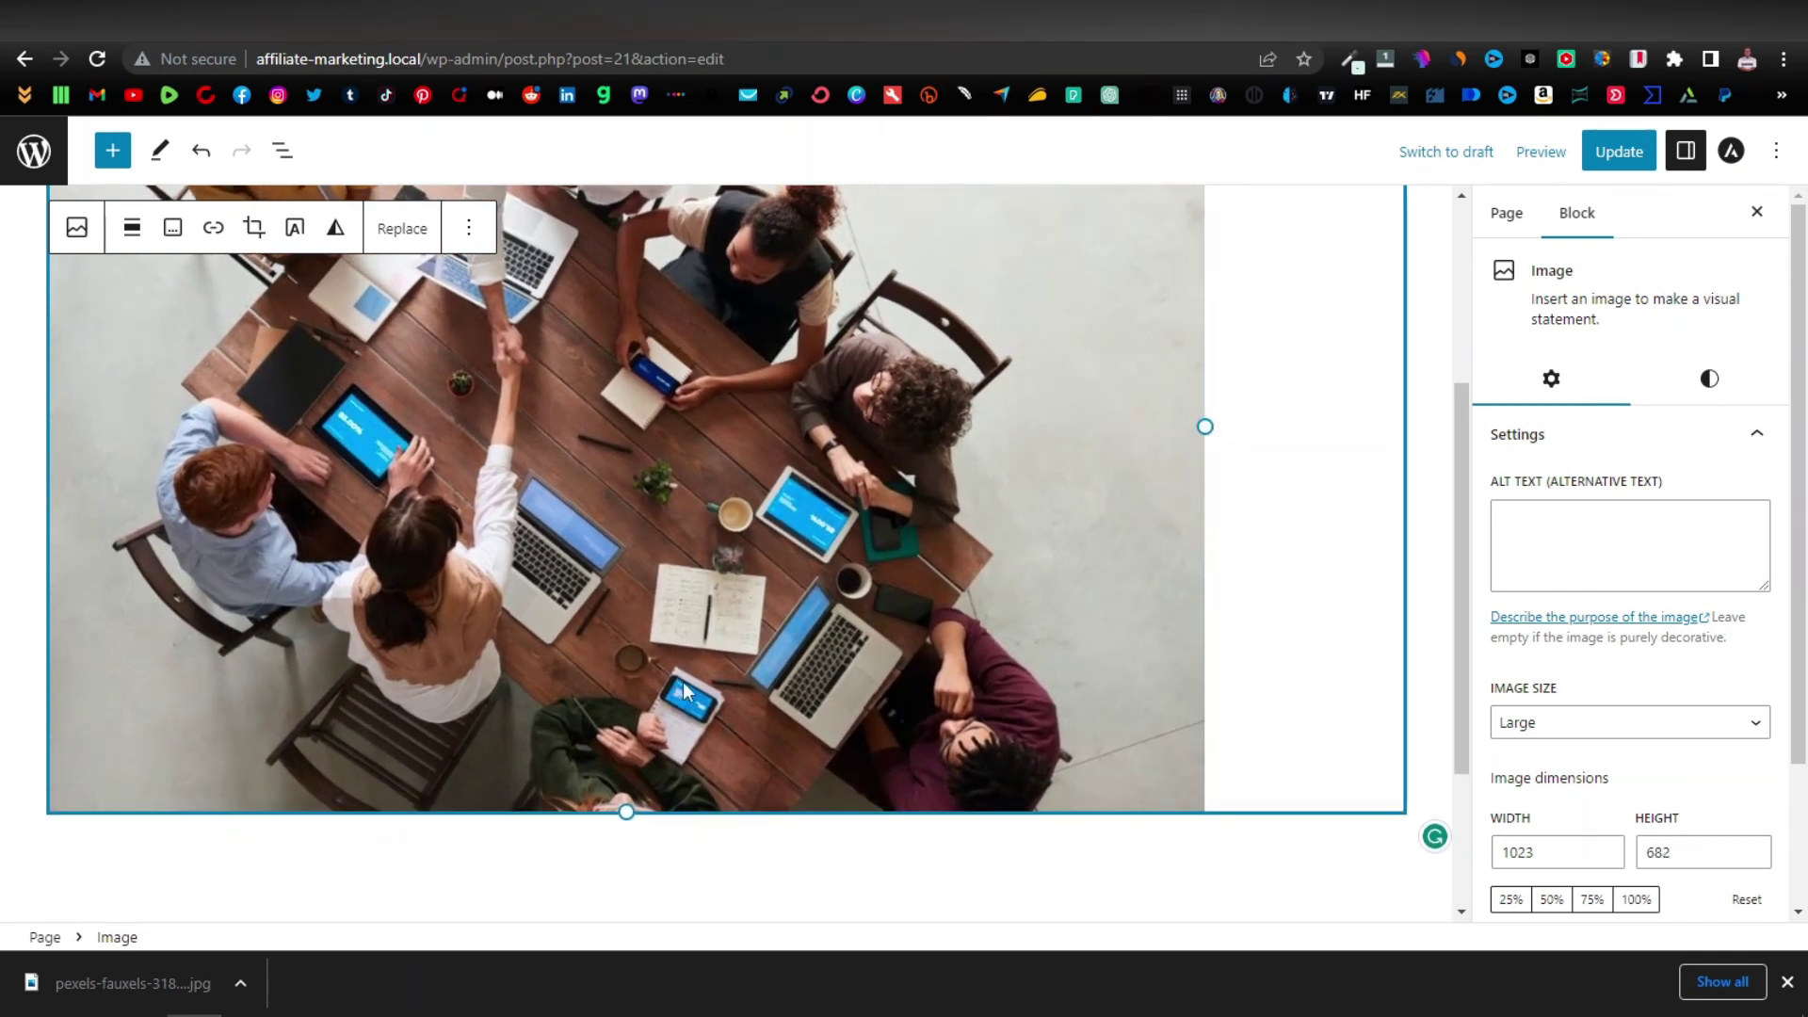
{"action": "left_click", "coordinate": [132, 233]}
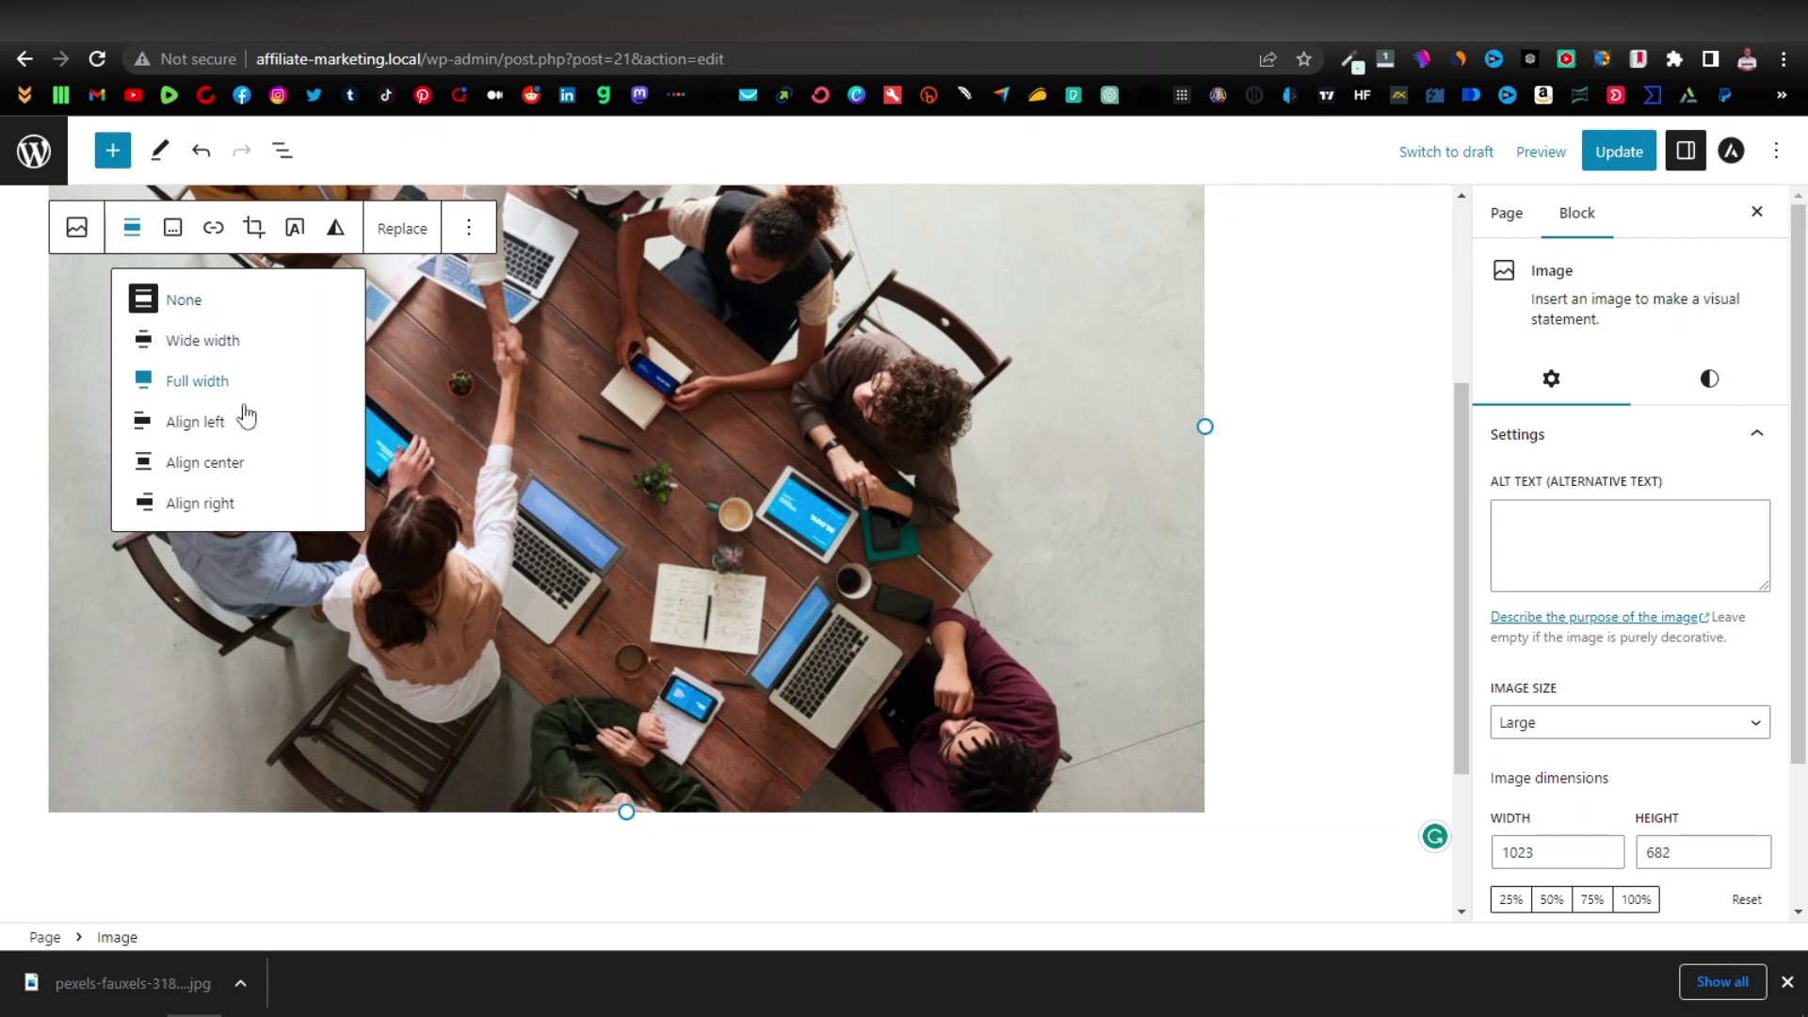
{"action": "left_click", "coordinate": [201, 383]}
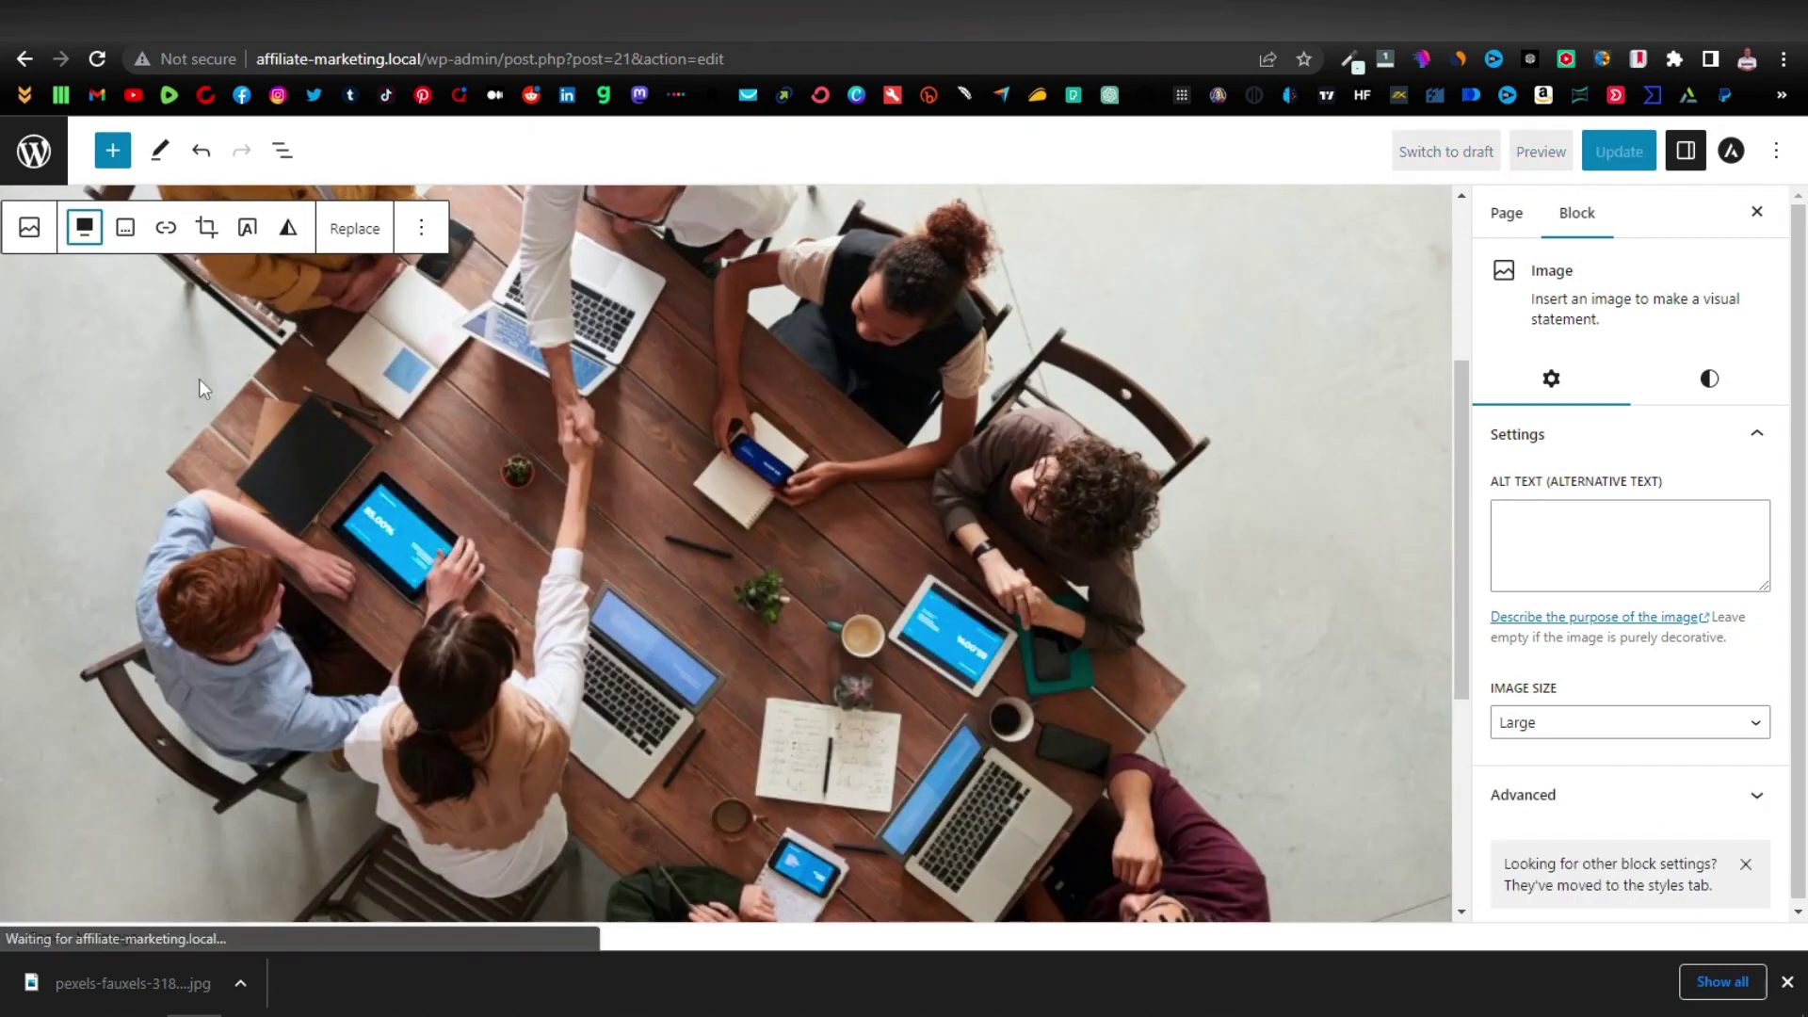
{"action": "left_click", "coordinate": [84, 229]}
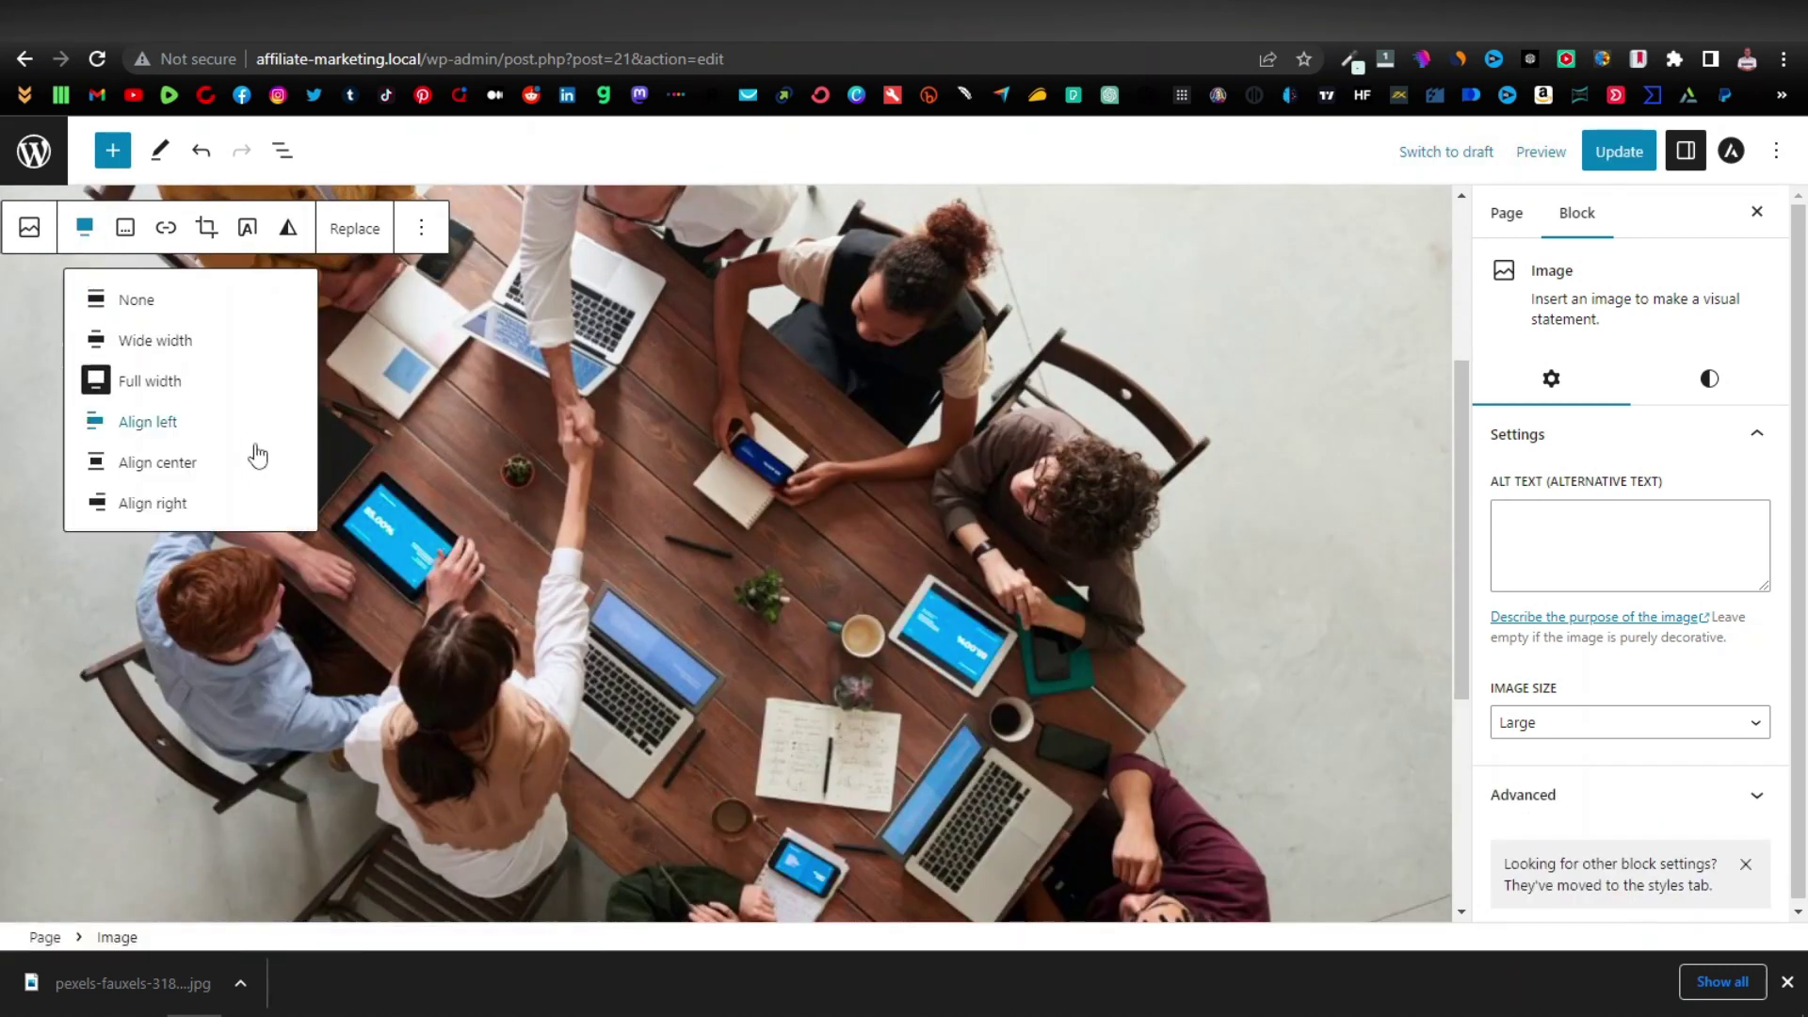
{"action": "left_click", "coordinate": [171, 464]}
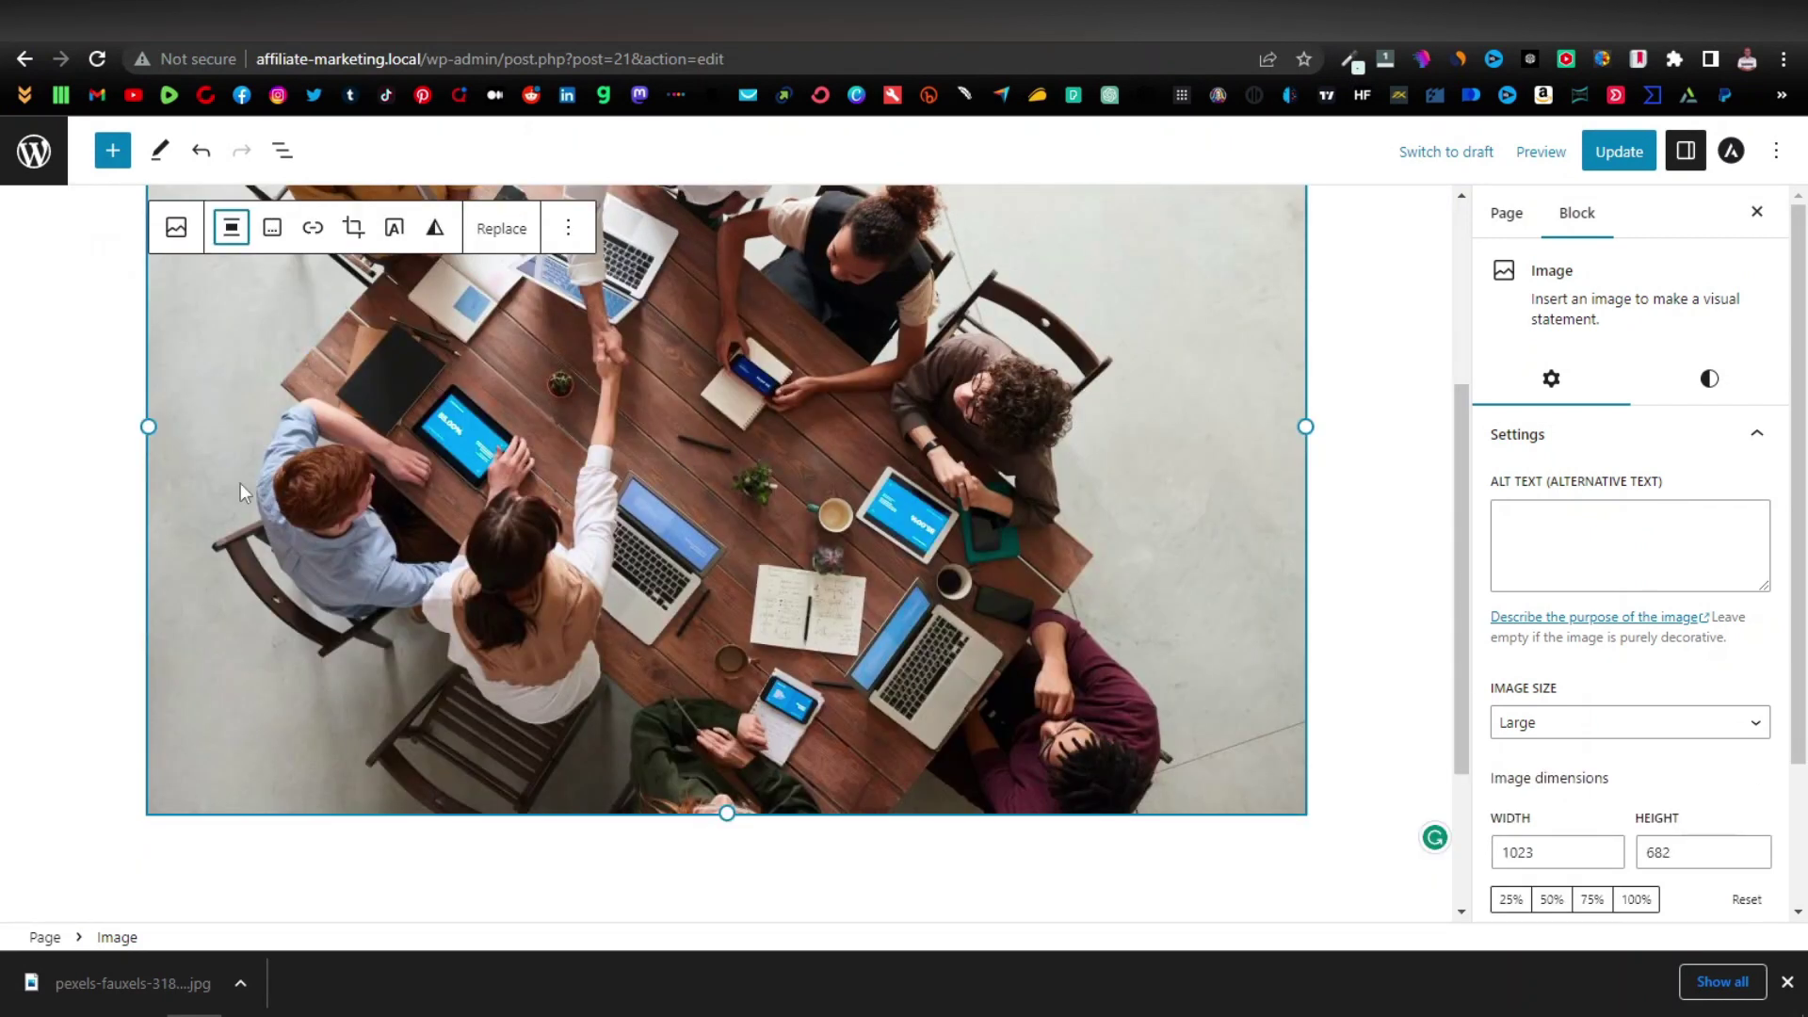
{"action": "scroll", "coordinate": [574, 673], "scroll_direction": "down", "scroll_amount": 2}
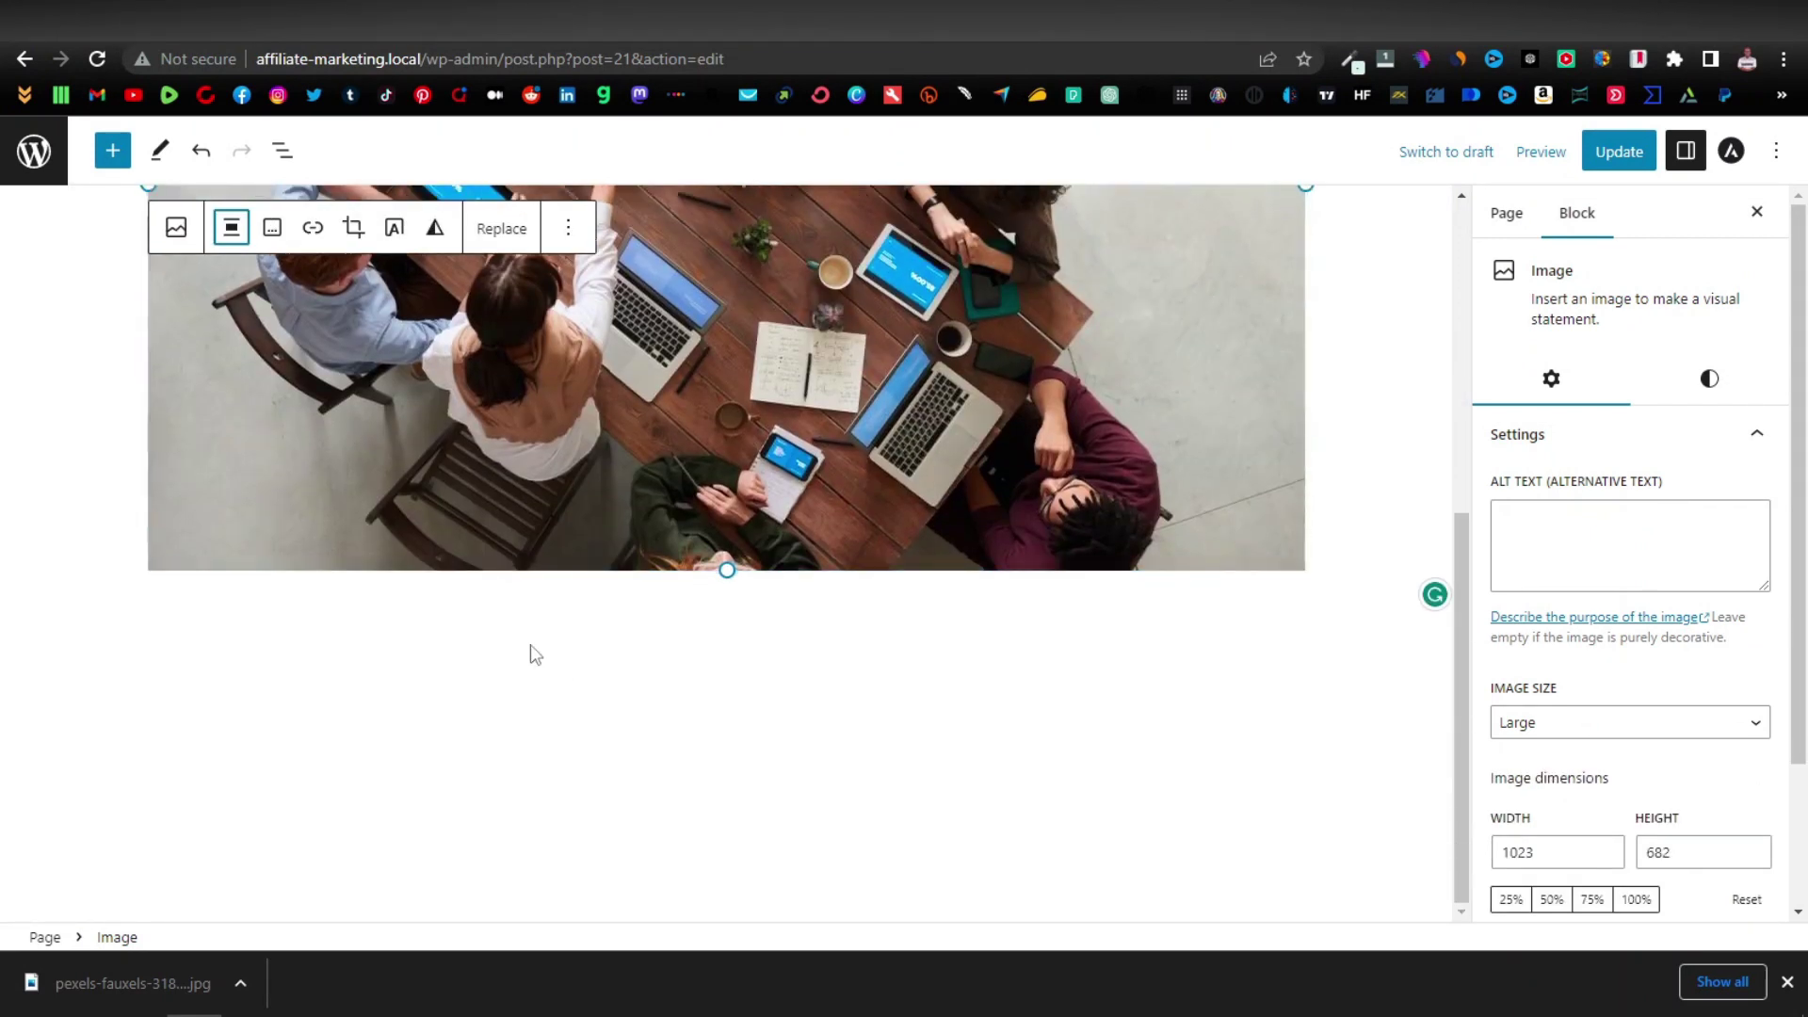
{"action": "left_click", "coordinate": [537, 741]}
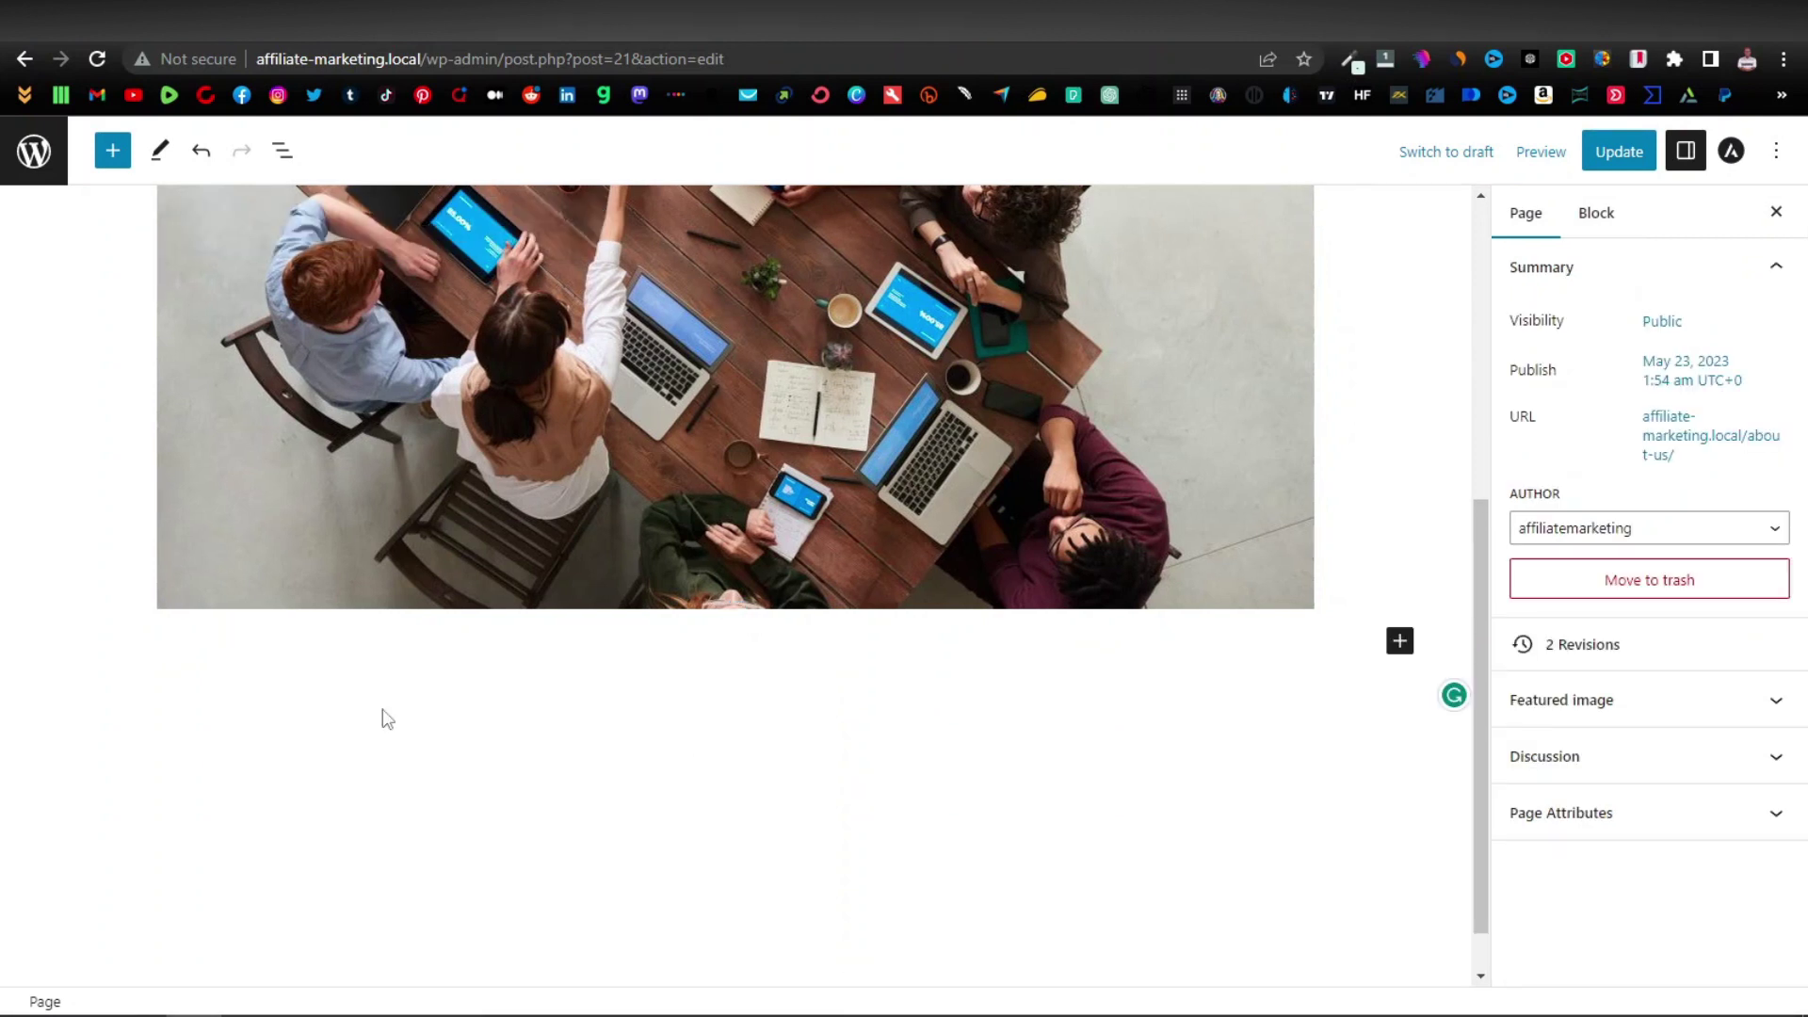
Step: Add an empty Paragraph block below the image and update the page
{"action": "left_click", "coordinate": [1401, 641]}
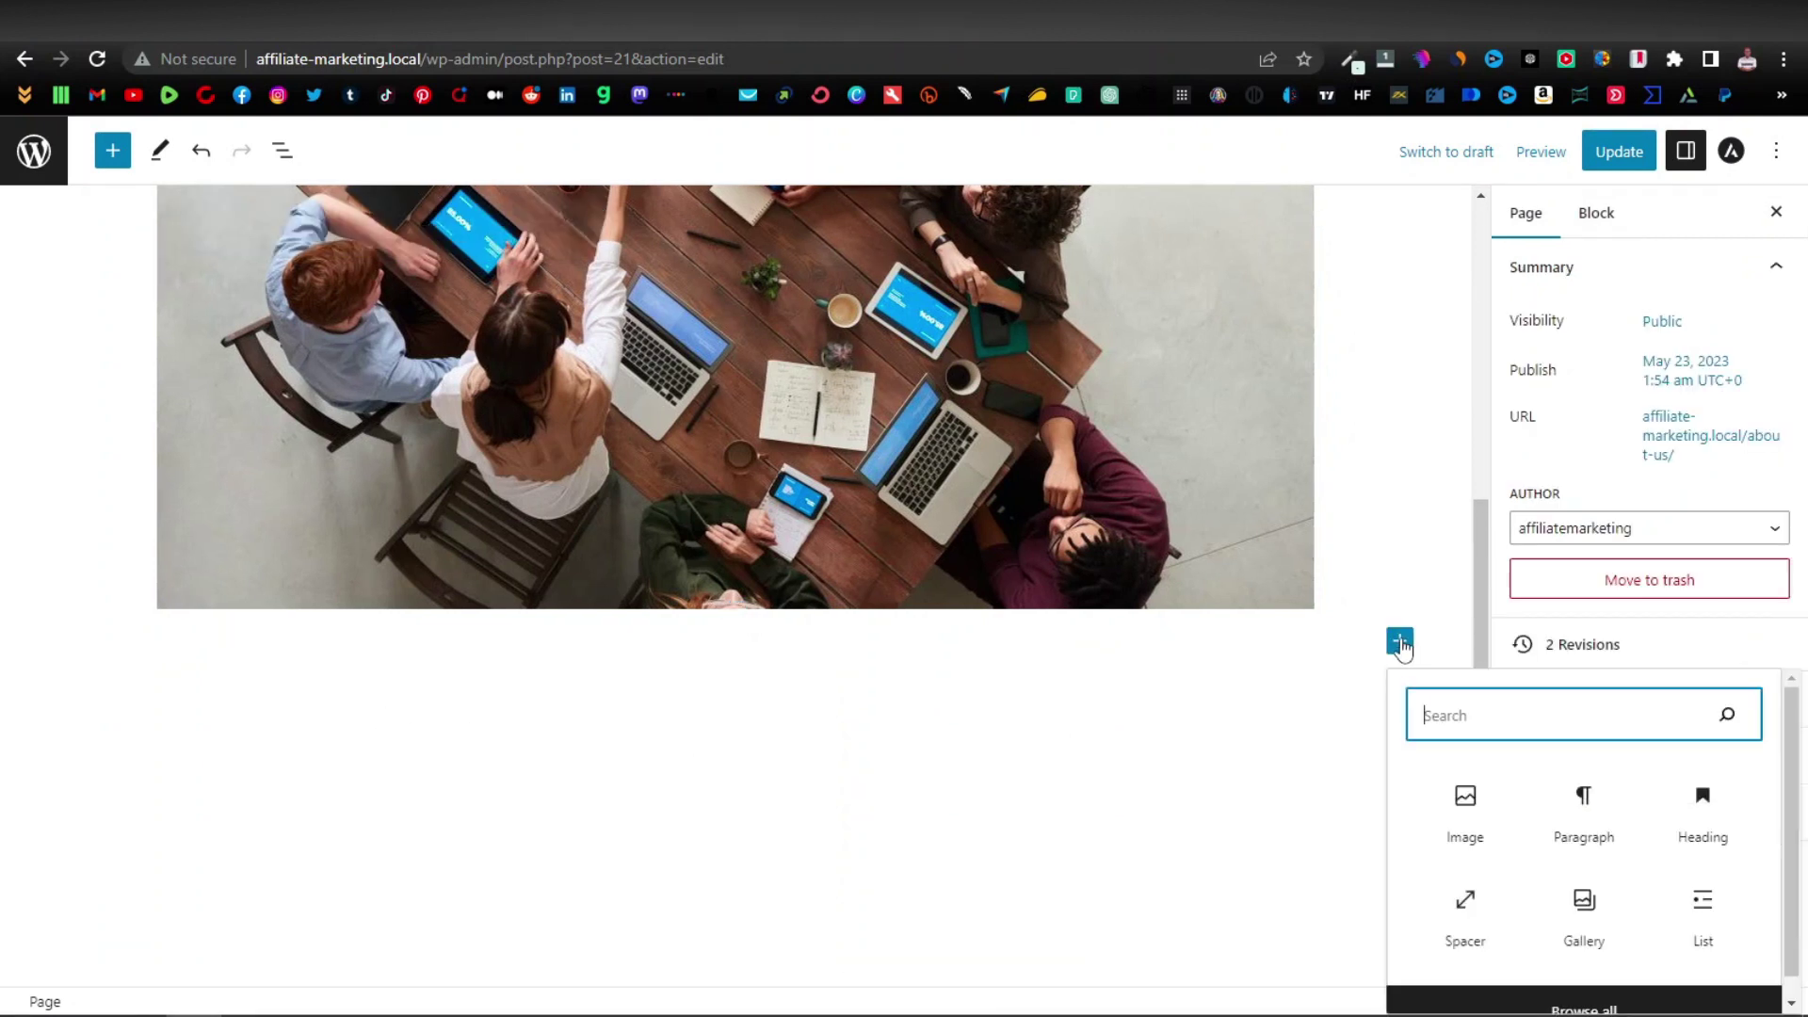
{"action": "left_click", "coordinate": [1583, 800]}
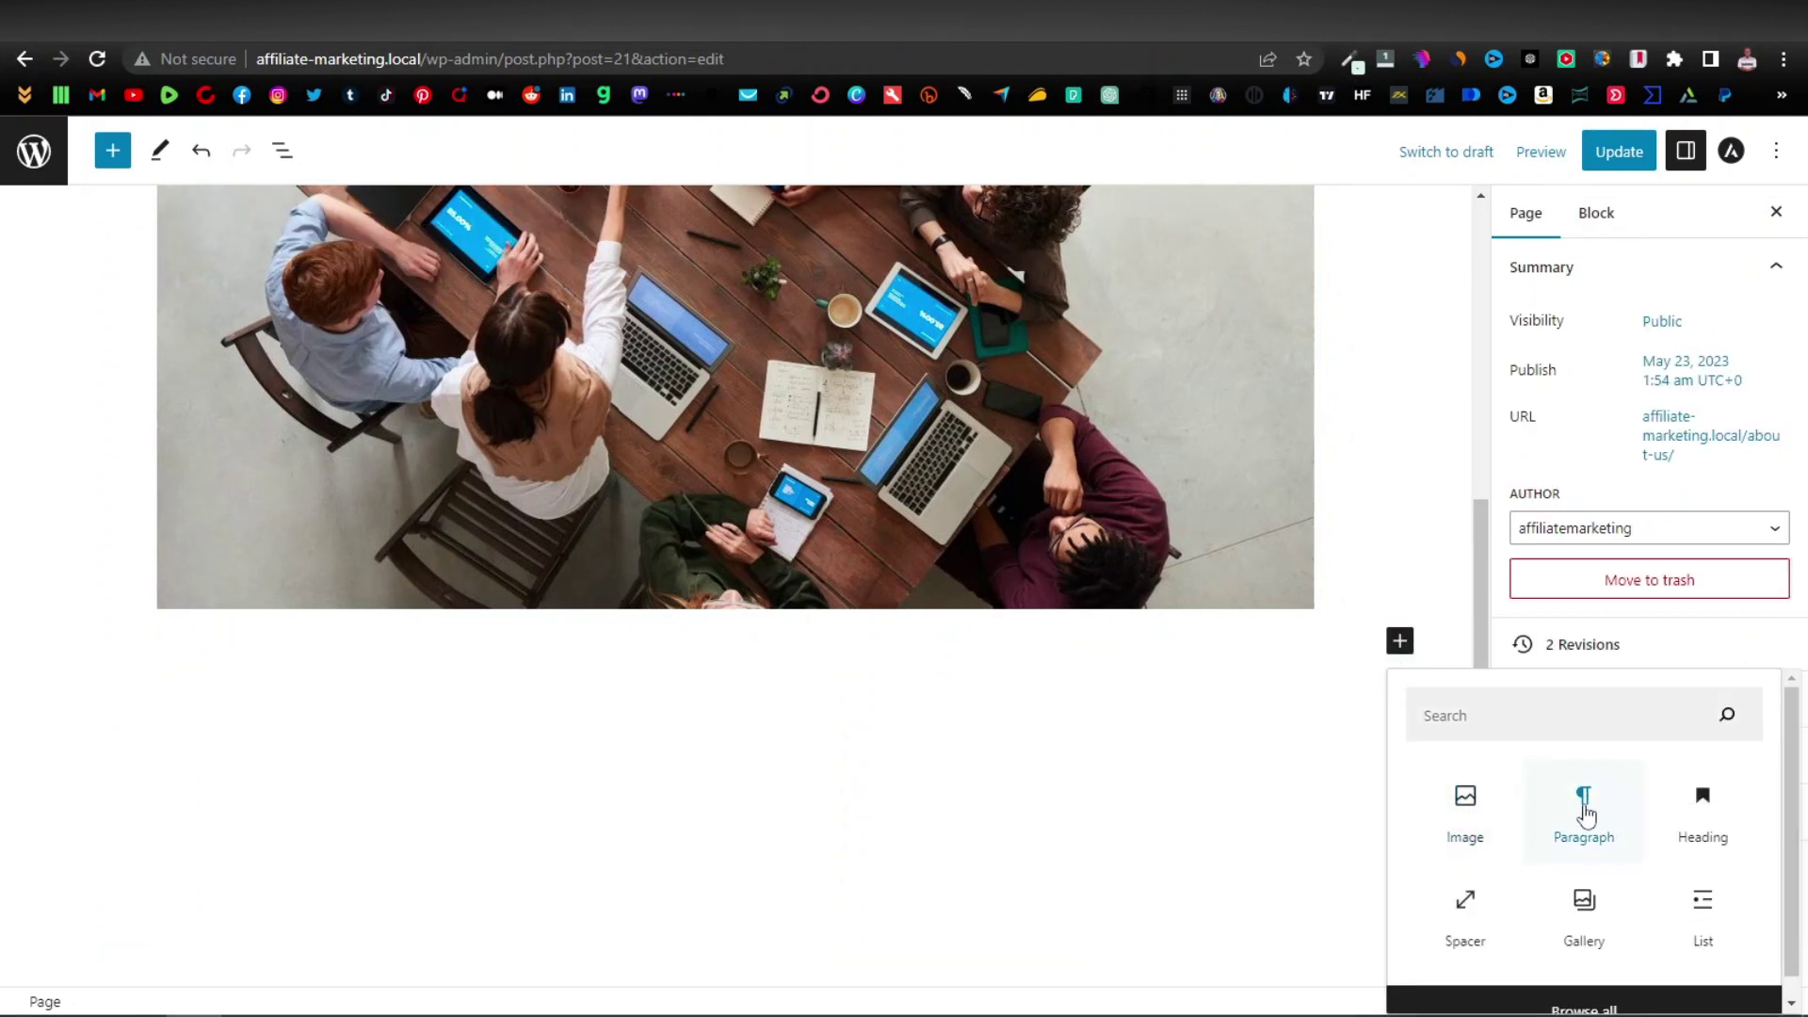
{"action": "scroll", "coordinate": [184, 609], "scroll_direction": "up", "scroll_amount": 6}
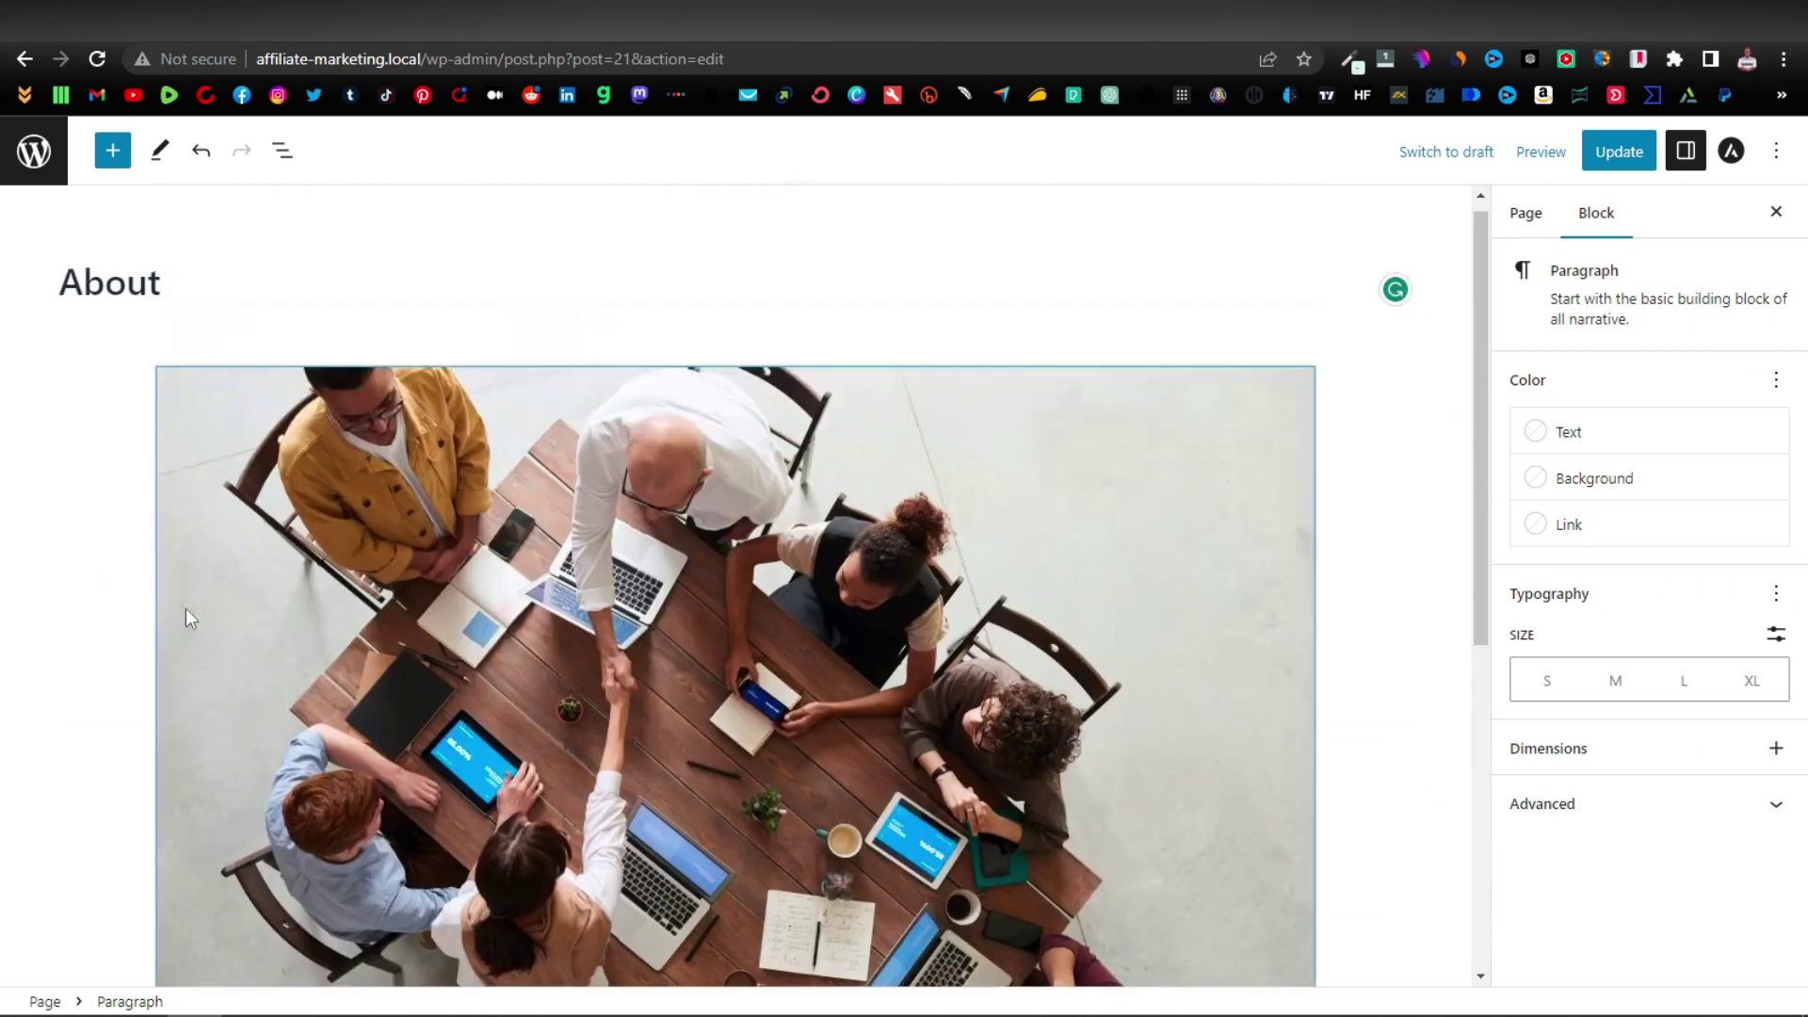
{"action": "scroll", "coordinate": [94, 417], "scroll_direction": "down", "scroll_amount": 5}
{"action": "left_click", "coordinate": [257, 612]}
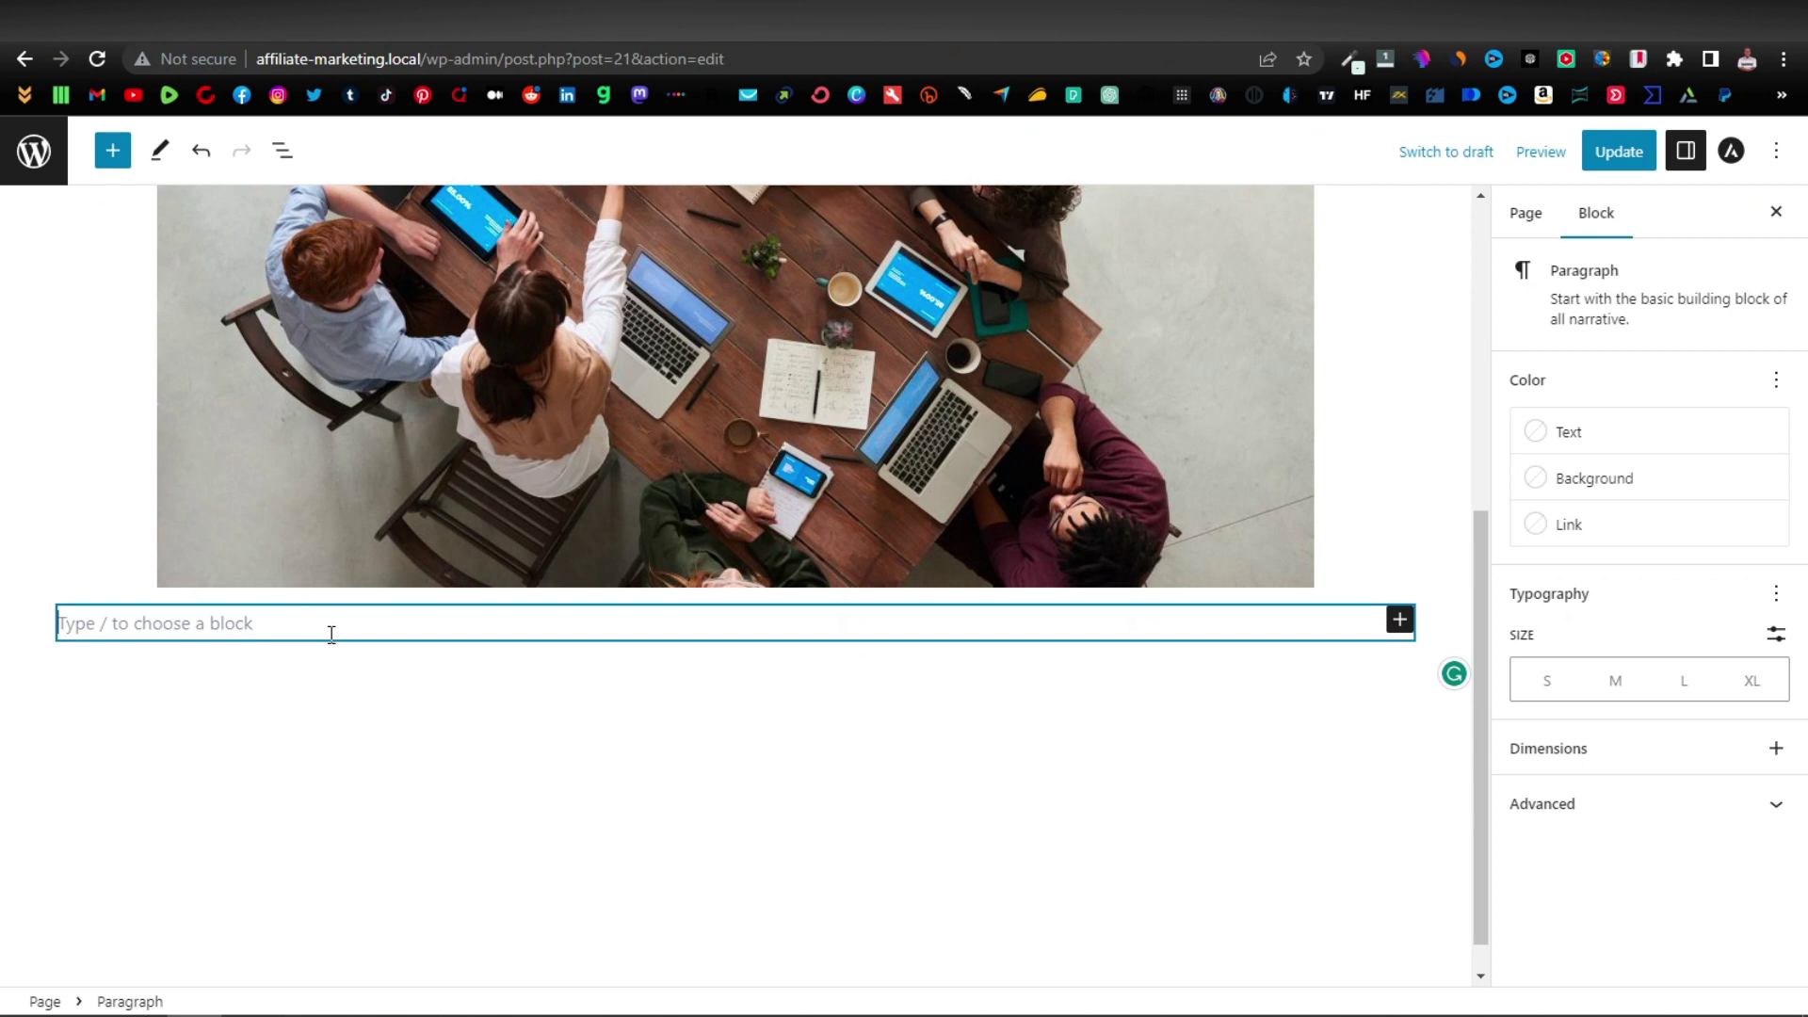
{"action": "scroll", "coordinate": [617, 688], "scroll_direction": "up", "scroll_amount": 6}
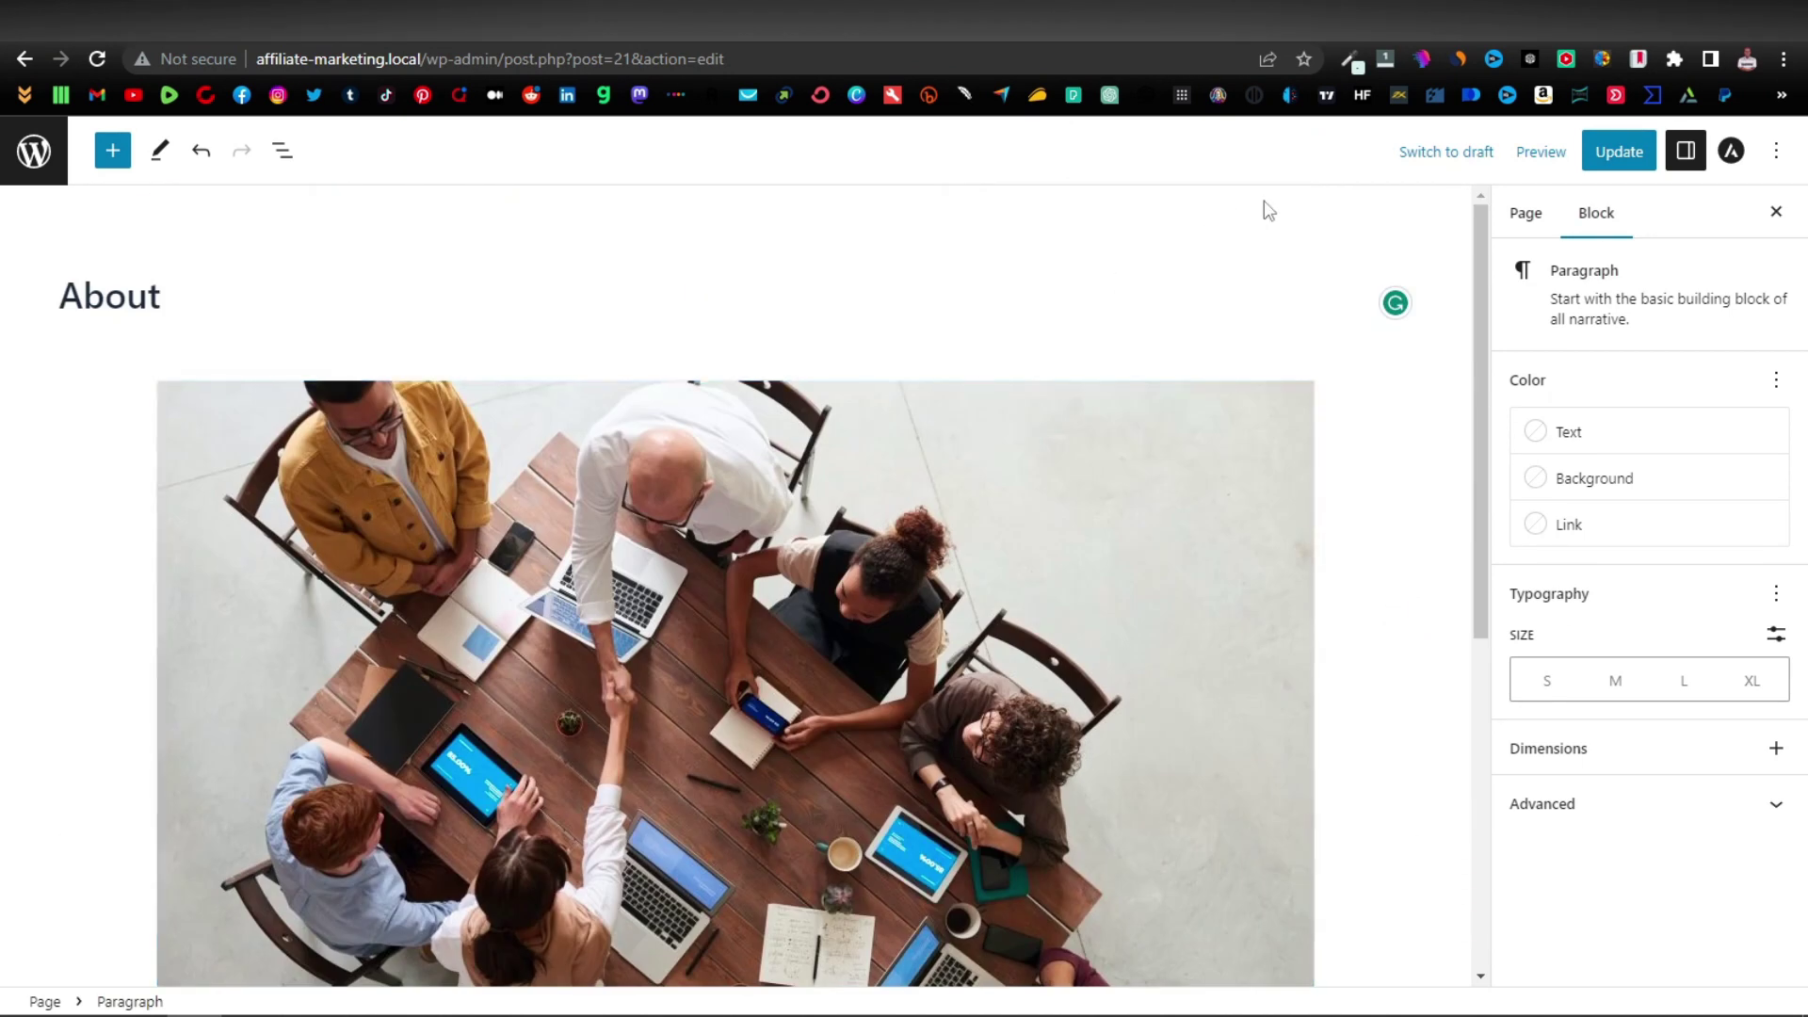
{"action": "left_click", "coordinate": [1634, 152]}
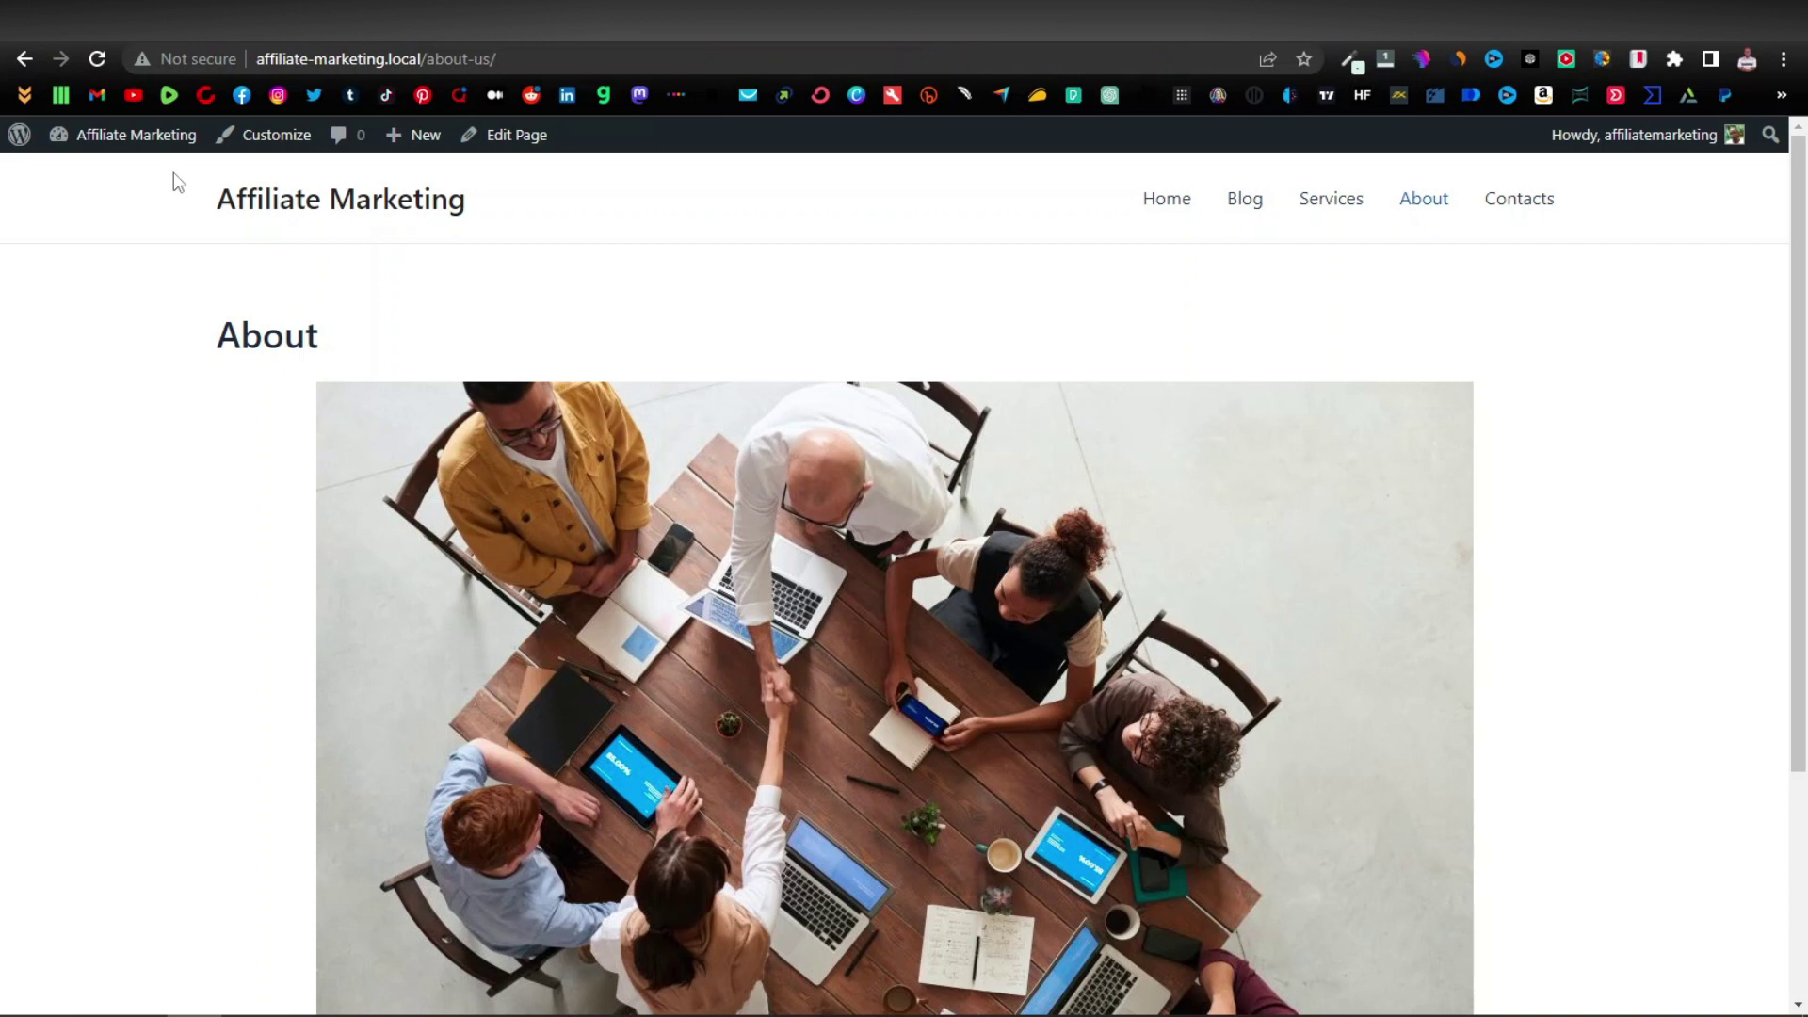
Step: Choose Dashboard from the site-name menu in the admin bar
{"action": "mouse_move", "coordinate": [132, 138]}
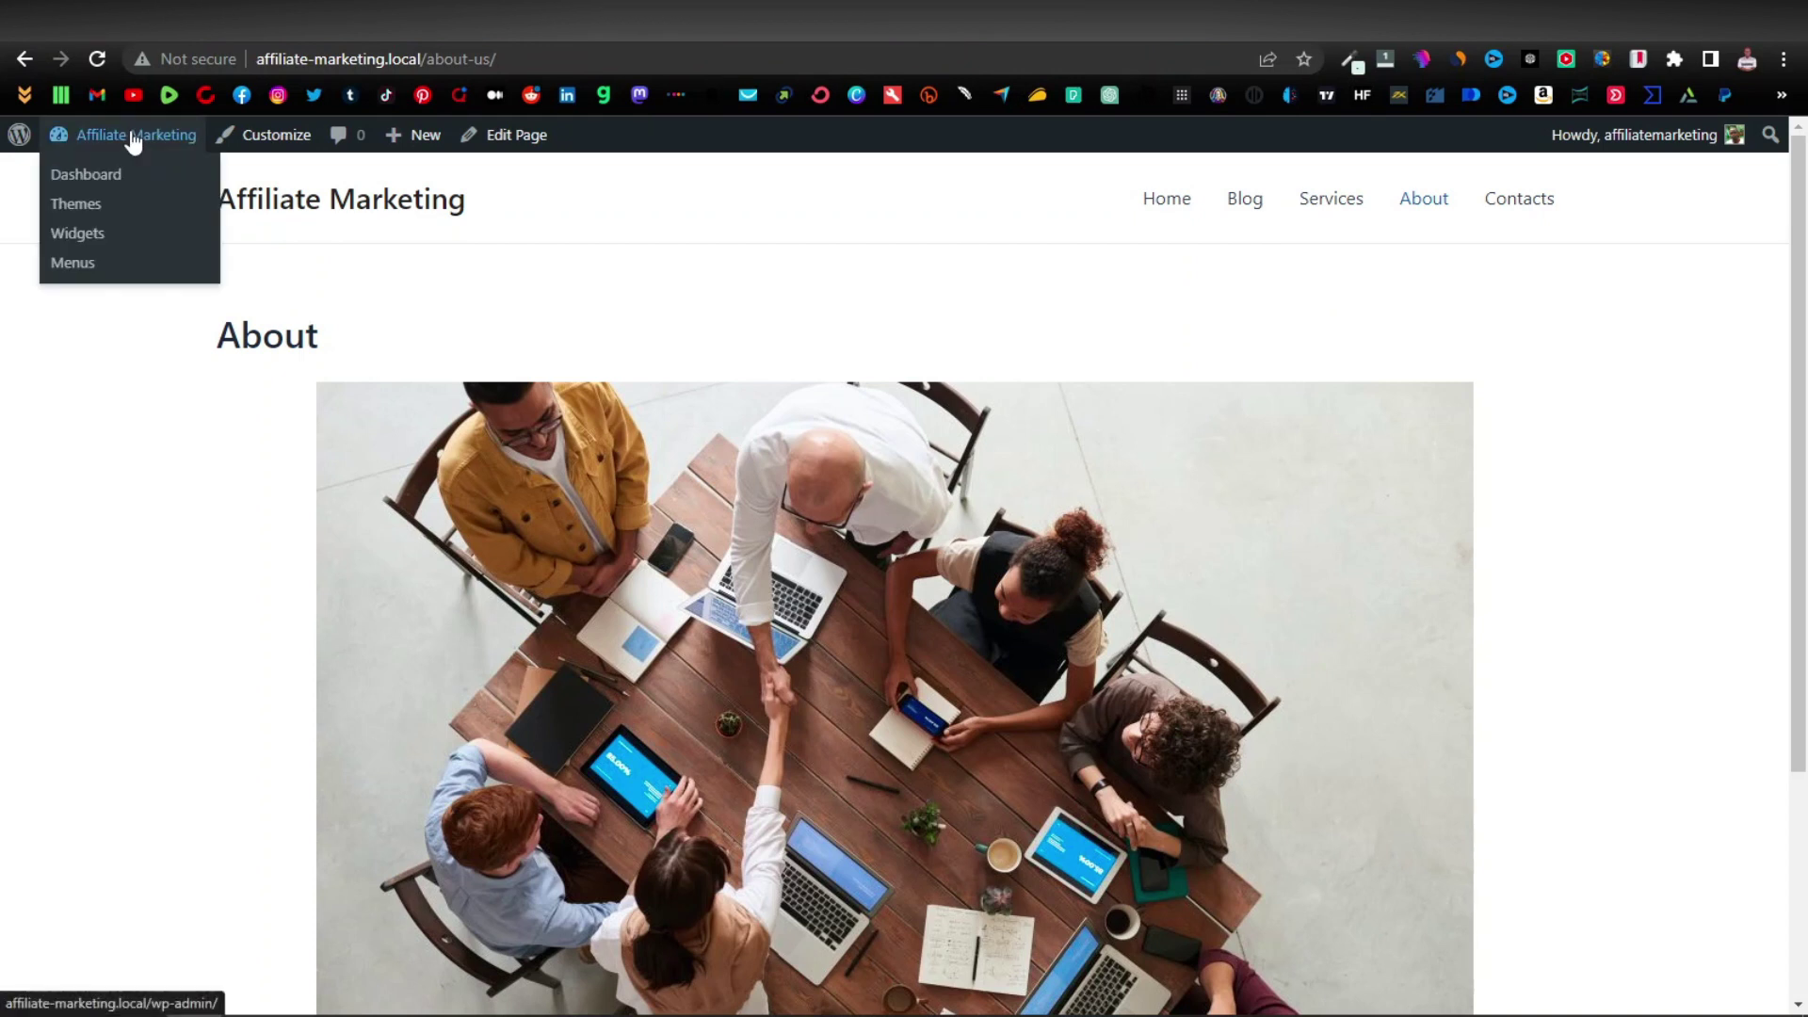
{"action": "left_click", "coordinate": [98, 178]}
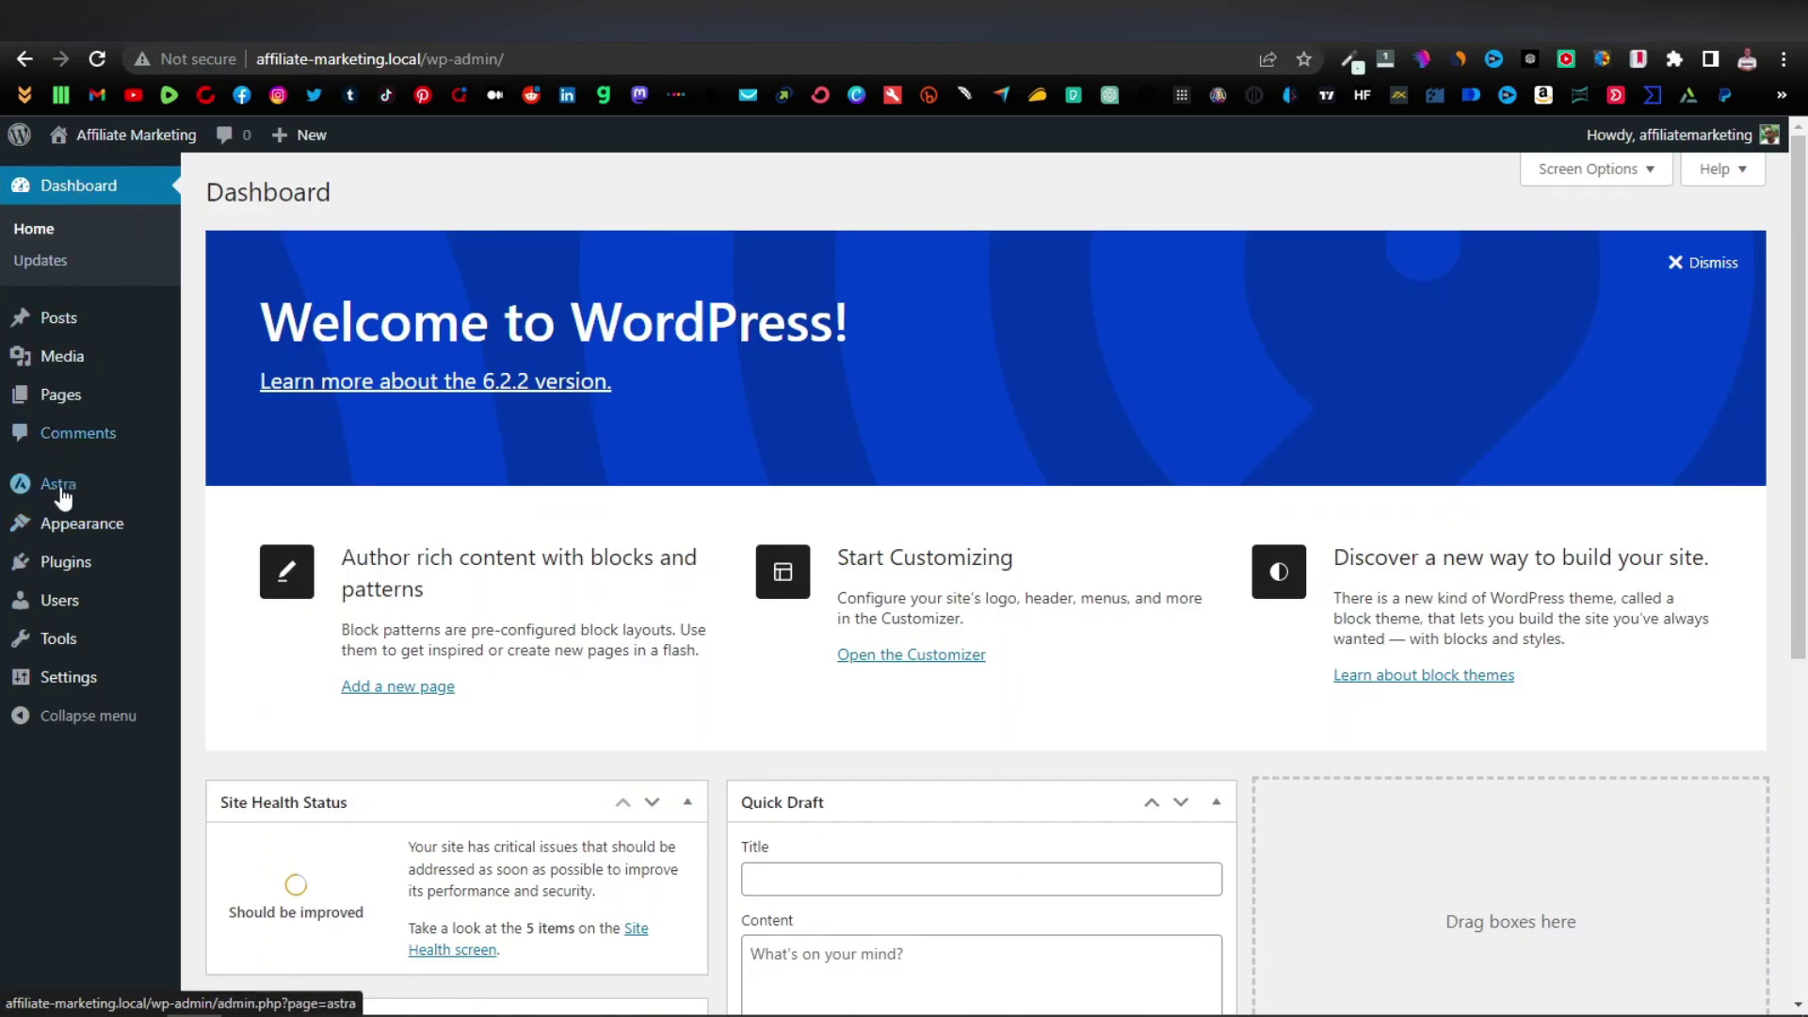
Step: Search Add New plugins for 'title remover' and install the Title Remover plugin
{"action": "mouse_move", "coordinate": [68, 576]}
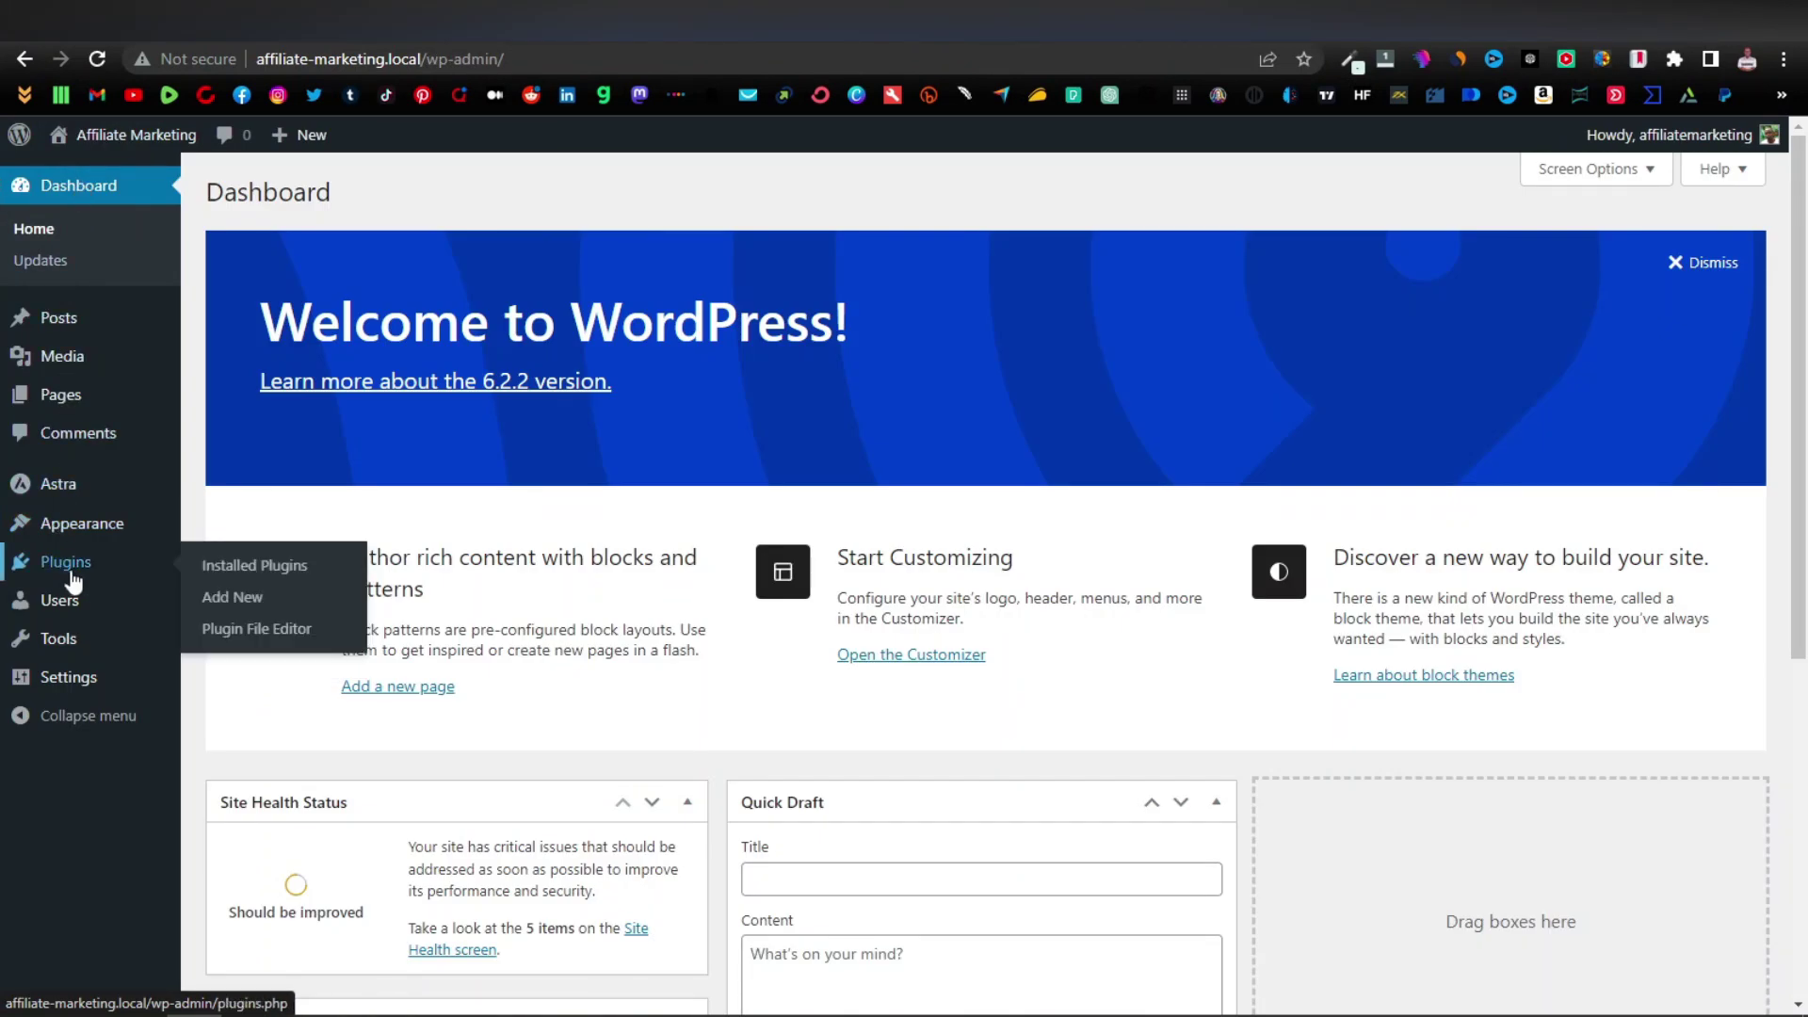
{"action": "left_click", "coordinate": [236, 603]}
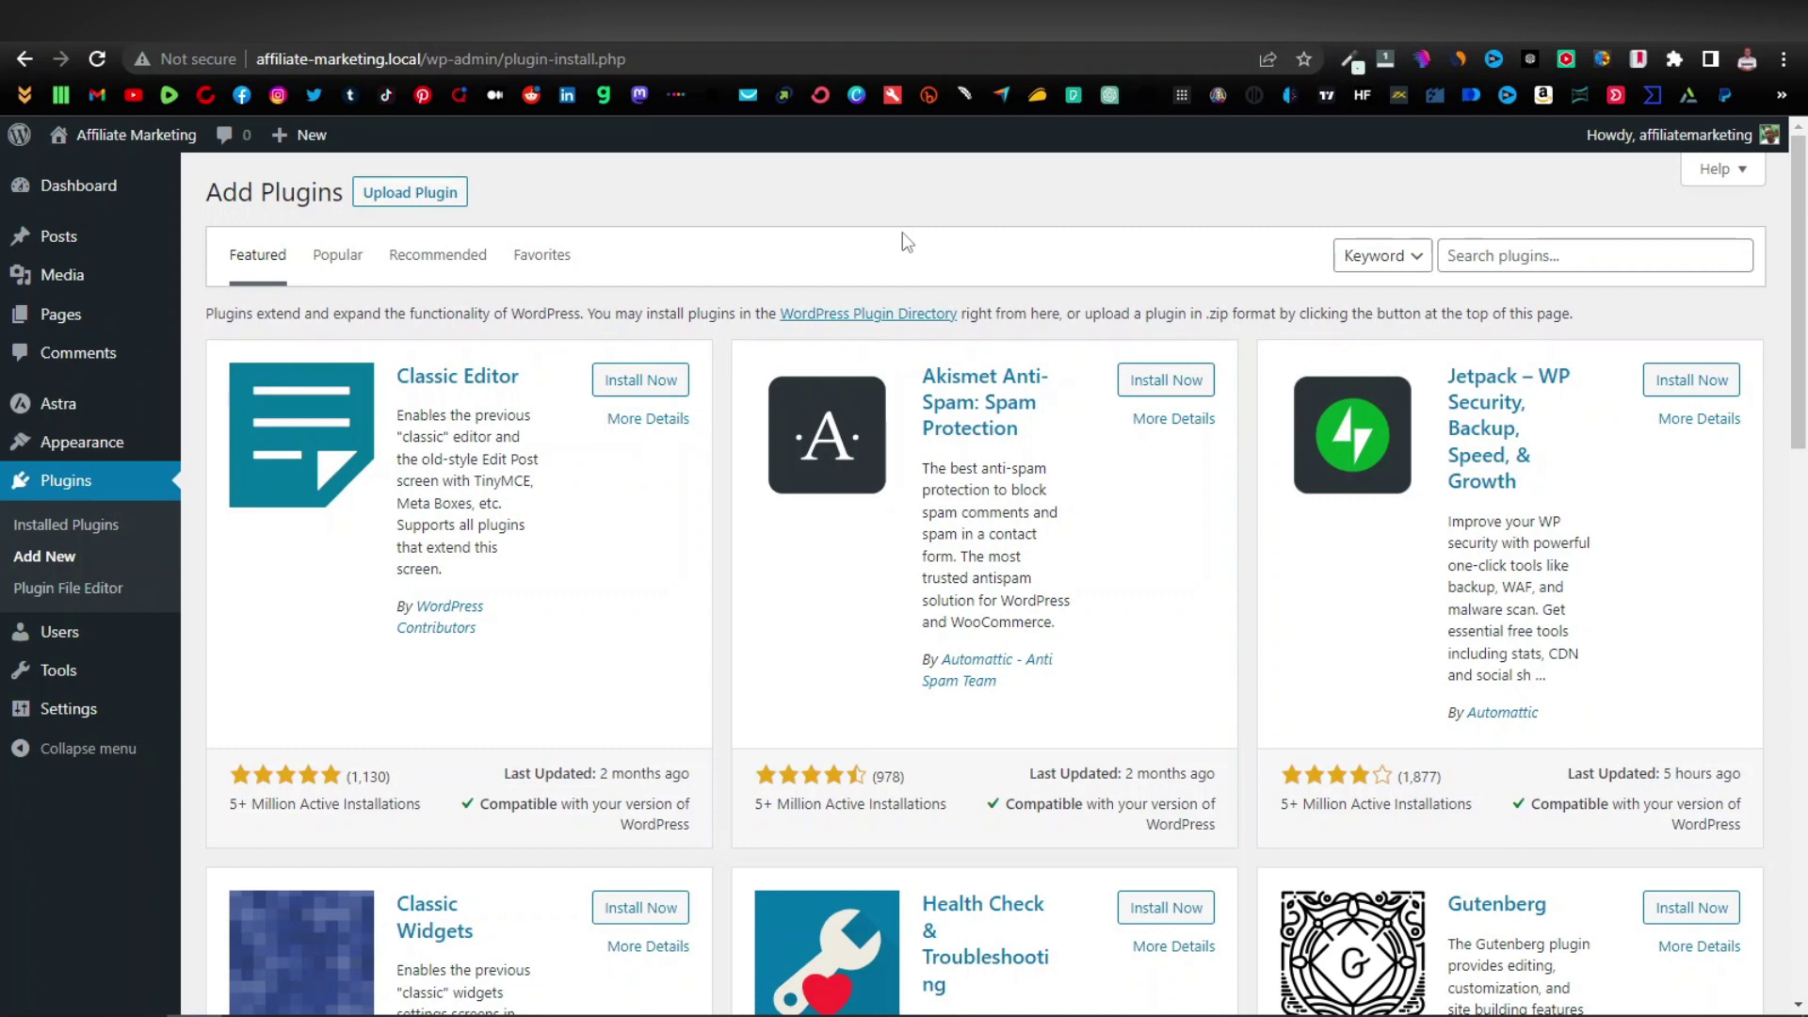
{"action": "left_click", "coordinate": [1506, 263]}
{"action": "type", "text": "title remover"}
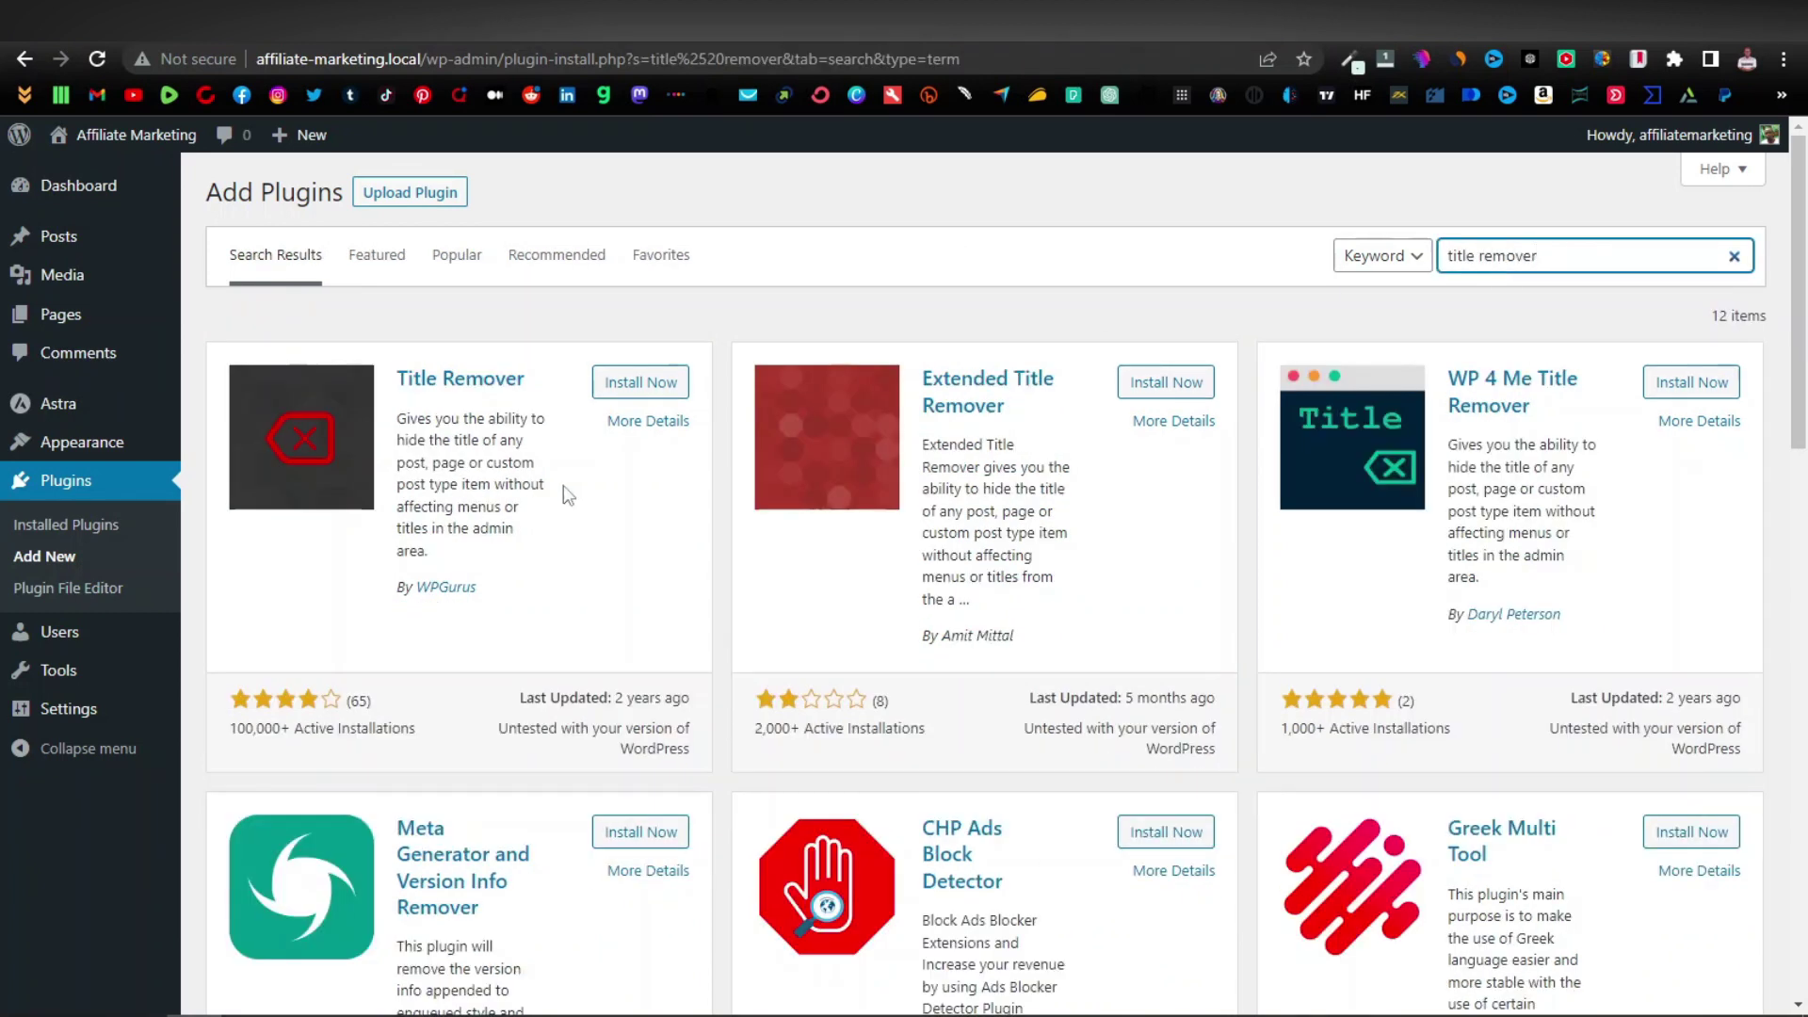
{"action": "left_click", "coordinate": [648, 389]}
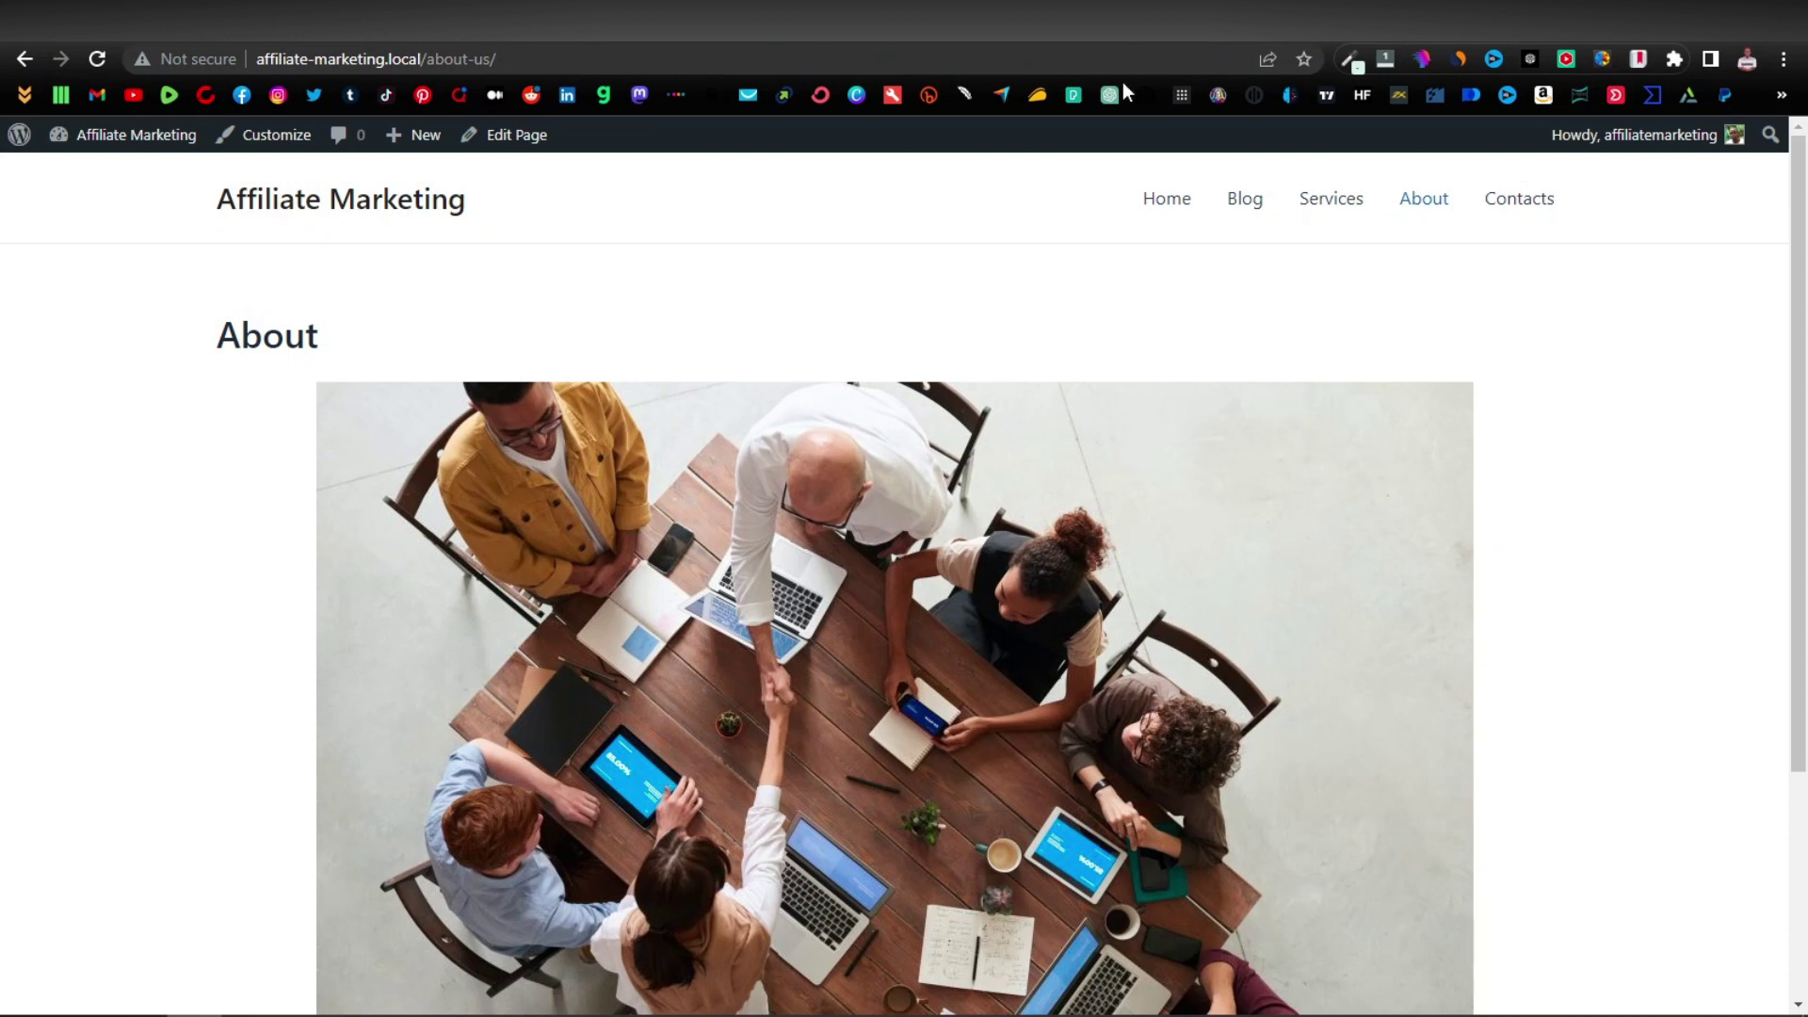
Step: Tick 'Hide the title for this item' on the About page, update it, and view it live
{"action": "left_click", "coordinate": [531, 141]}
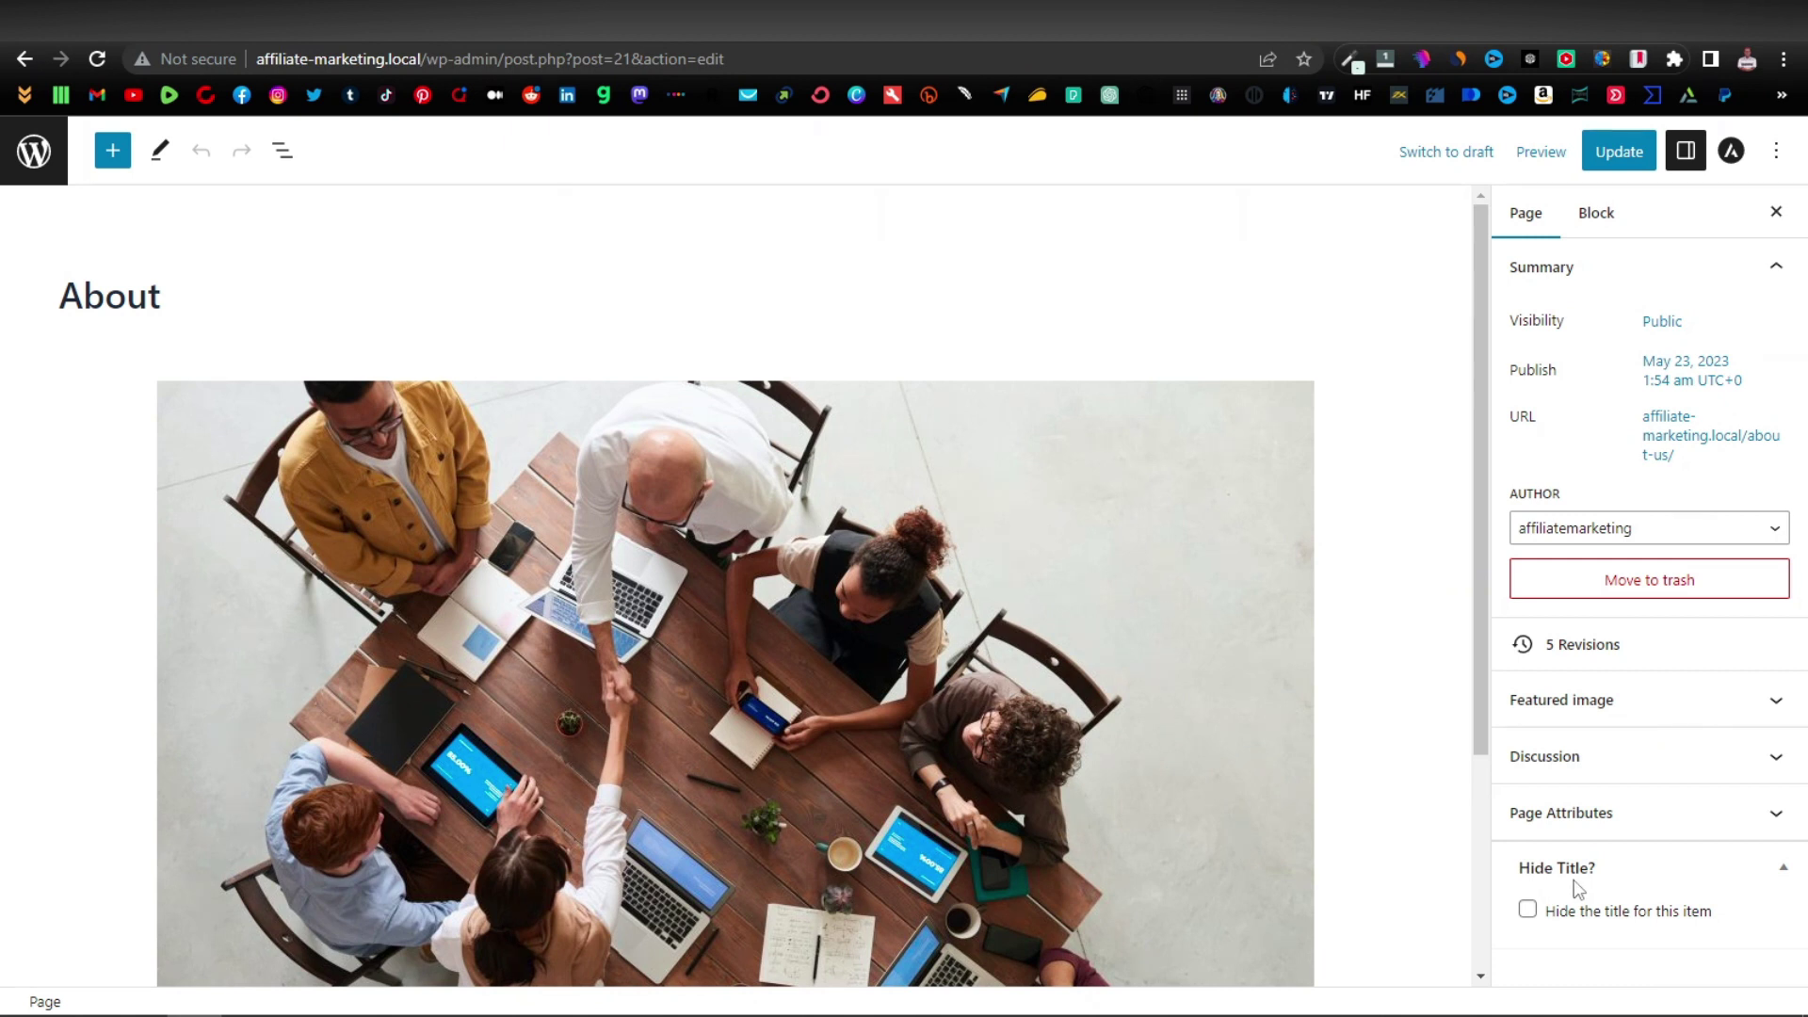
{"action": "left_click", "coordinate": [1527, 910]}
{"action": "left_click", "coordinate": [1616, 153]}
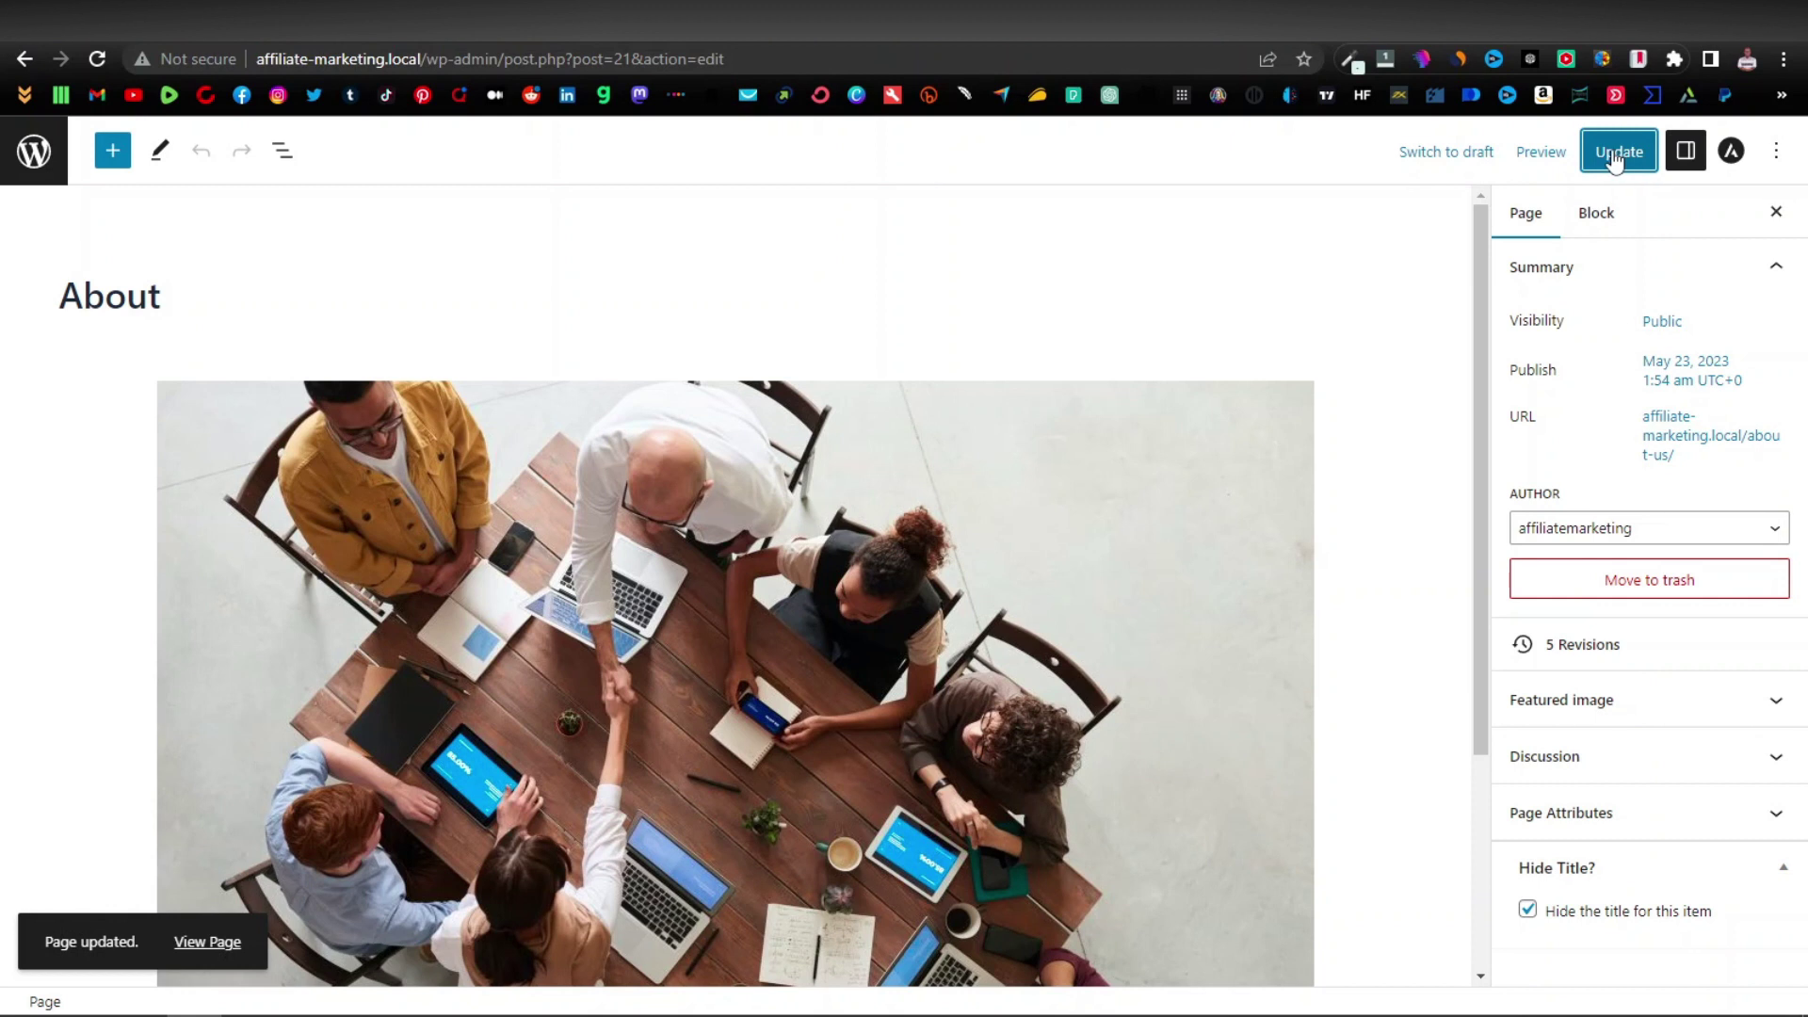
{"action": "left_click", "coordinate": [208, 942]}
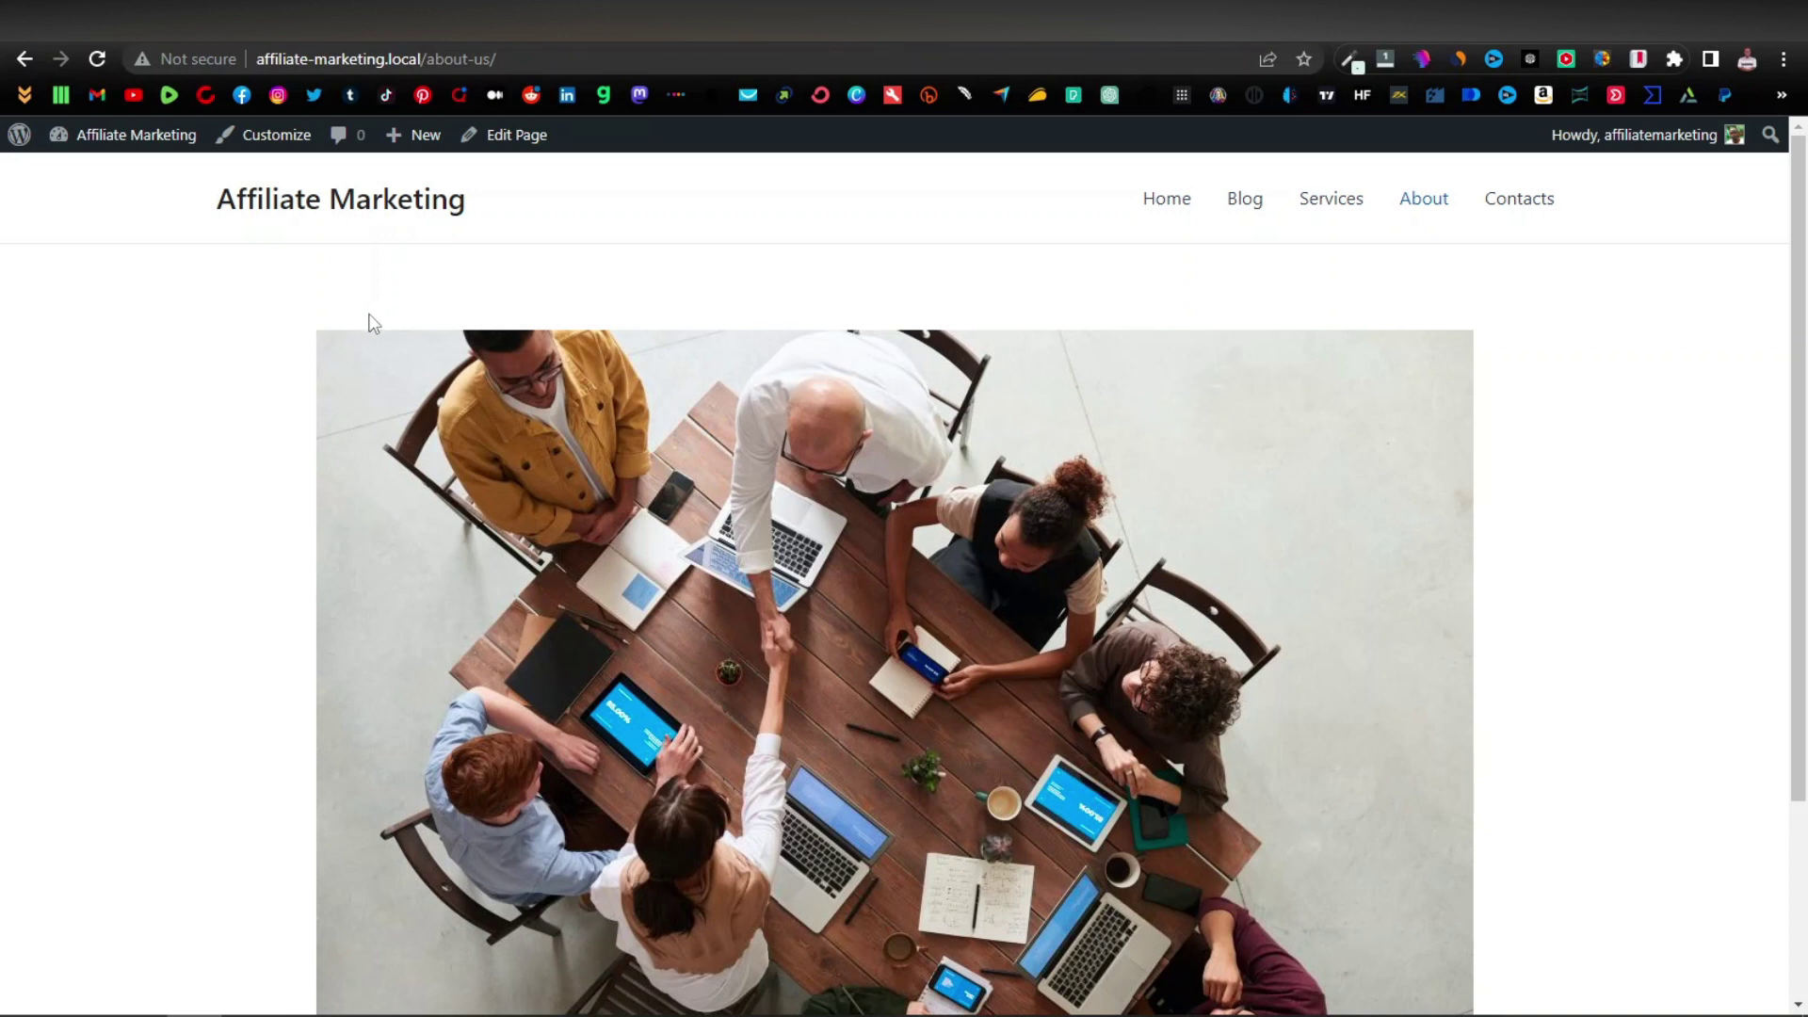
Step: Go back to the installed plugins list and bring up the Add Plugins page
{"action": "key", "text": "alt+Left"}
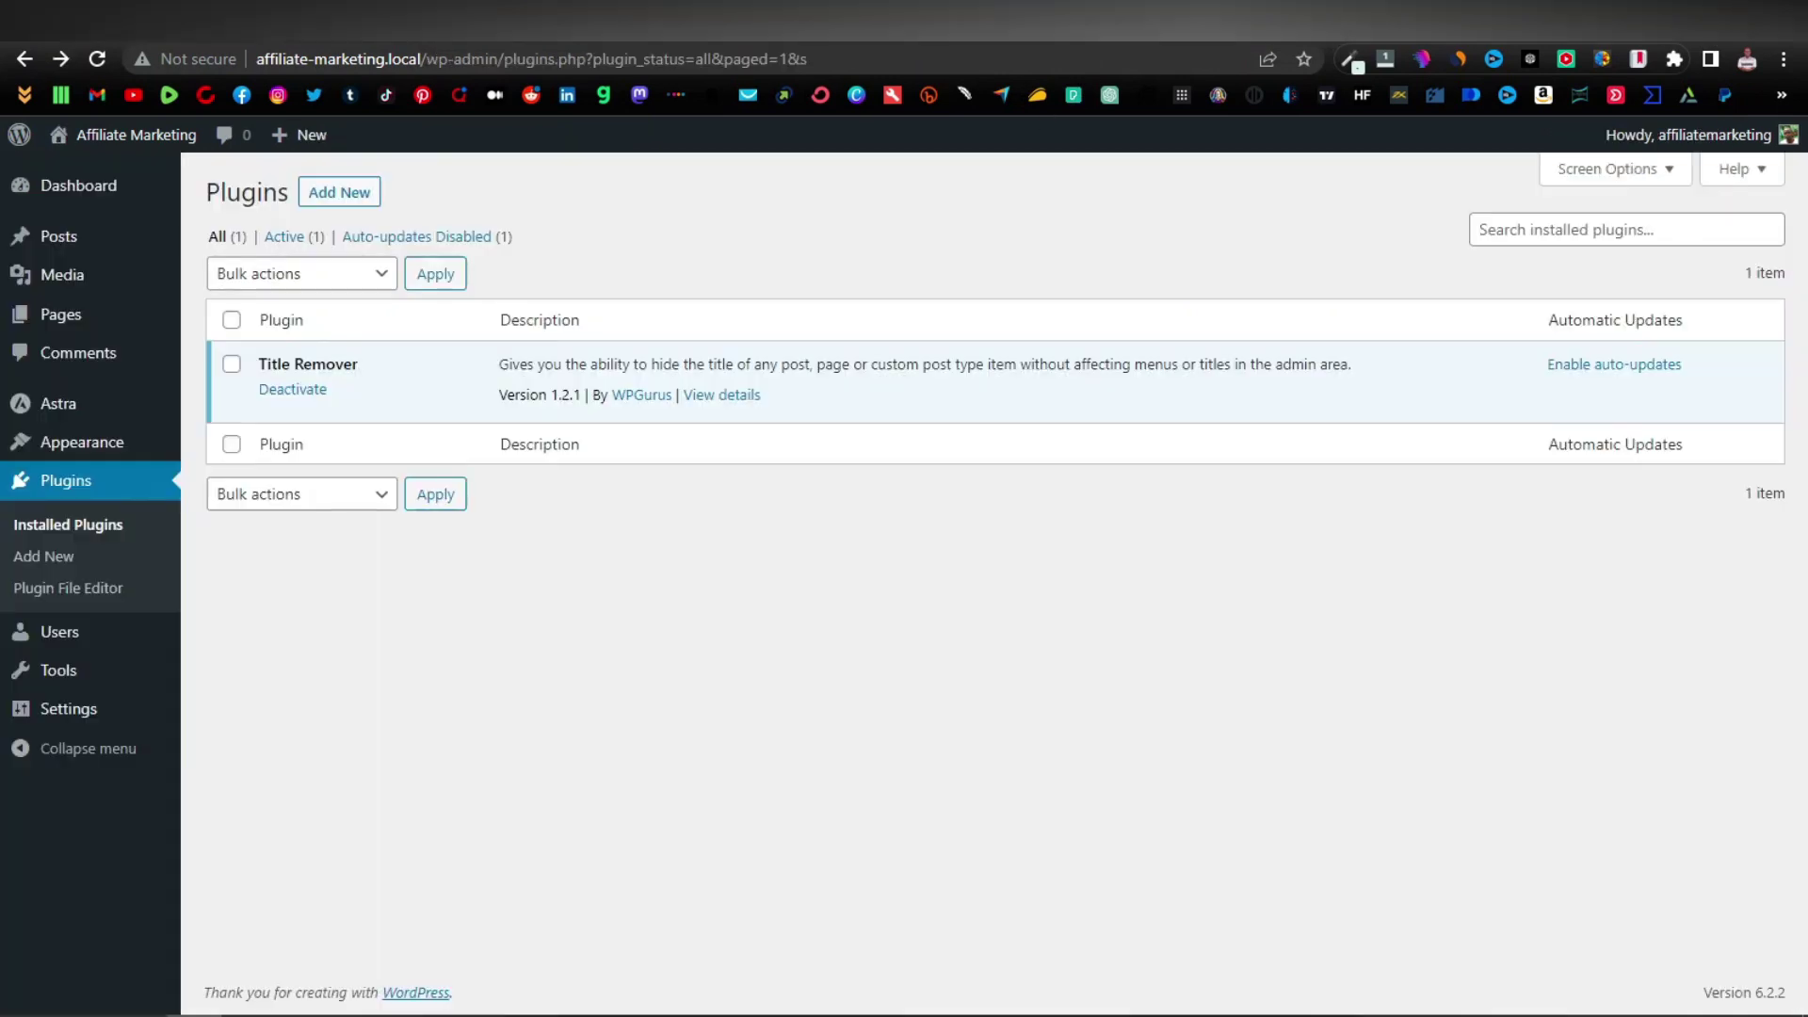
{"action": "left_click", "coordinate": [340, 194]}
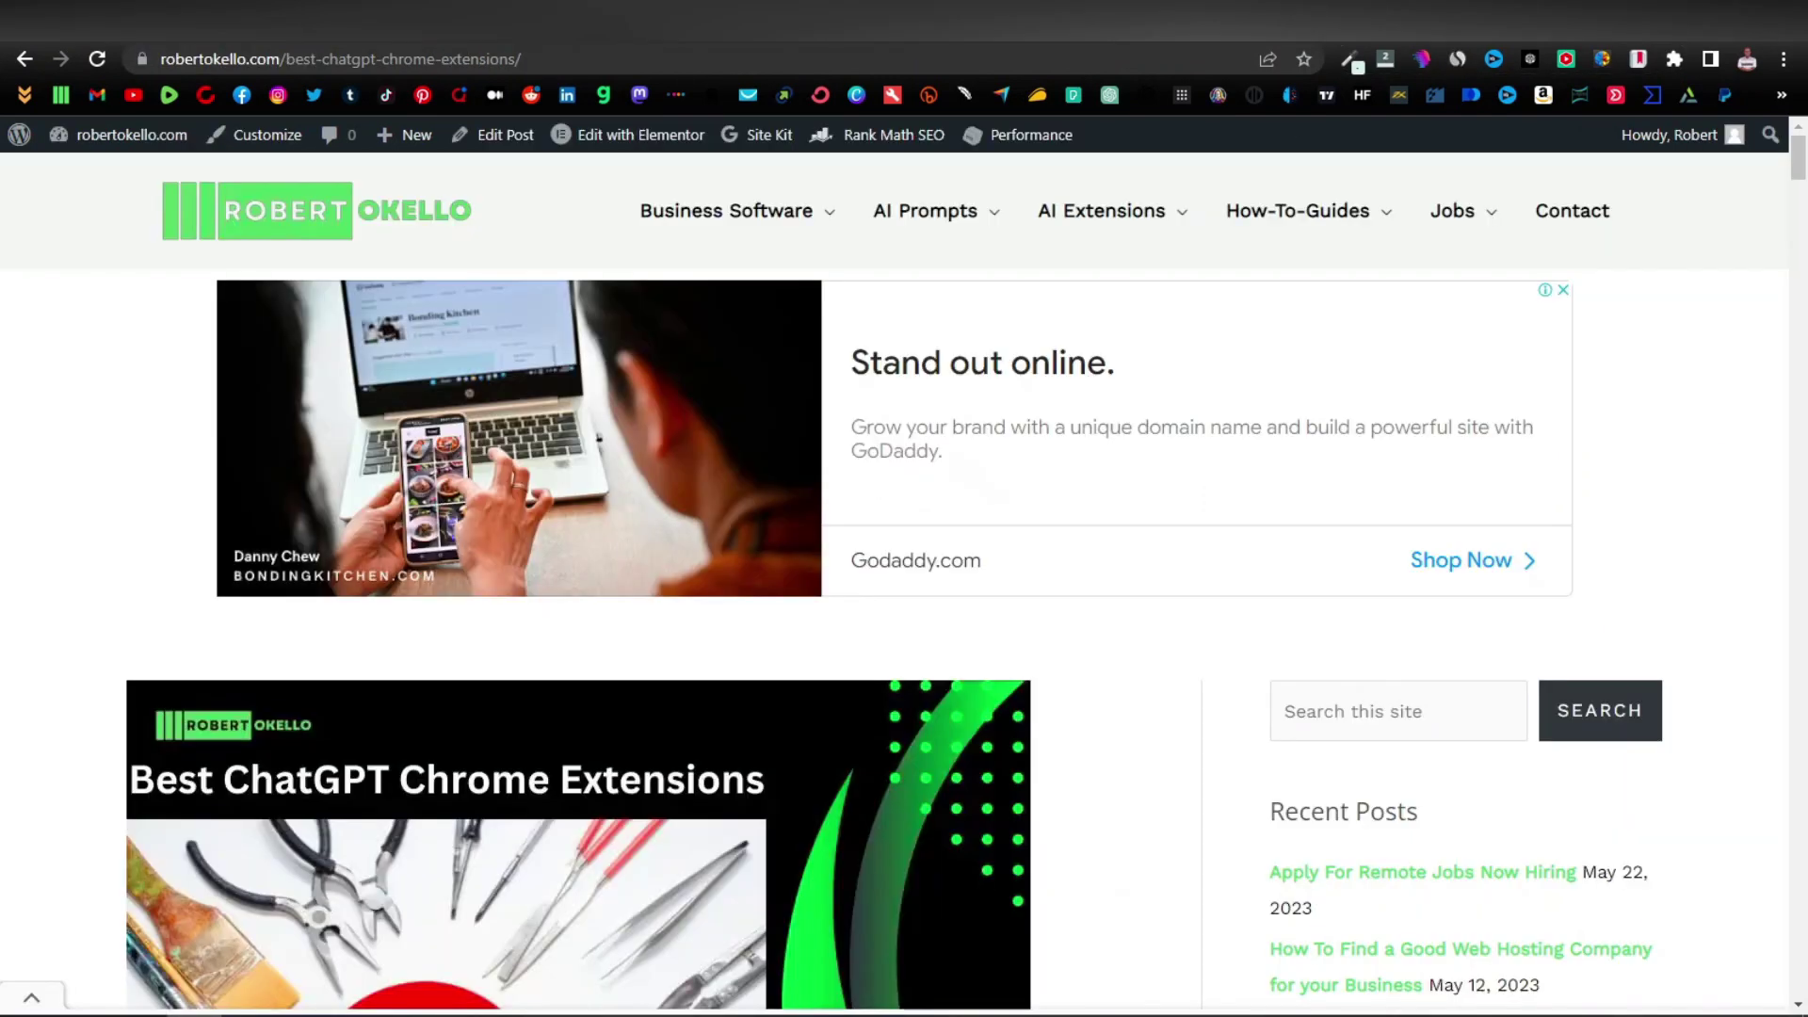
Step: Expand the robertokello.com article's Table of Contents to reveal all its headings, then return to Add Plugins
{"action": "scroll", "coordinate": [105, 624], "scroll_direction": "down", "scroll_amount": 8}
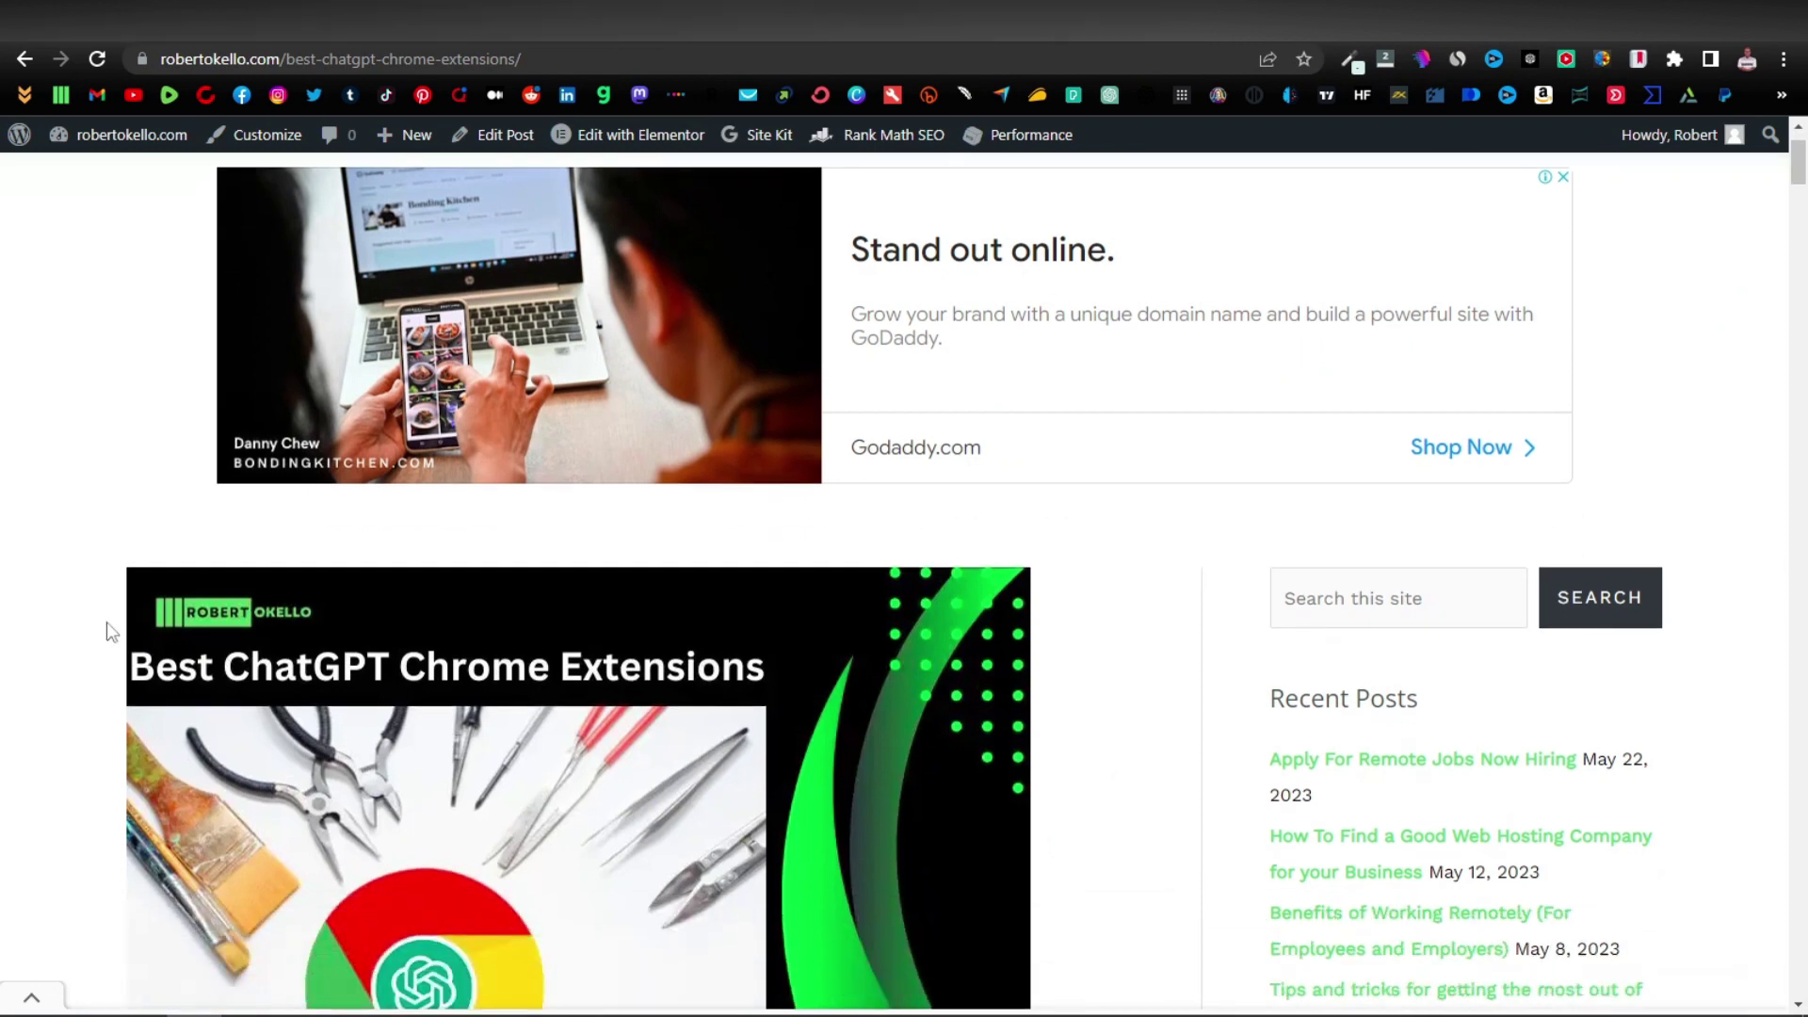
{"action": "scroll", "coordinate": [106, 624], "scroll_direction": "down", "scroll_amount": 7}
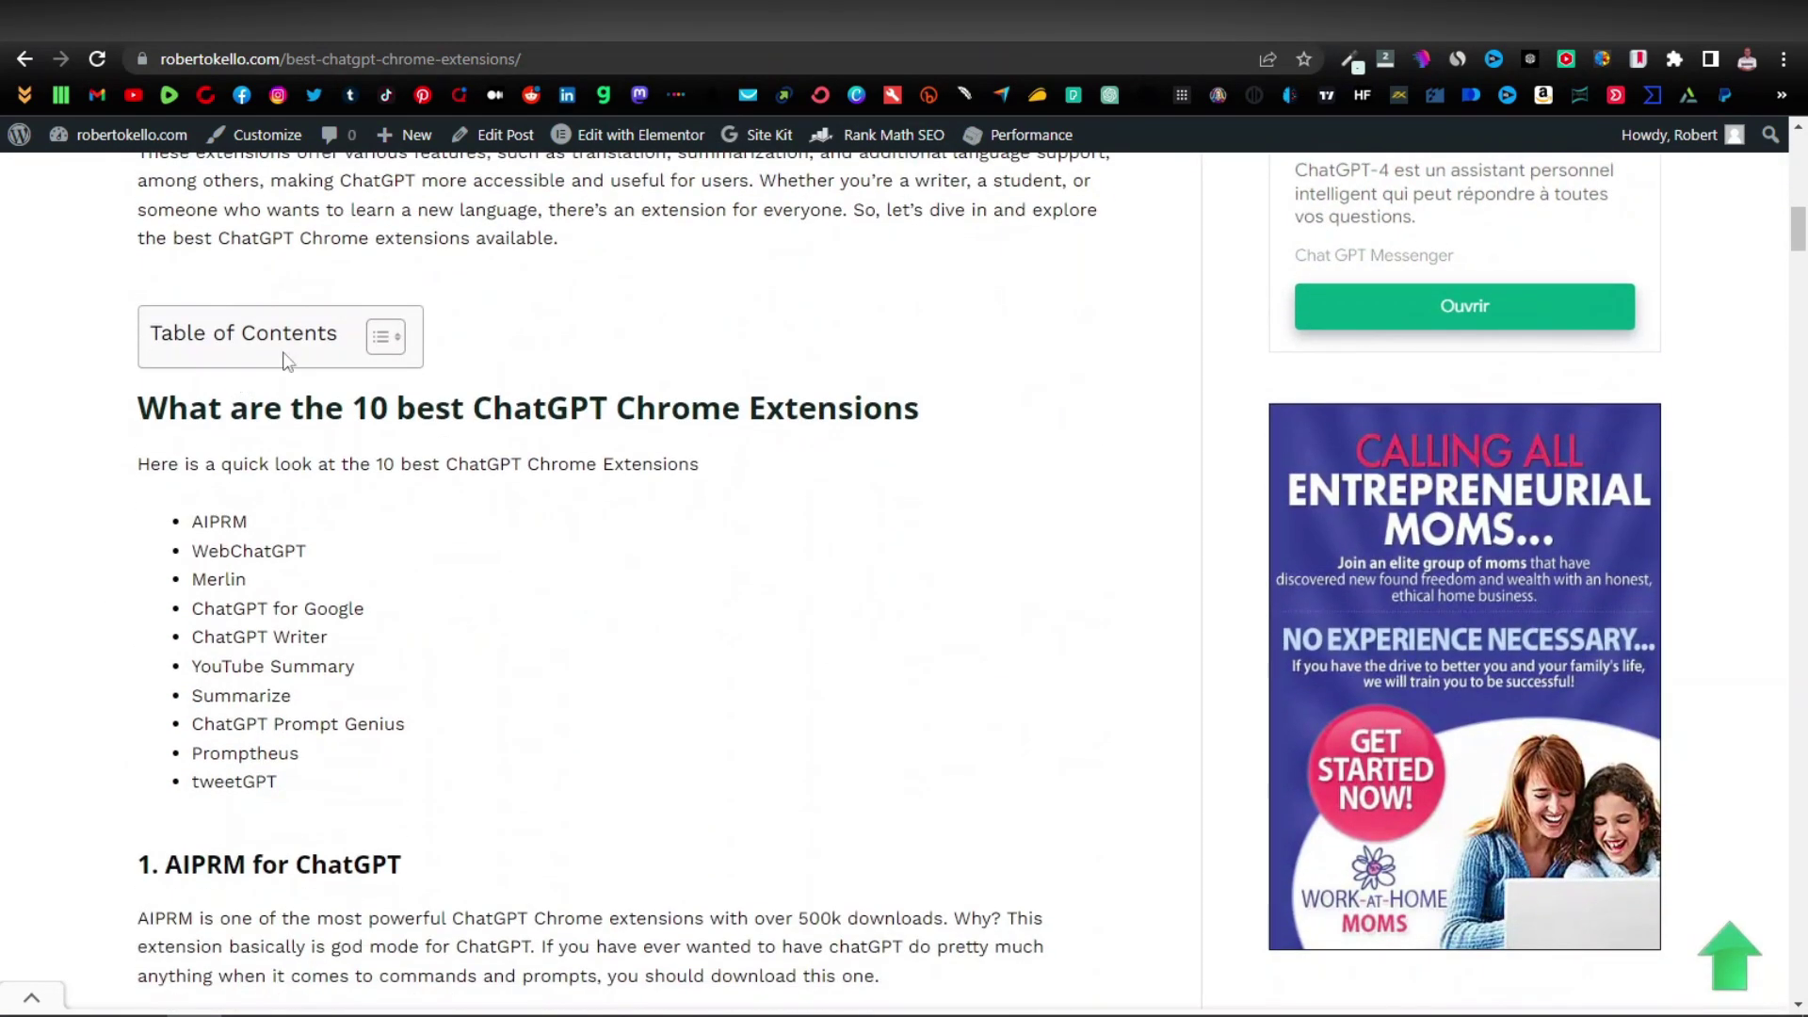
{"action": "left_click", "coordinate": [388, 337]}
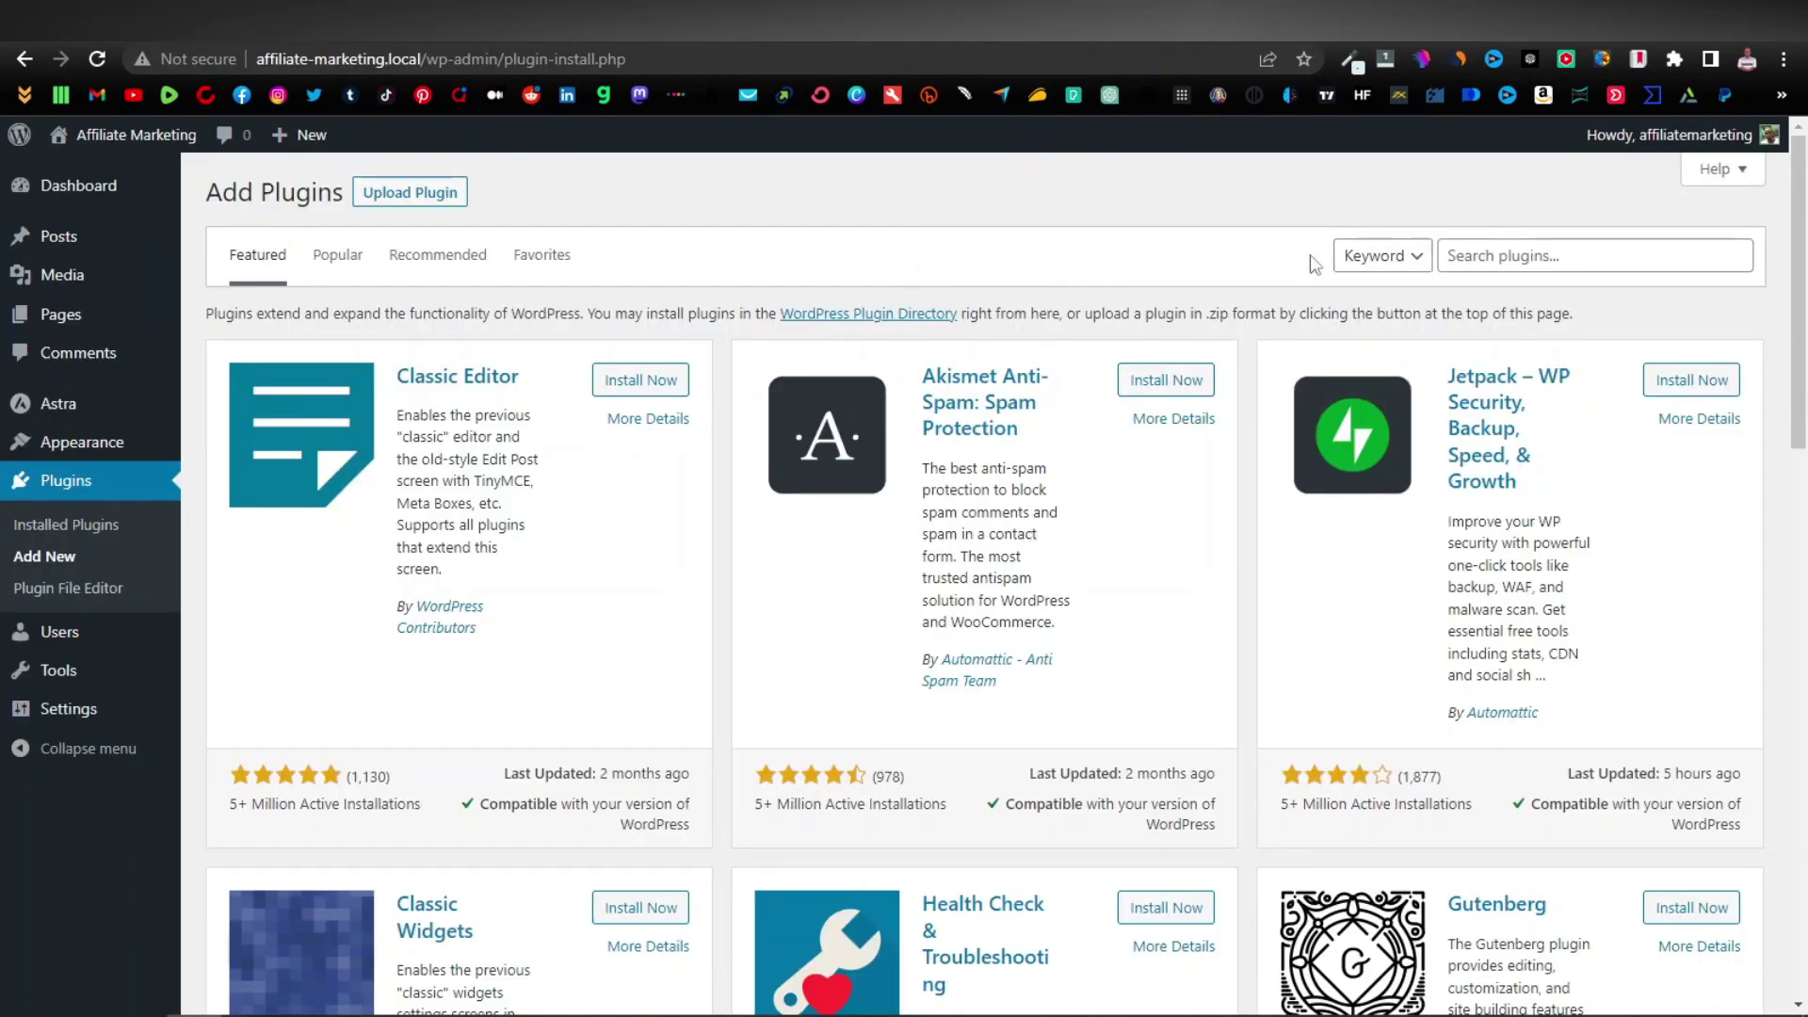
{"action": "left_click", "coordinate": [1477, 254]}
Step: Search 'table of contents' and install and activate Easy Table of Contents 2.0.49
{"action": "type", "text": "table of contents"}
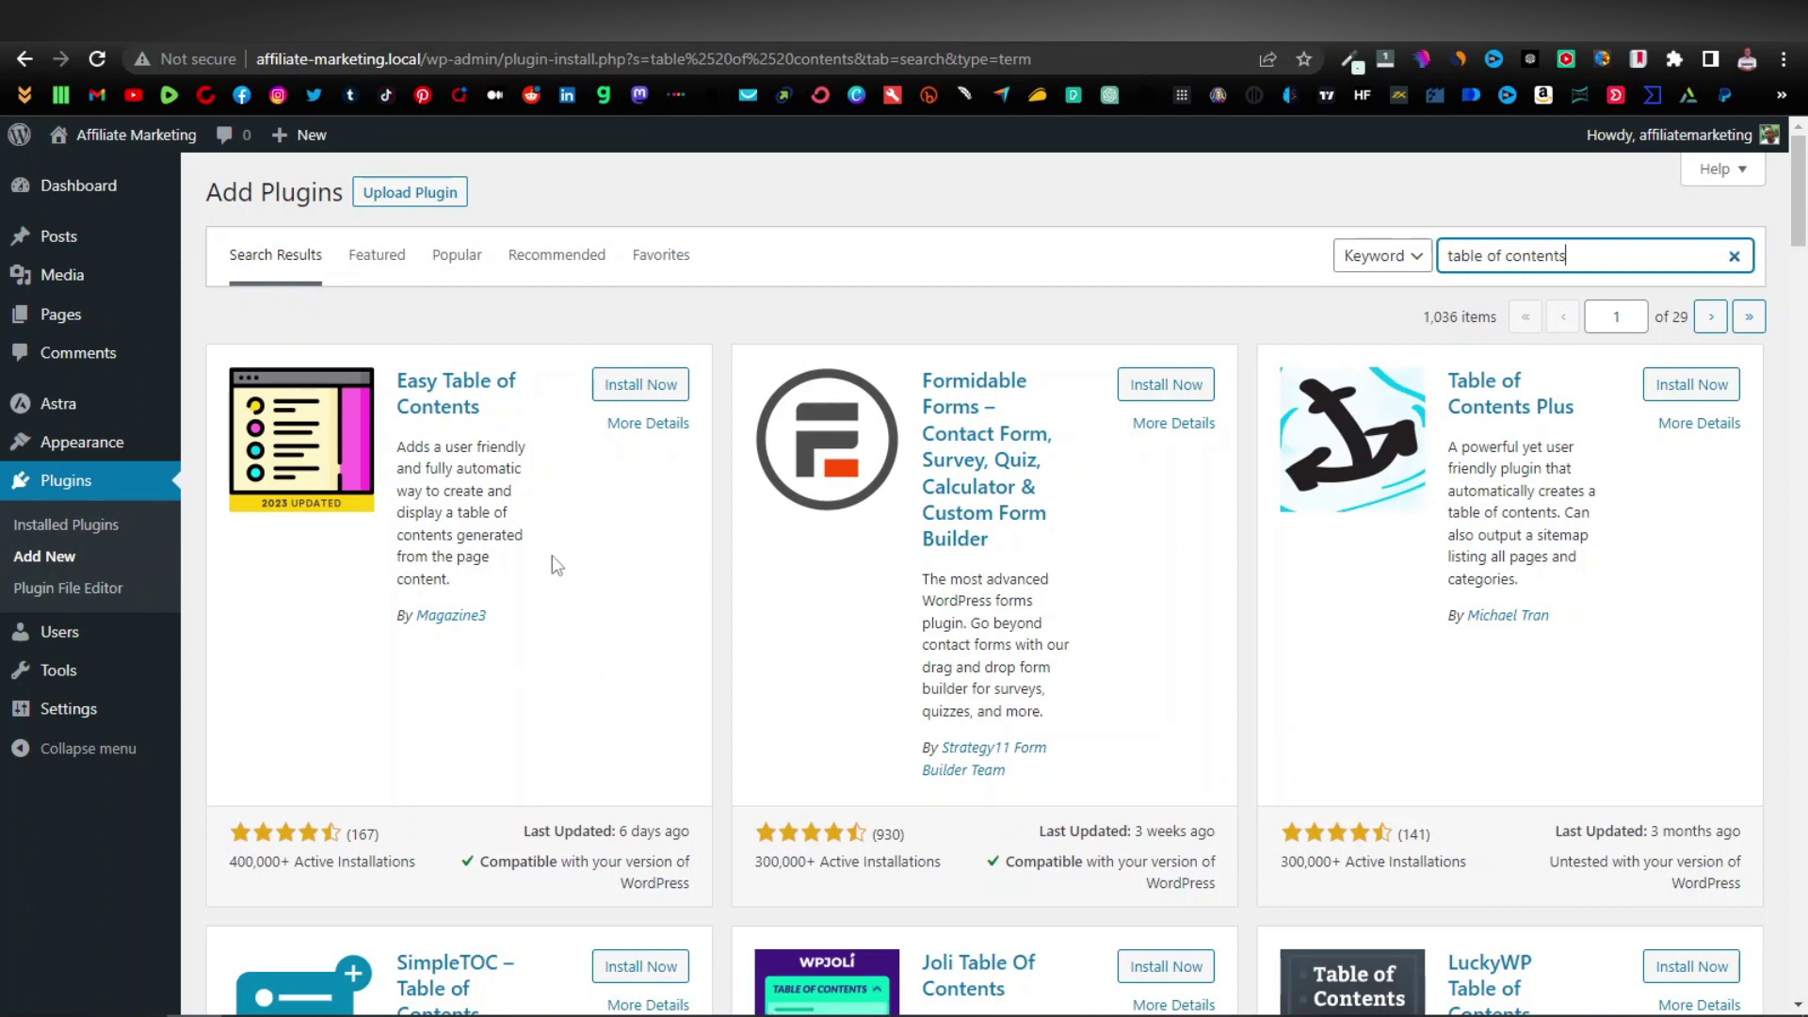
{"action": "left_click", "coordinate": [642, 385]}
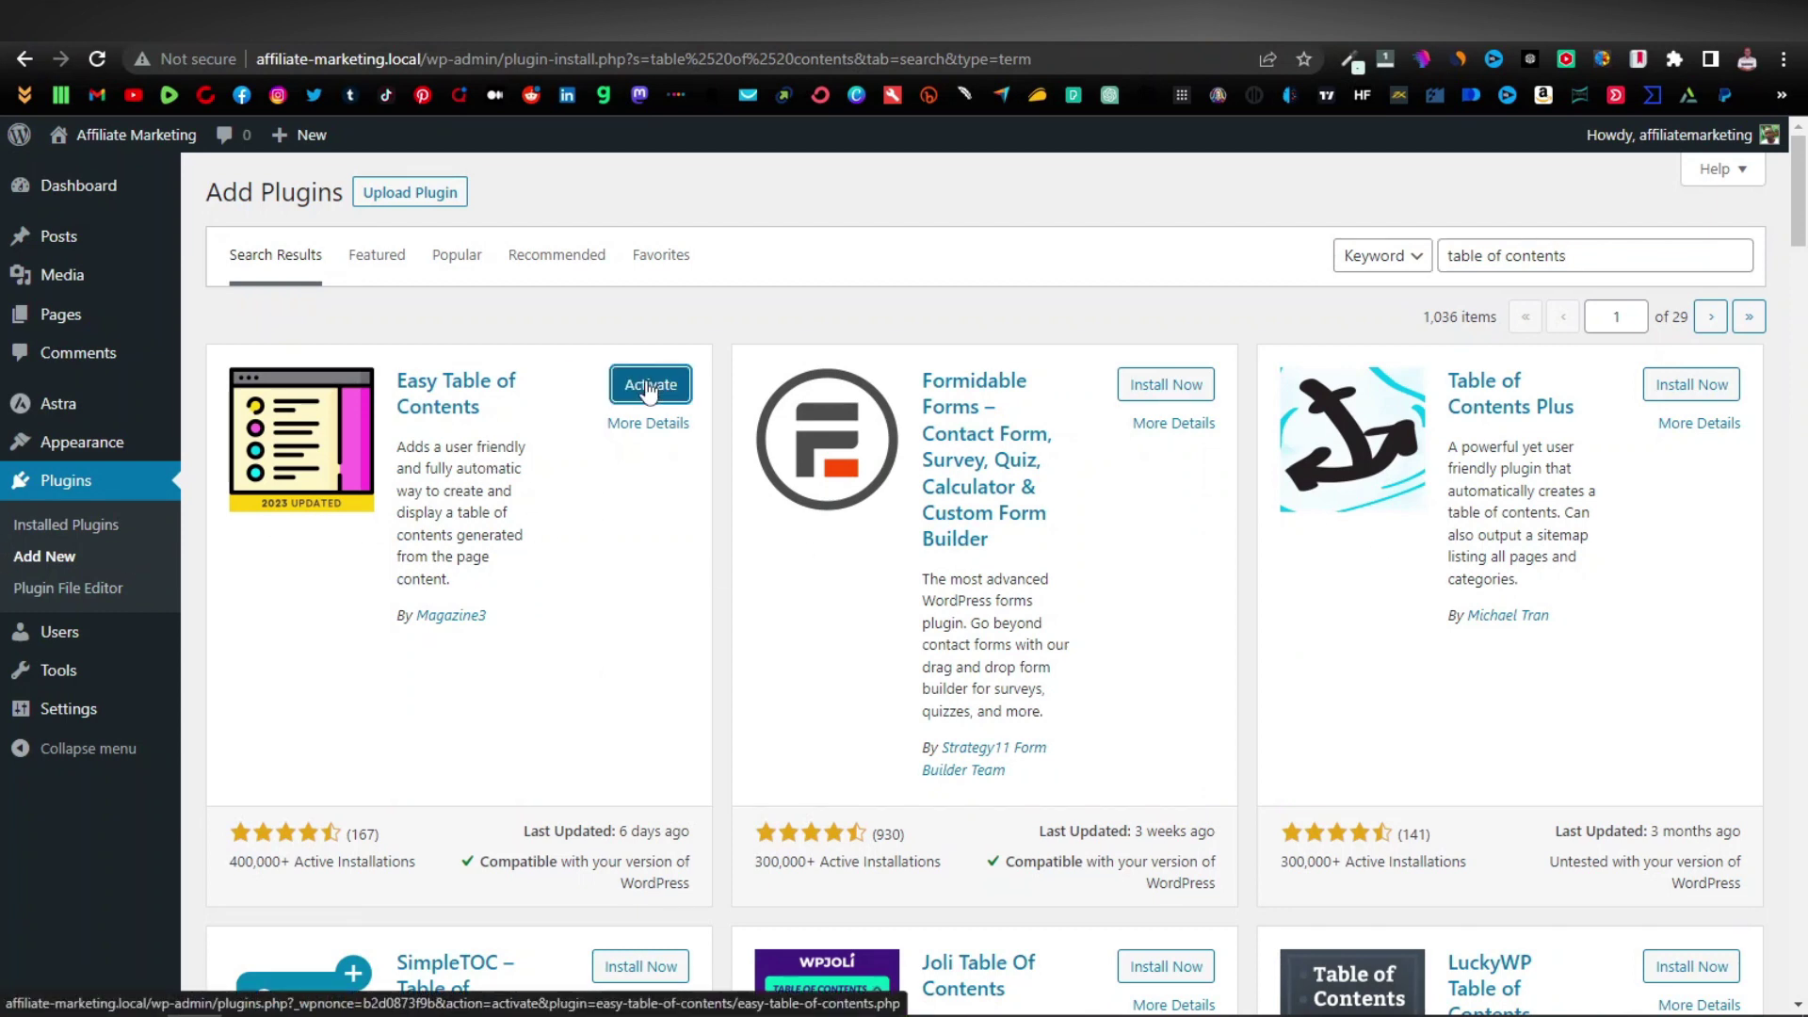
{"action": "left_click", "coordinate": [648, 387]}
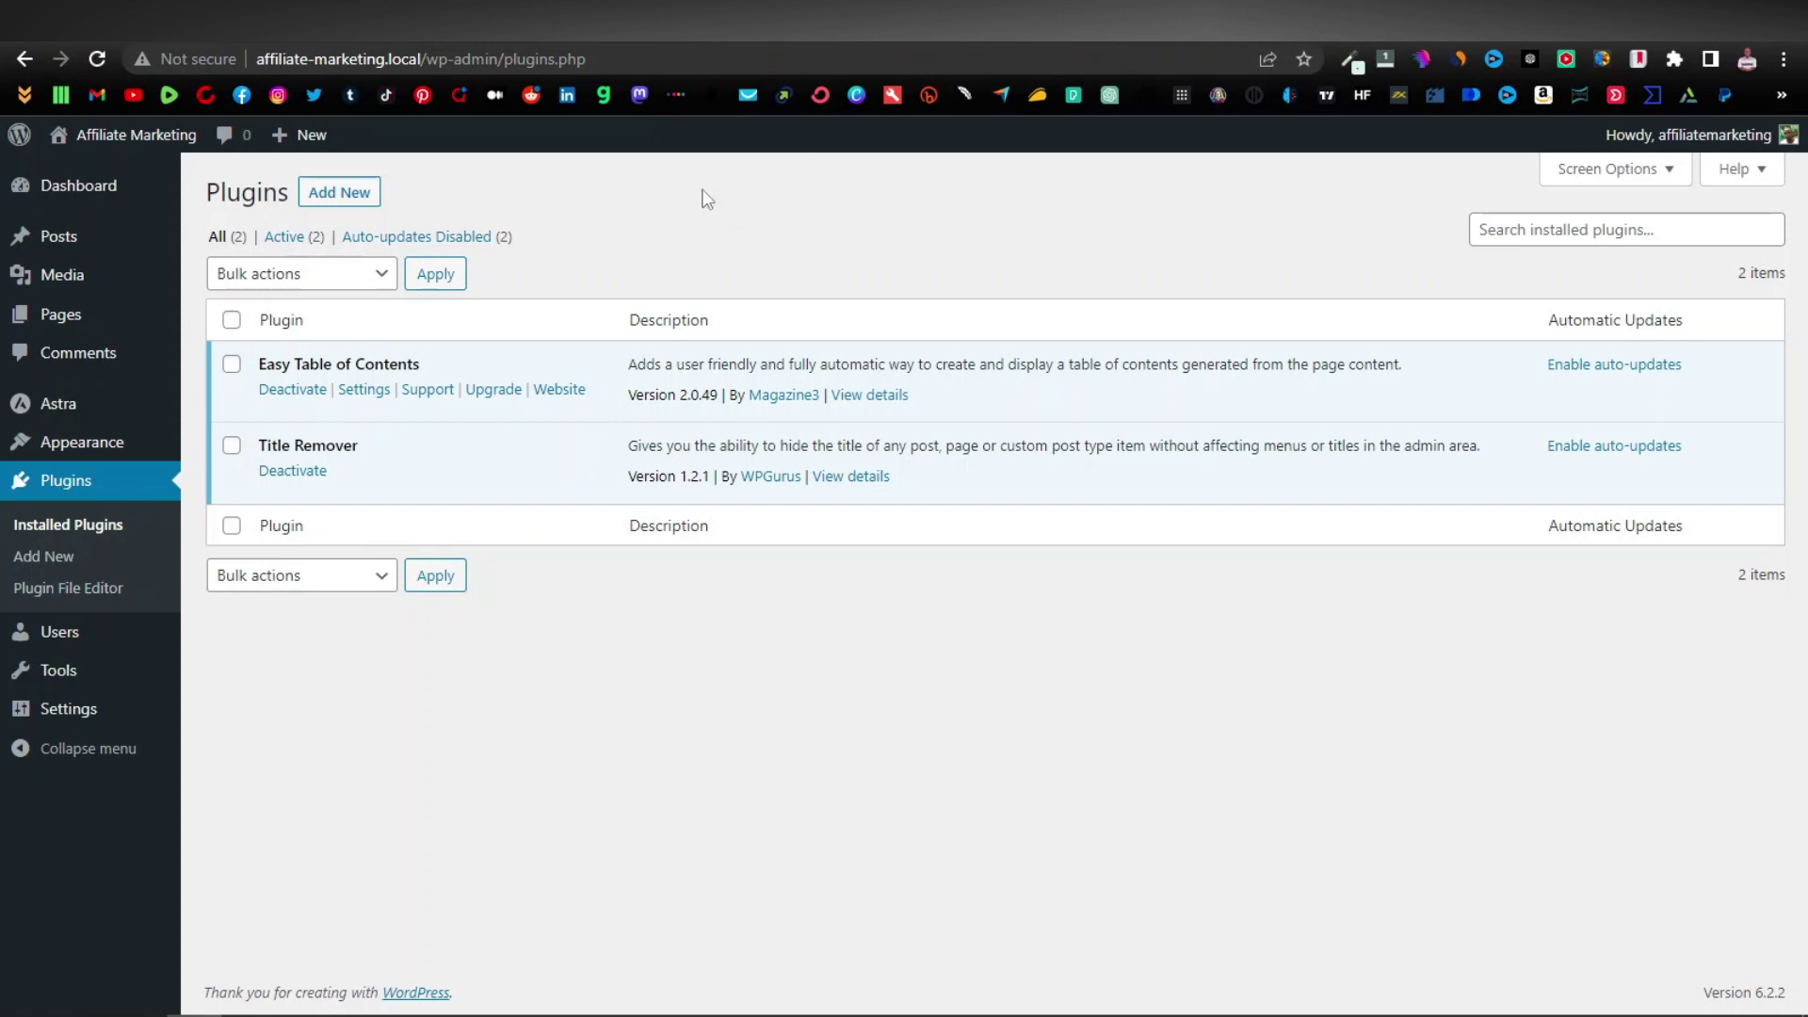
Step: Search Add New for 'updraft' and install and activate UpdraftPlus Backup/Restore 1.23.4
{"action": "left_click", "coordinate": [338, 192]}
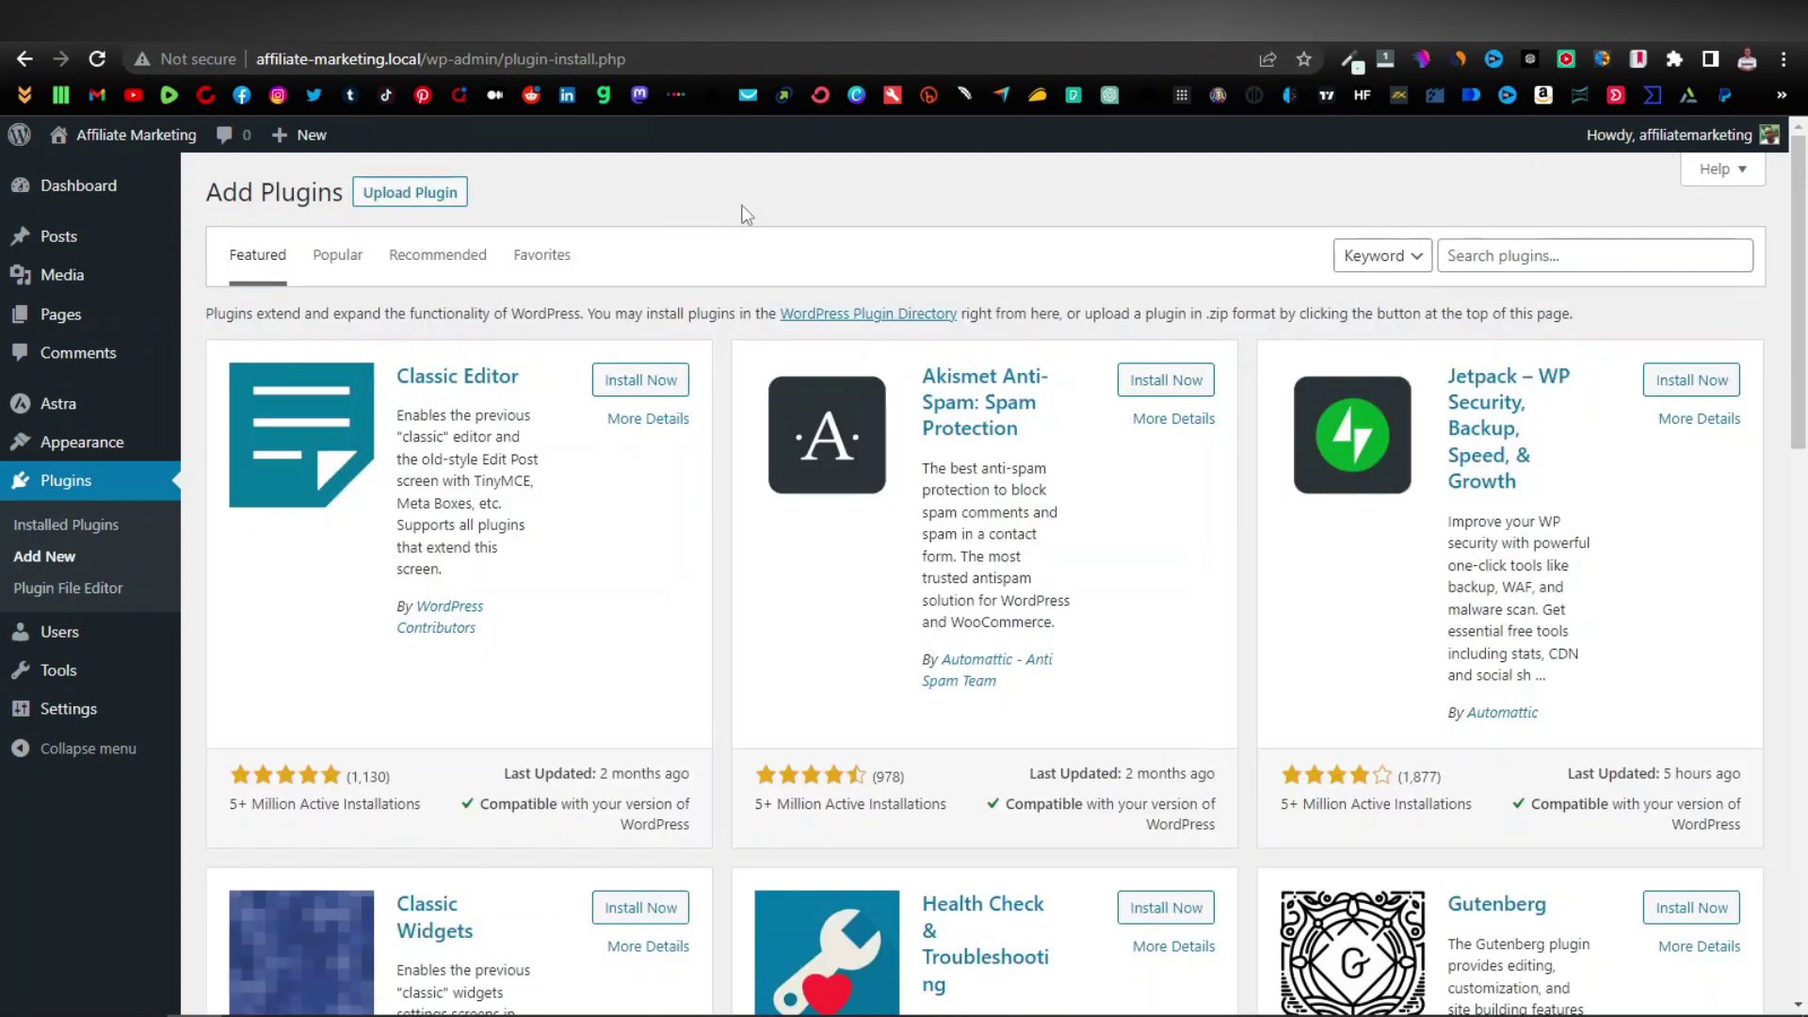
{"action": "left_click", "coordinate": [1498, 256]}
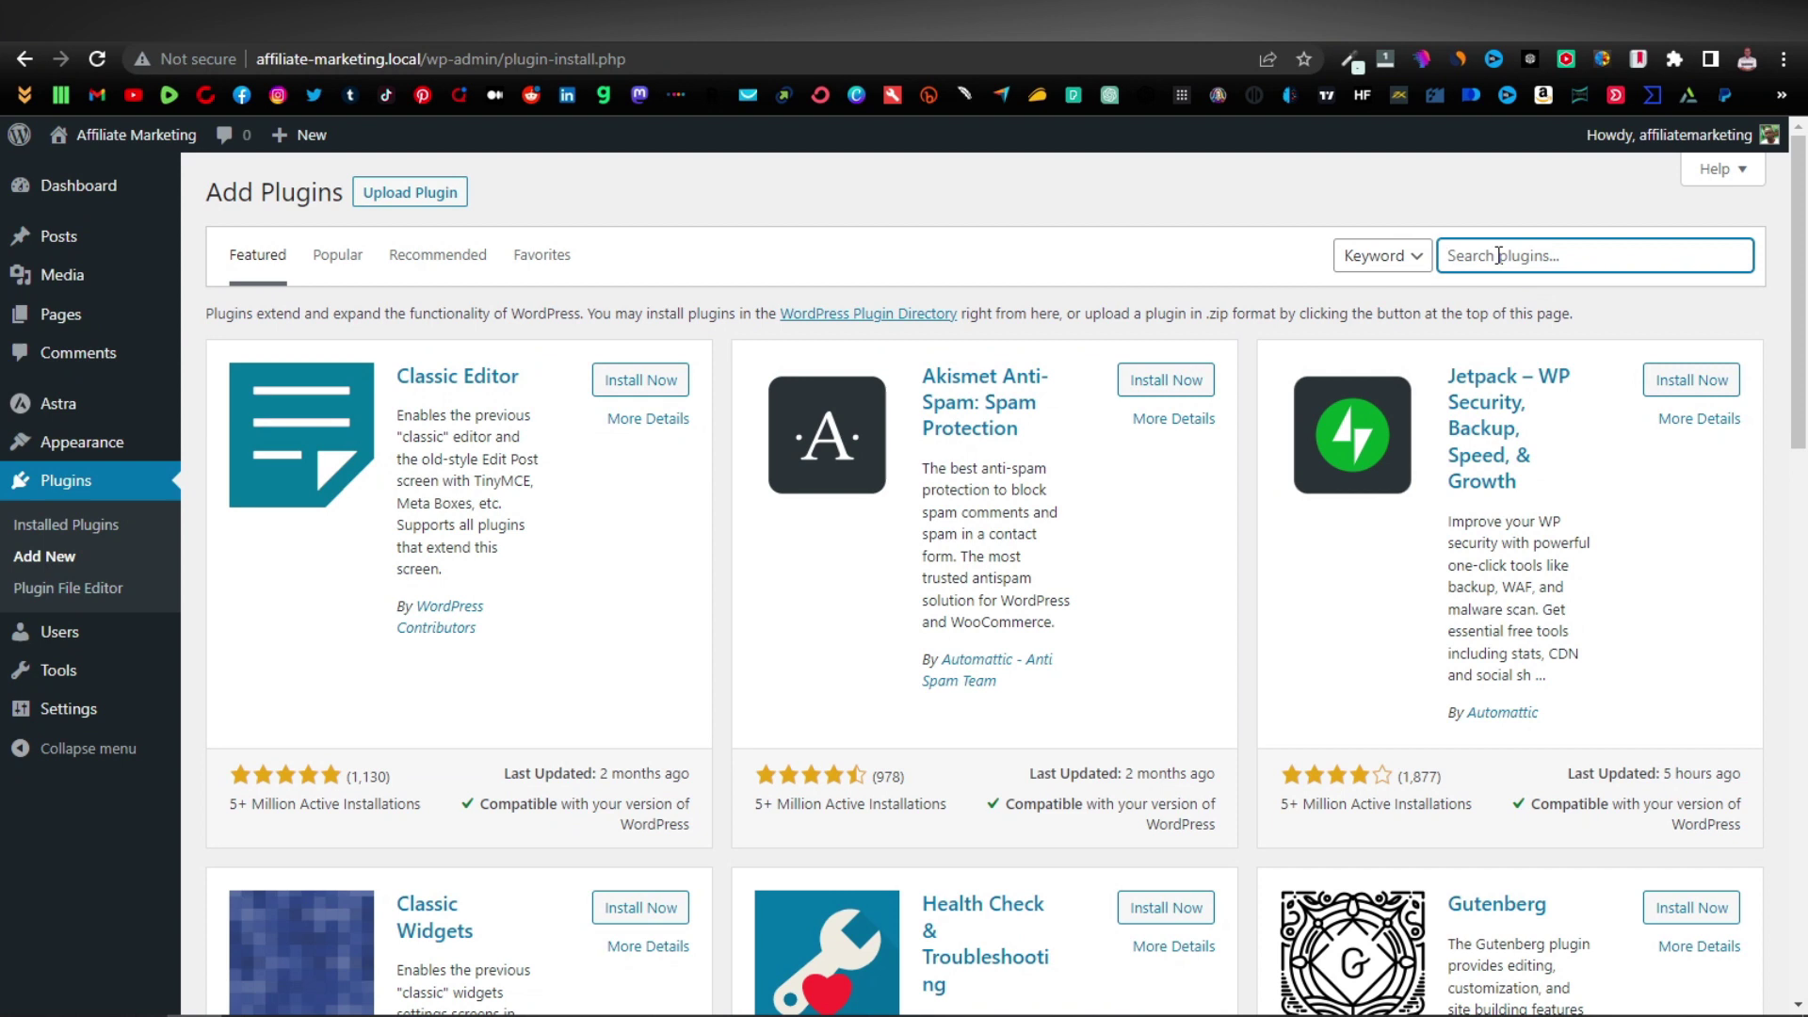
{"action": "type", "text": "updraft"}
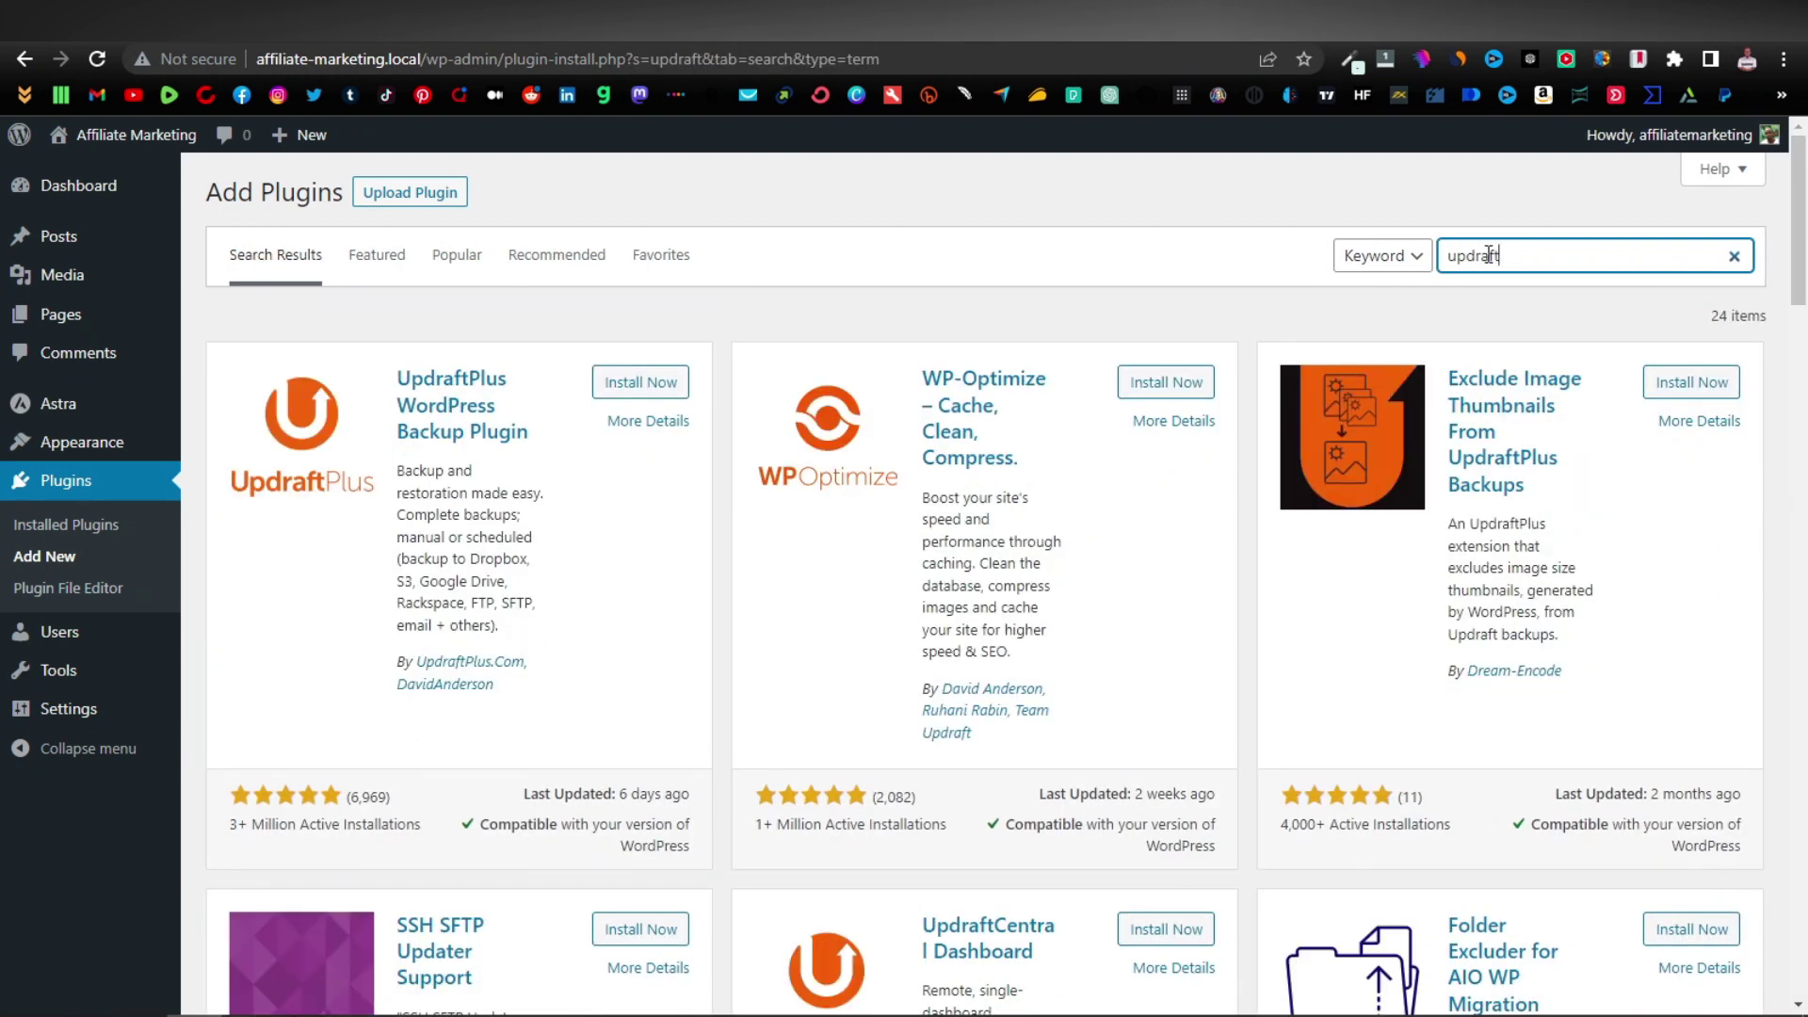
{"action": "left_click", "coordinate": [641, 385]}
{"action": "left_click", "coordinate": [642, 384]}
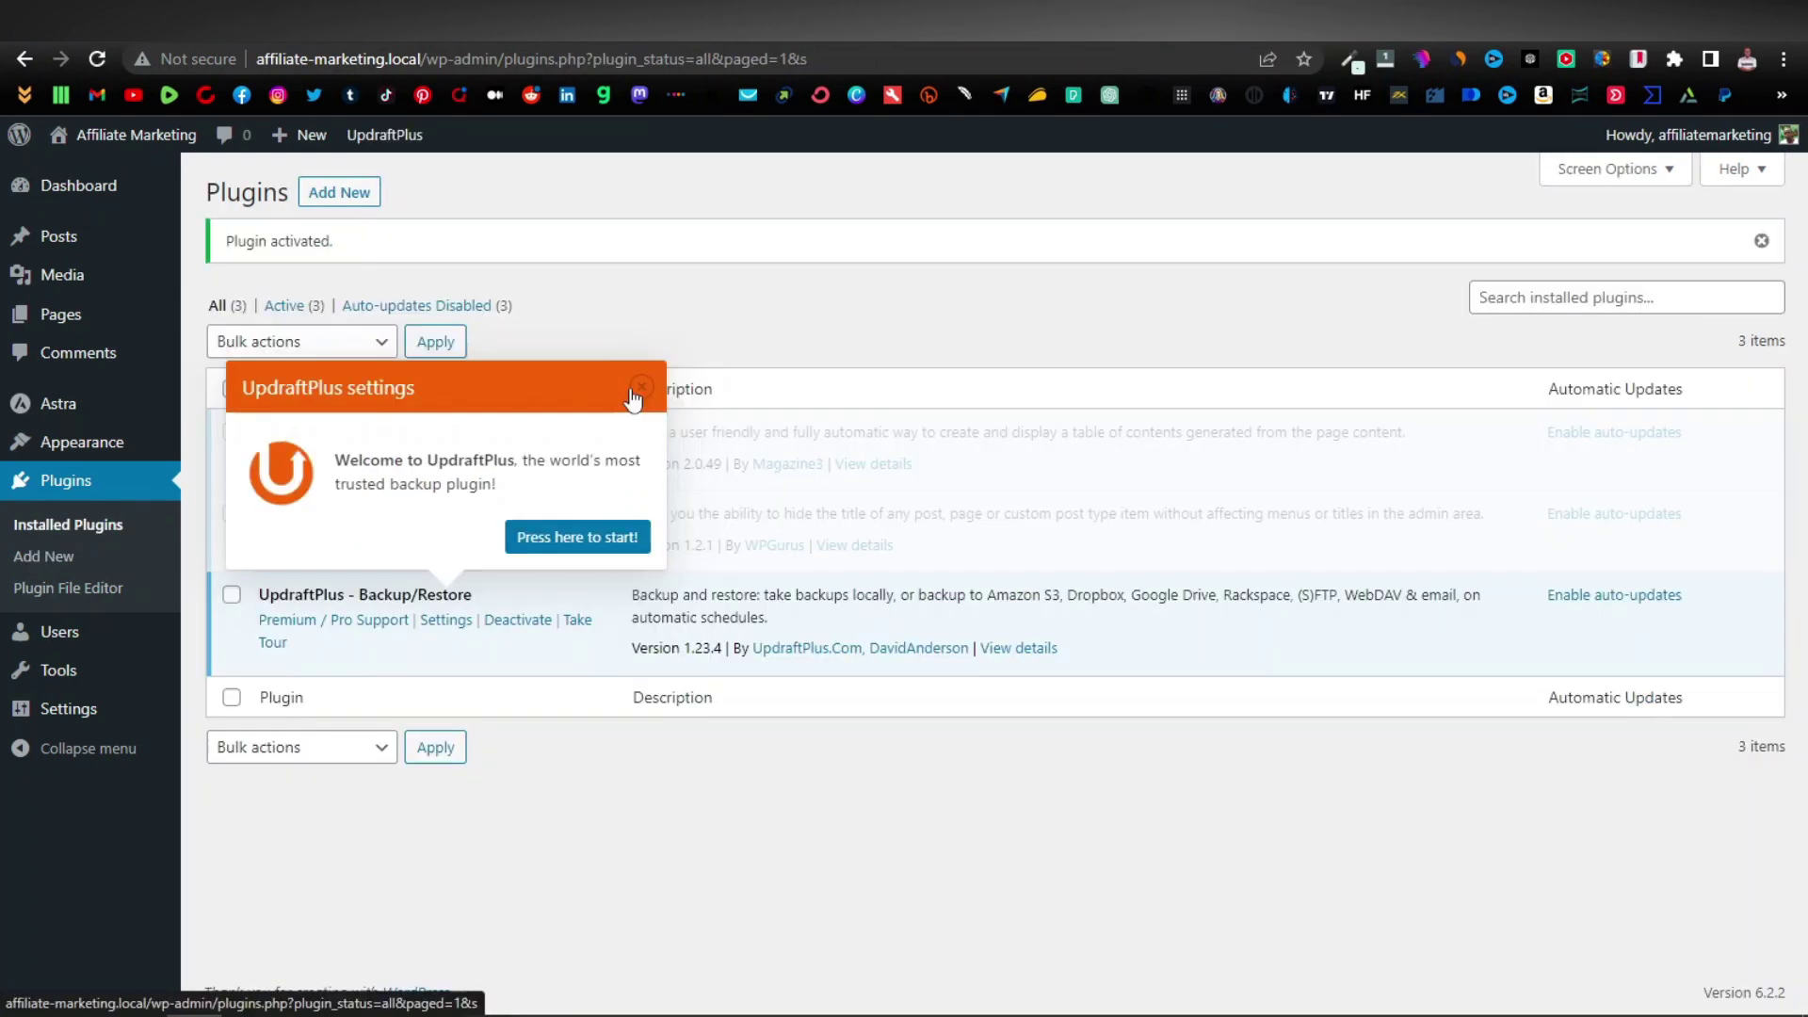
Step: In UpdraftPlus settings, schedule files and database backups Daily, retaining 1 backup each
{"action": "left_click", "coordinate": [592, 545]}
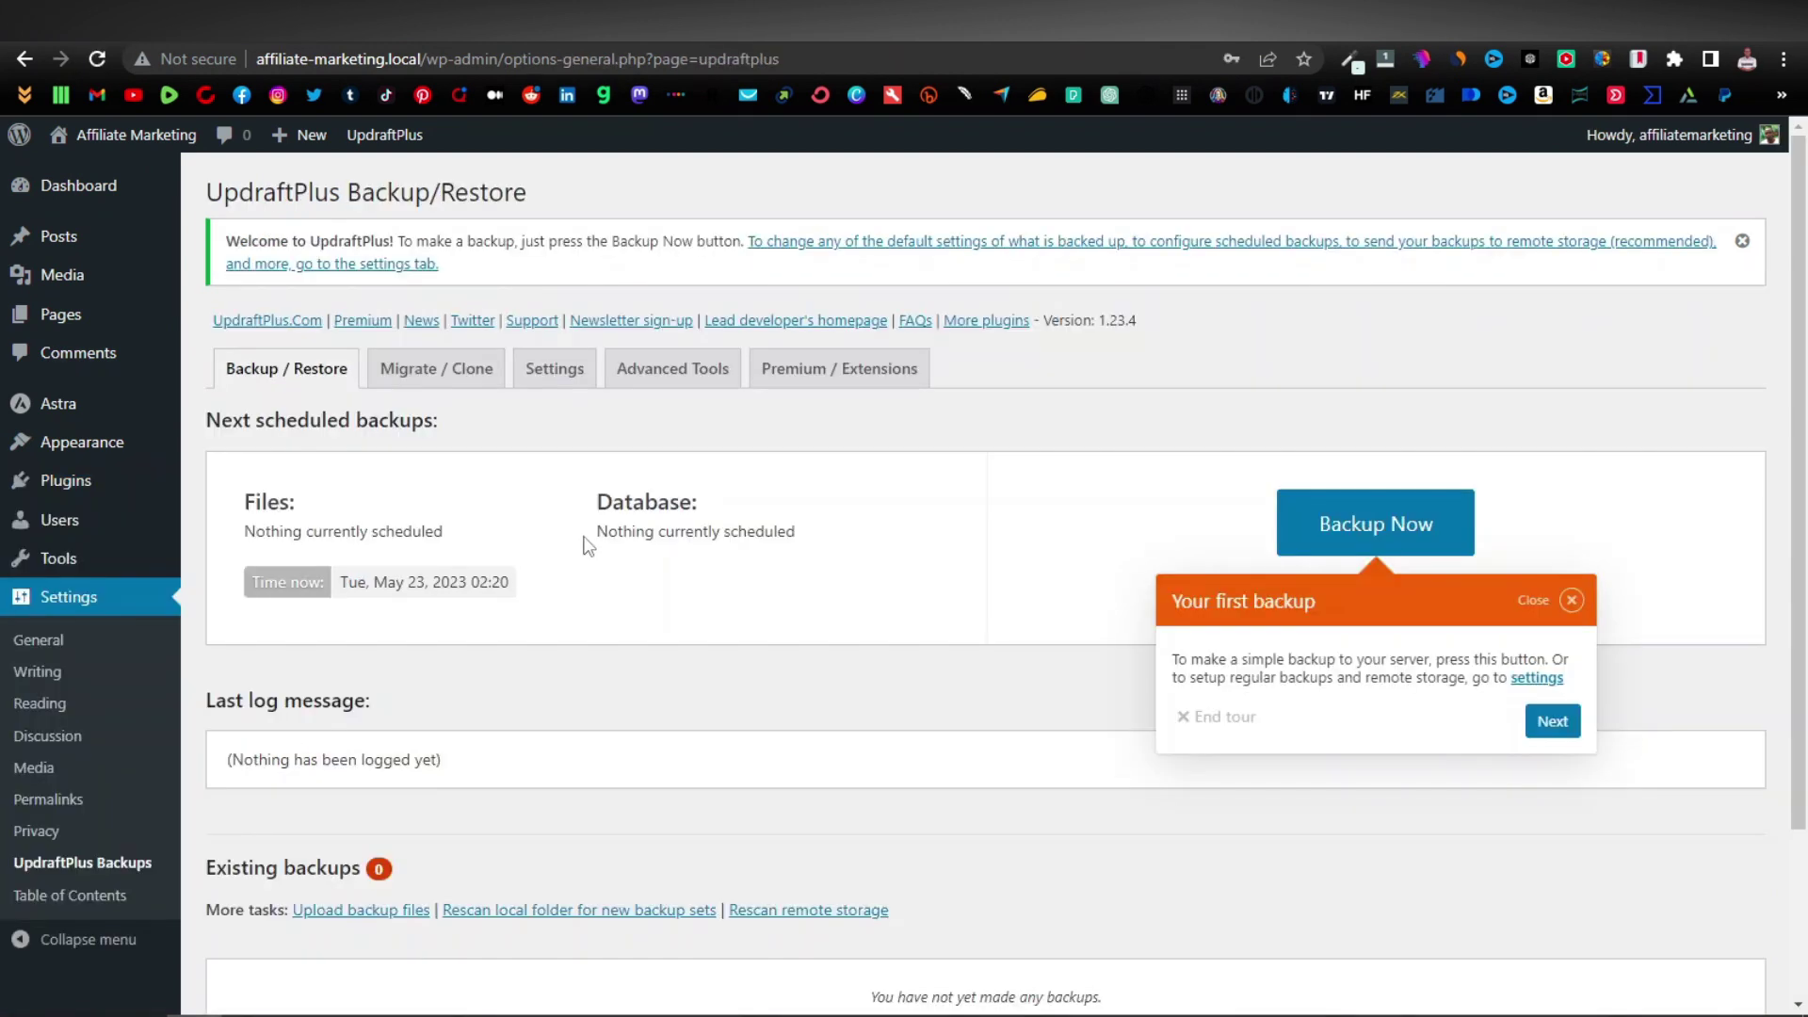
{"action": "left_click", "coordinate": [1567, 603]}
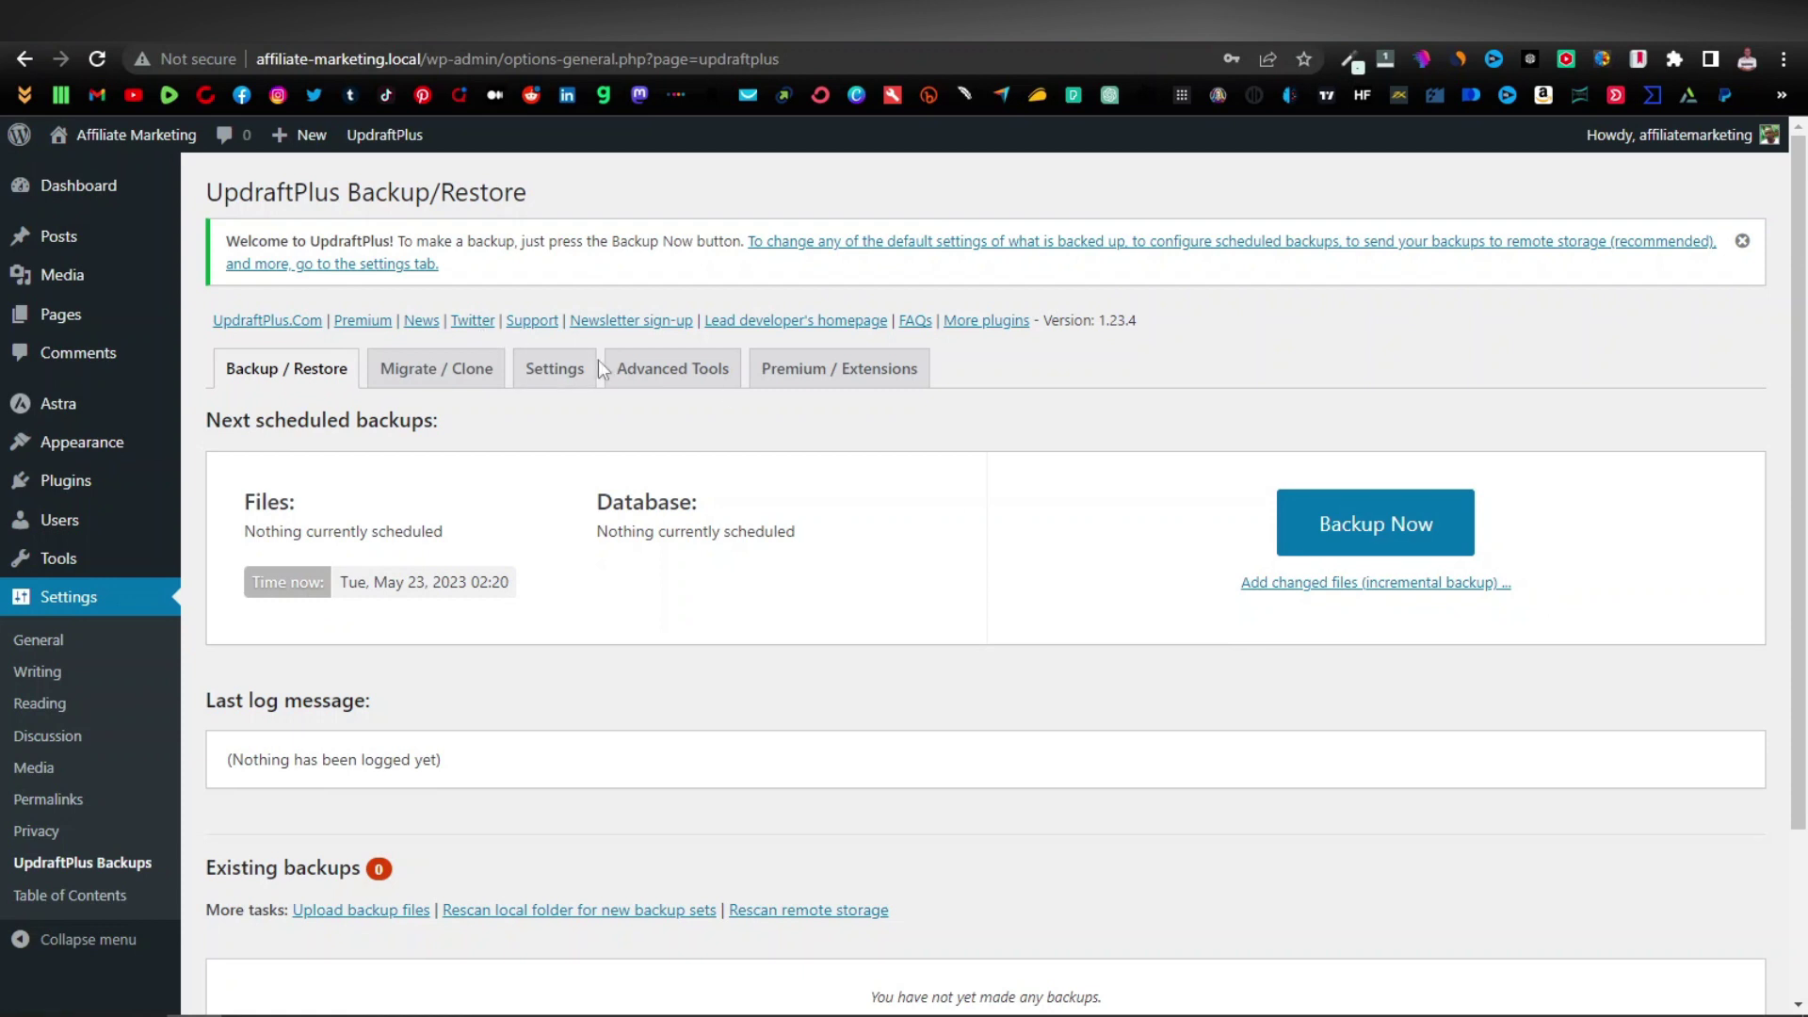
{"action": "left_click", "coordinate": [556, 370]}
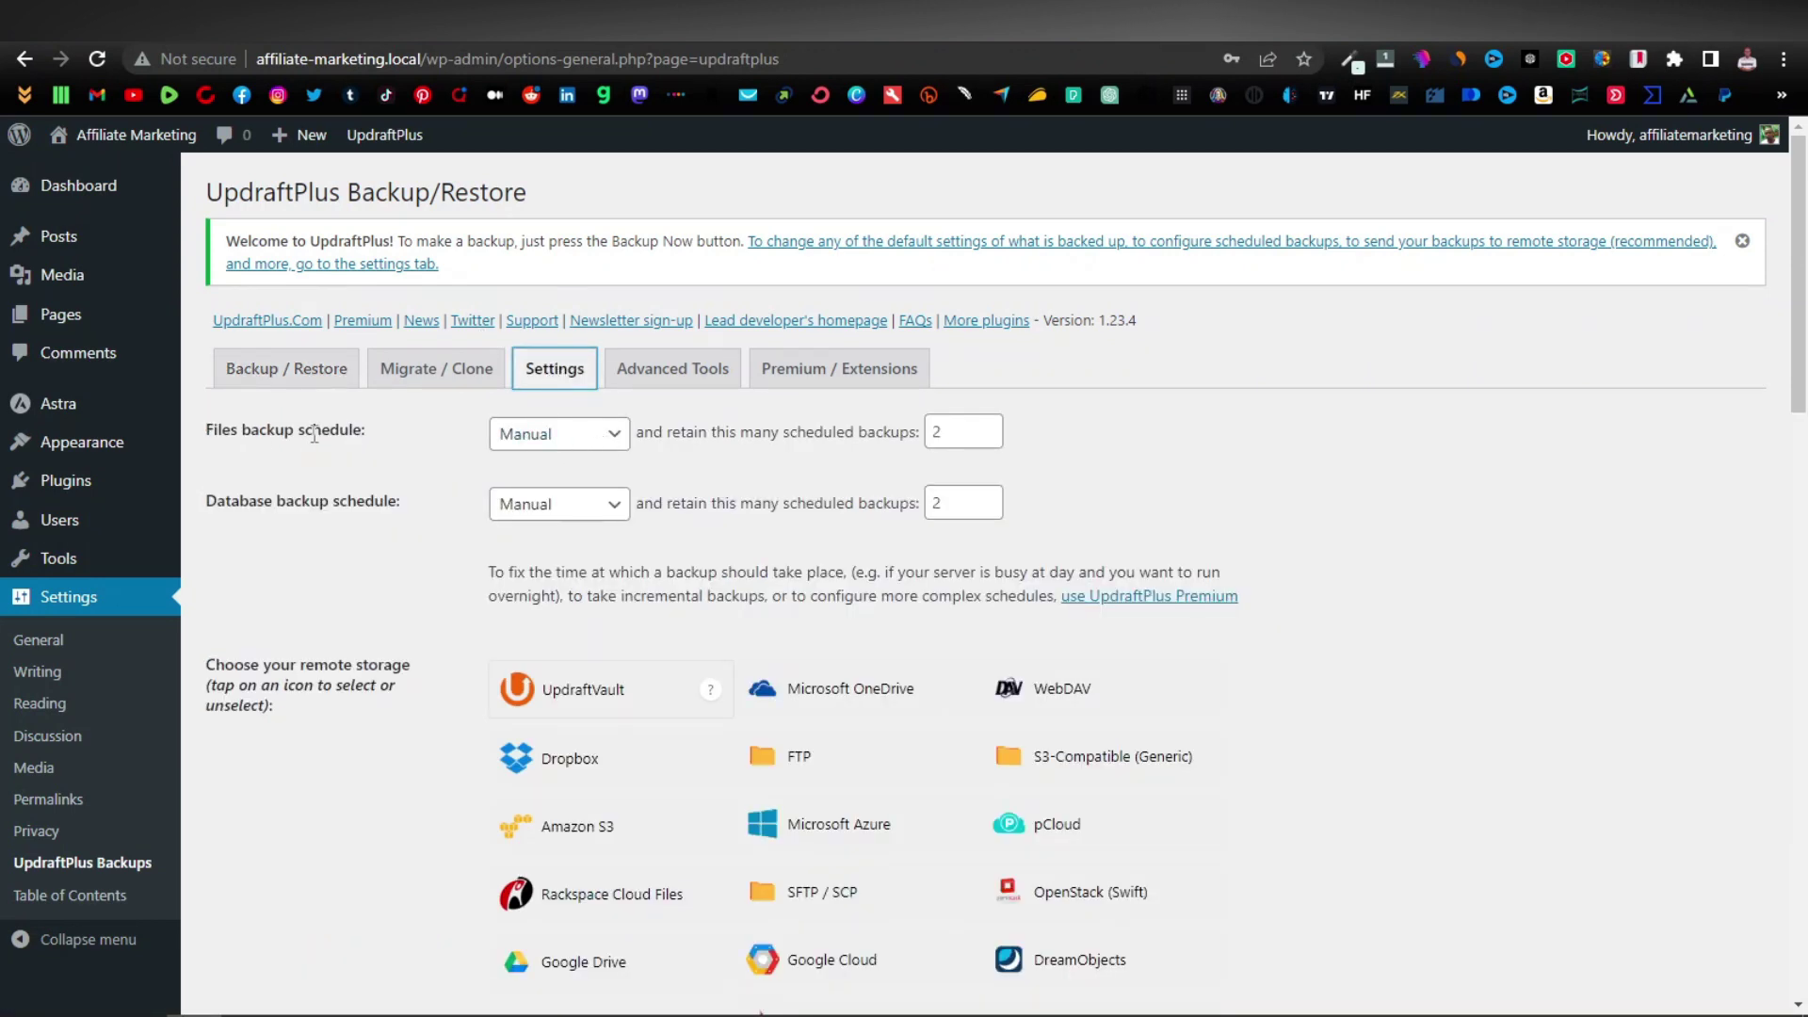
{"action": "left_click", "coordinate": [617, 441]}
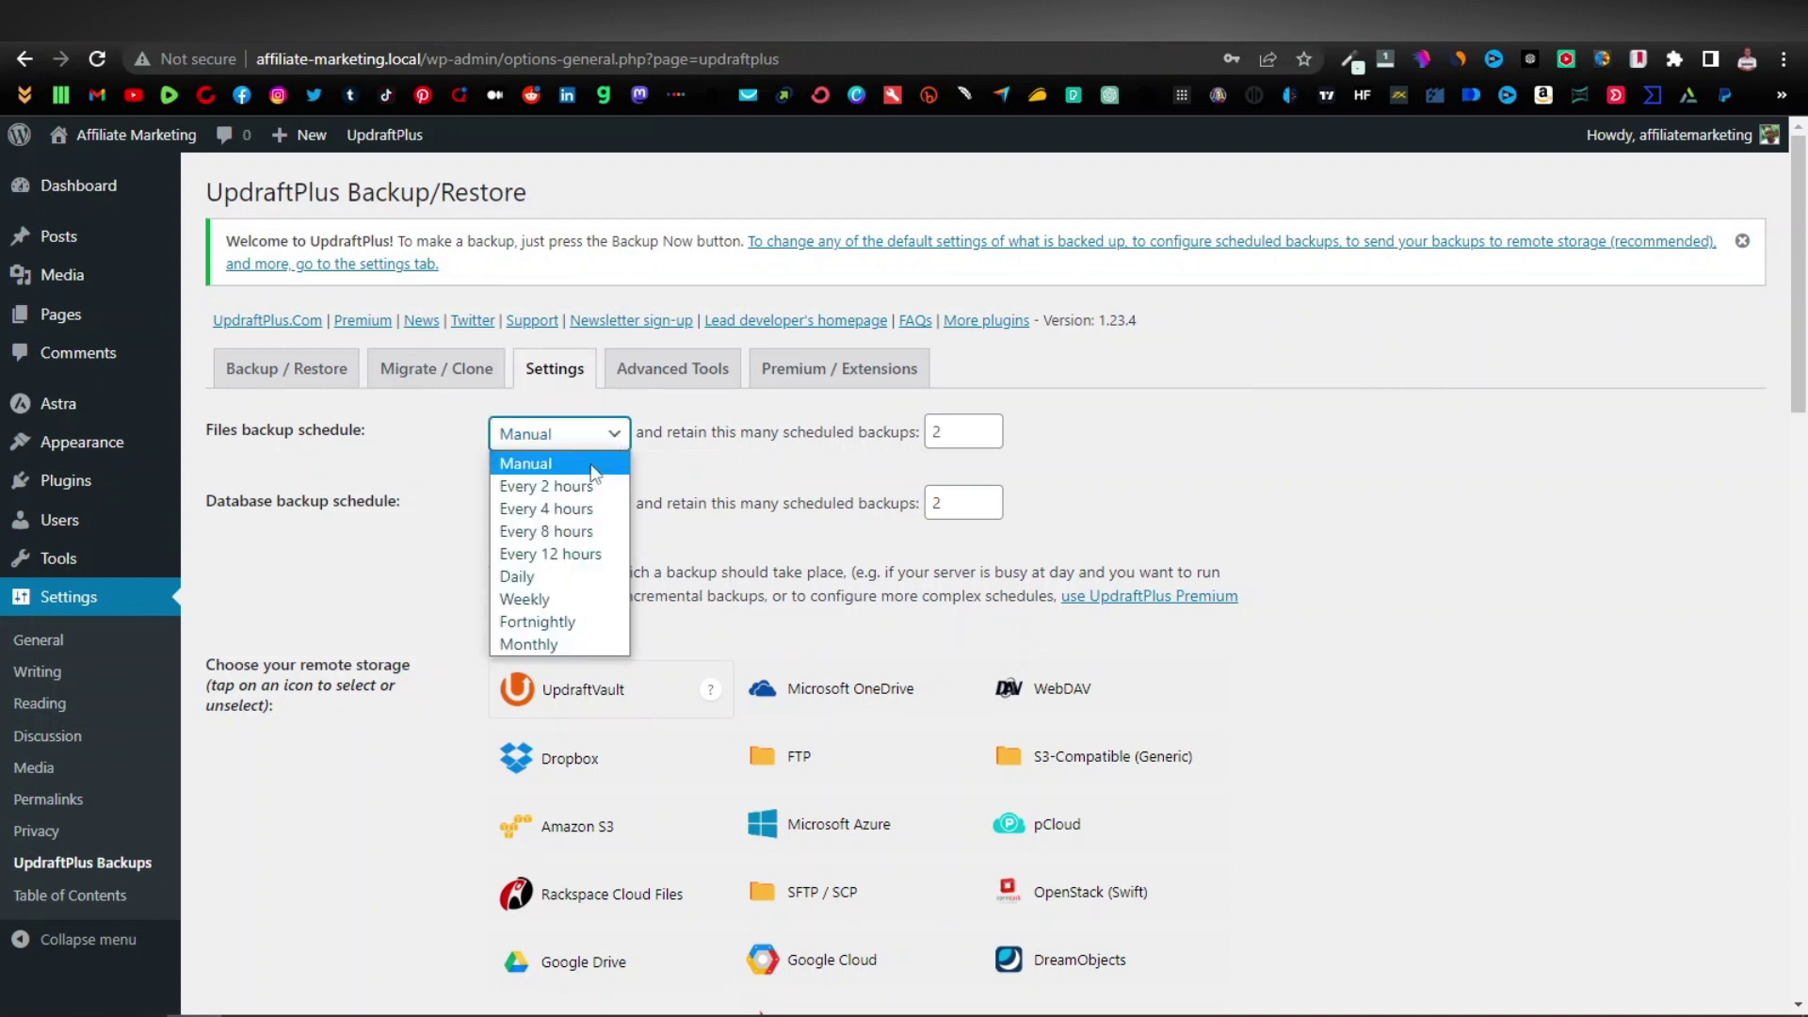
{"action": "left_click", "coordinate": [548, 578]}
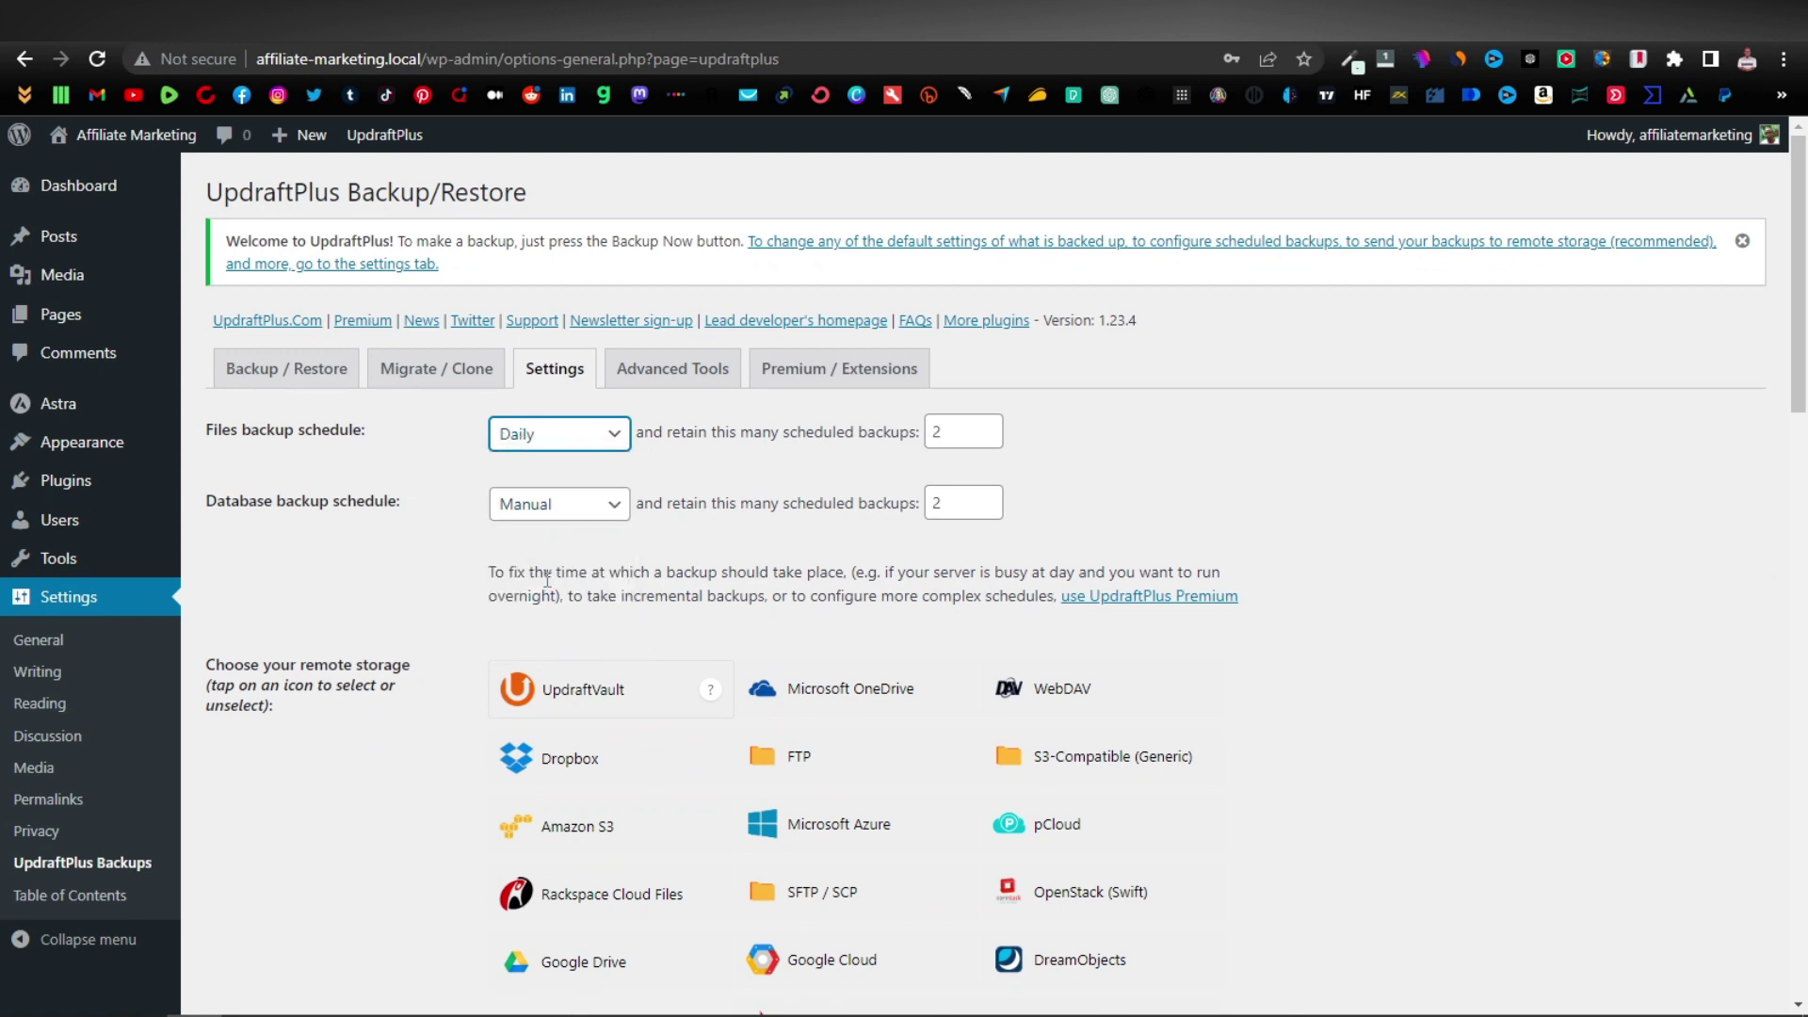
{"action": "left_click", "coordinate": [612, 503]}
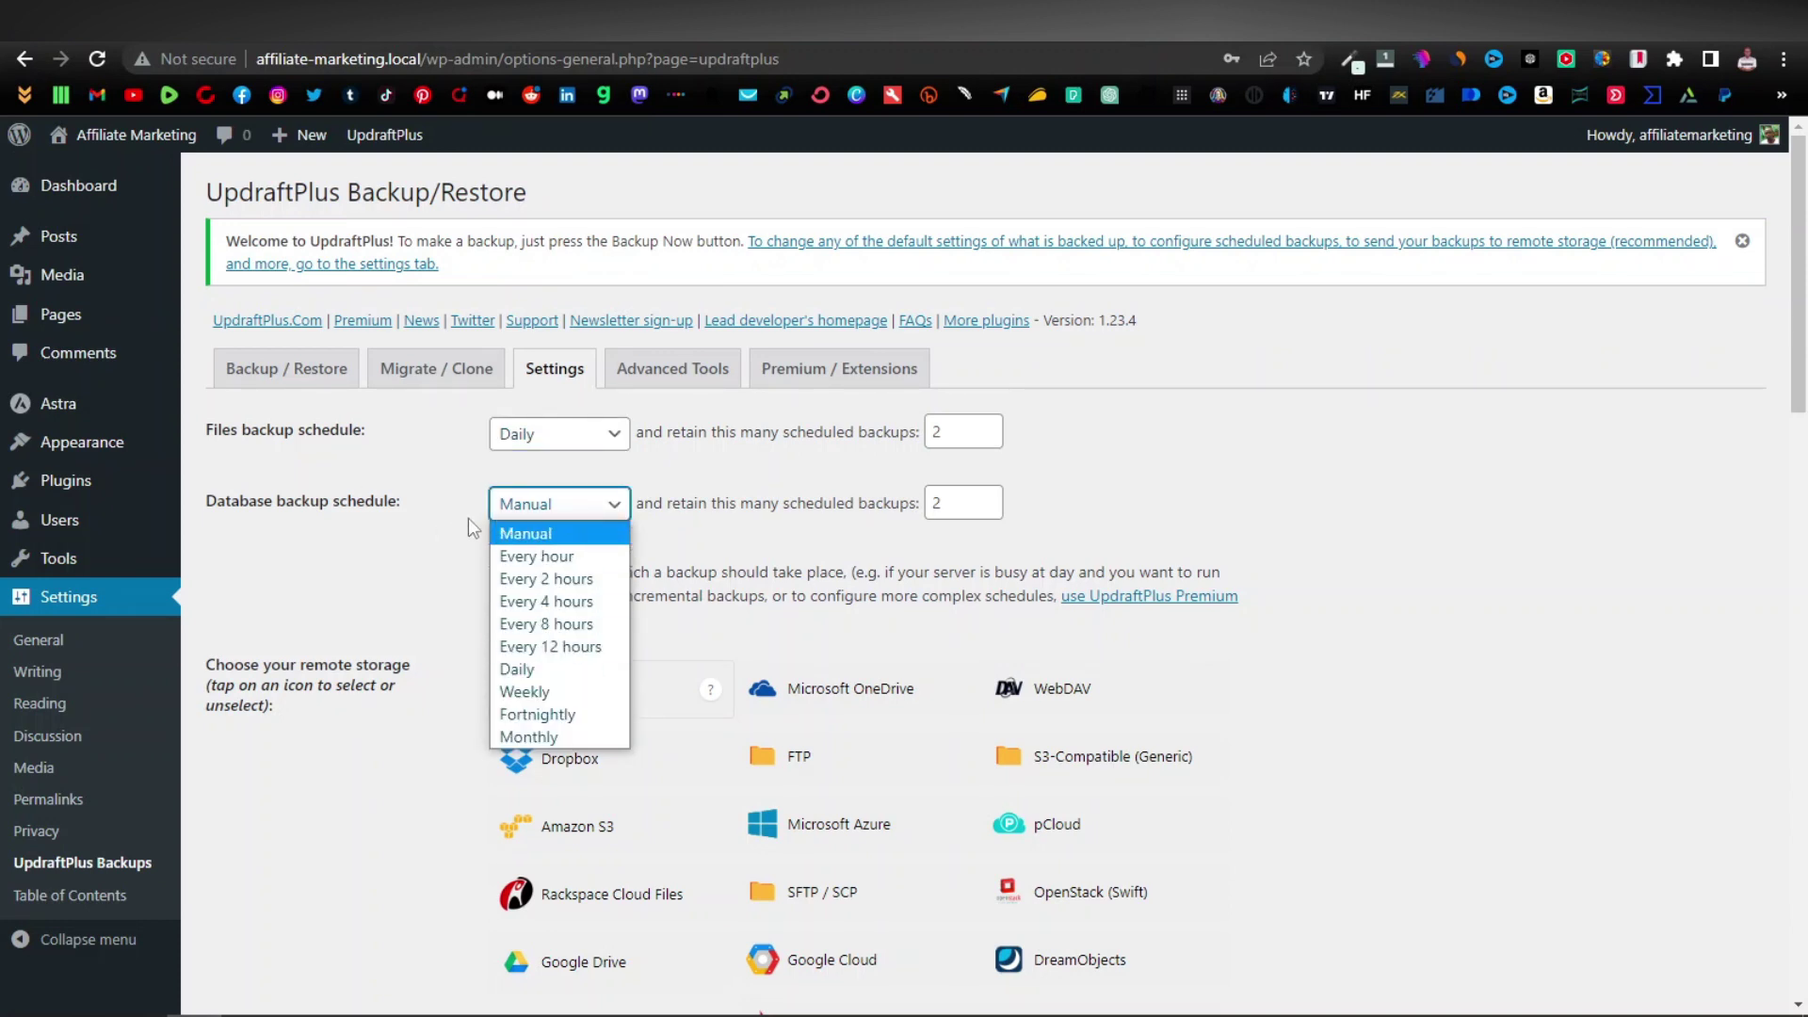
{"action": "left_click", "coordinate": [555, 668]}
{"action": "left_click", "coordinate": [586, 537]}
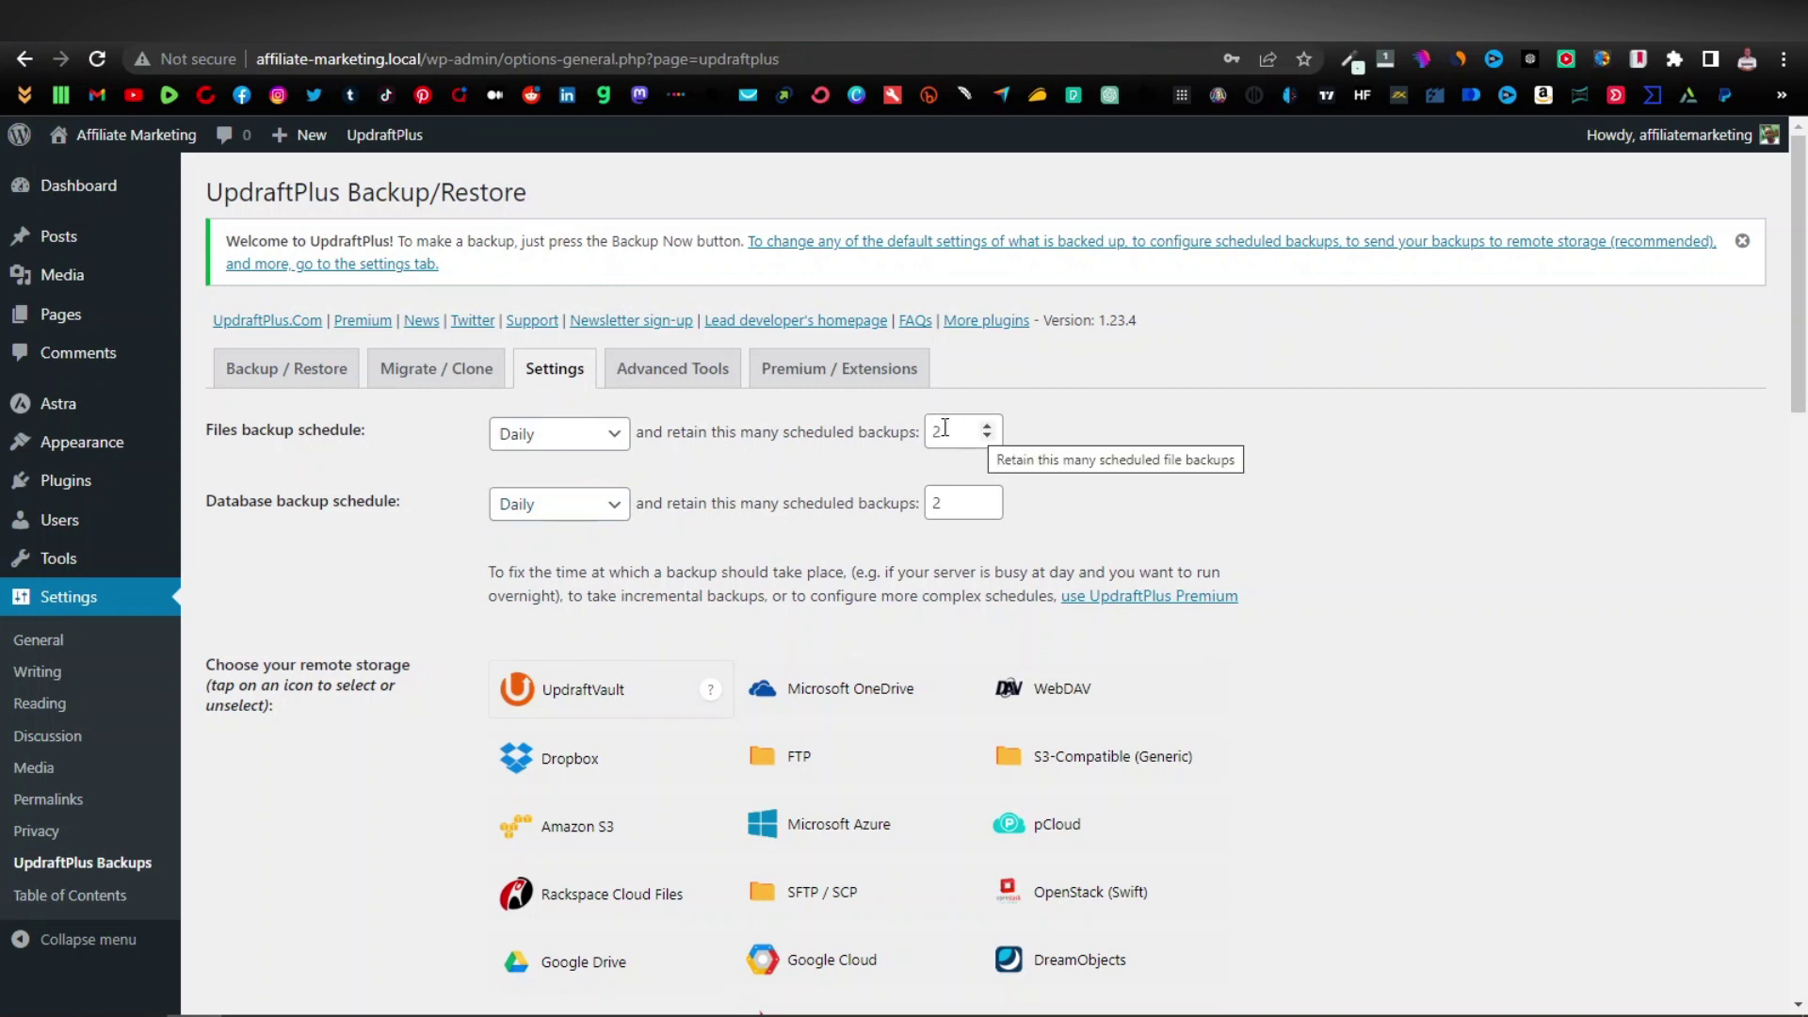
{"action": "left_click", "coordinate": [988, 437]}
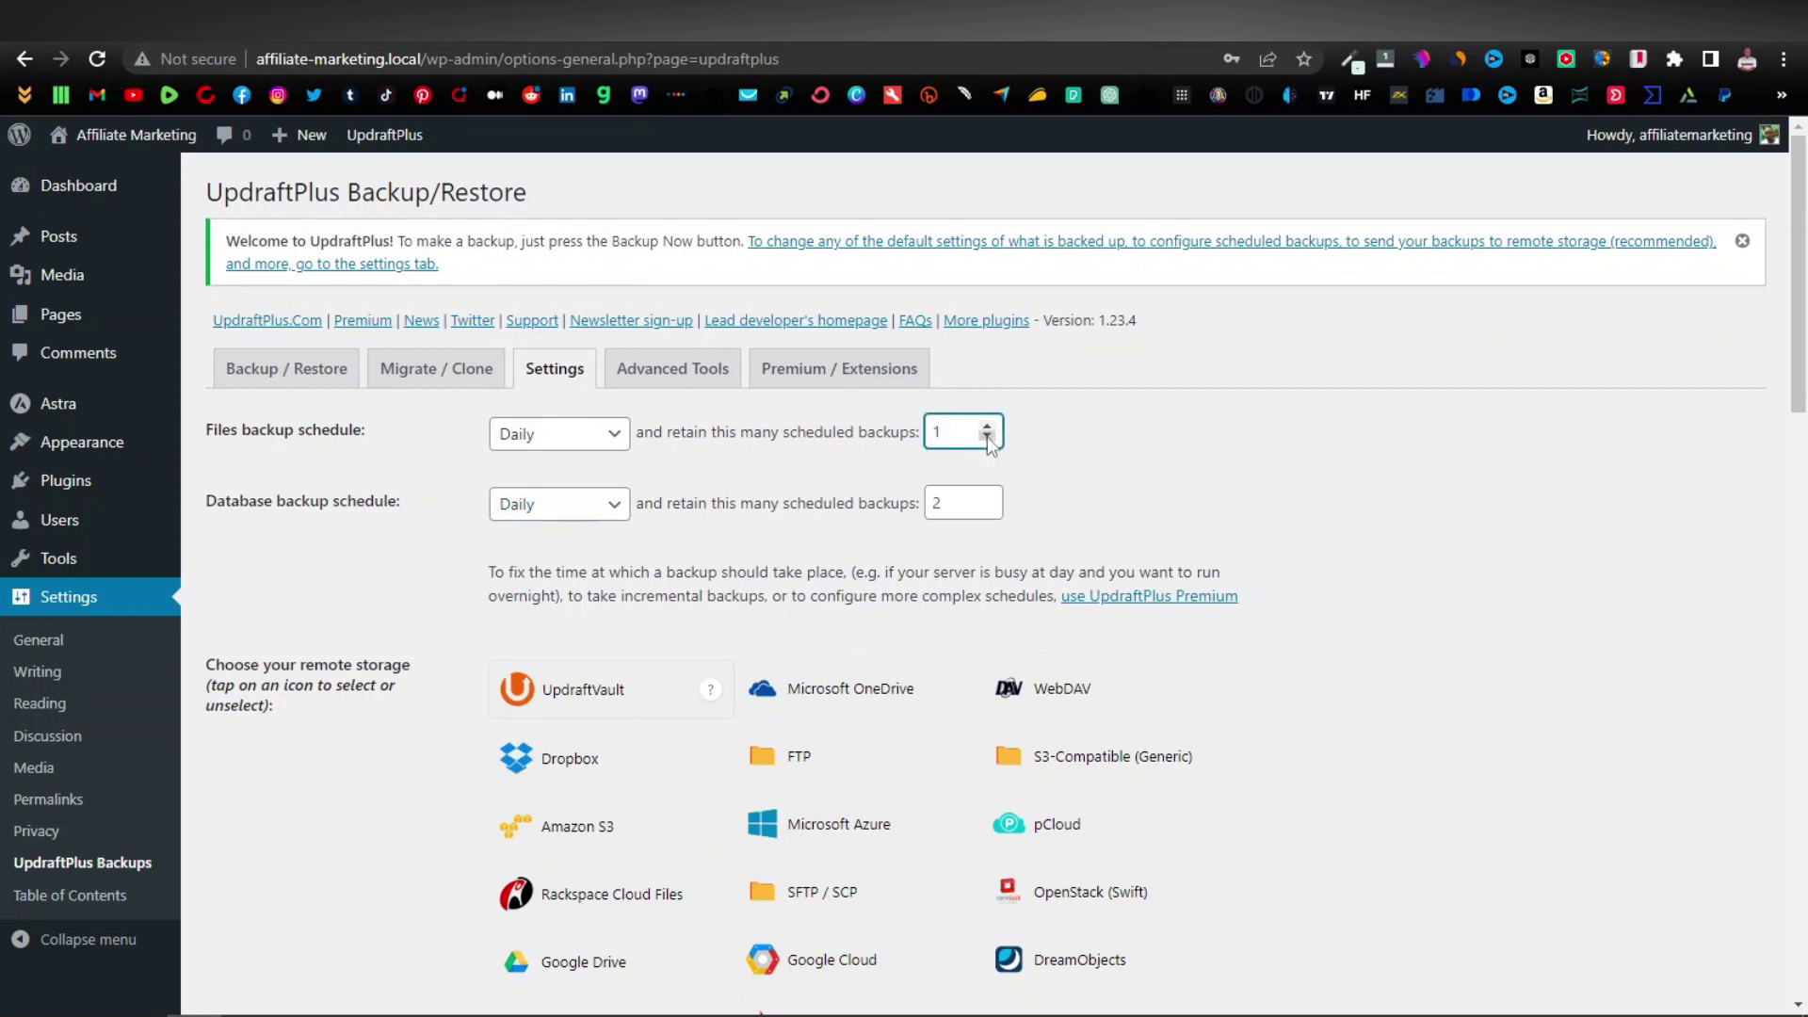
{"action": "left_click", "coordinate": [987, 509]}
Step: Choose Google Drive as UpdraftPlus remote storage and save the backup settings
{"action": "scroll", "coordinate": [637, 541], "scroll_direction": "down", "scroll_amount": 2}
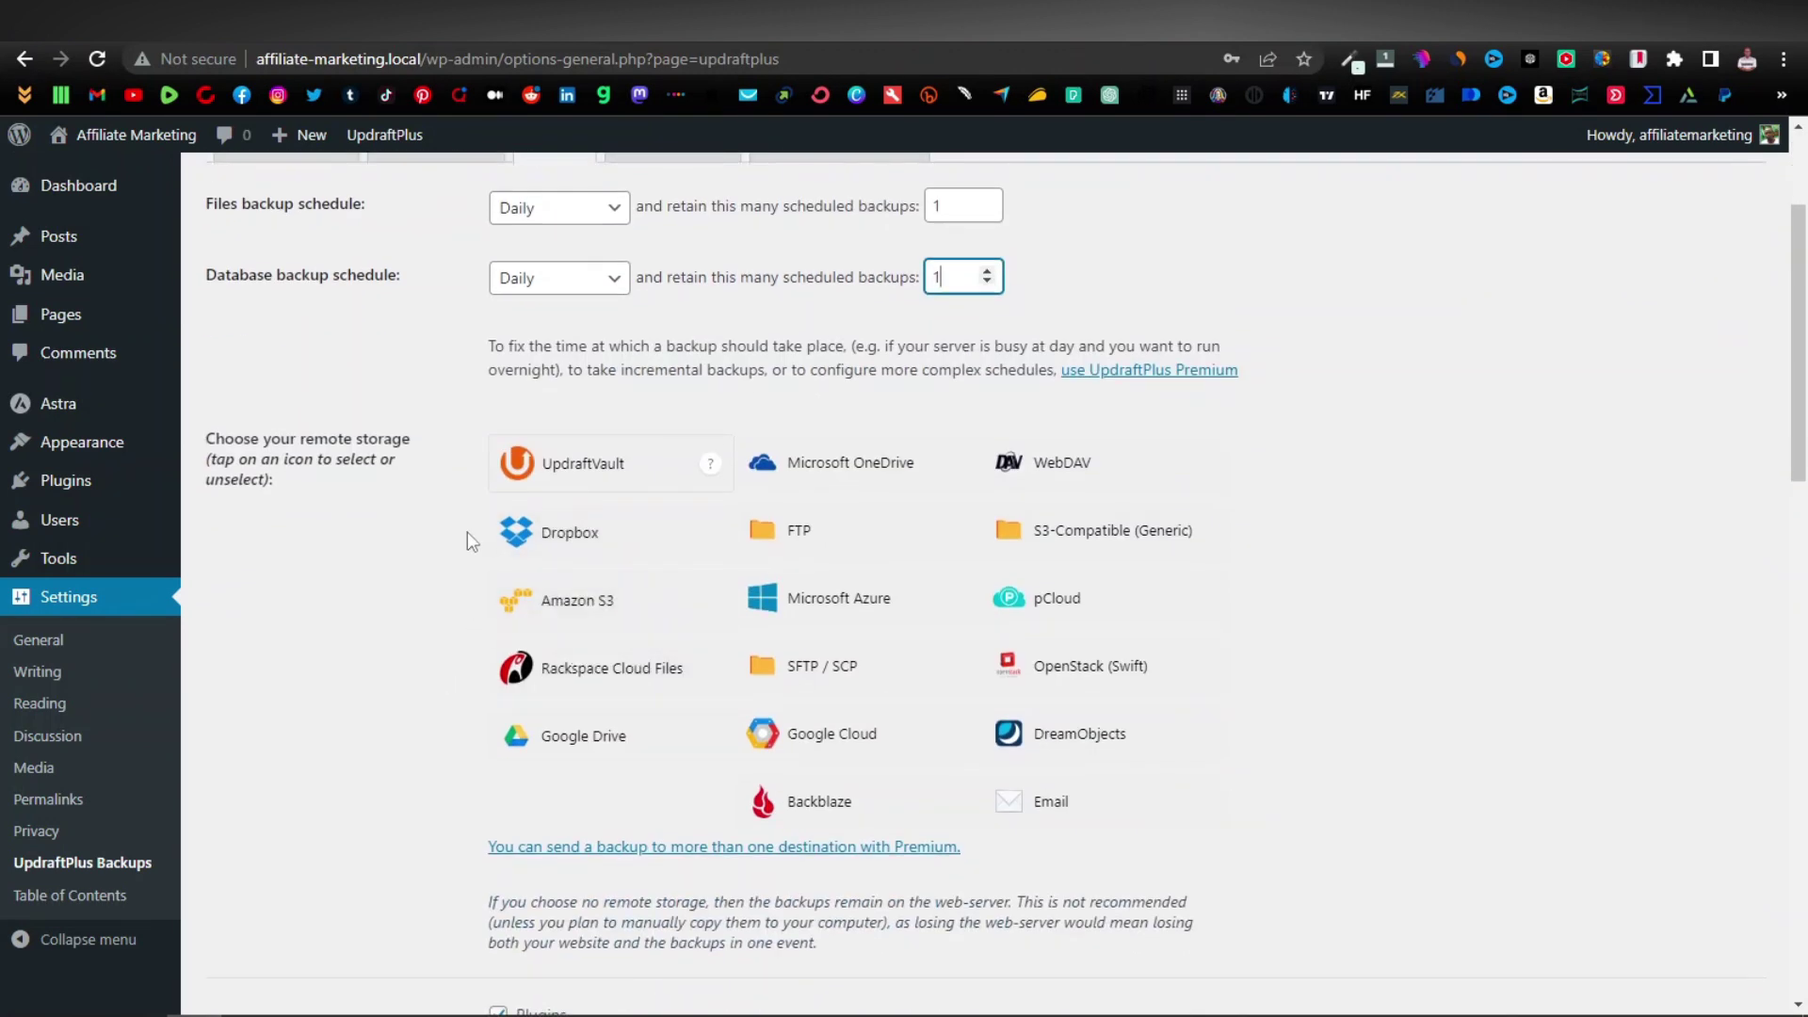
{"action": "left_click", "coordinate": [592, 743]}
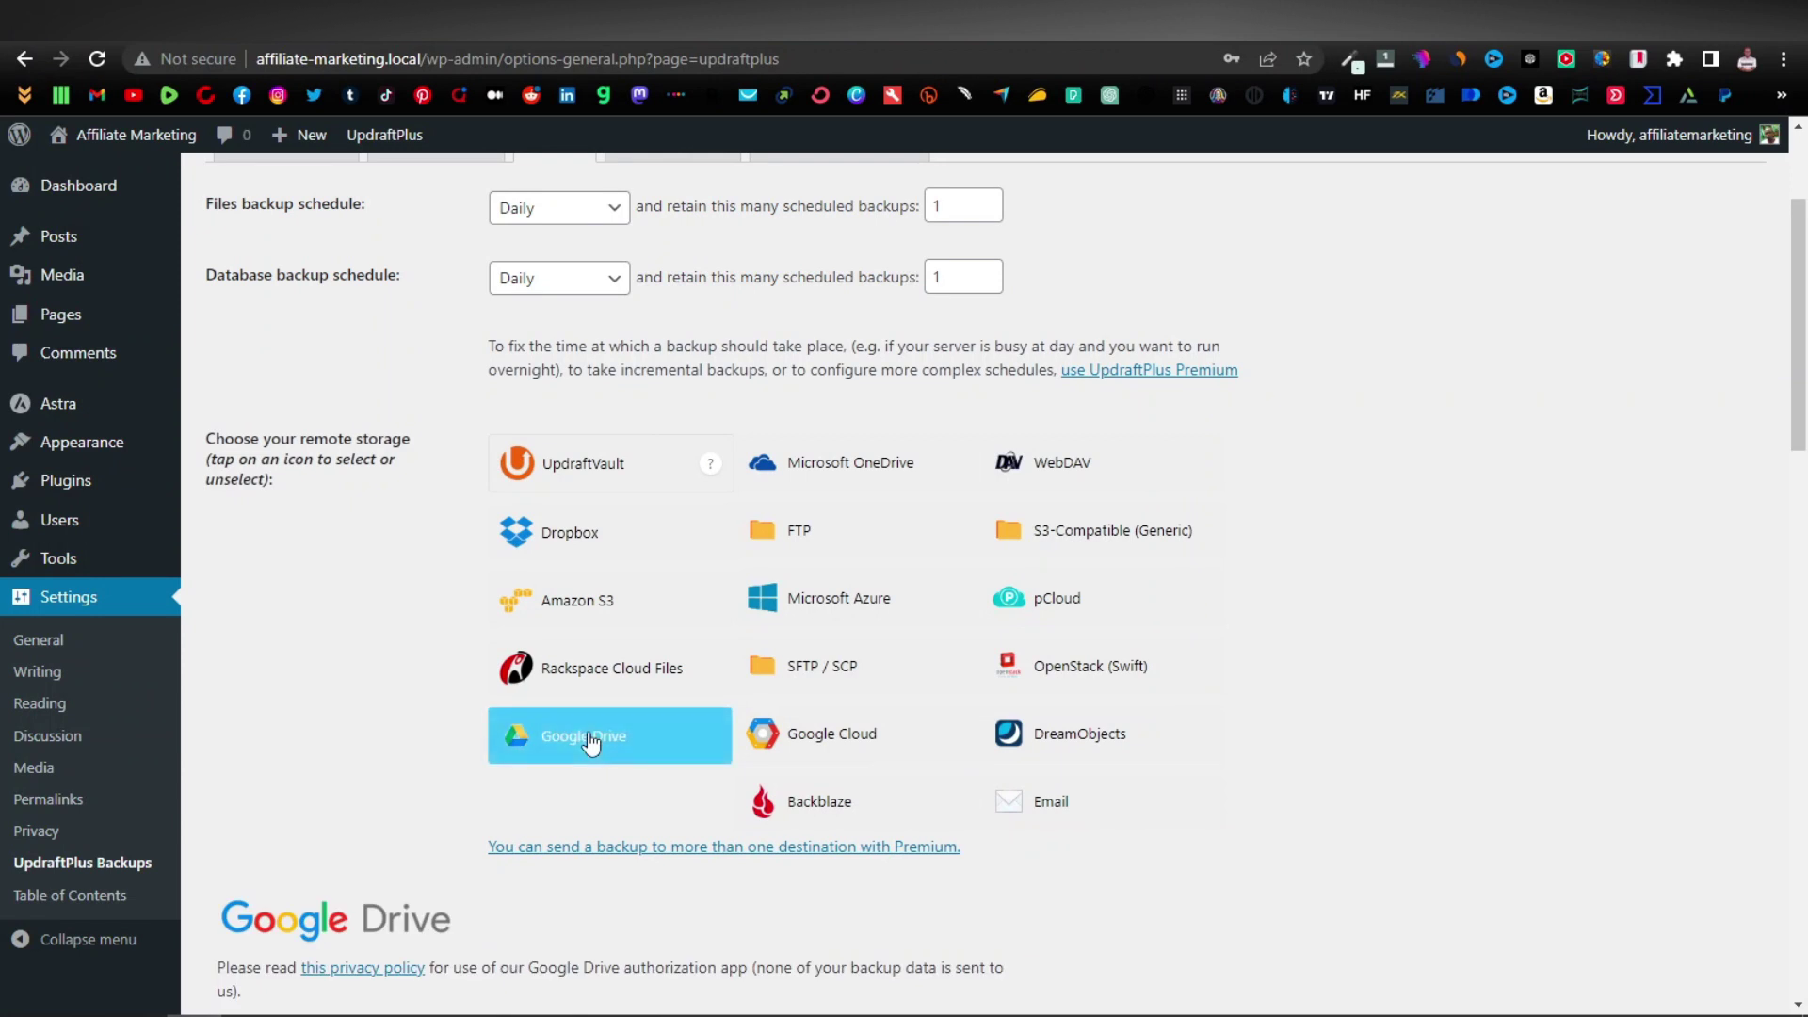
{"action": "scroll", "coordinate": [586, 732], "scroll_direction": "down", "scroll_amount": 8}
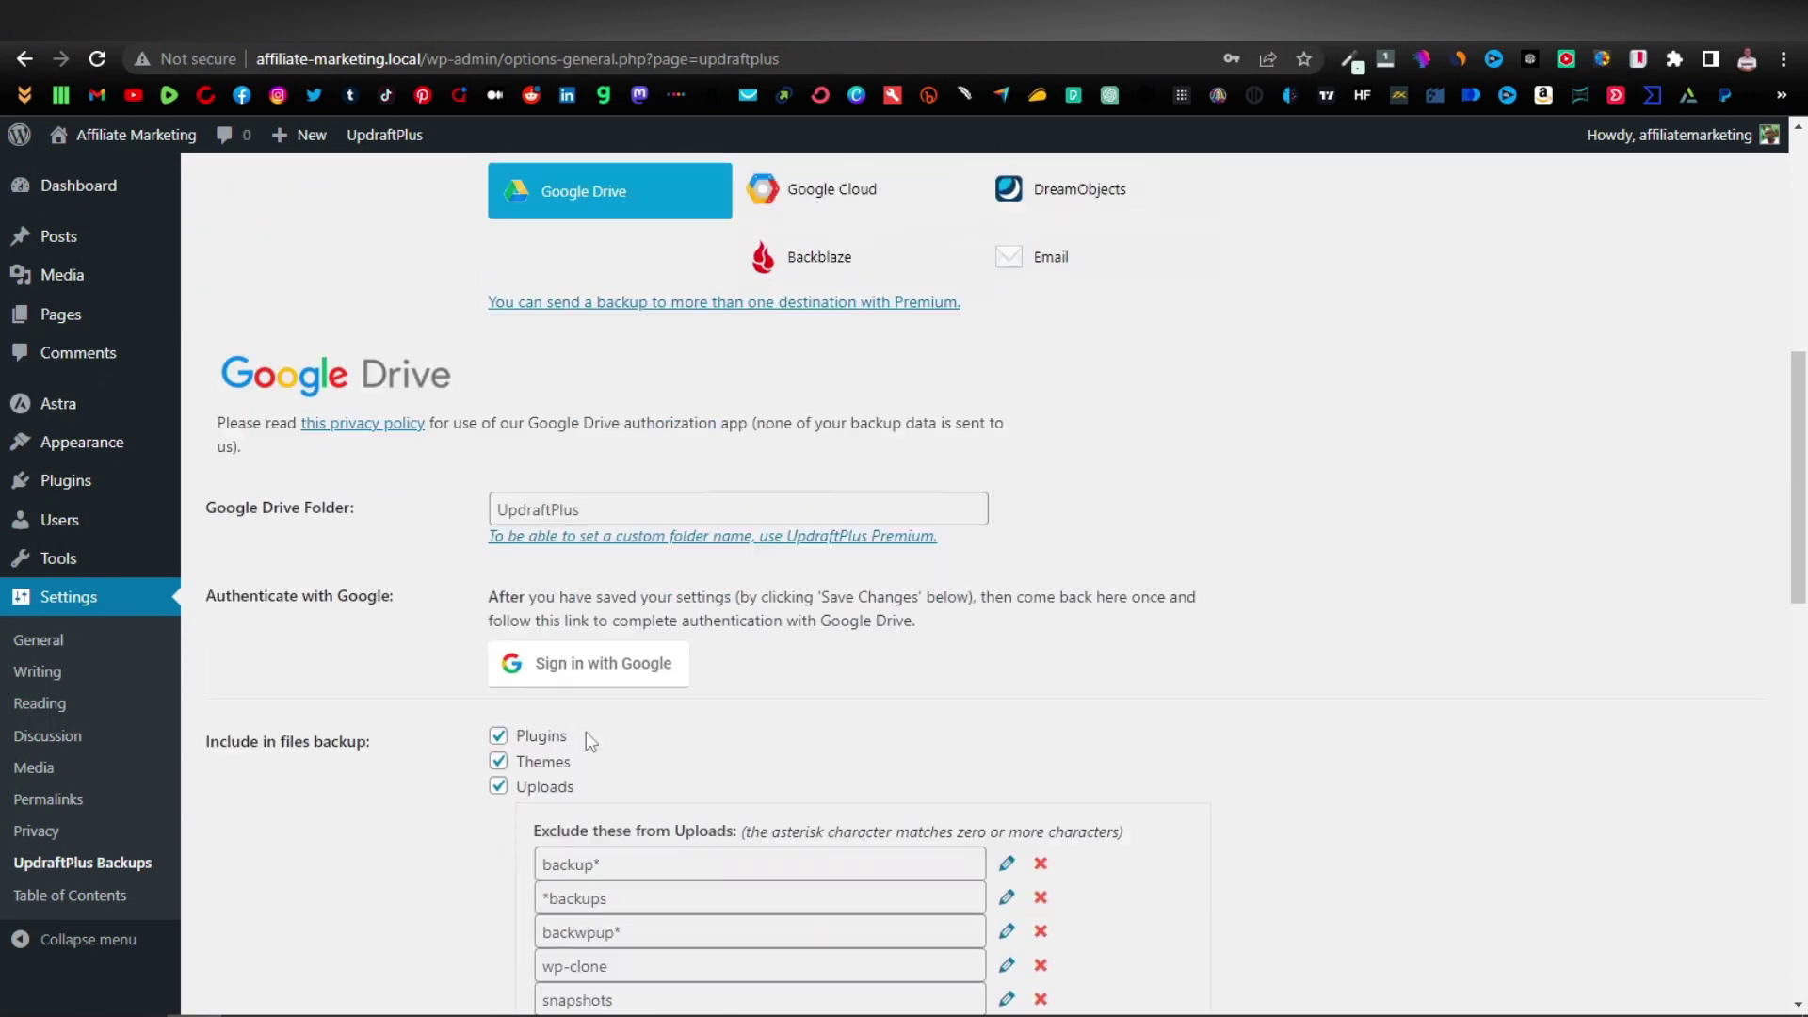
{"action": "scroll", "coordinate": [588, 732], "scroll_direction": "up", "scroll_amount": 1}
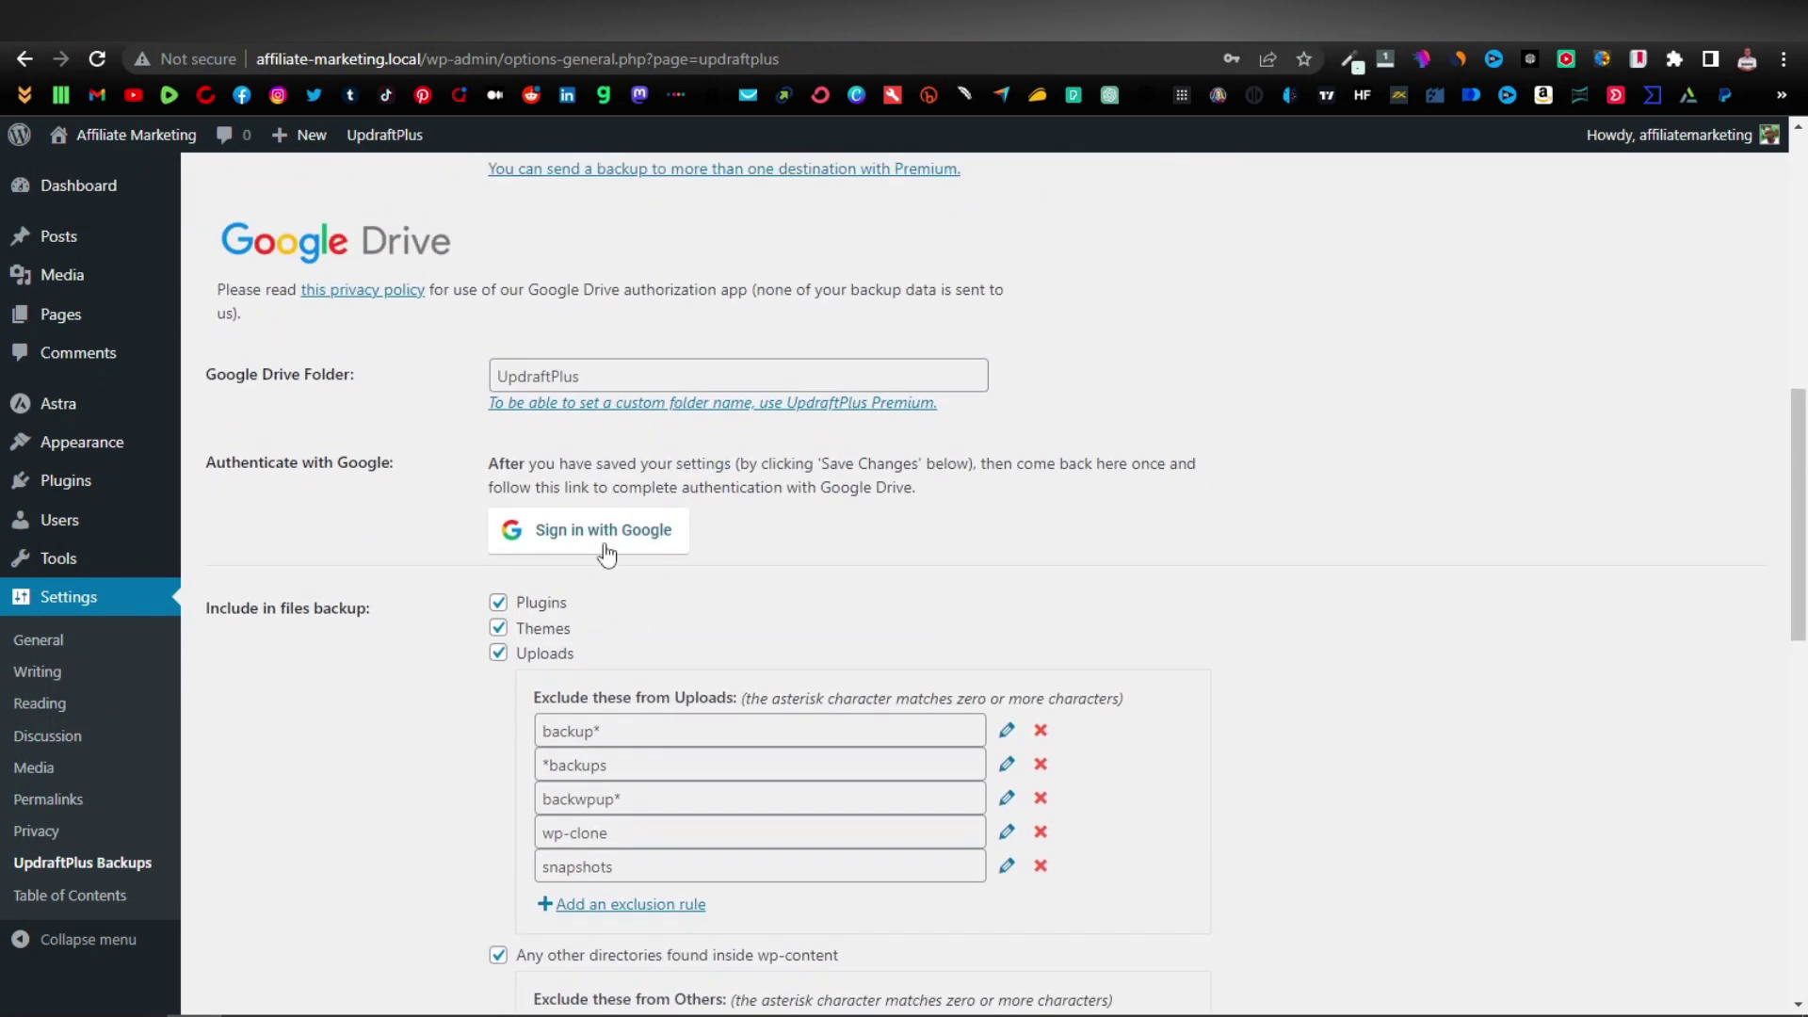
{"action": "scroll", "coordinate": [603, 539], "scroll_direction": "down", "scroll_amount": 2}
{"action": "scroll", "coordinate": [632, 544], "scroll_direction": "down", "scroll_amount": 5}
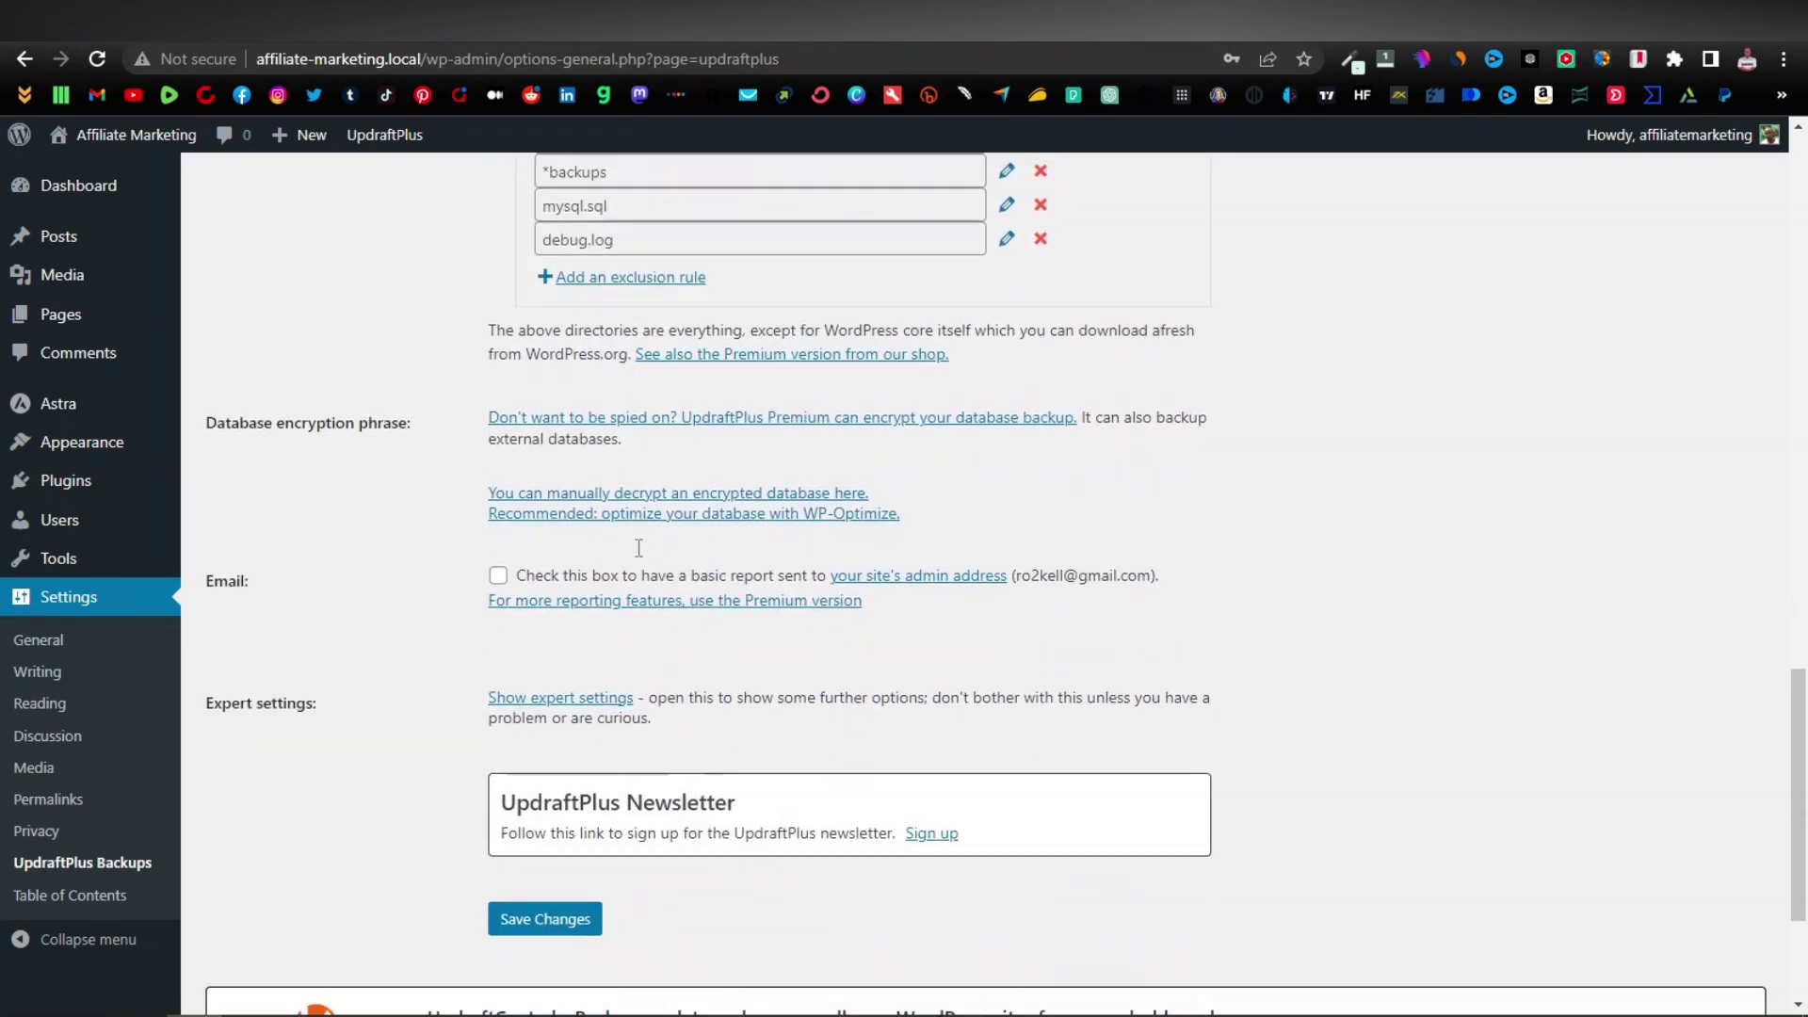
{"action": "left_click", "coordinate": [544, 788]}
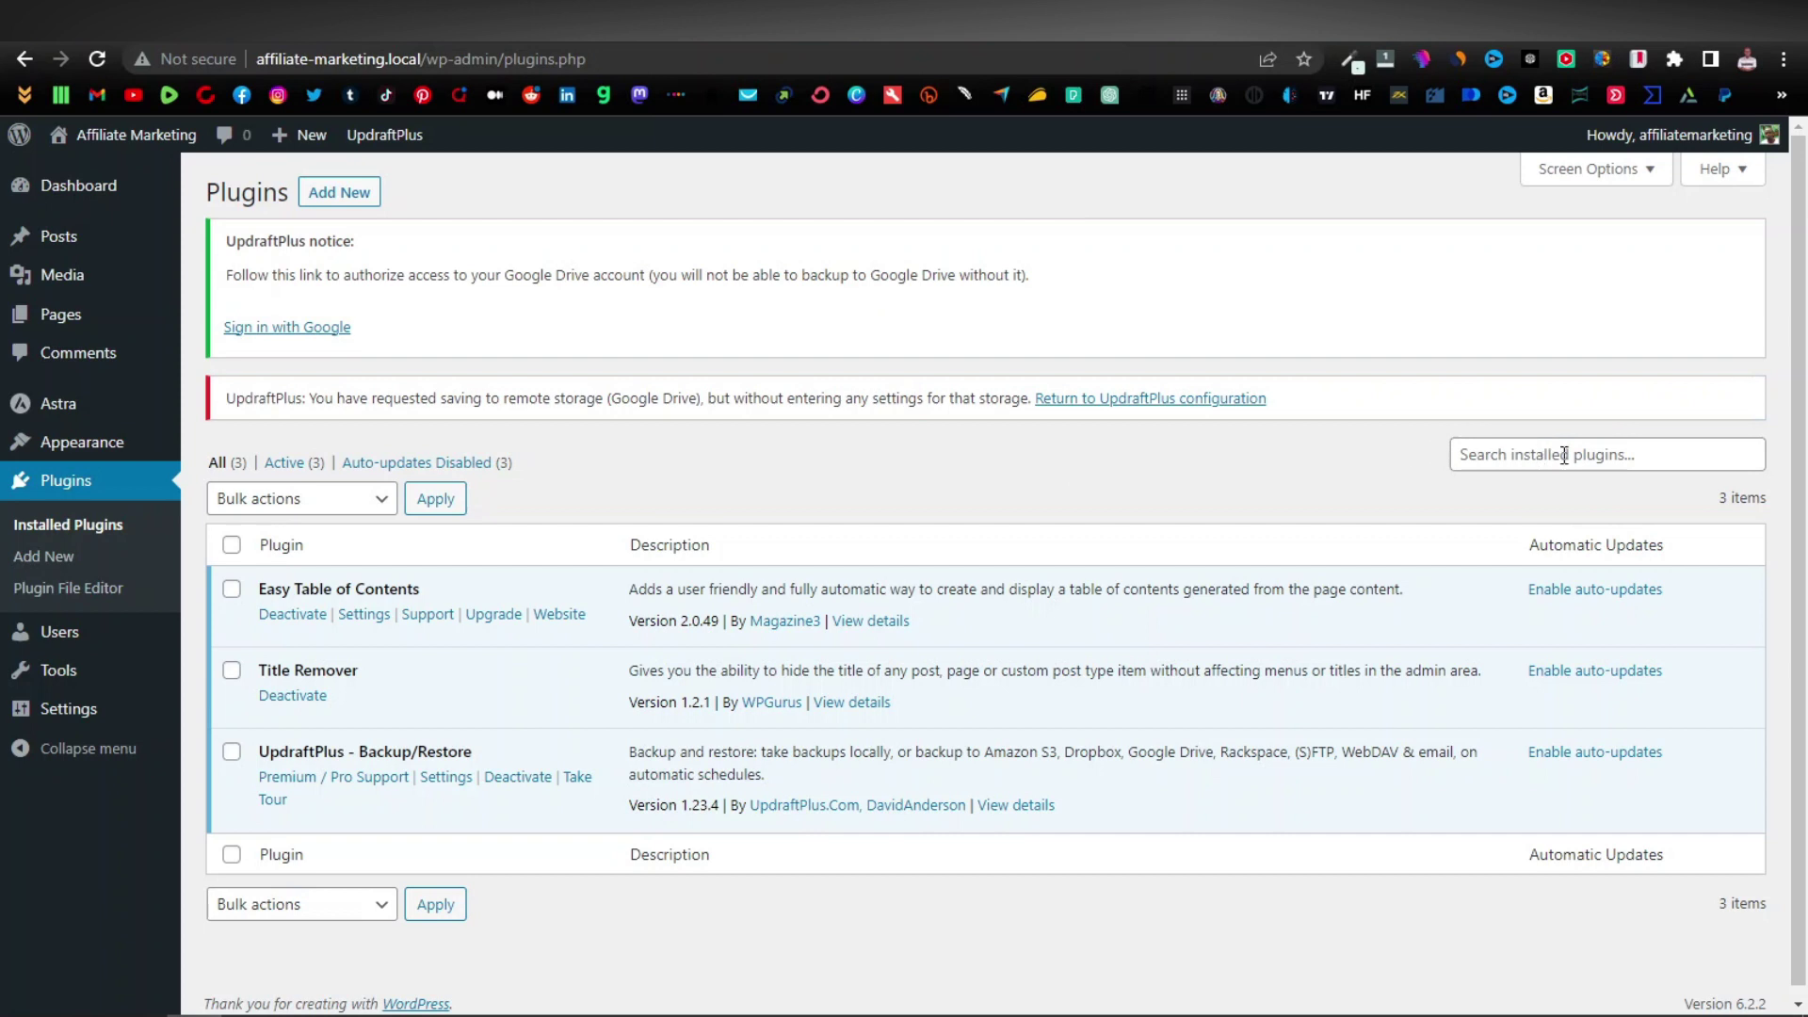
Step: Search Add New for 'thirsty' and install and activate ThirstyAffiliates 3.10.17
{"action": "left_click", "coordinate": [339, 192]}
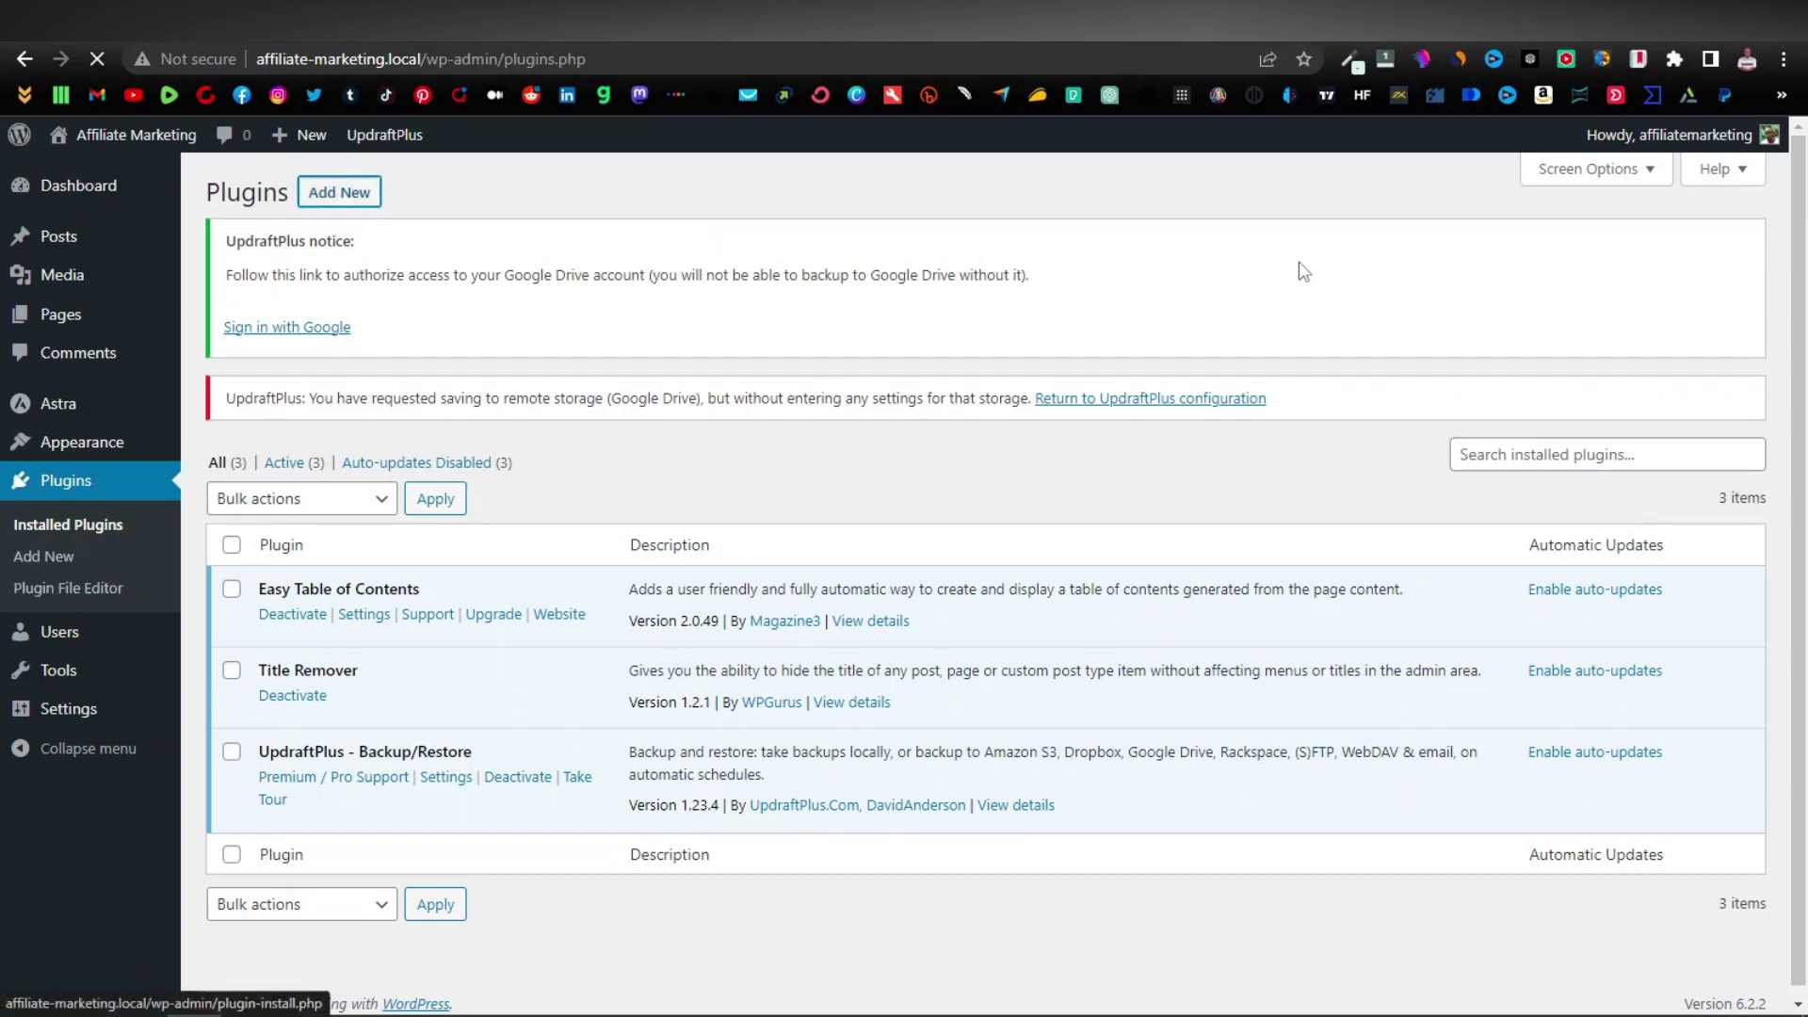
{"action": "left_click", "coordinate": [1509, 471]}
{"action": "type", "text": "thirsty"}
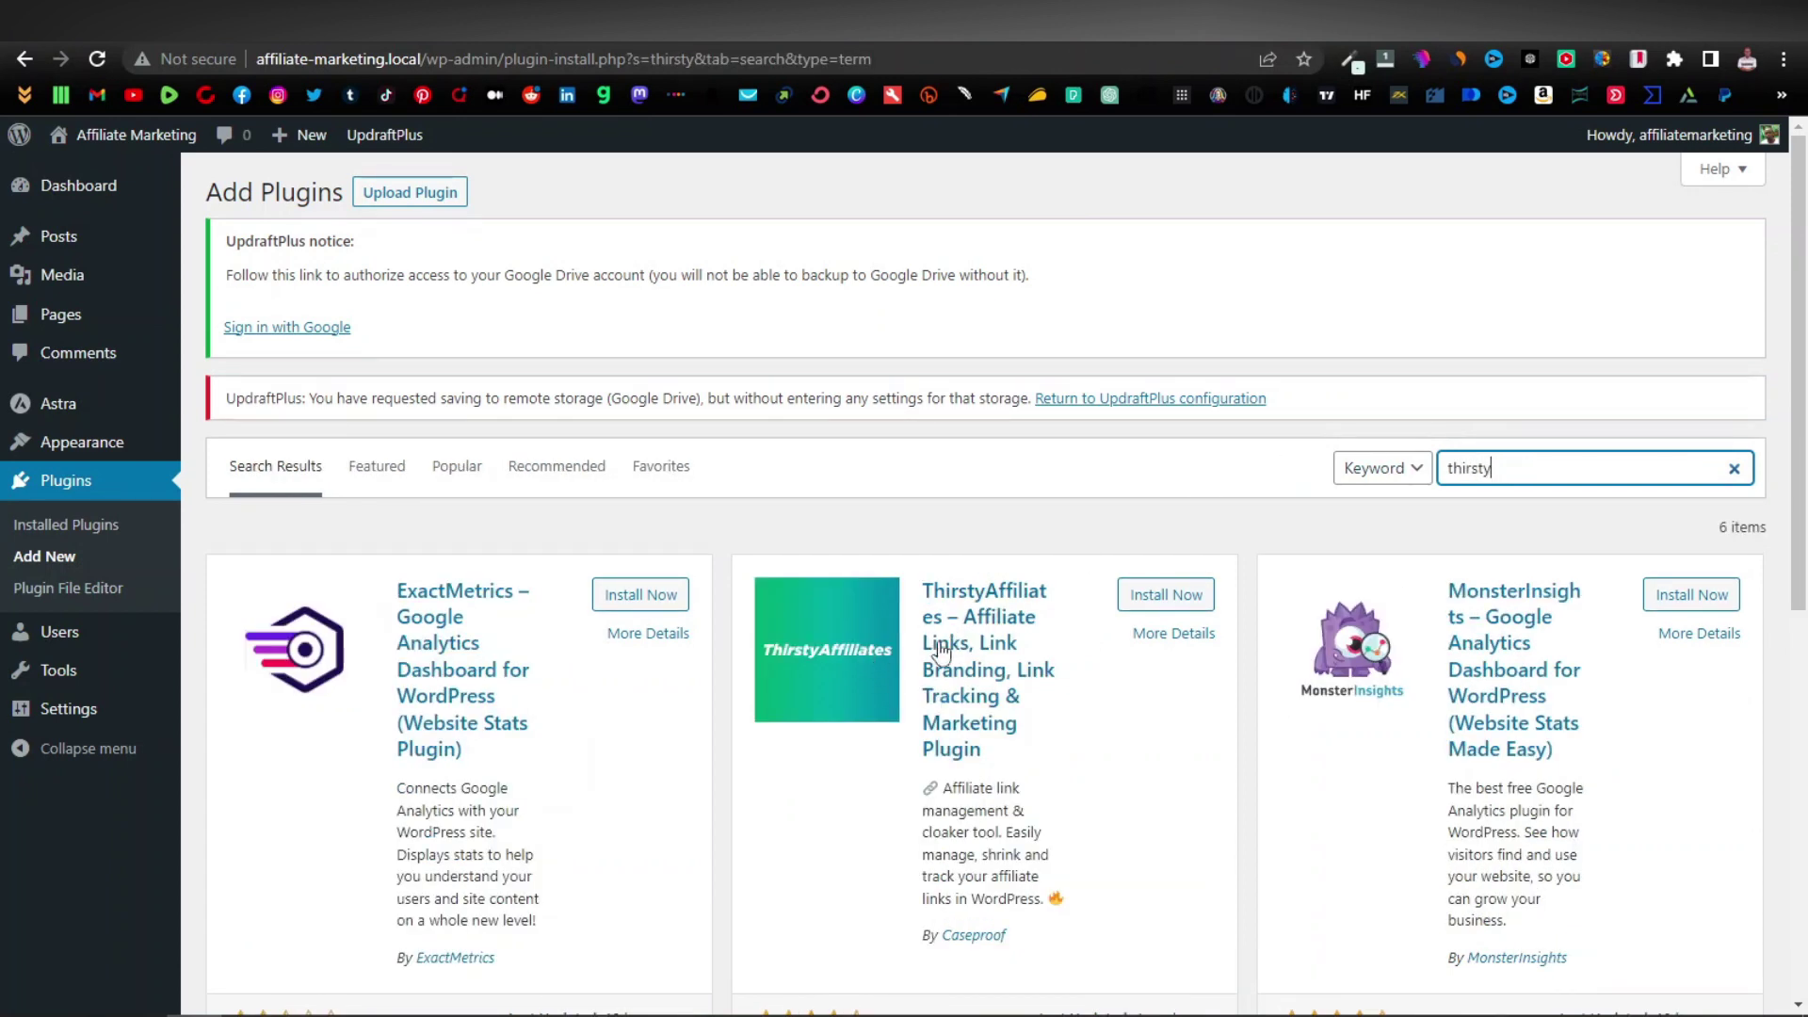
{"action": "scroll", "coordinate": [937, 650], "scroll_direction": "down", "scroll_amount": 1}
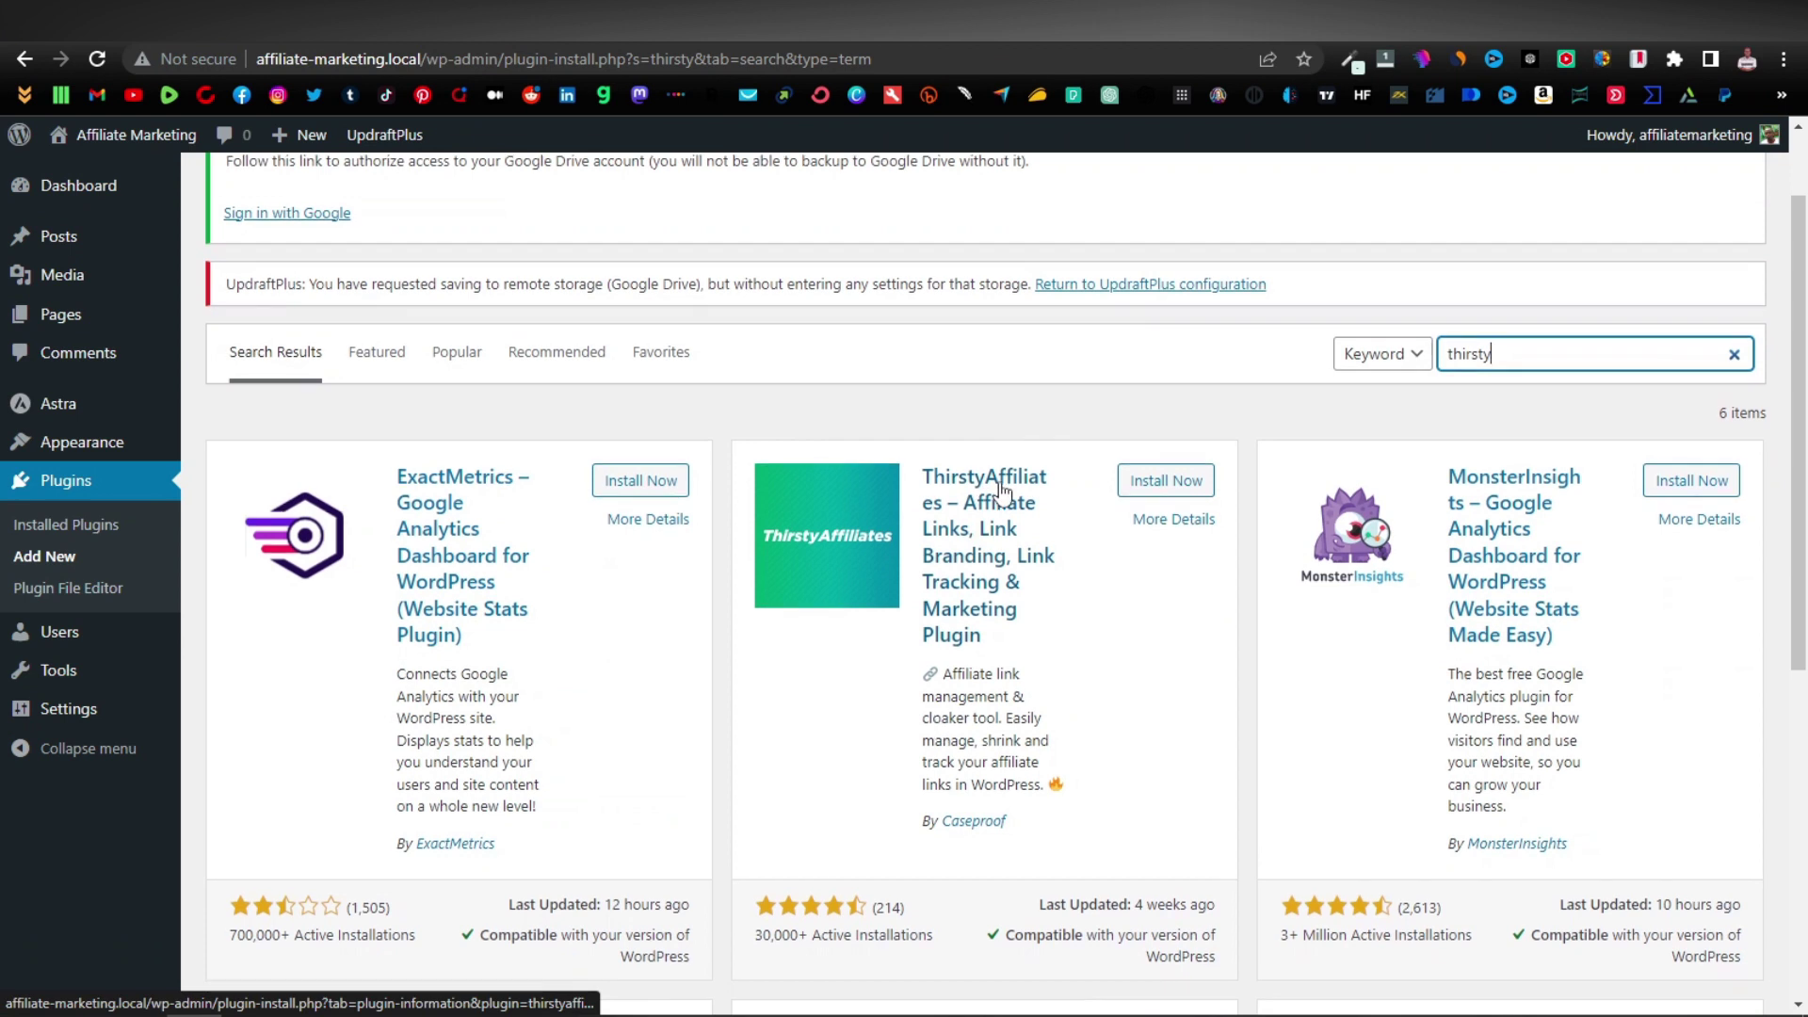
{"action": "scroll", "coordinate": [983, 490], "scroll_direction": "down", "scroll_amount": 1}
{"action": "left_click", "coordinate": [1167, 371]}
{"action": "left_click", "coordinate": [1173, 375]}
{"action": "scroll", "coordinate": [829, 524], "scroll_direction": "down", "scroll_amount": 2}
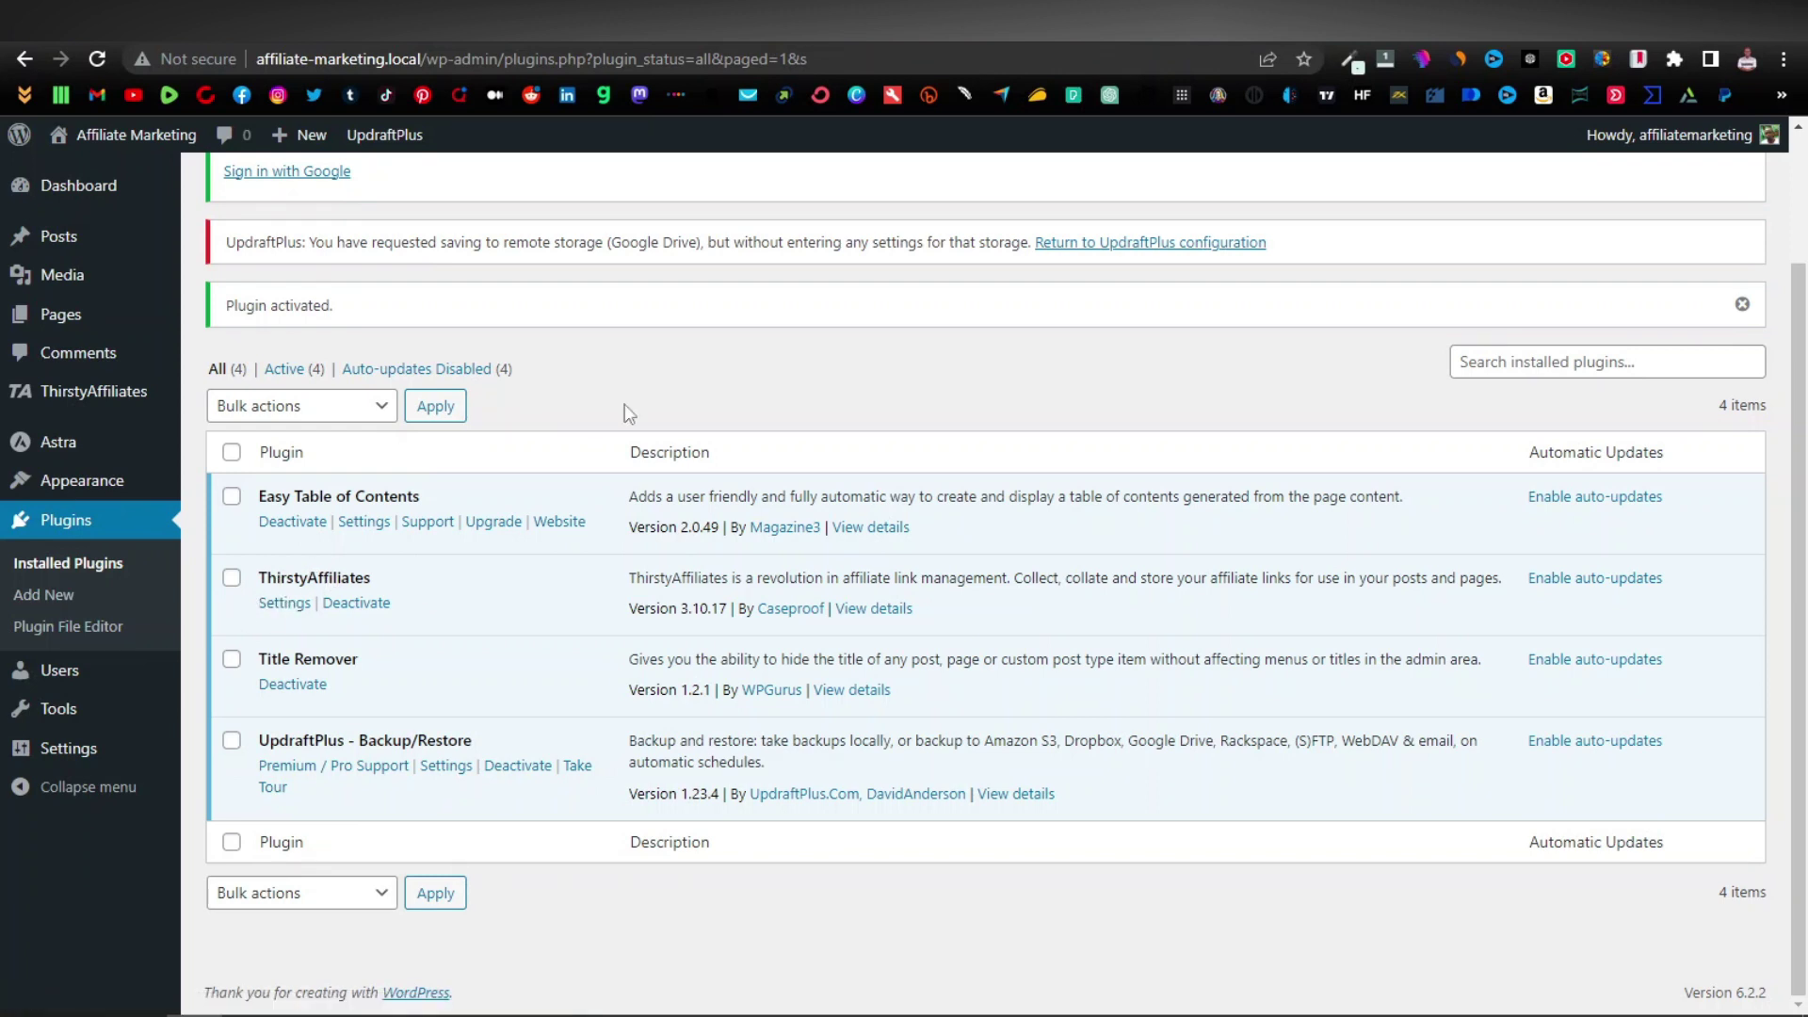
{"action": "scroll", "coordinate": [706, 362], "scroll_direction": "up", "scroll_amount": 2}
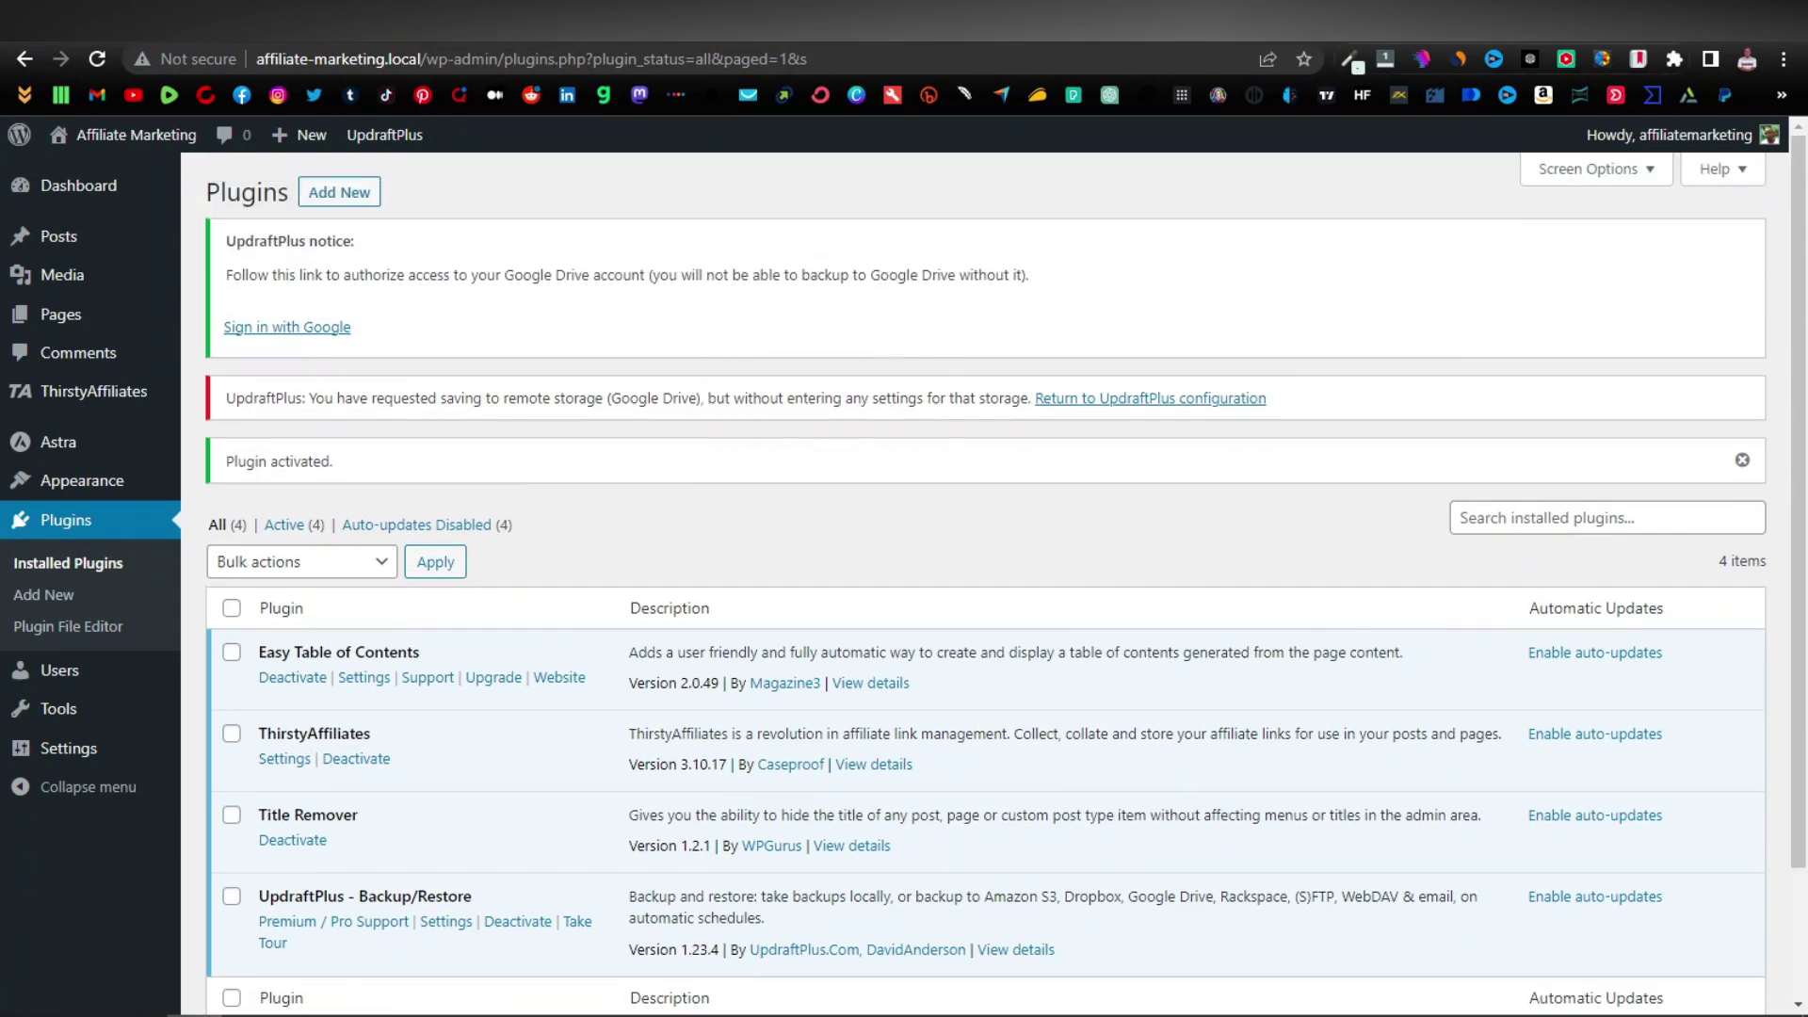
Step: In ClickBank's E-Business & E-Marketing offers, open the ConversioBot sales page
{"action": "key", "text": "ctrl+Tab"}
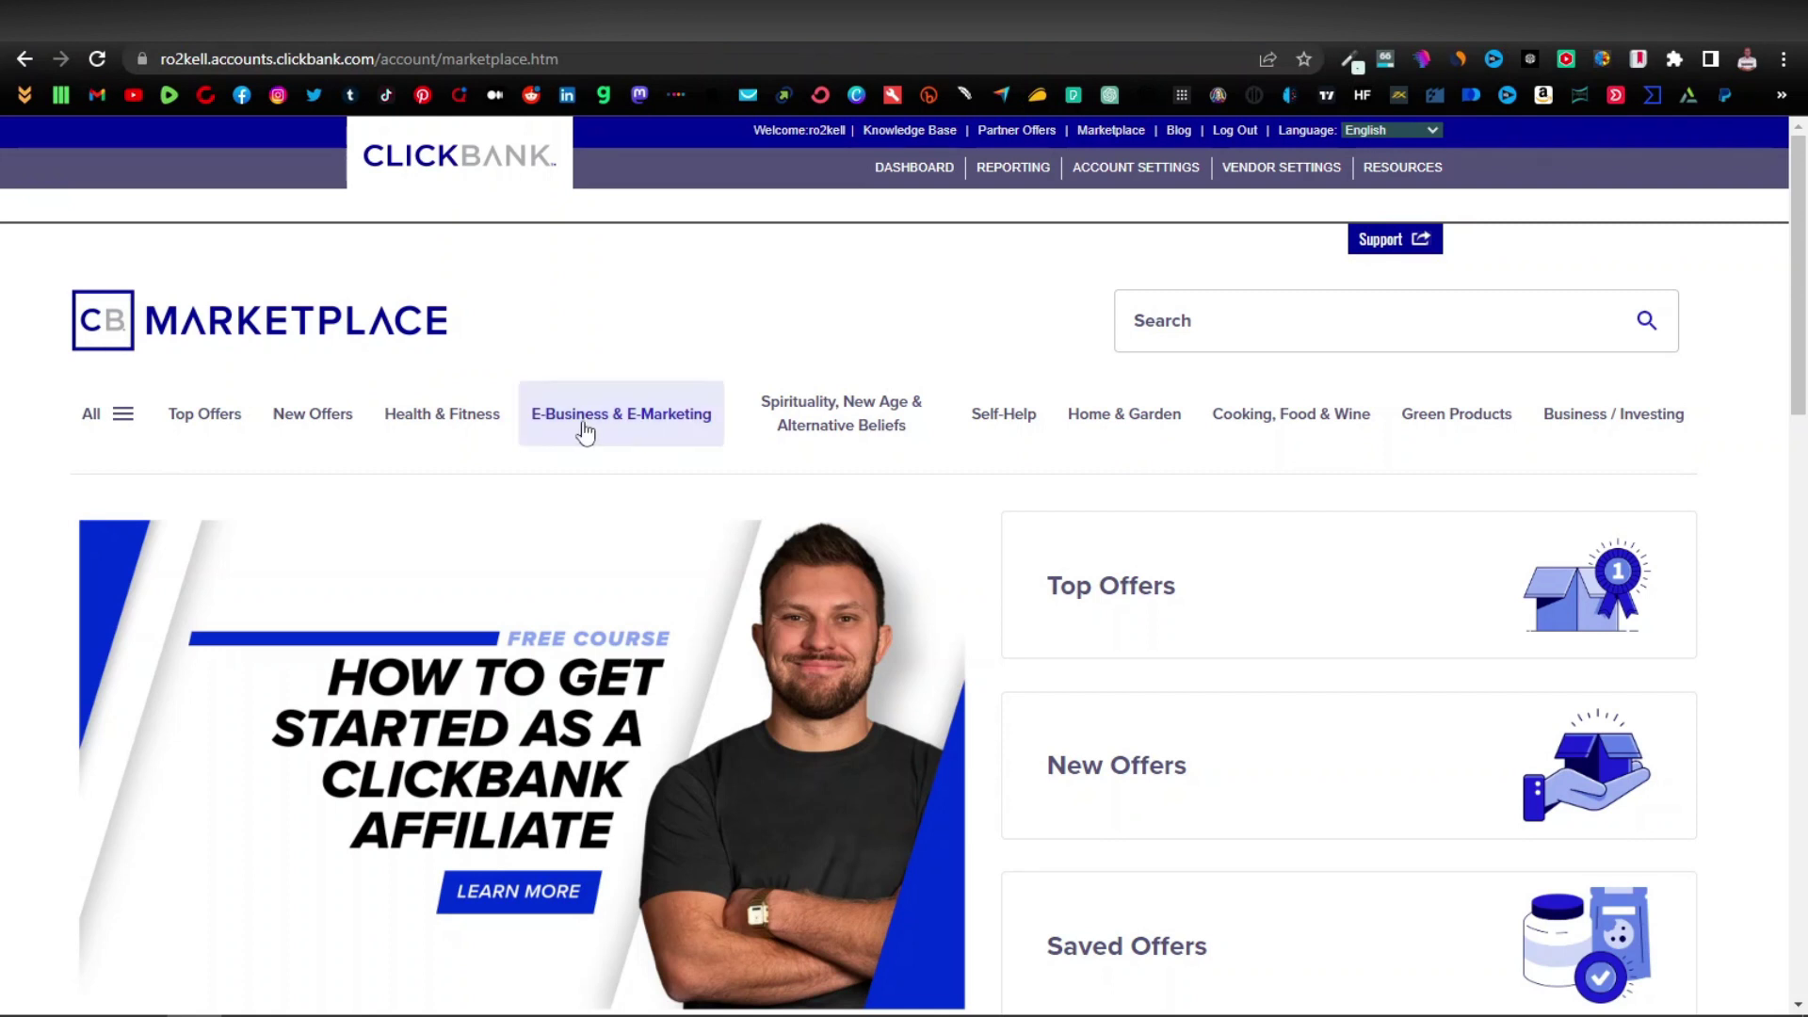
{"action": "left_click", "coordinate": [643, 426]}
{"action": "scroll", "coordinate": [678, 549], "scroll_direction": "down", "scroll_amount": 10}
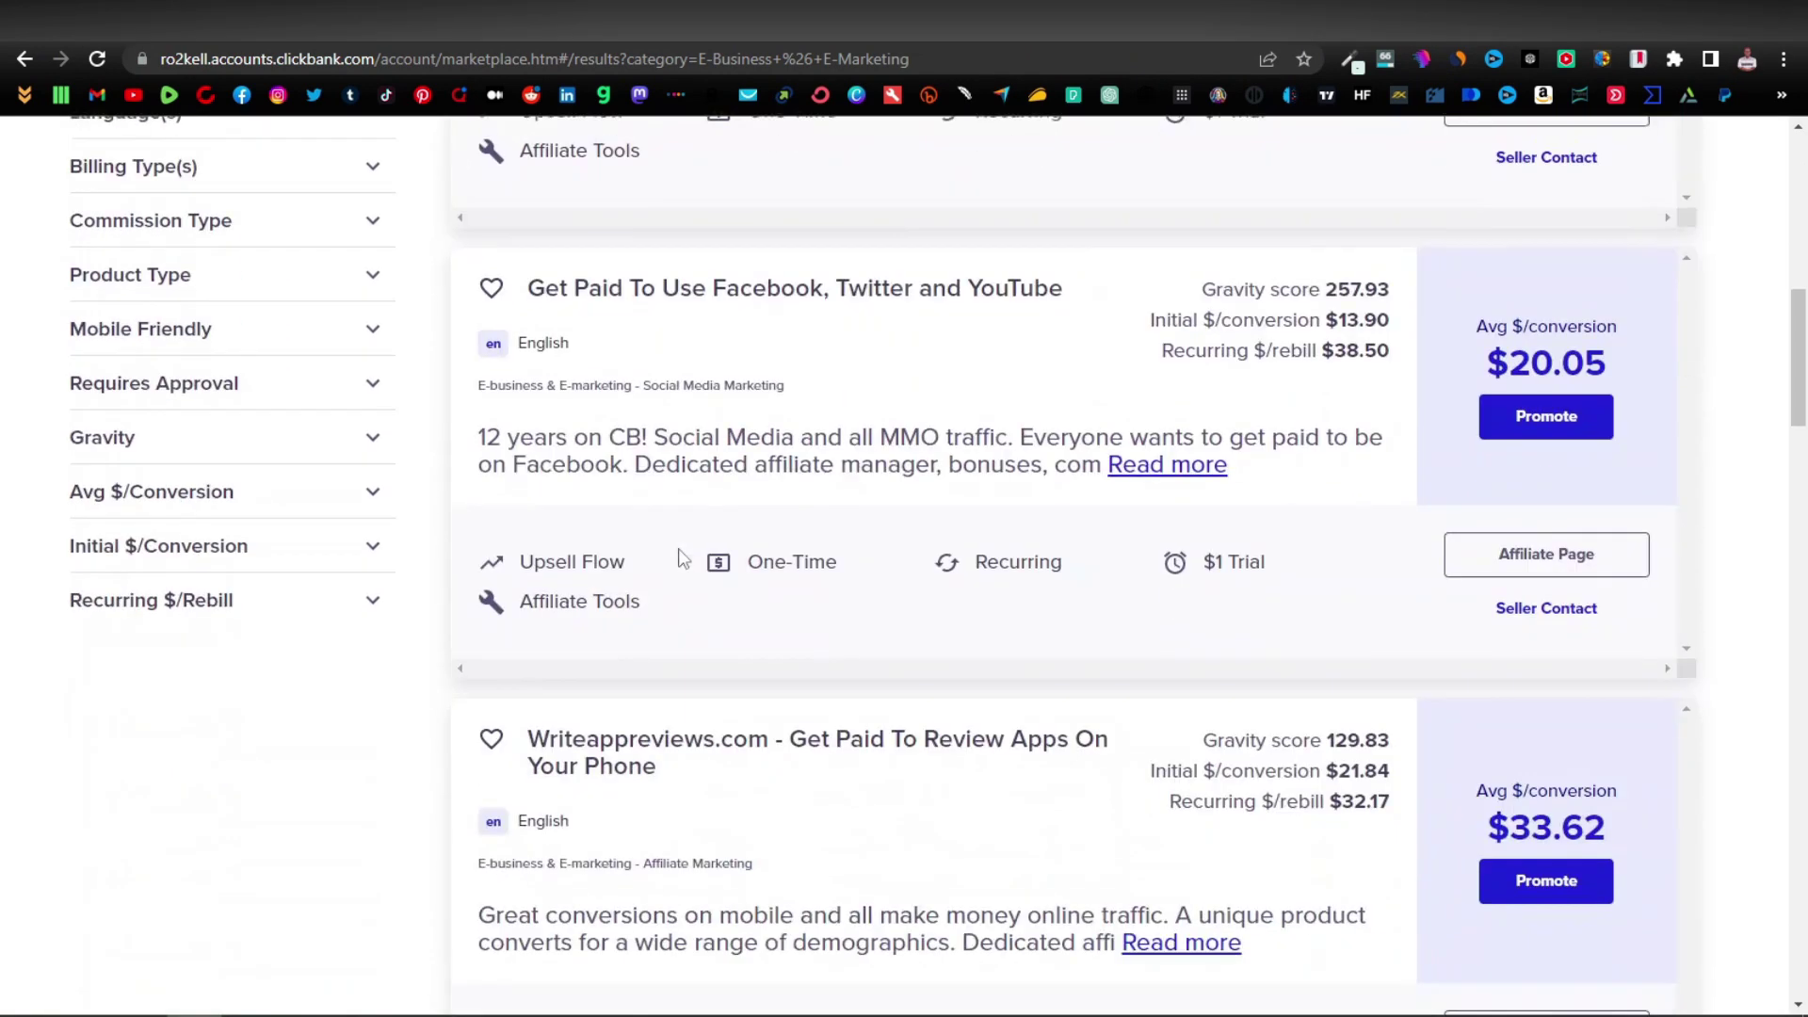
{"action": "scroll", "coordinate": [679, 548], "scroll_direction": "down", "scroll_amount": 11}
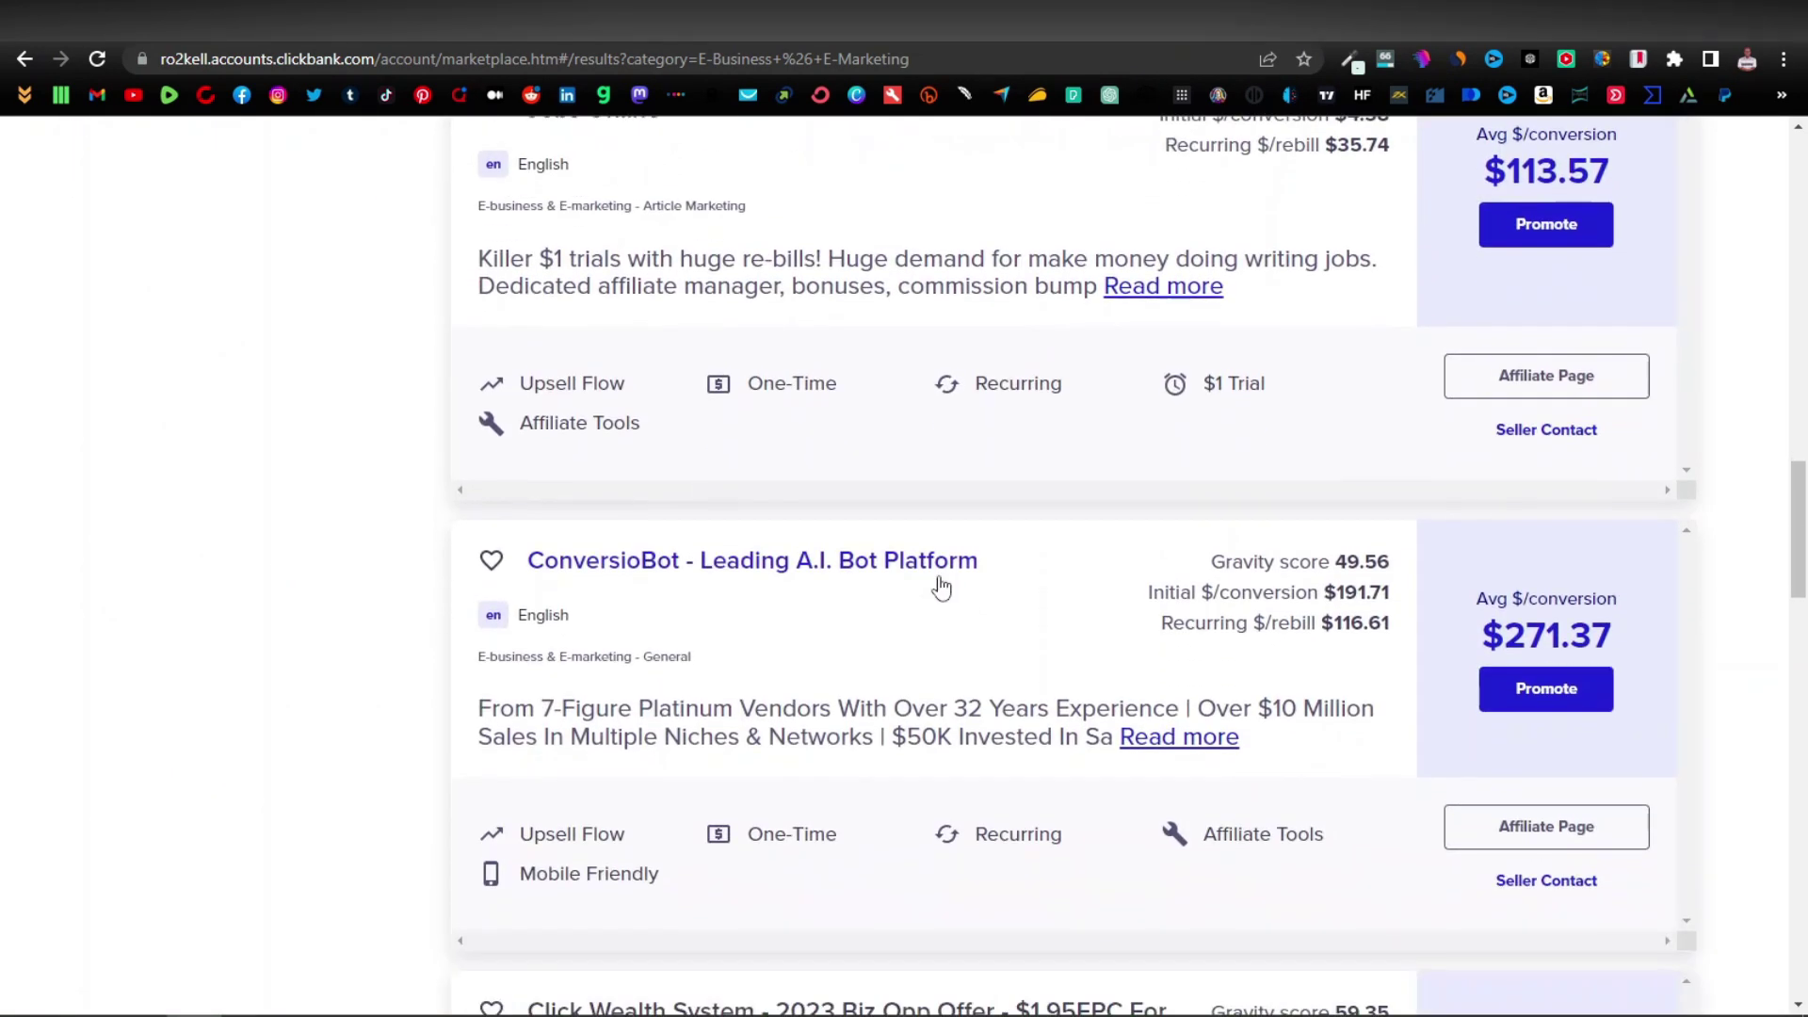
{"action": "scroll", "coordinate": [1541, 614], "scroll_direction": "down", "scroll_amount": 1}
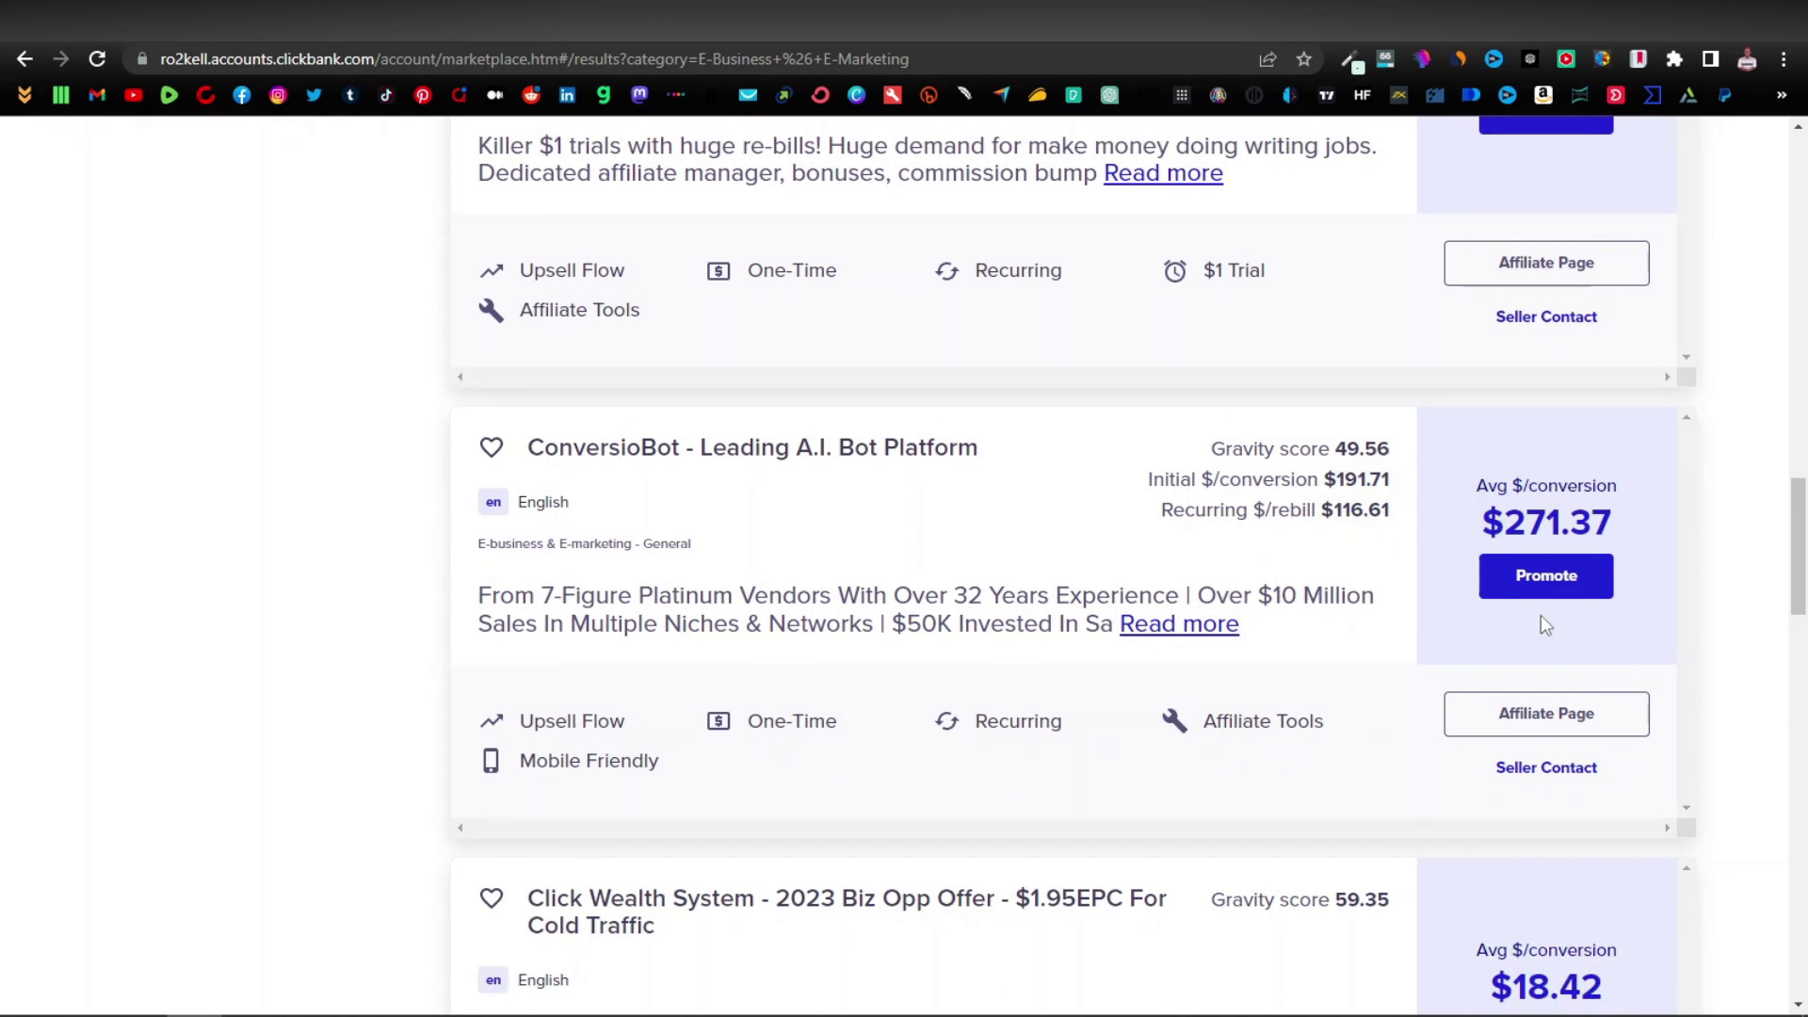
{"action": "mouse_move", "coordinate": [1485, 529]}
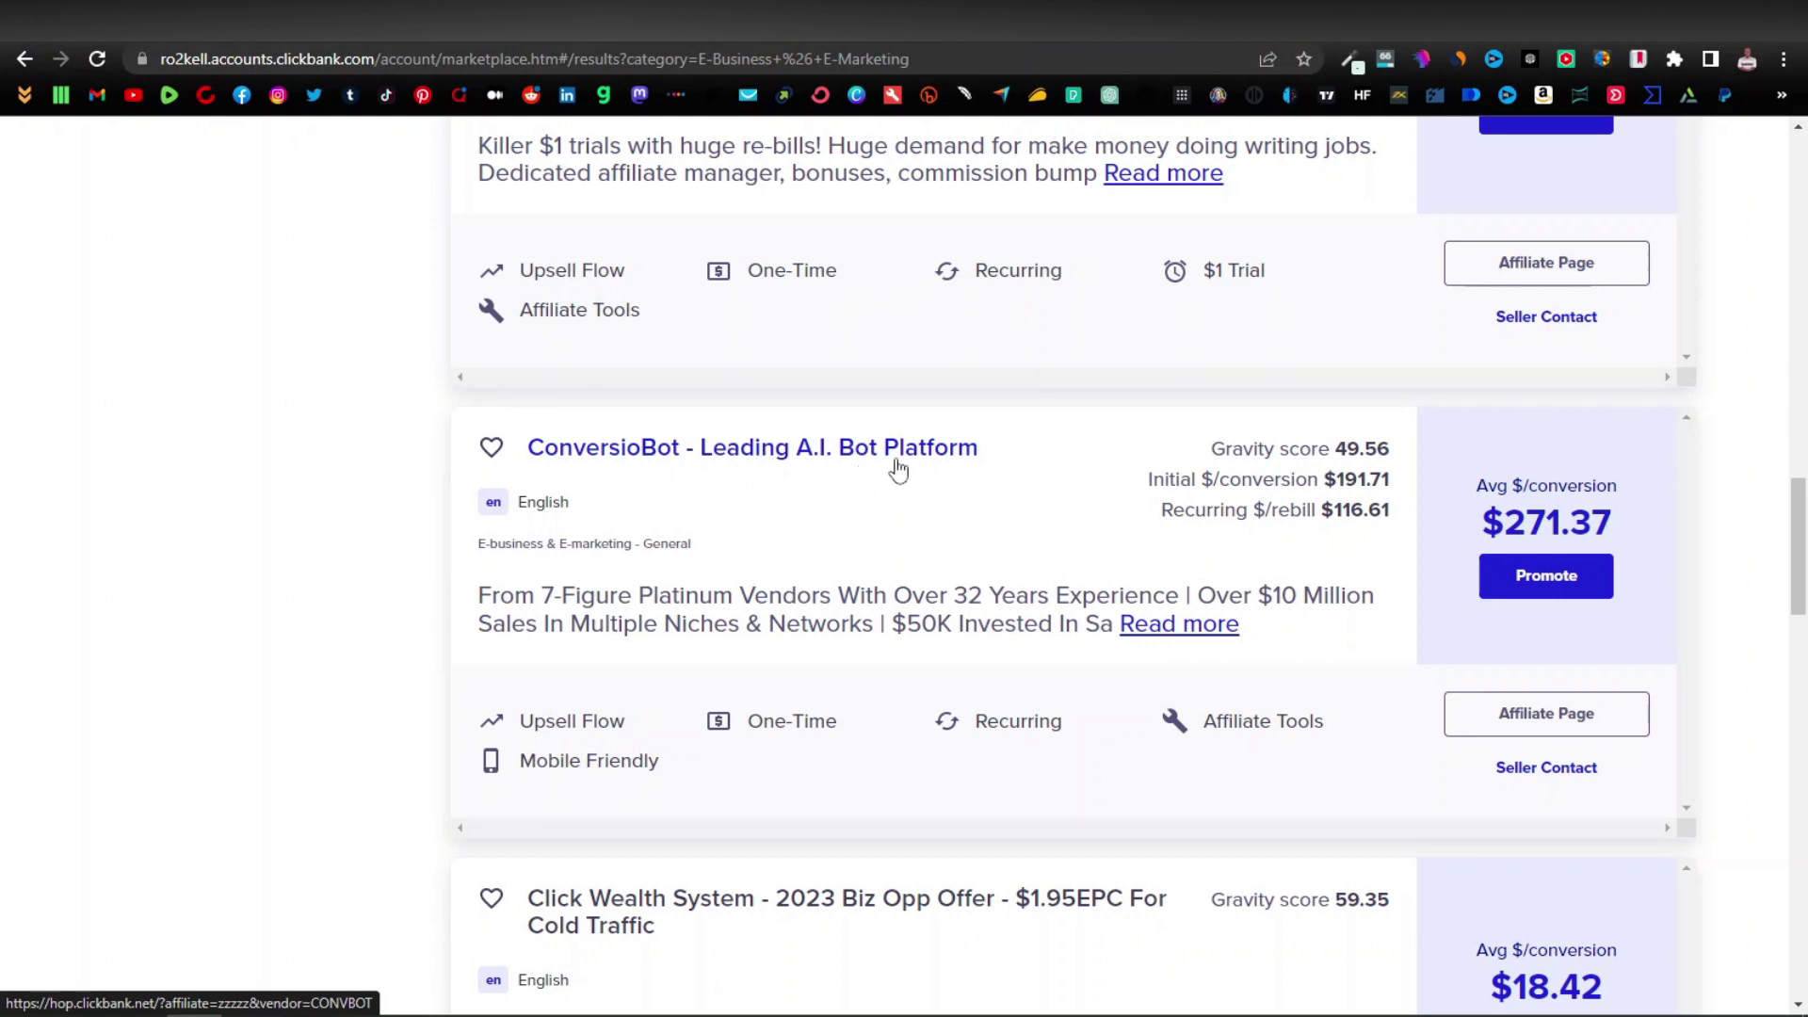
{"action": "mouse_move", "coordinate": [1359, 461]}
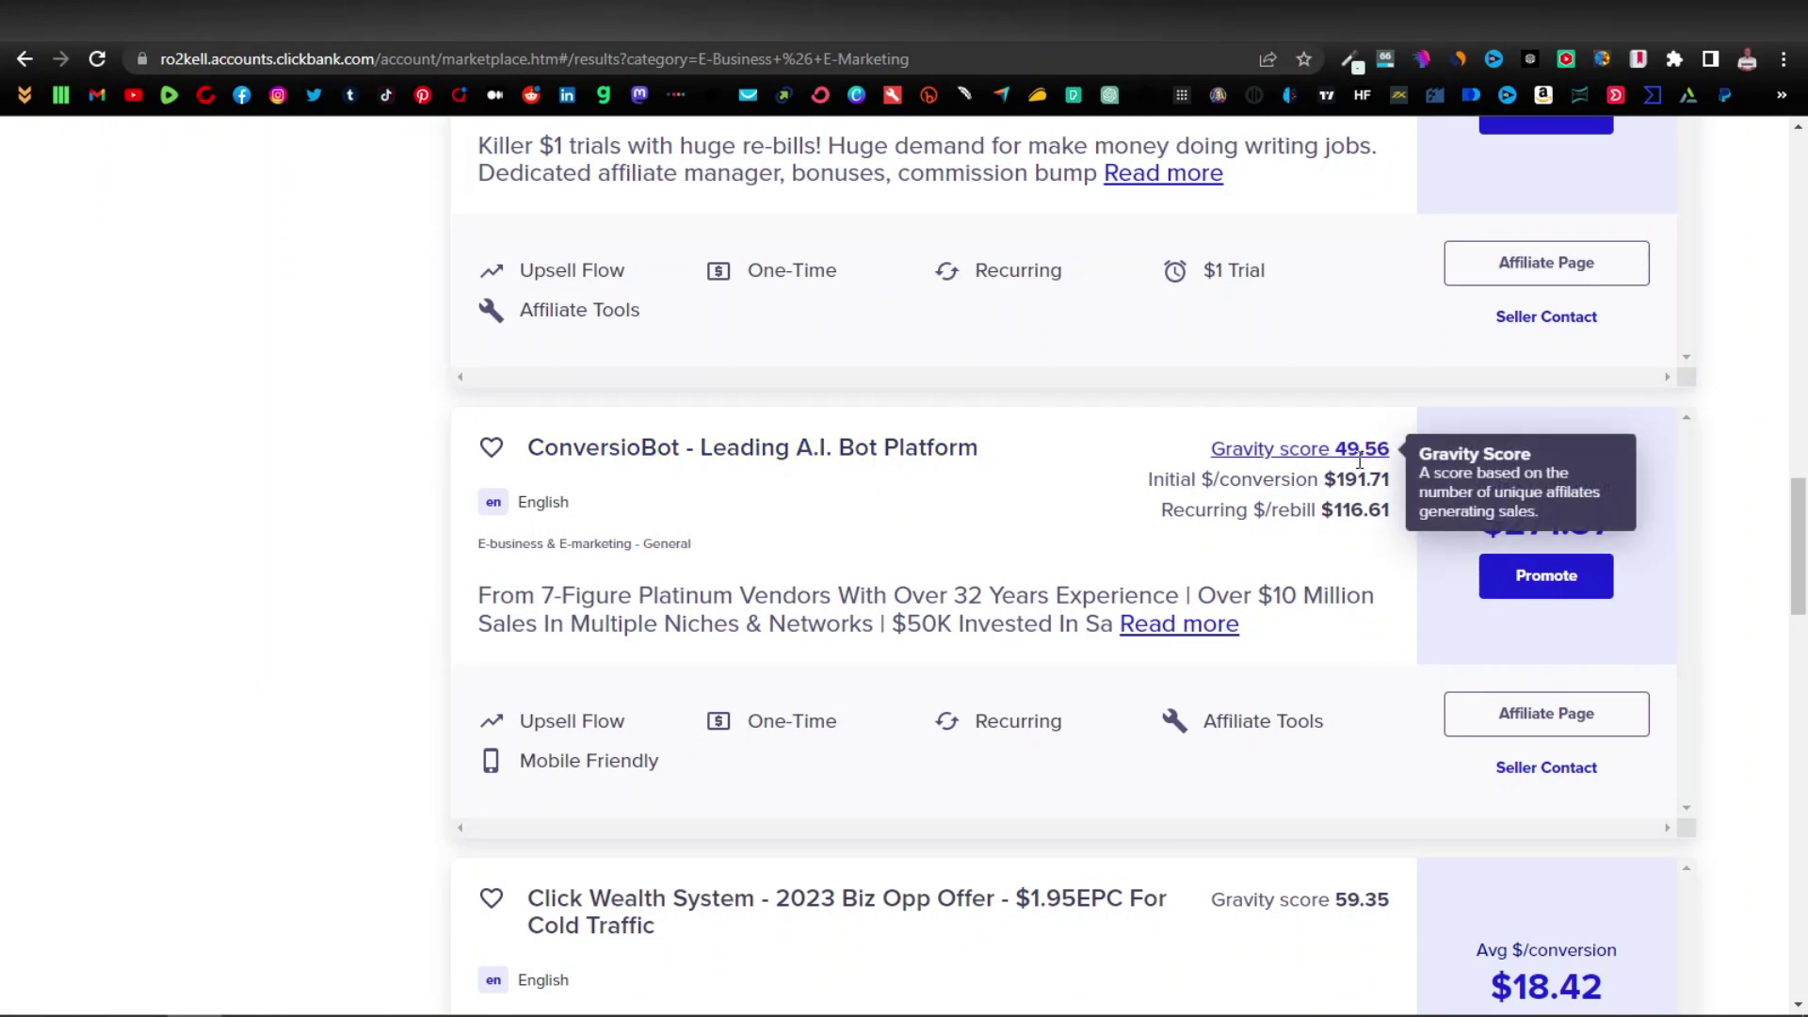
{"action": "left_click", "coordinate": [750, 456]}
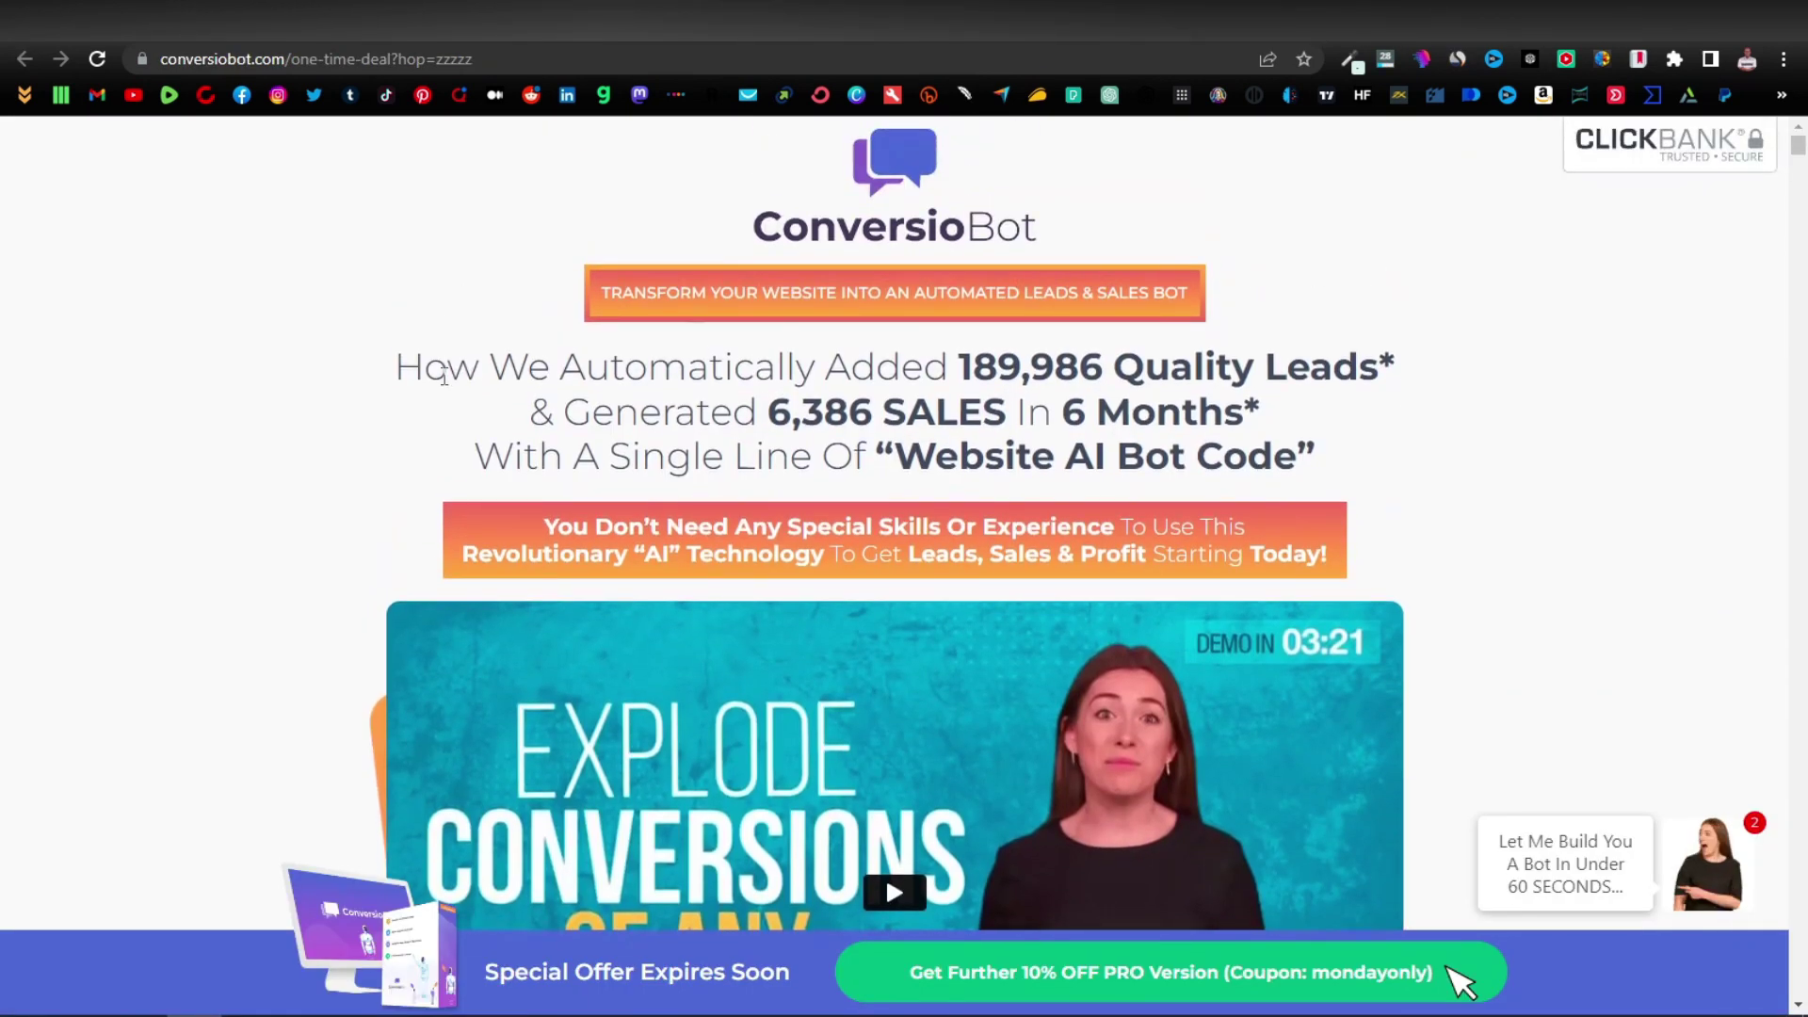
Step: Copy the orange banner tagline from the ConversioBot sales page
{"action": "left_click_drag", "start_coordinate": [402, 382], "coordinate": [1370, 351]}
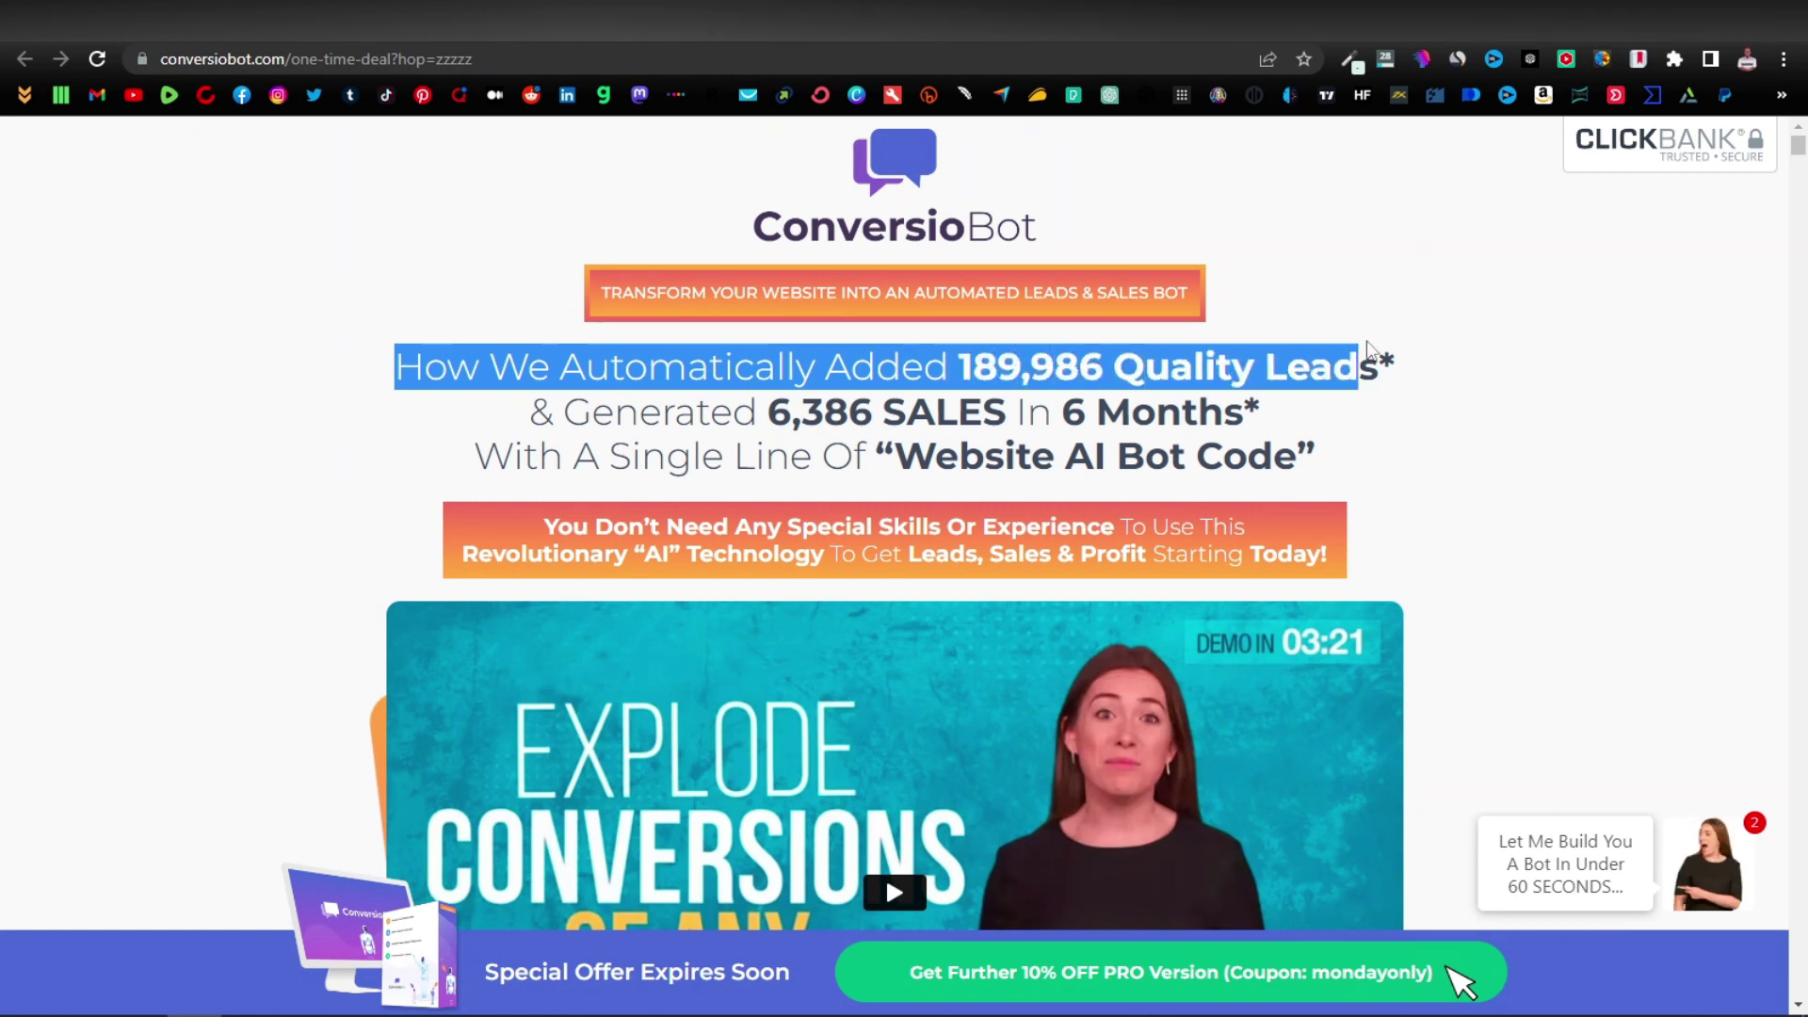
{"action": "left_click", "coordinate": [1151, 397]}
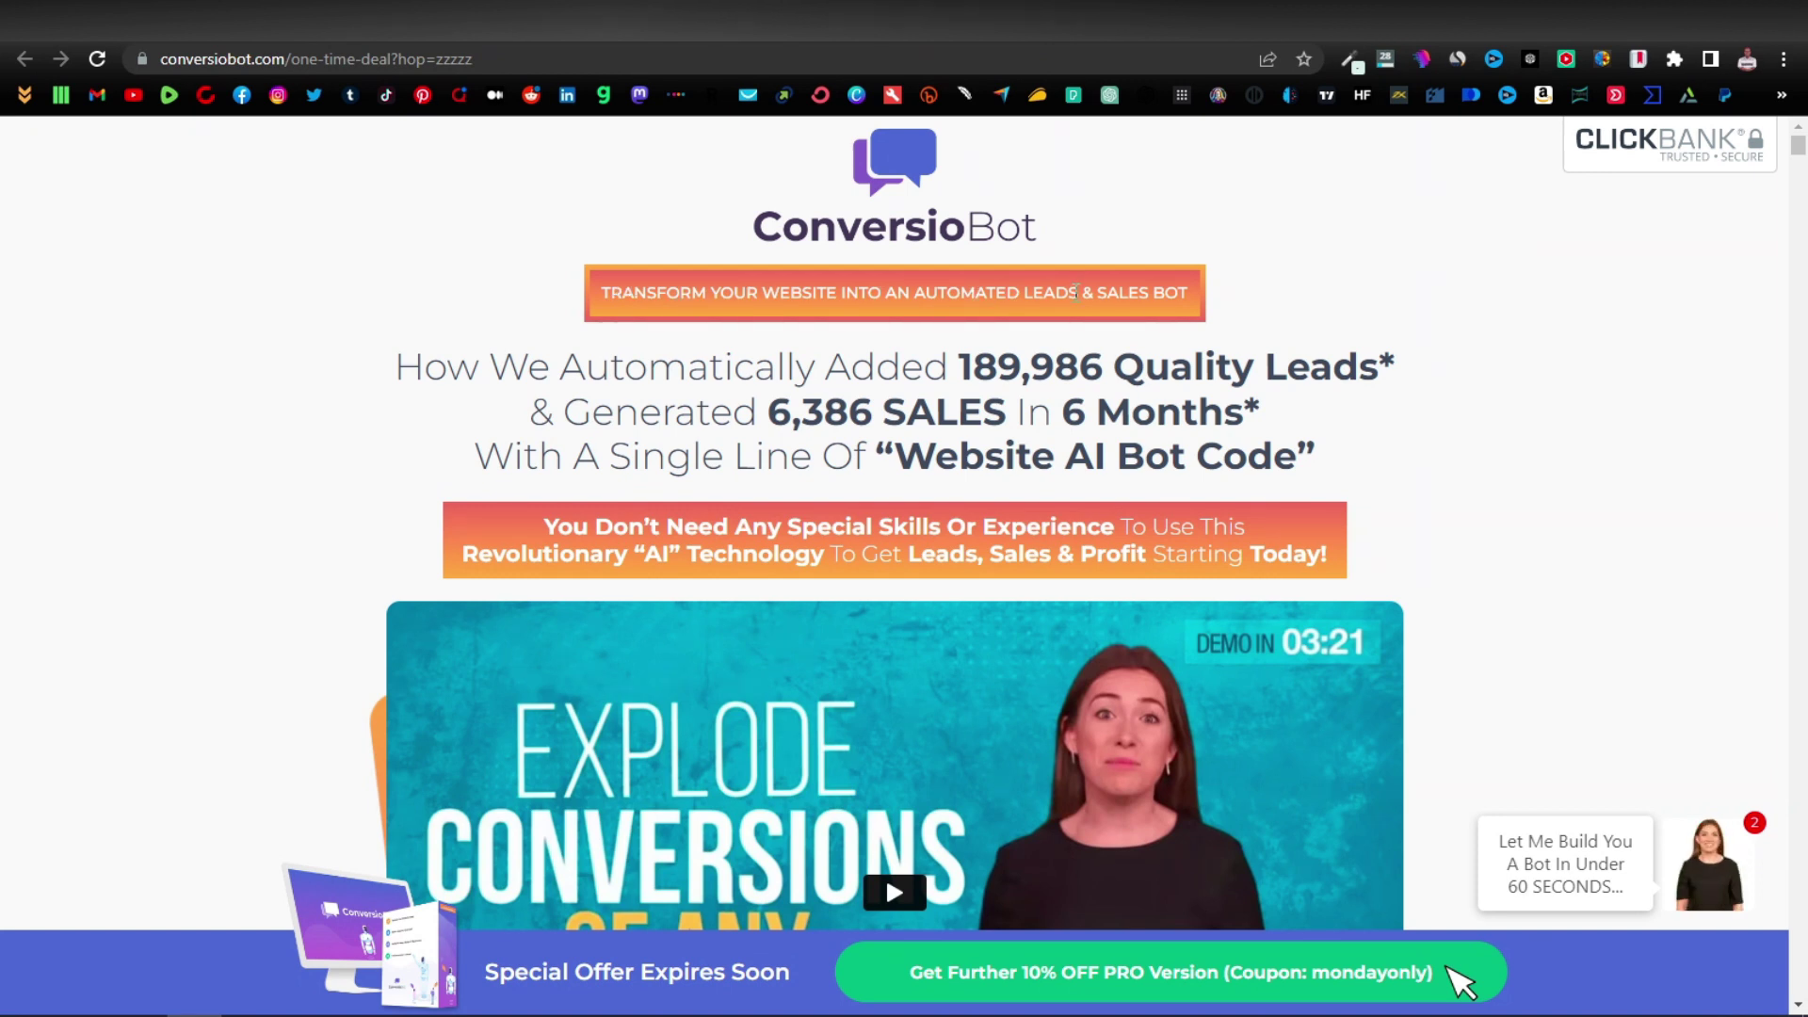
{"action": "triple_click", "coordinate": [919, 301]}
{"action": "right_click", "coordinate": [914, 302]}
{"action": "left_click", "coordinate": [965, 318]}
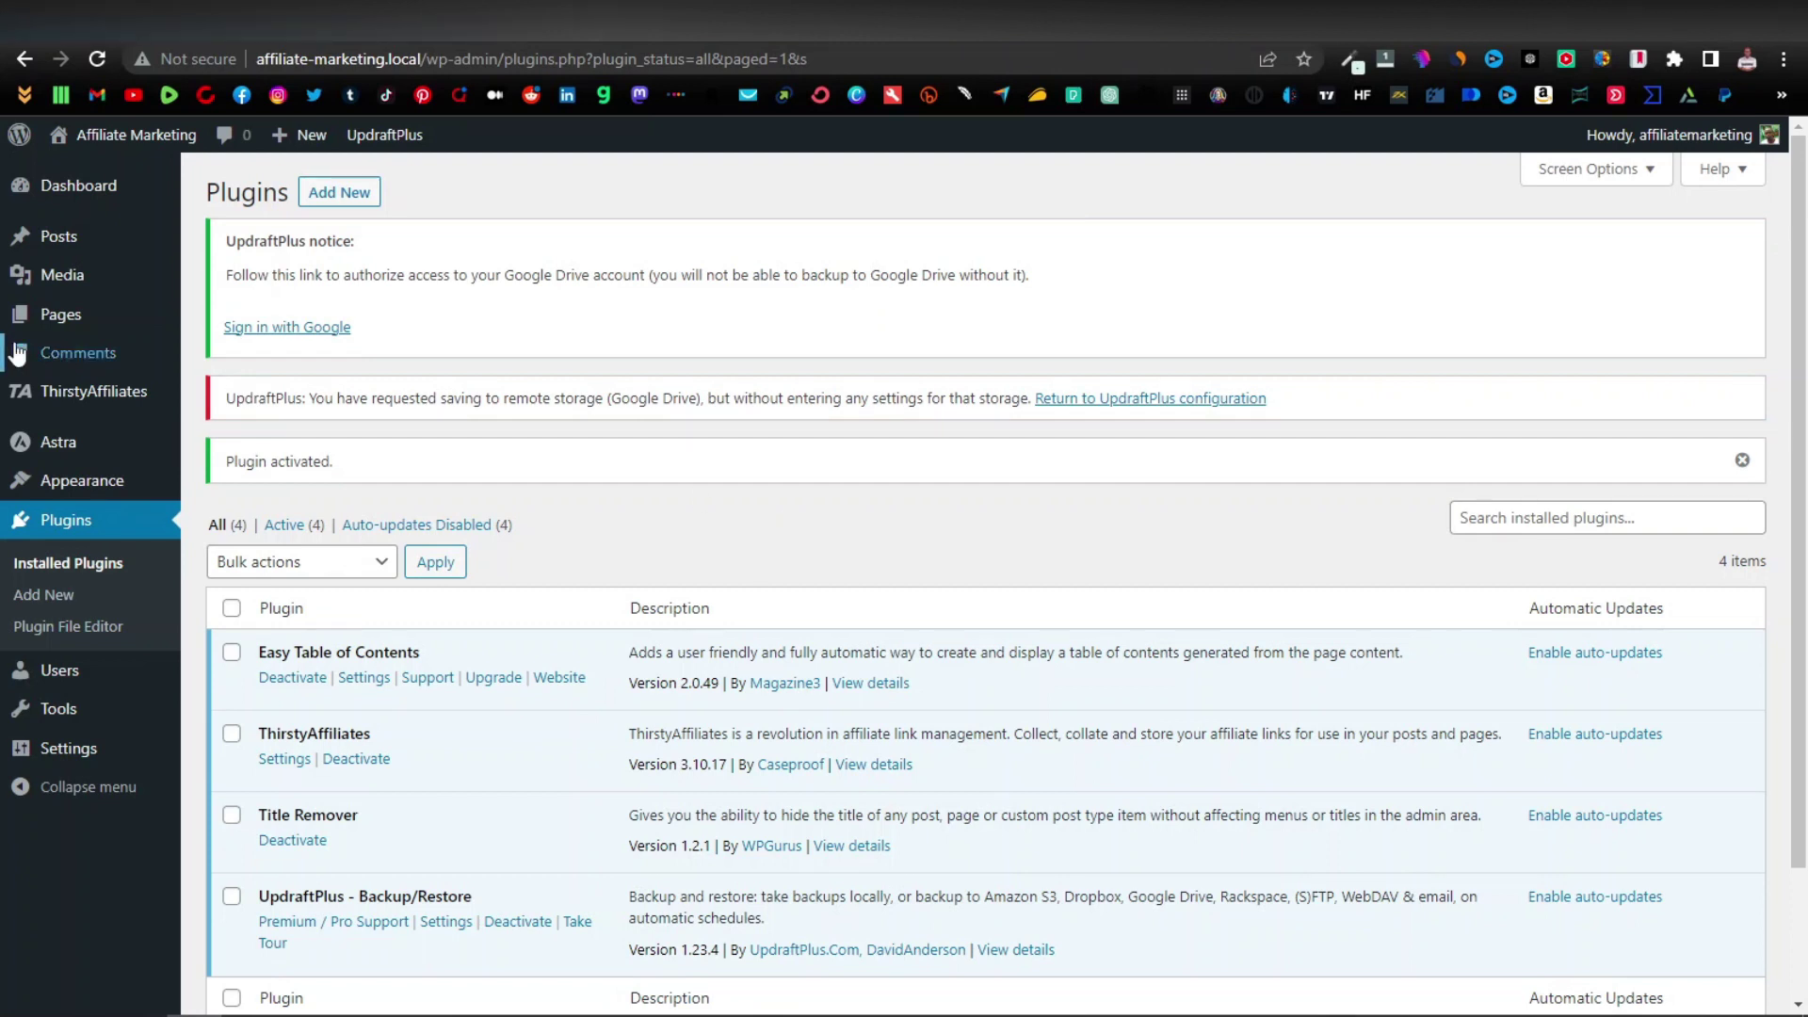
Step: Open the All Posts list showing 'How to Start an Online Business in 2023'
{"action": "left_click", "coordinate": [59, 247]}
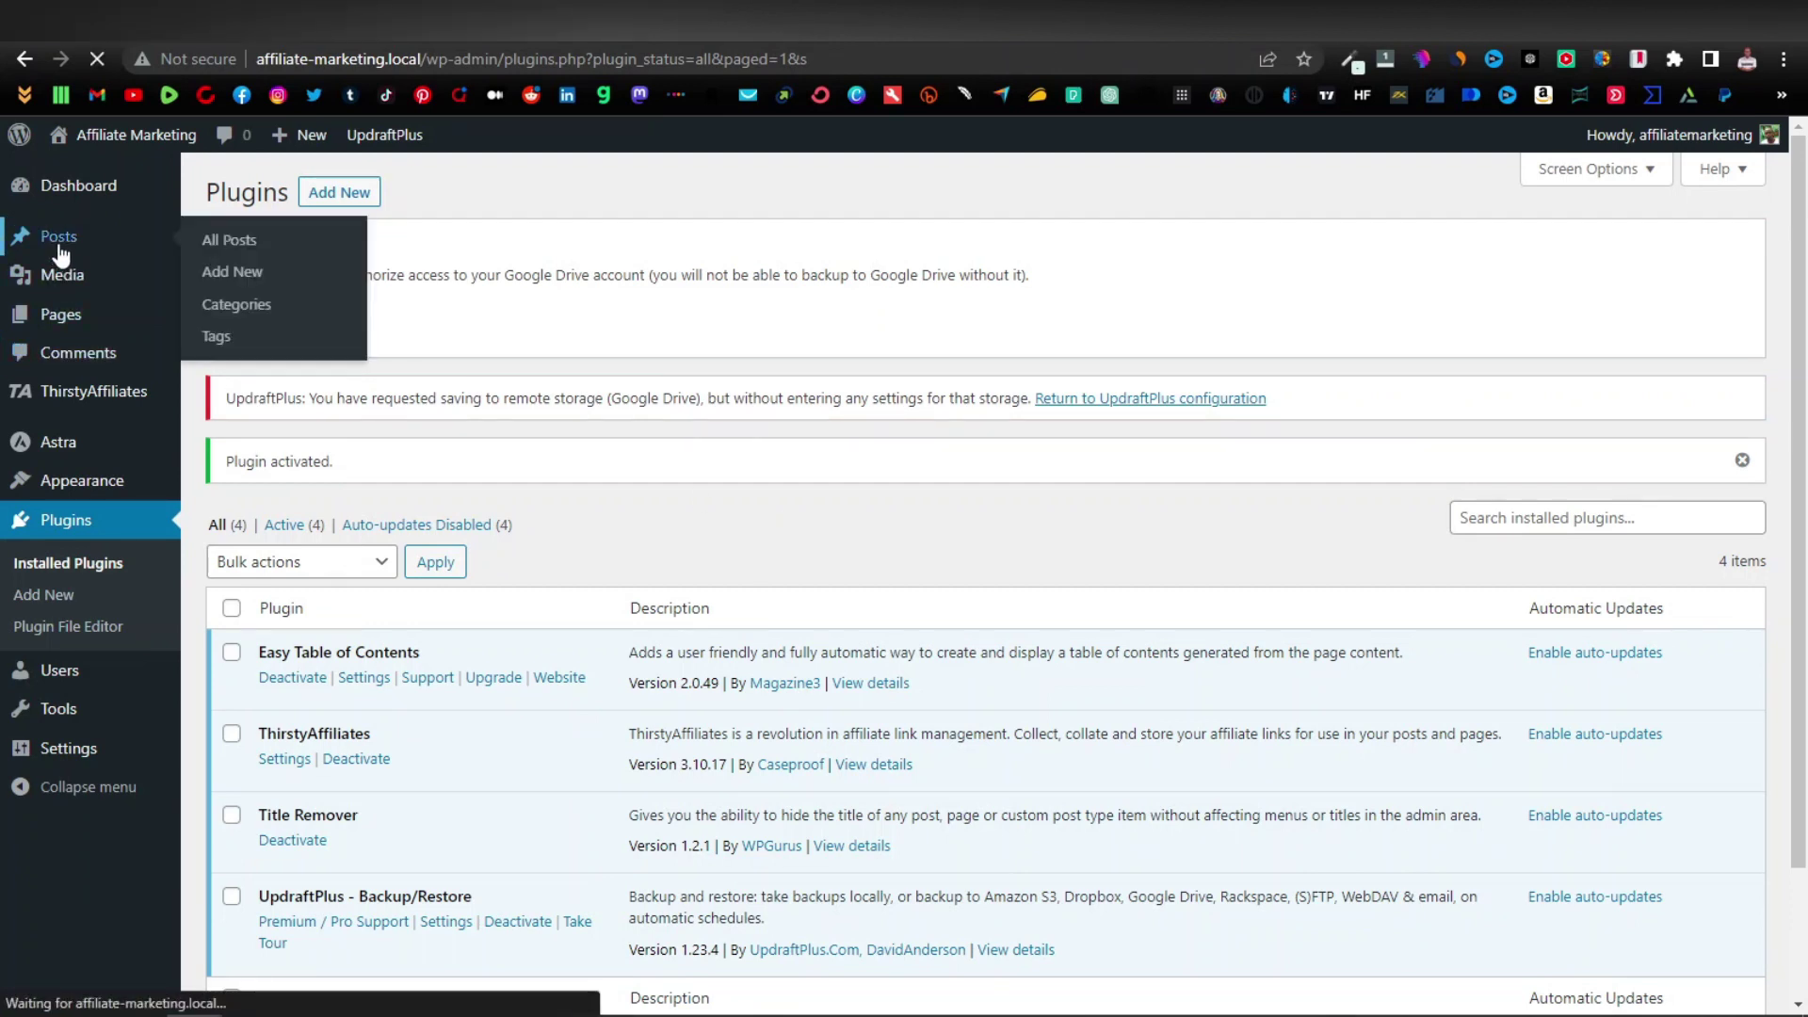
{"action": "mouse_move", "coordinate": [472, 590]}
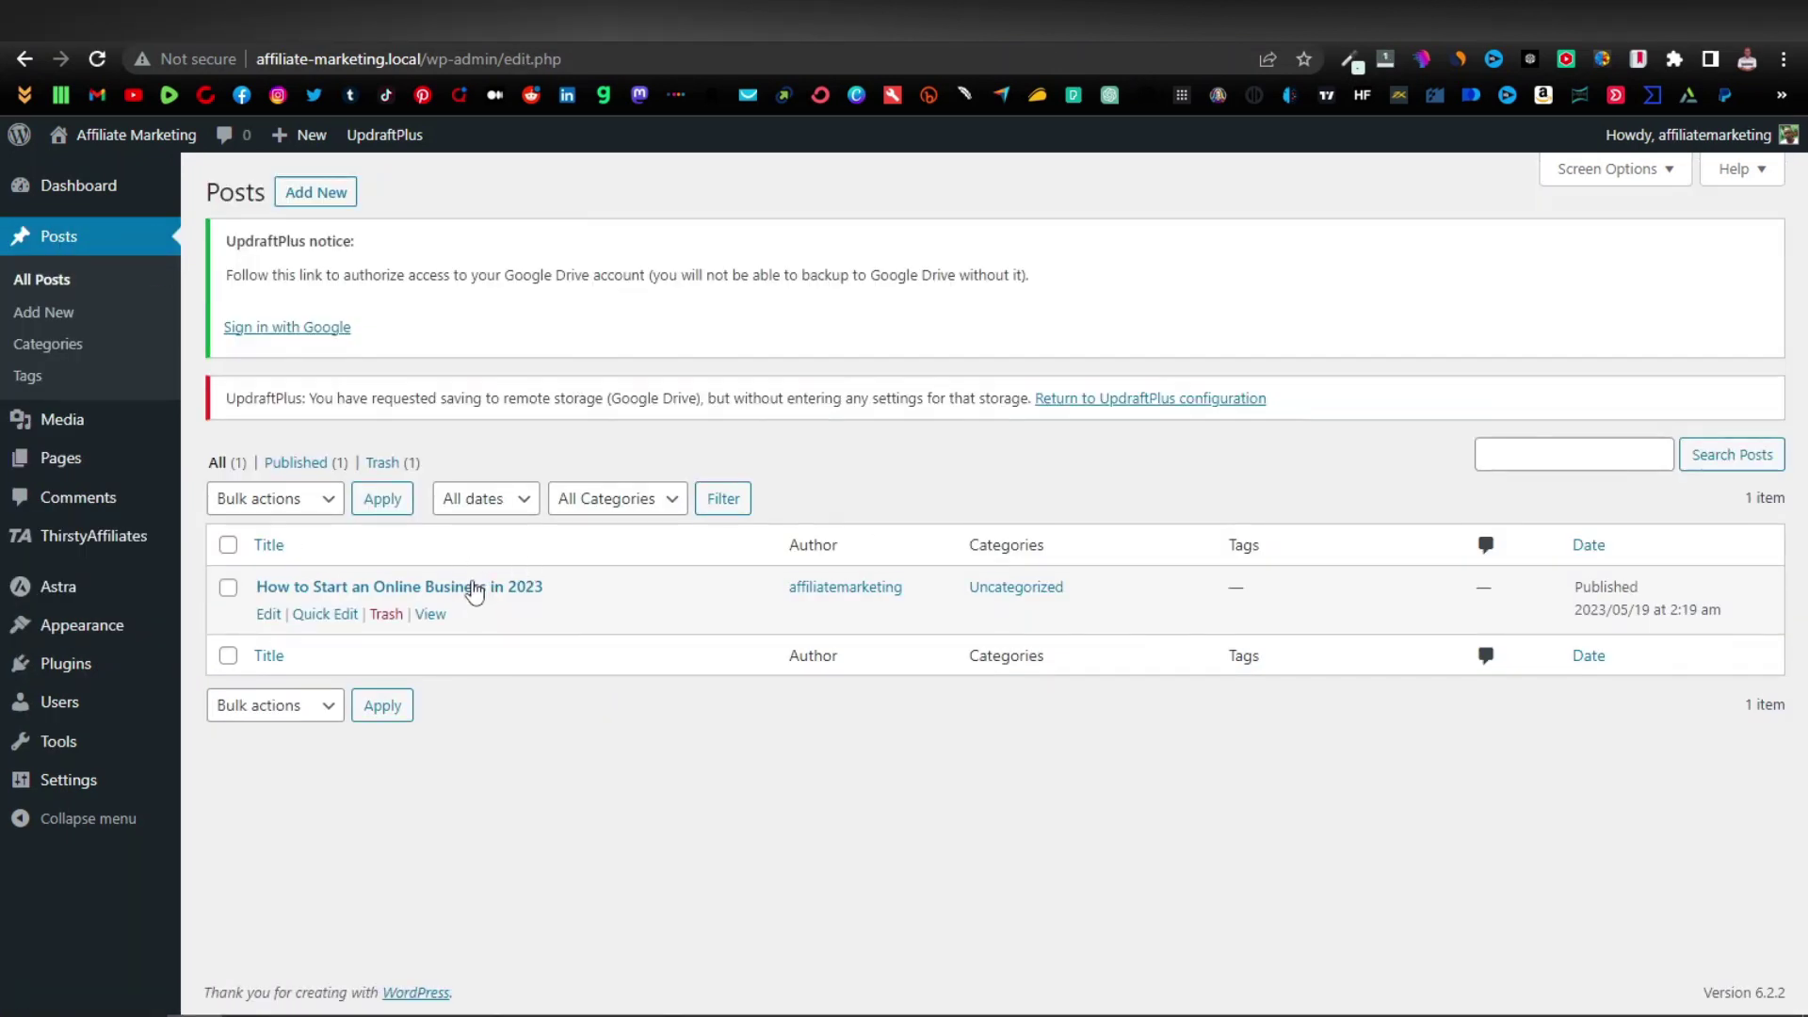
Step: Open the online business post in the editor and scroll down to the Conclusion section
{"action": "left_click", "coordinate": [268, 614]}
{"action": "scroll", "coordinate": [409, 599], "scroll_direction": "down", "scroll_amount": 8}
{"action": "scroll", "coordinate": [409, 595], "scroll_direction": "down", "scroll_amount": 20}
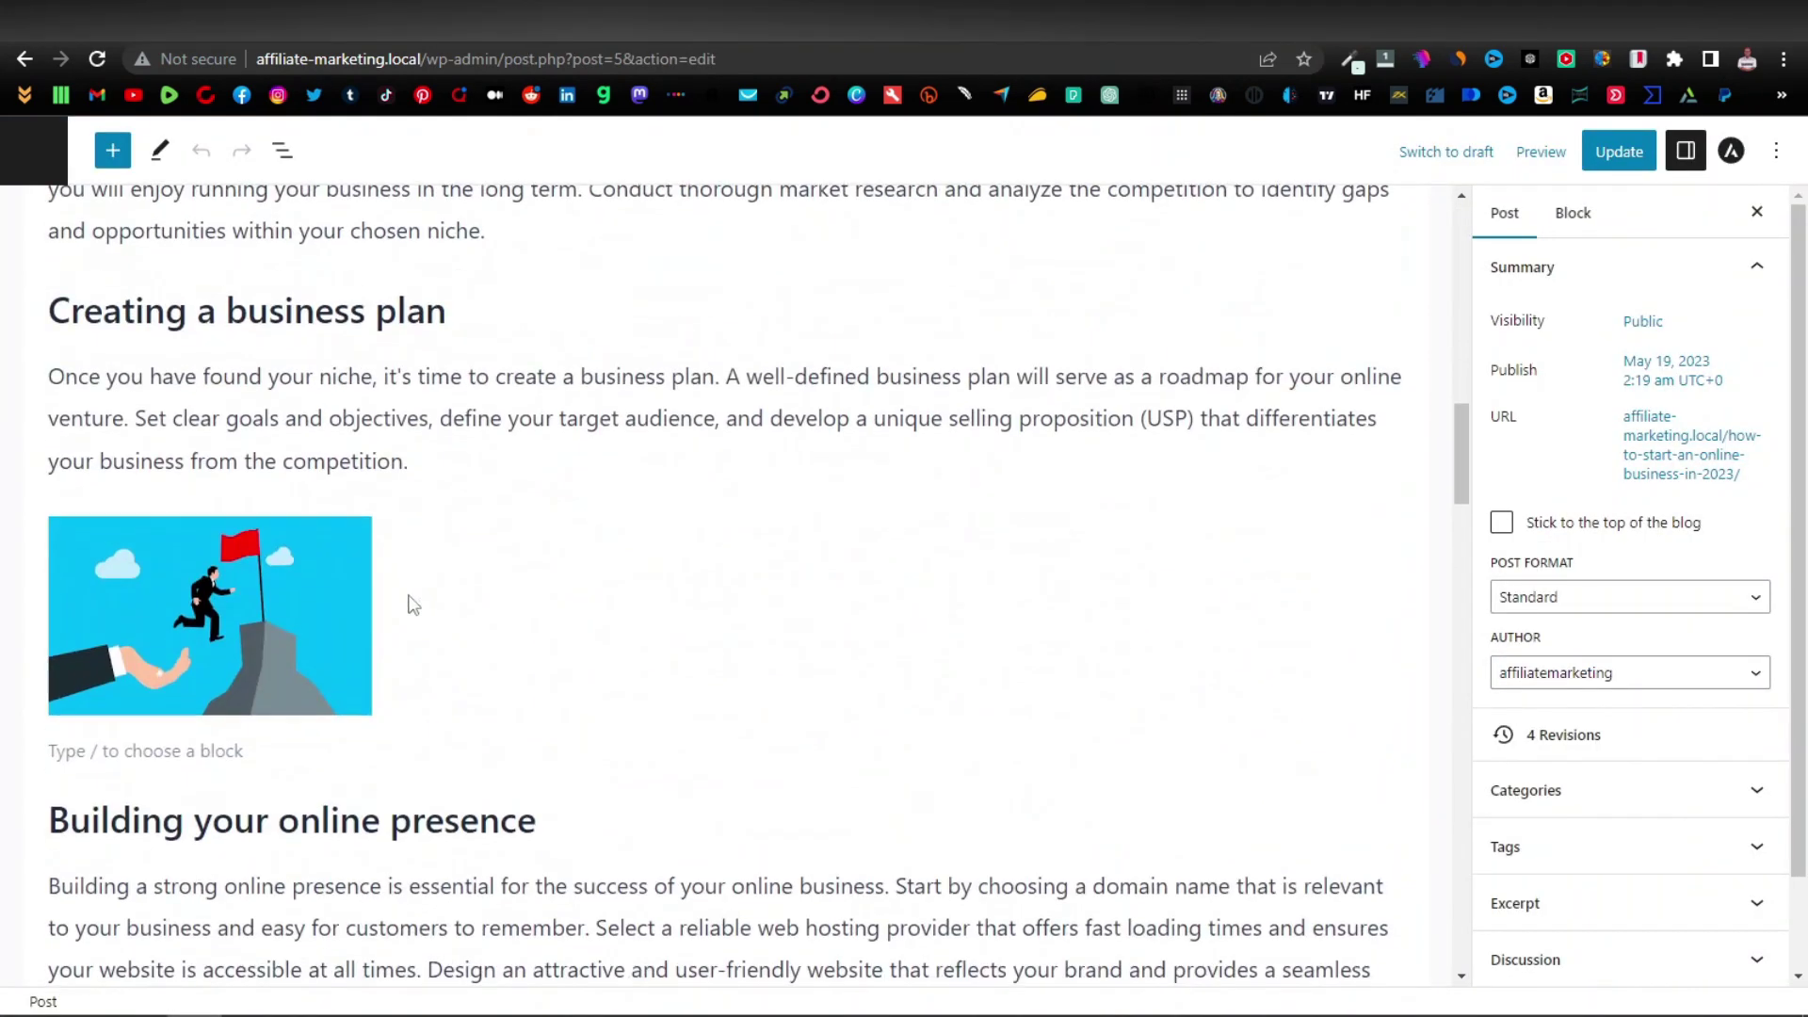
{"action": "scroll", "coordinate": [410, 595], "scroll_direction": "up", "scroll_amount": 10}
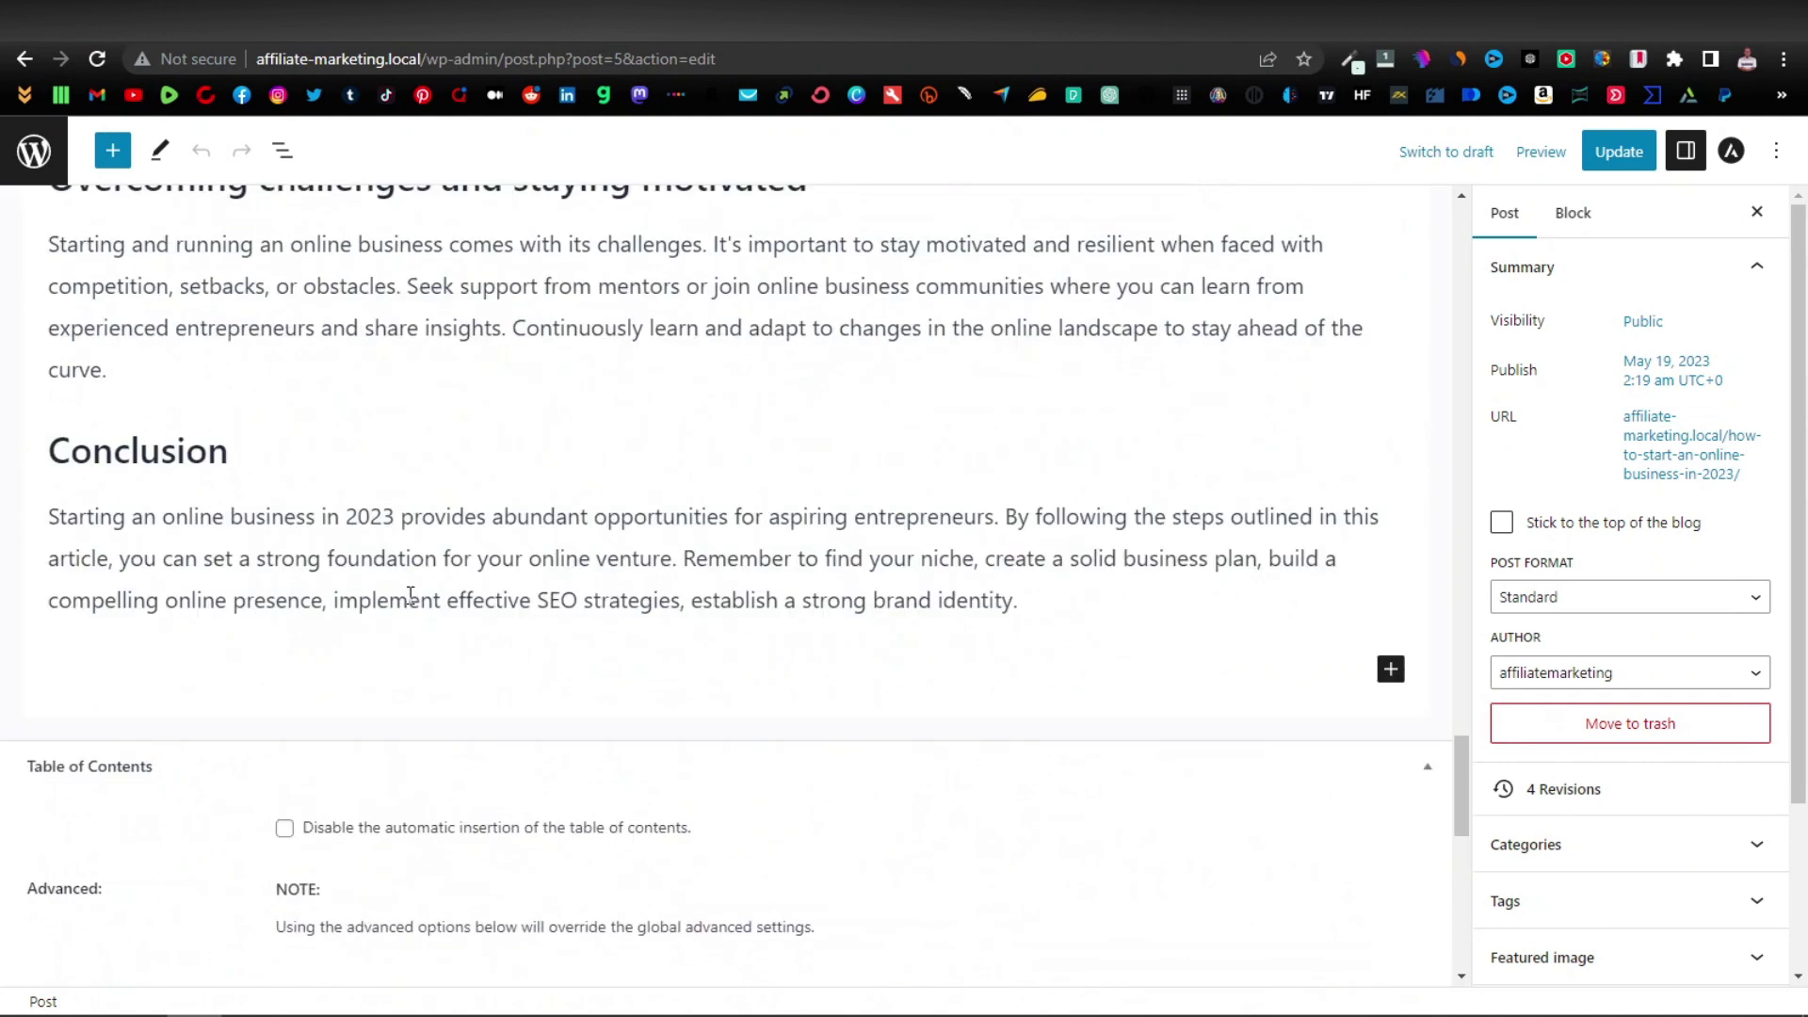
{"action": "scroll", "coordinate": [388, 588], "scroll_direction": "down", "scroll_amount": 3}
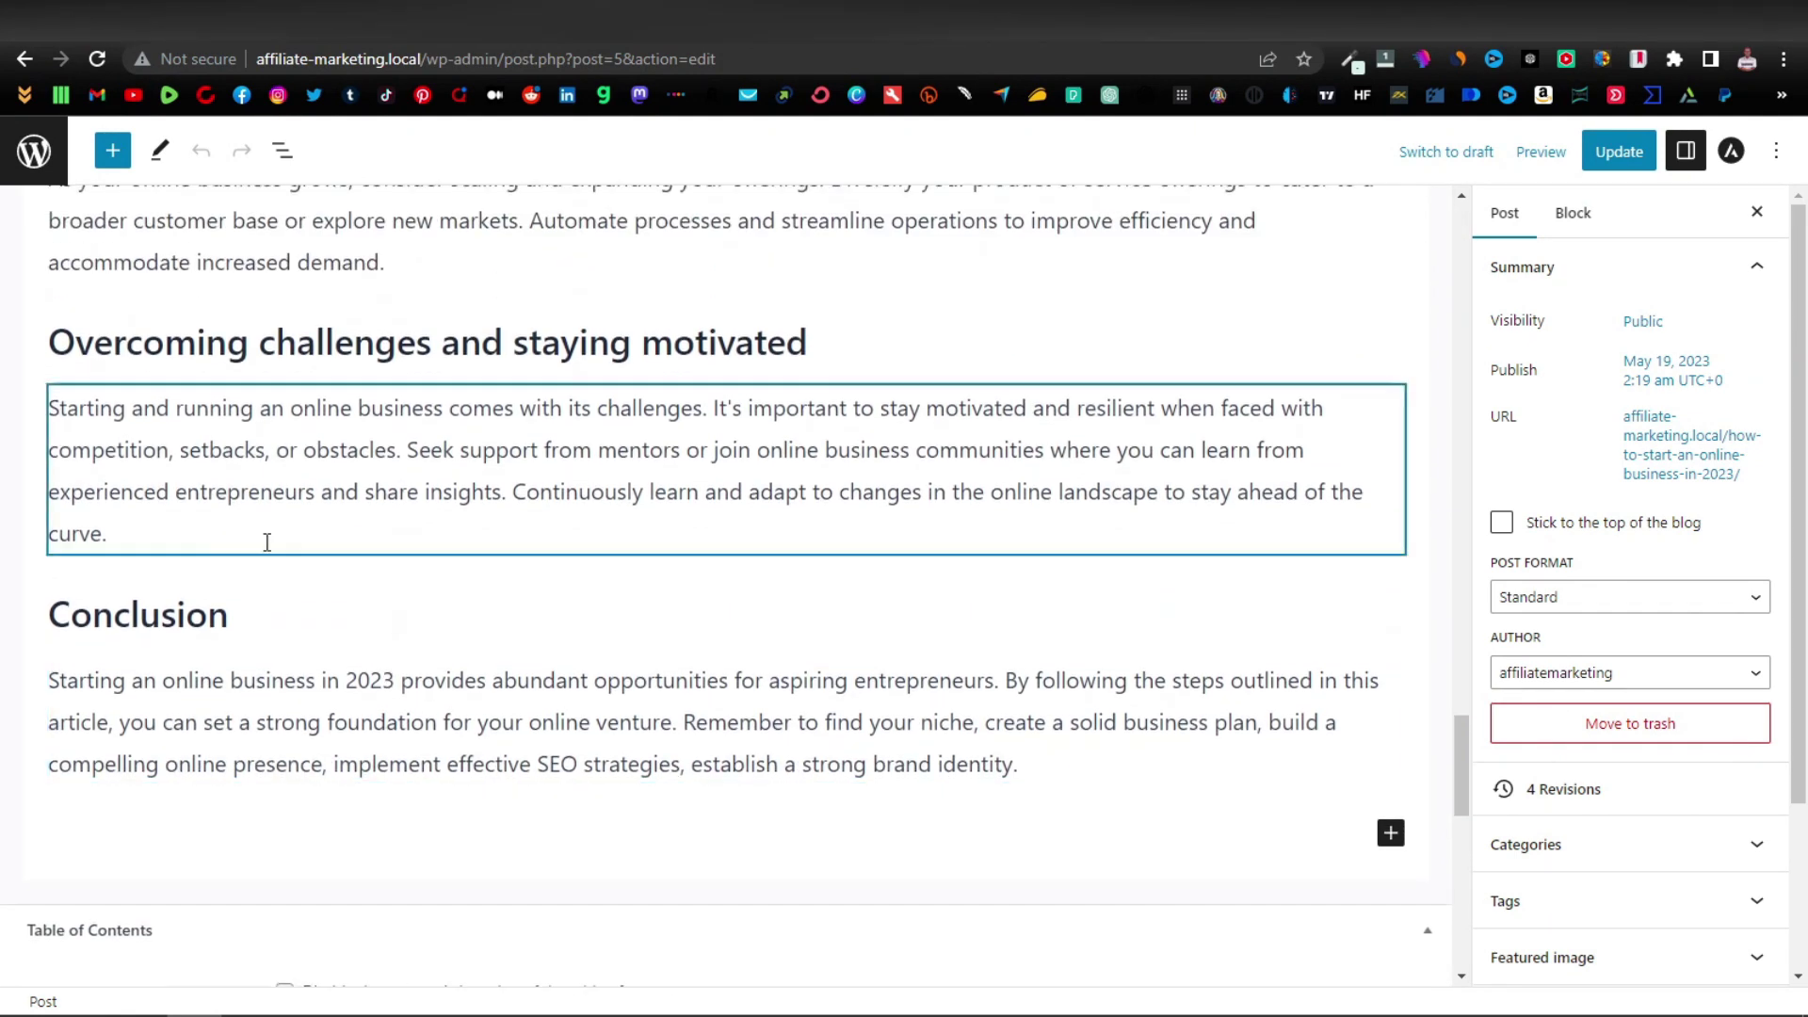
Step: Add a paragraph above Conclusion containing the pasted 'TRANSFORM YOUR WEBSITE INTO AN AUTOMATED LEADS & SALES BOT' tagline
{"action": "mouse_move", "coordinate": [248, 572]}
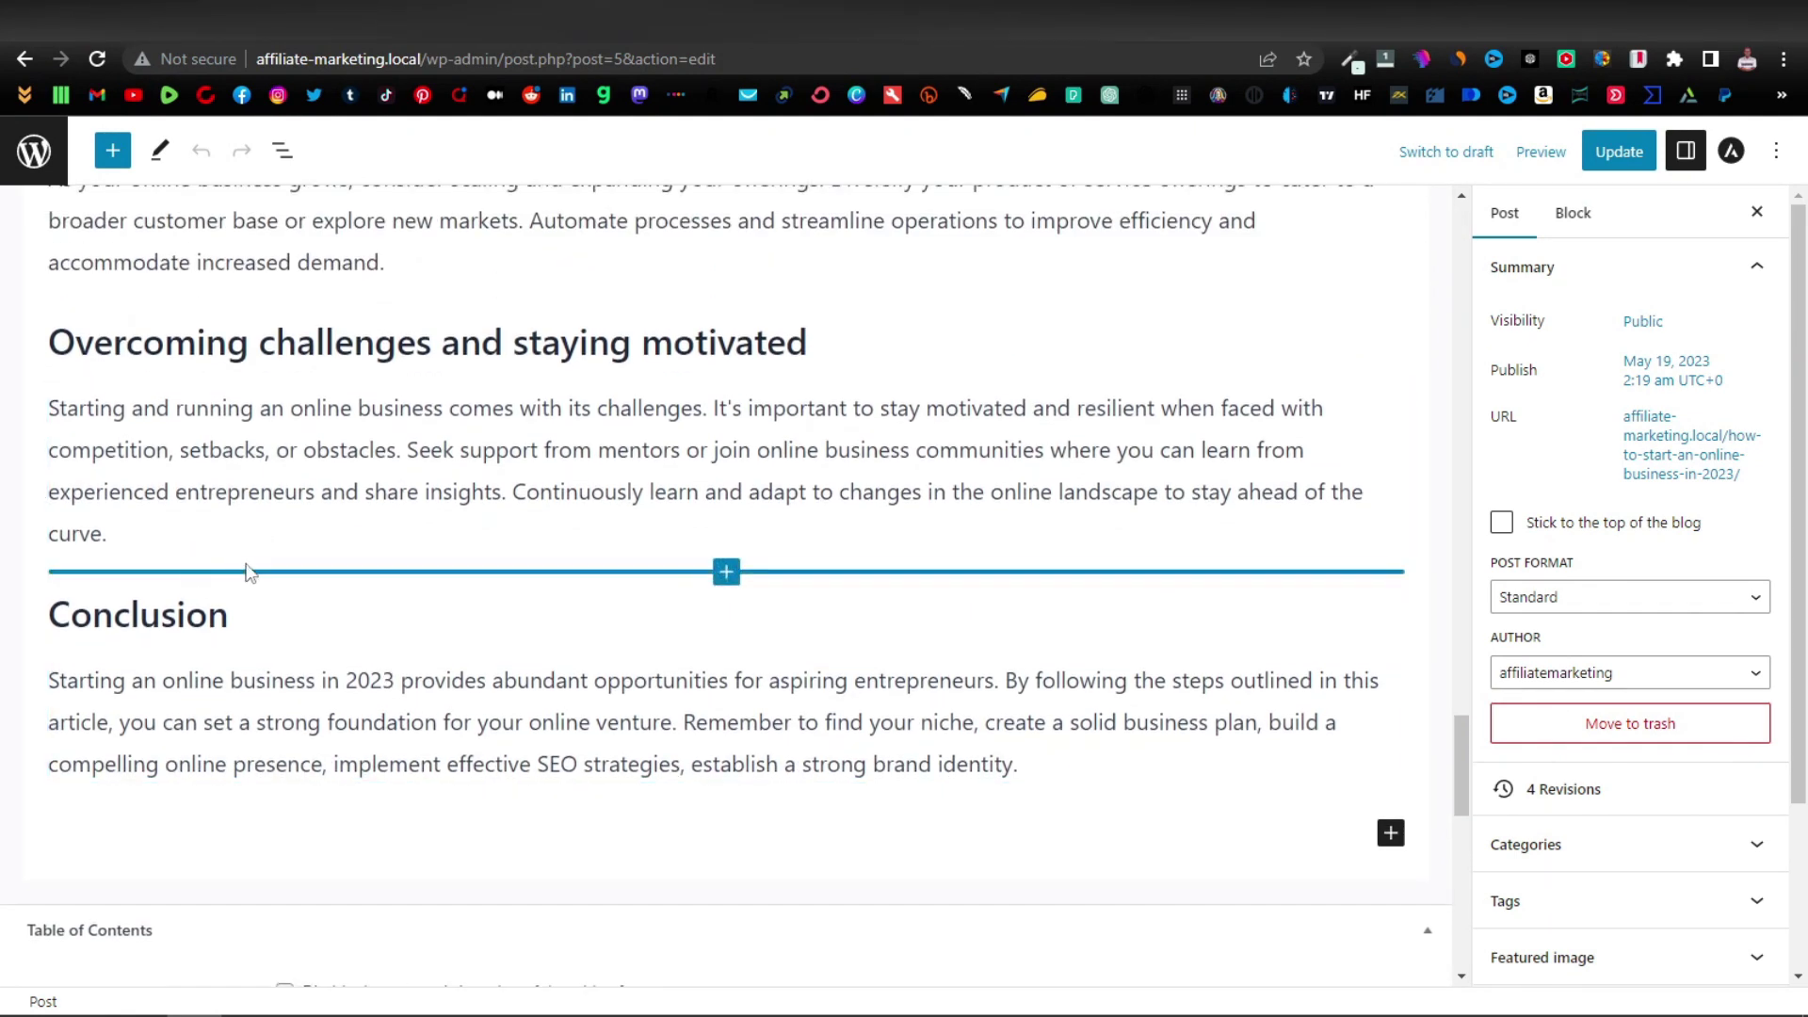
{"action": "left_click", "coordinate": [726, 571]}
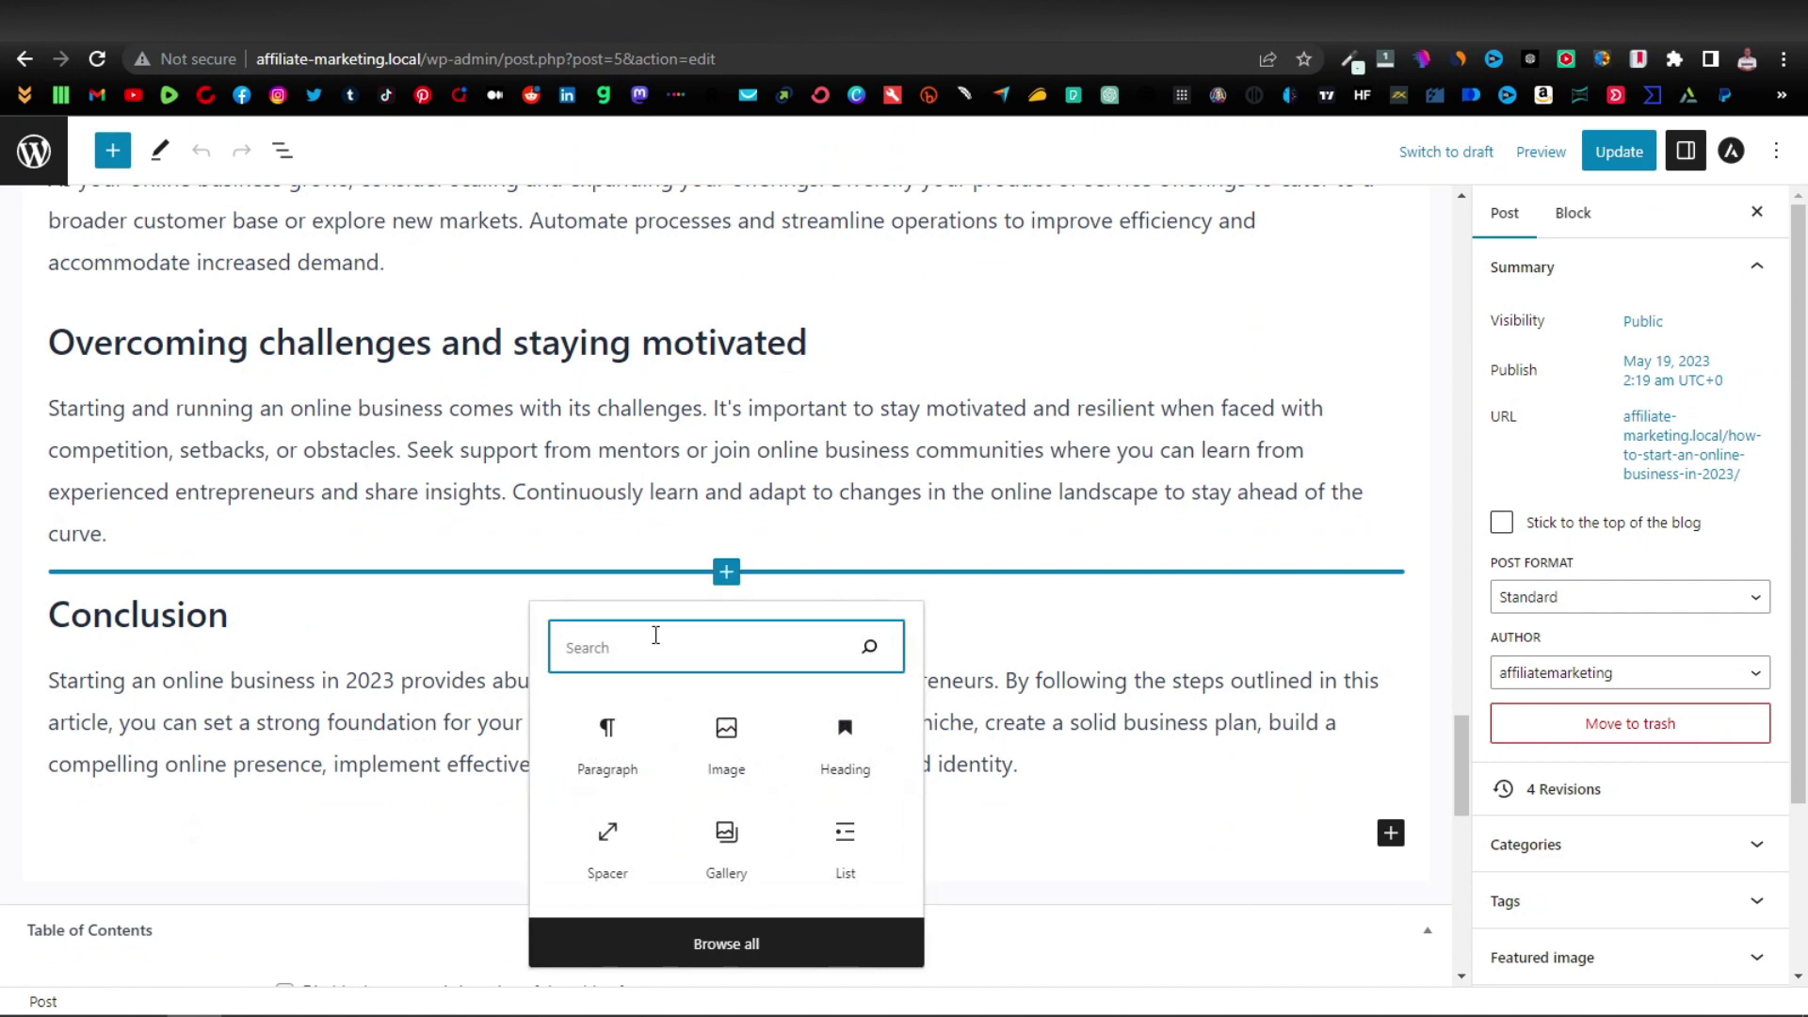
{"action": "left_click", "coordinate": [608, 739]}
{"action": "right_click", "coordinate": [135, 603]}
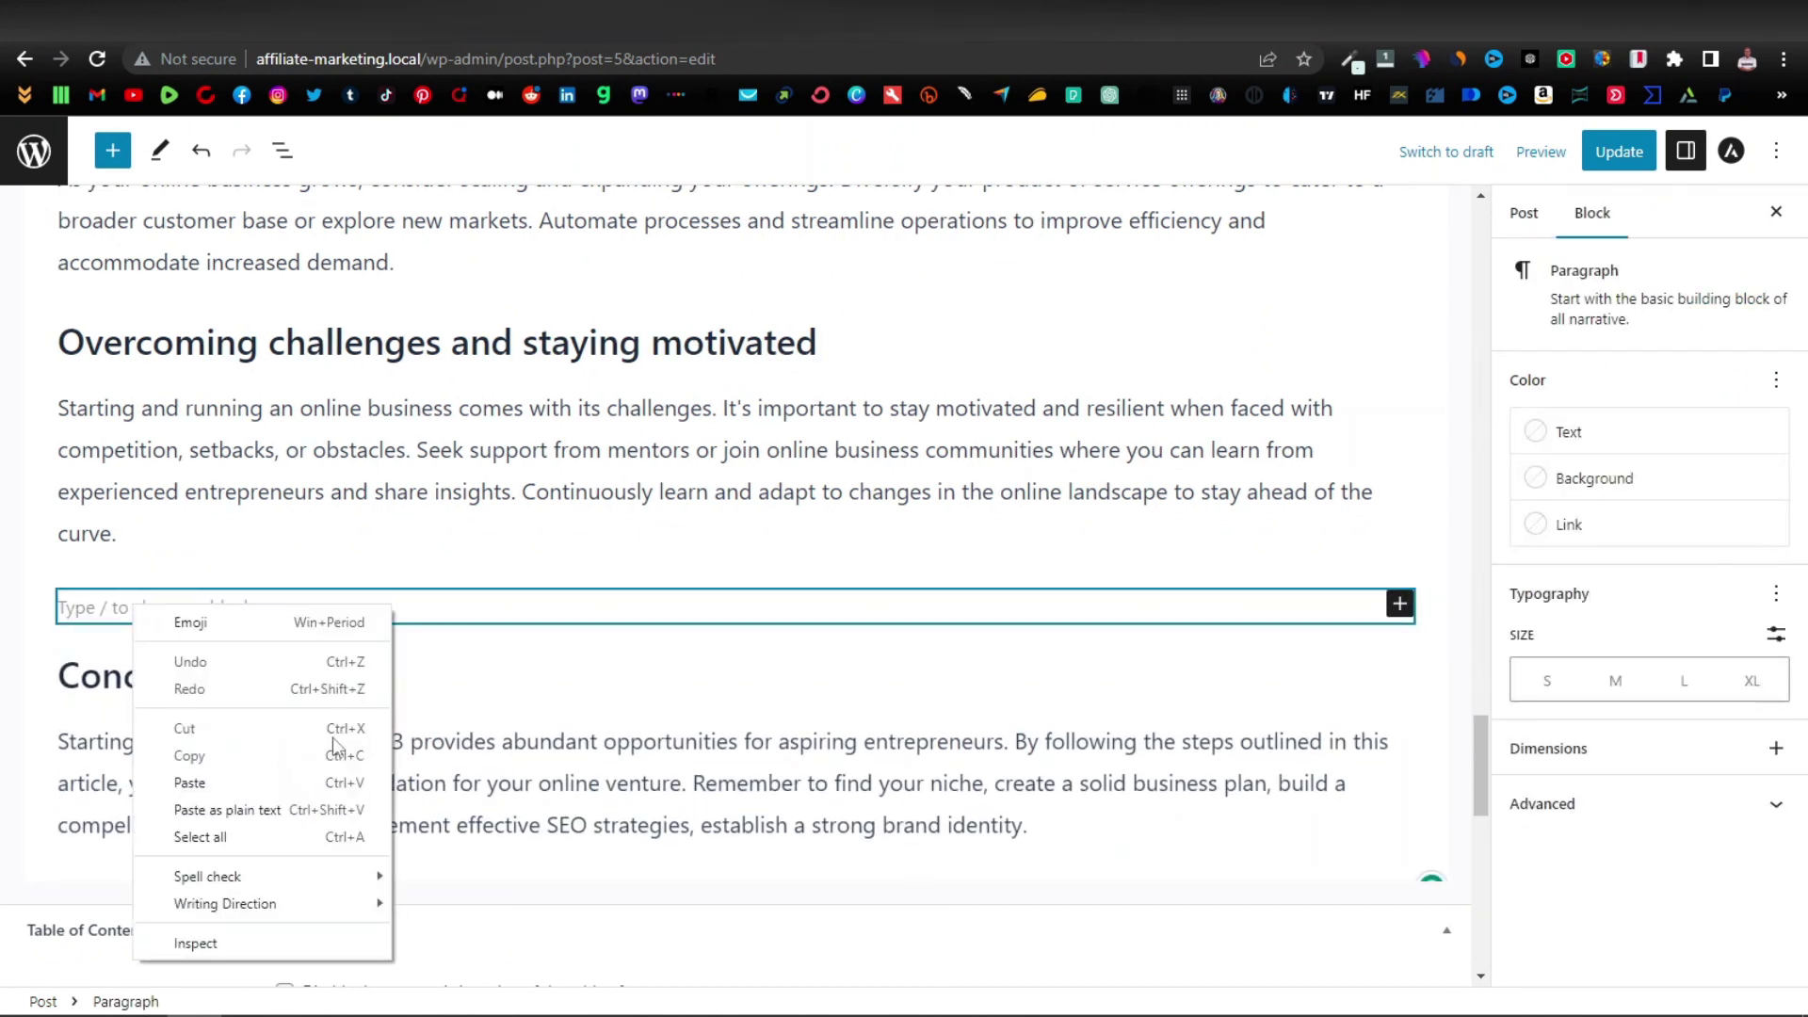
{"action": "left_click", "coordinate": [231, 782]}
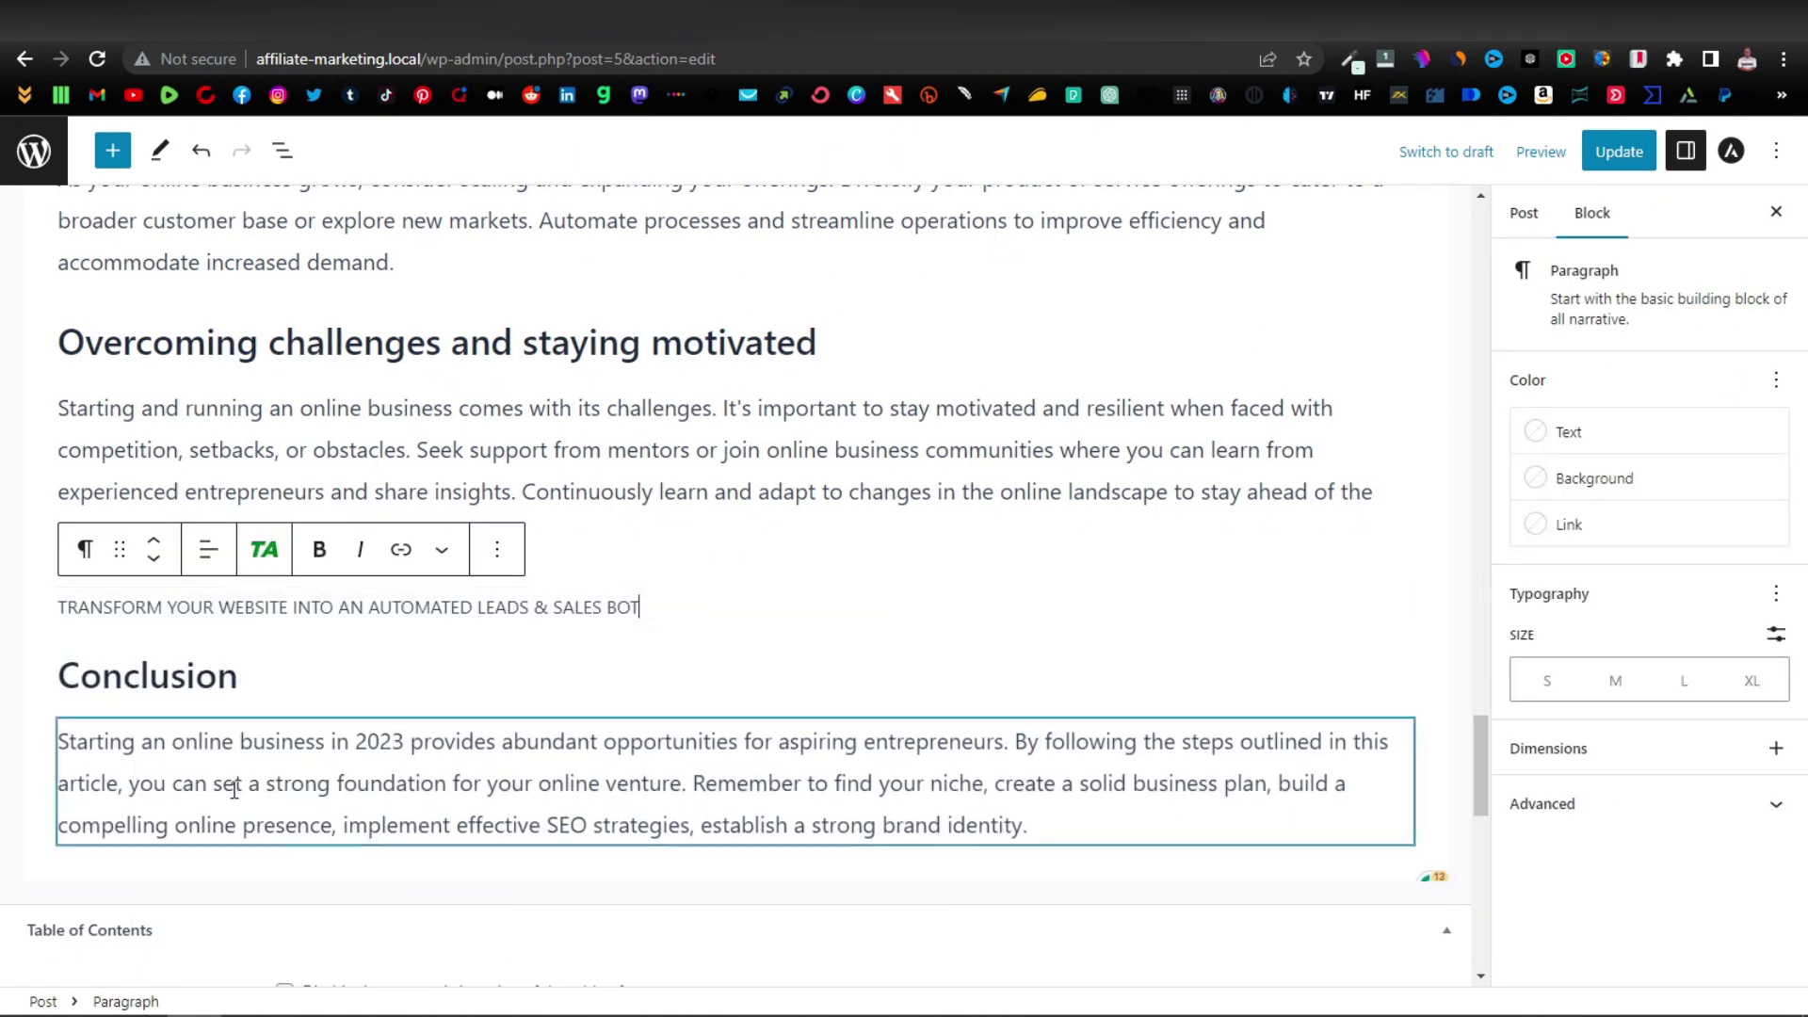
Step: Update the post and return to the WordPress dashboard
{"action": "left_click", "coordinate": [265, 559]}
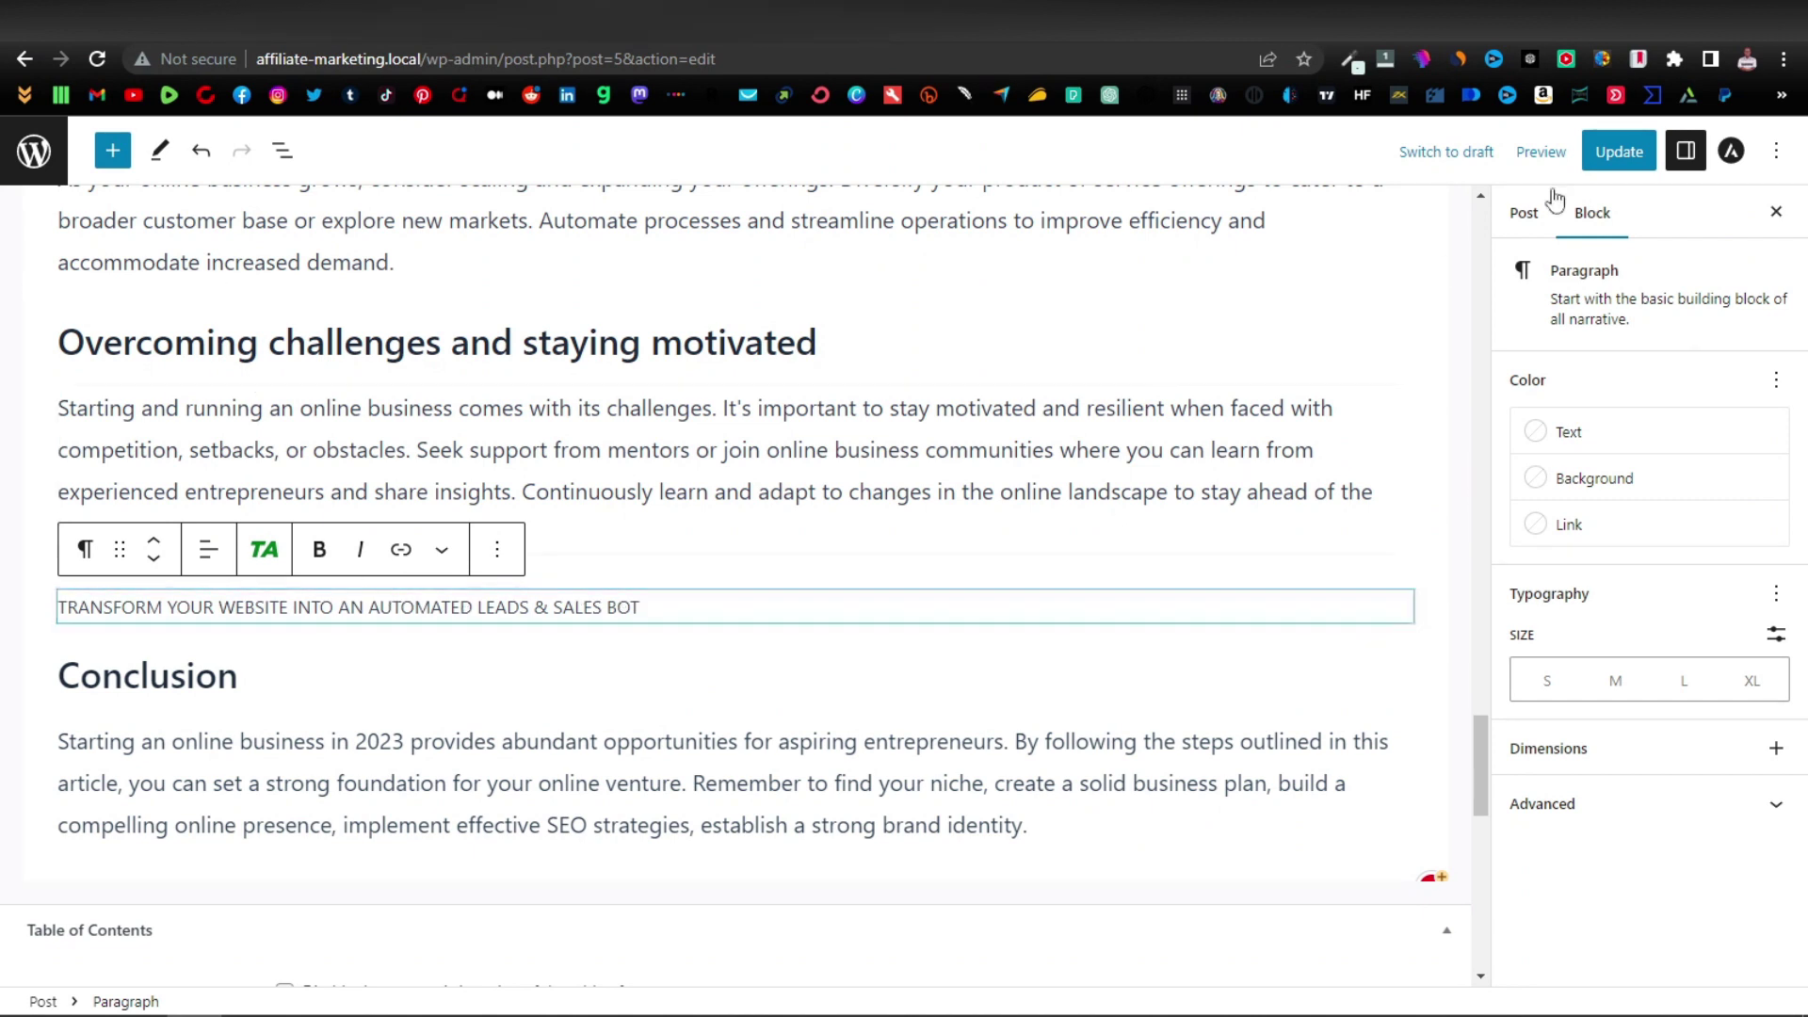
{"action": "left_click", "coordinate": [1617, 155]}
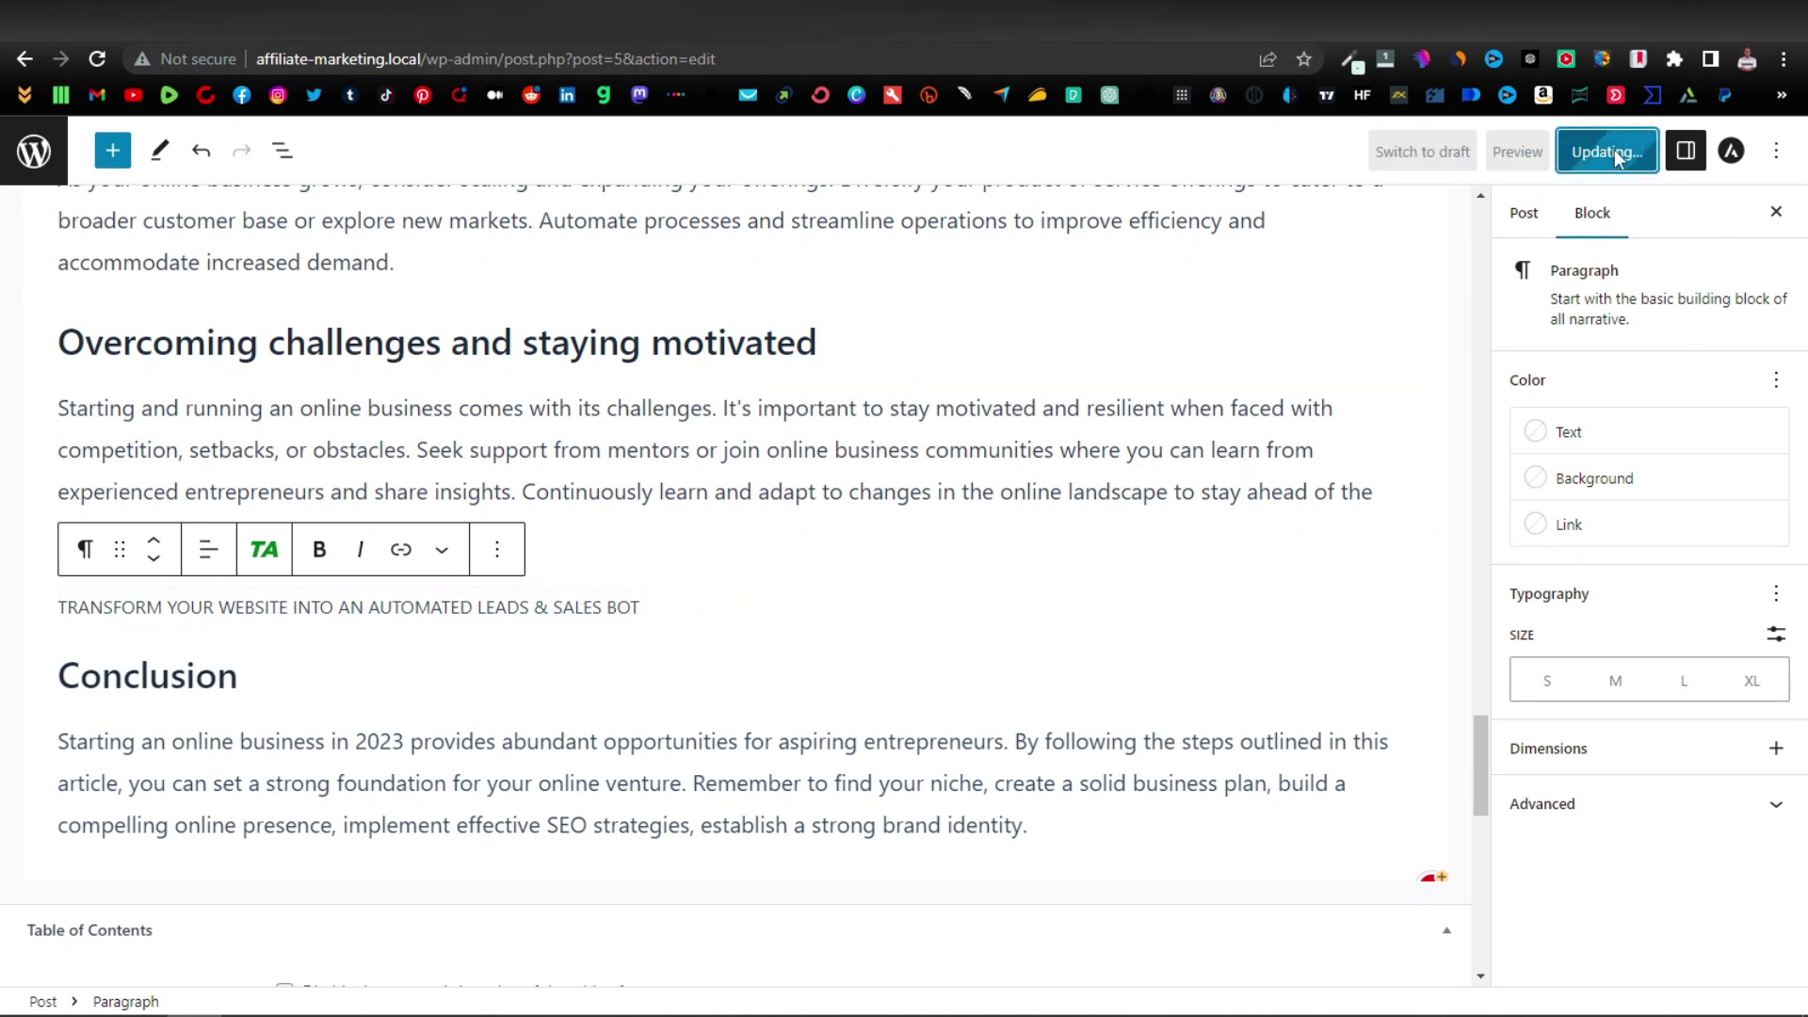
{"action": "left_click", "coordinate": [34, 151]}
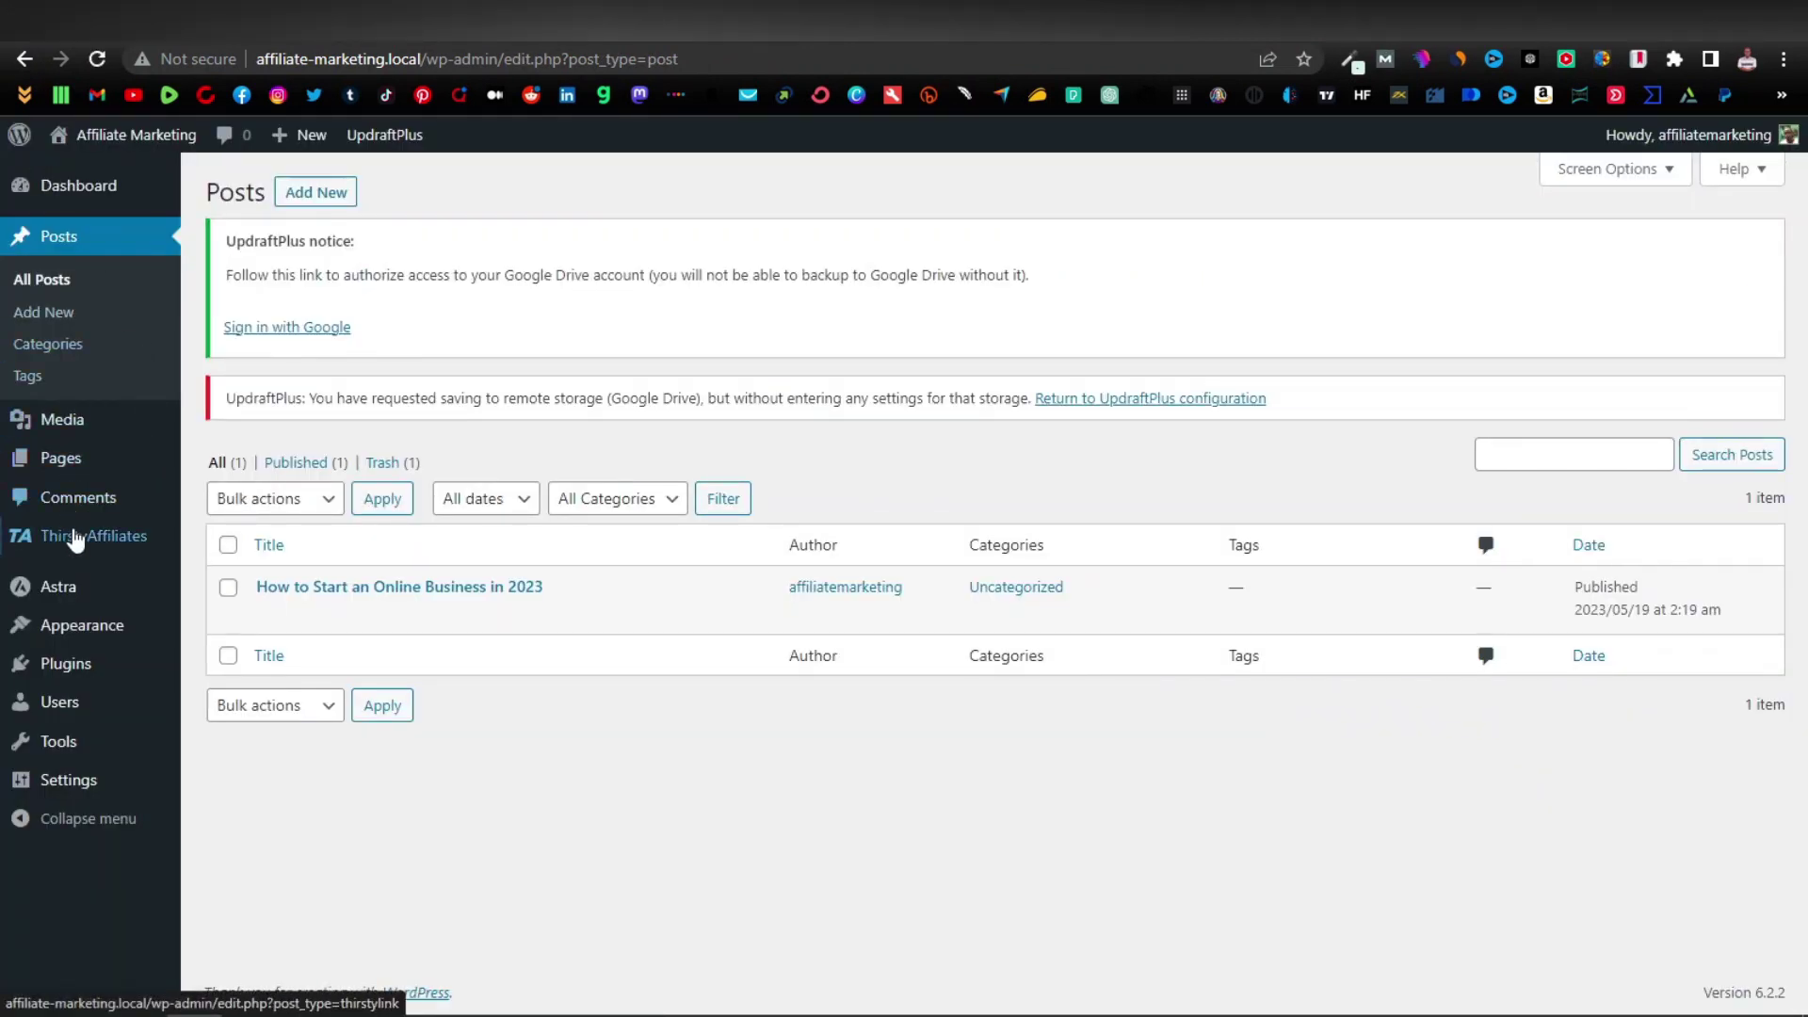
Step: Start a new ThirstyAffiliates affiliate link, then go back to the ClickBank ConversioBot offer
{"action": "mouse_move", "coordinate": [70, 539]}
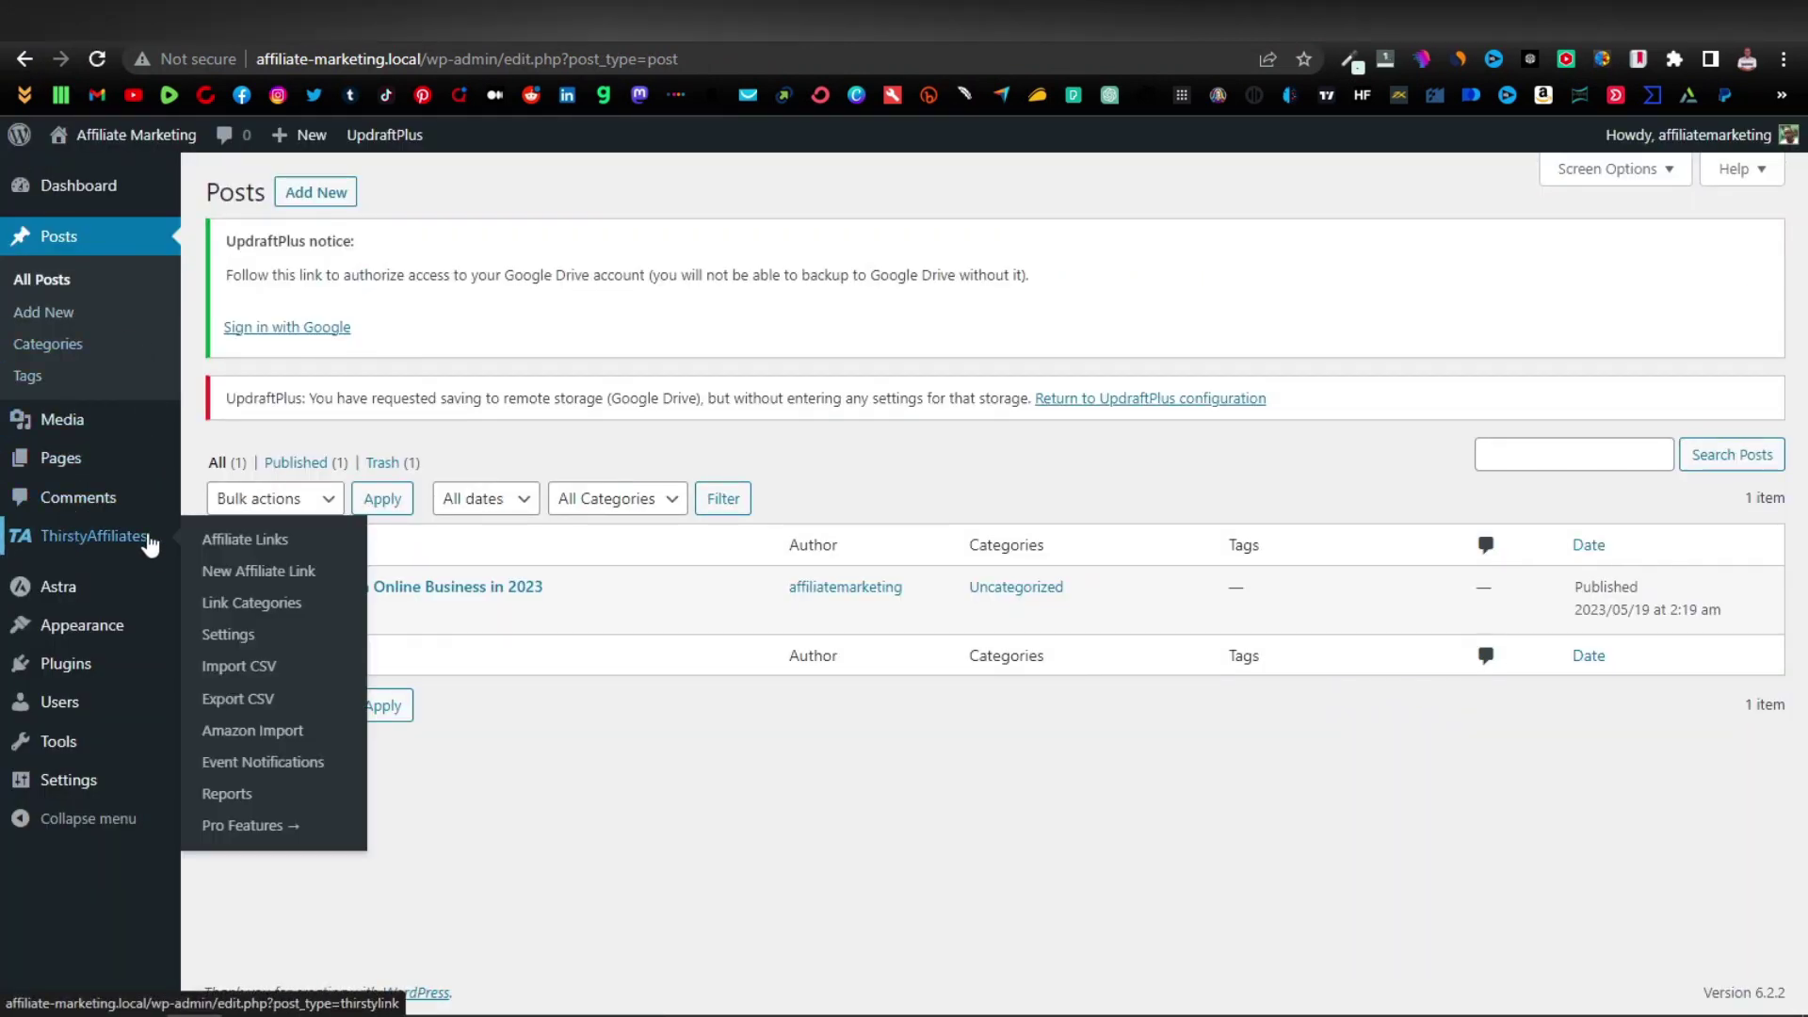
{"action": "left_click", "coordinate": [267, 585]}
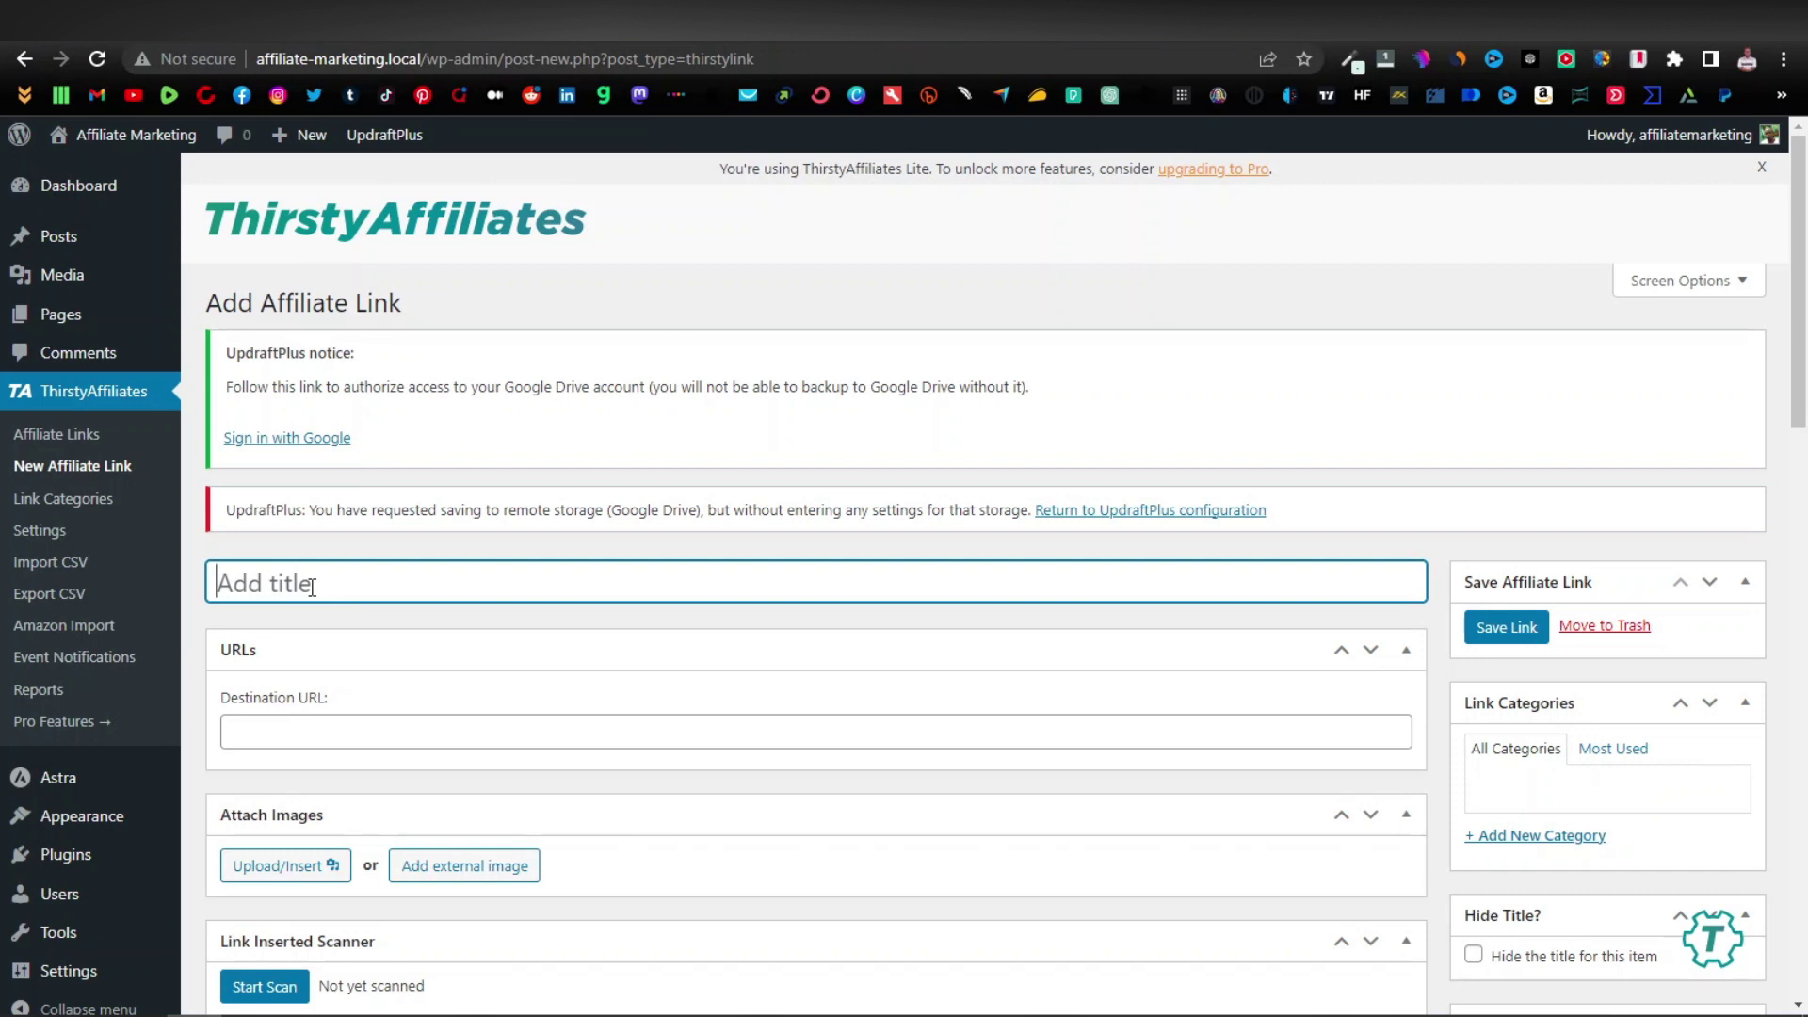
{"action": "key", "text": "ctrl+Tab"}
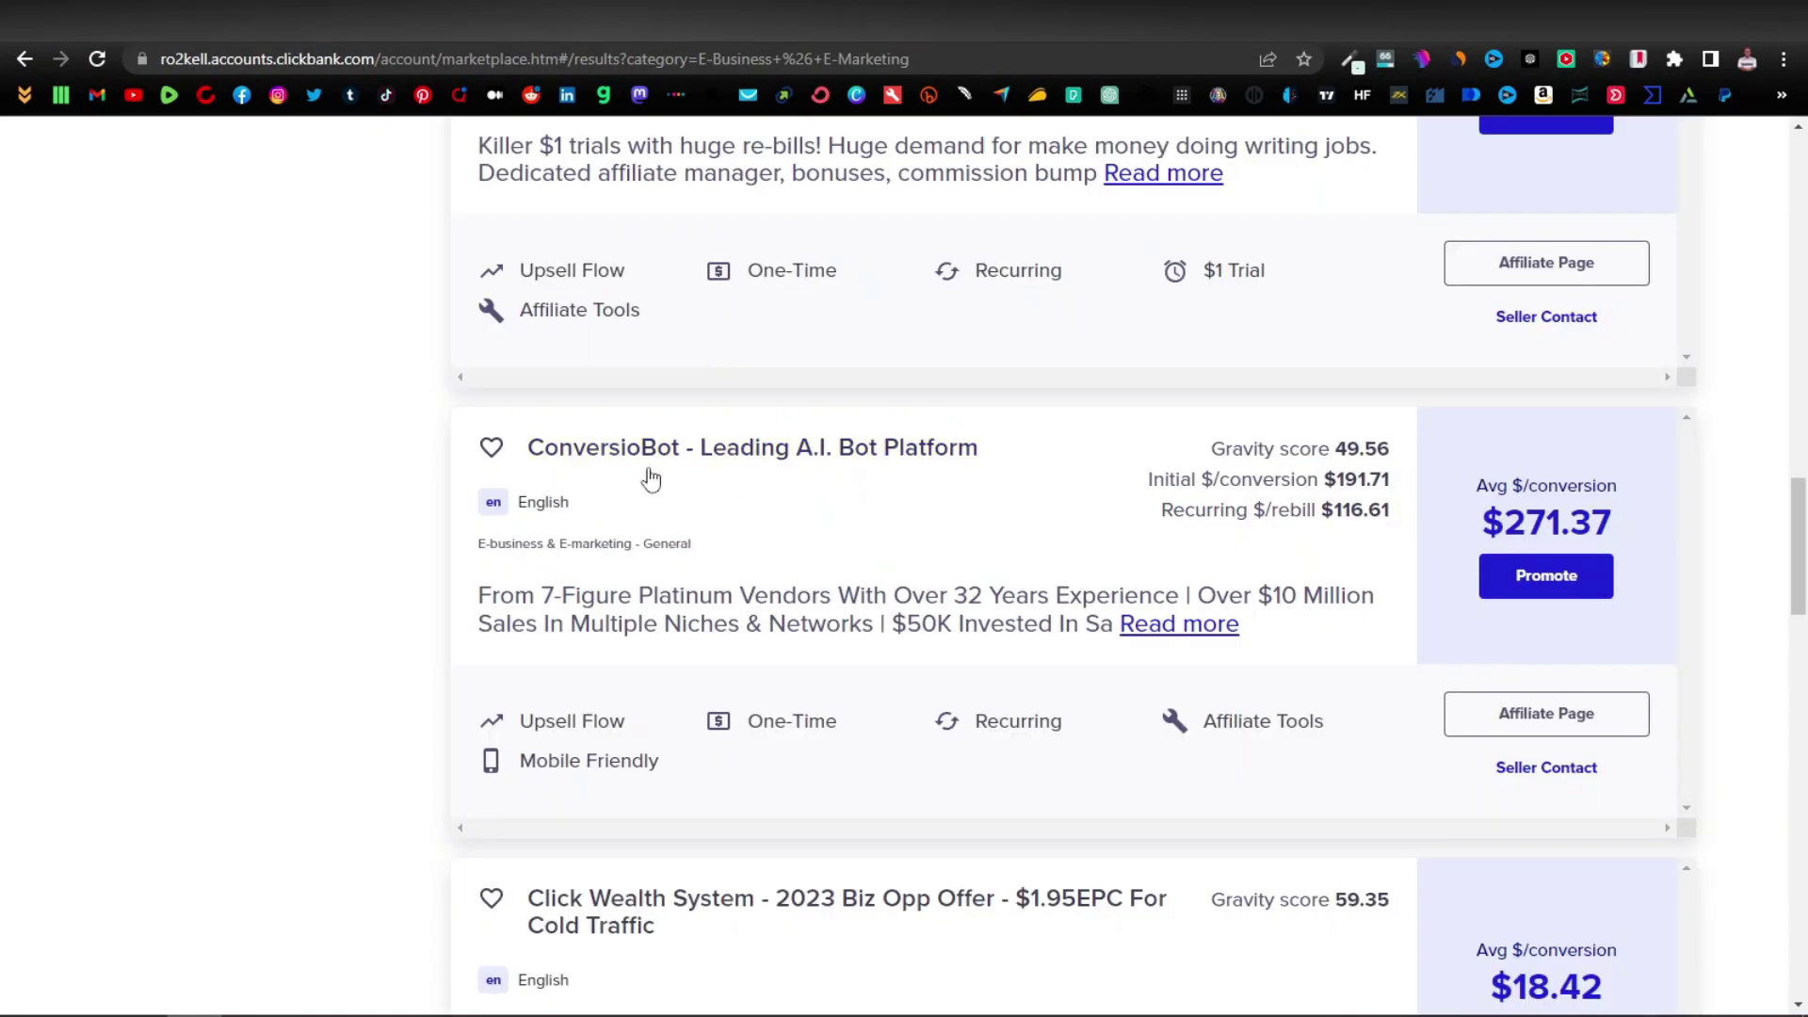
Step: Copy the ConversioBot product name from ClickBank into the new affiliate link's title
{"action": "left_click_drag", "start_coordinate": [526, 448], "coordinate": [681, 451]}
{"action": "right_click", "coordinate": [617, 448]}
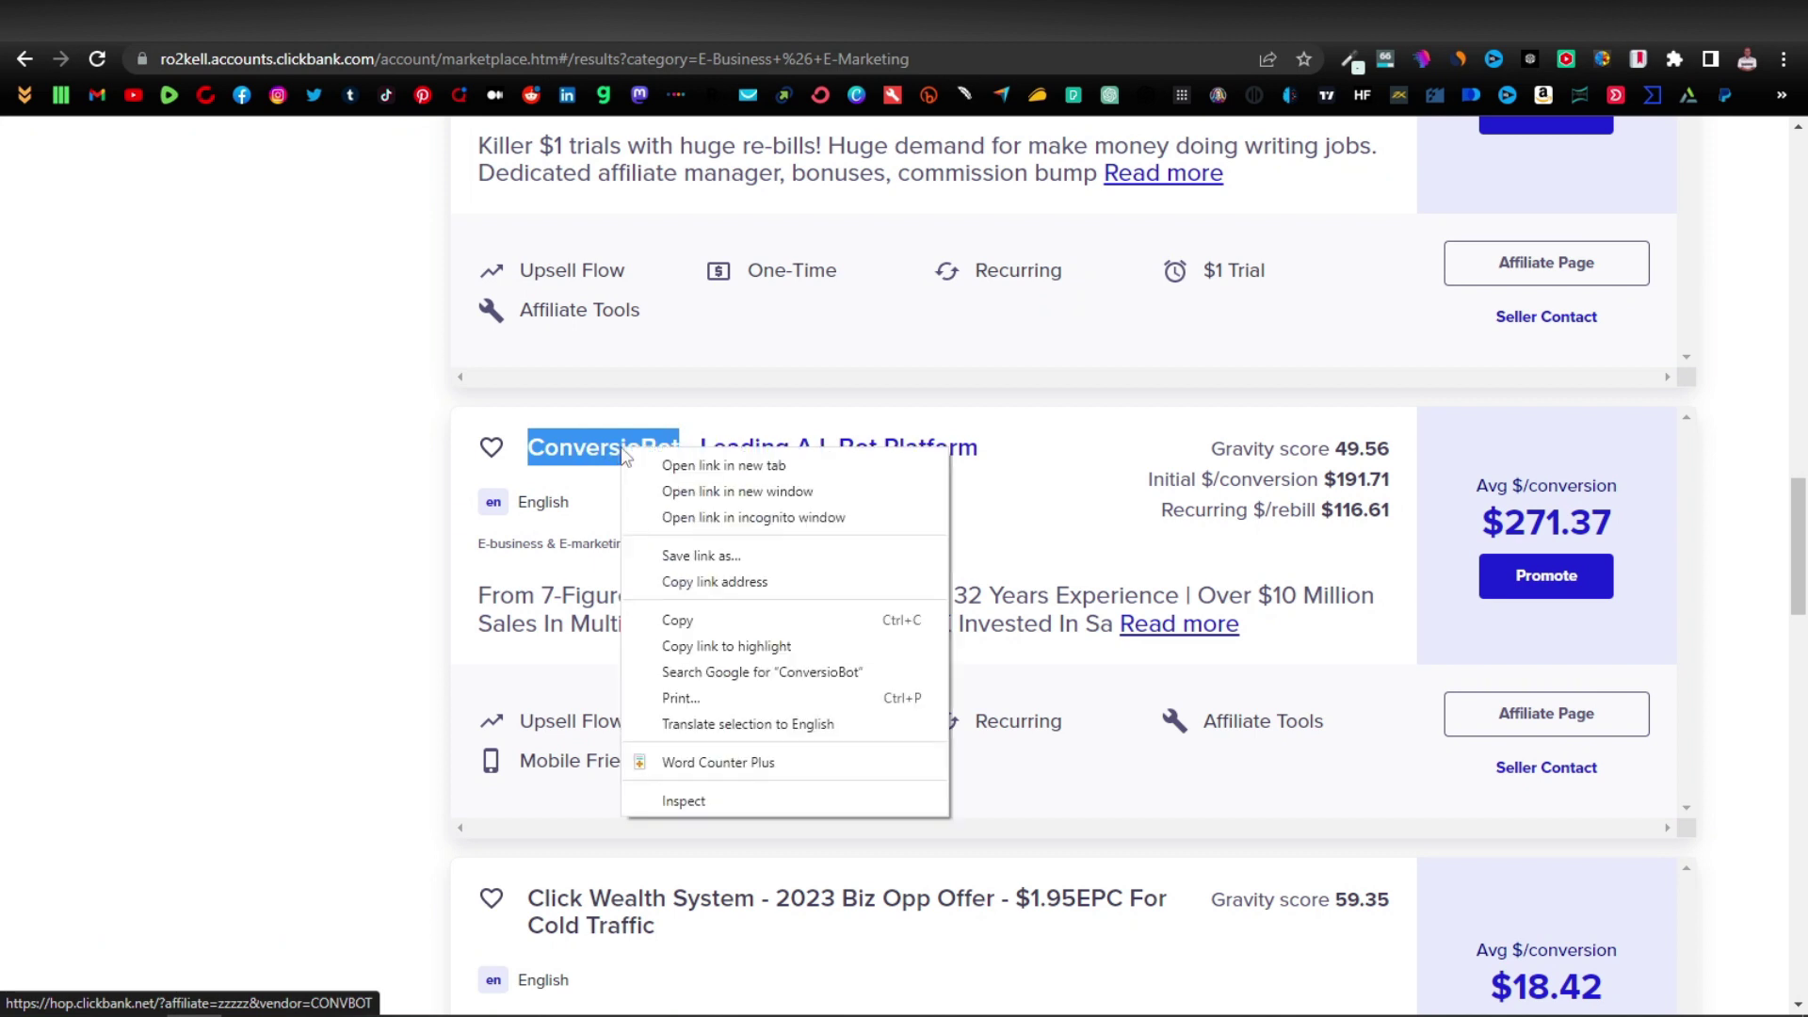
{"action": "left_click", "coordinate": [738, 618]}
{"action": "key", "text": "ctrl+Tab"}
{"action": "right_click", "coordinate": [297, 578]}
{"action": "left_click", "coordinate": [414, 759]}
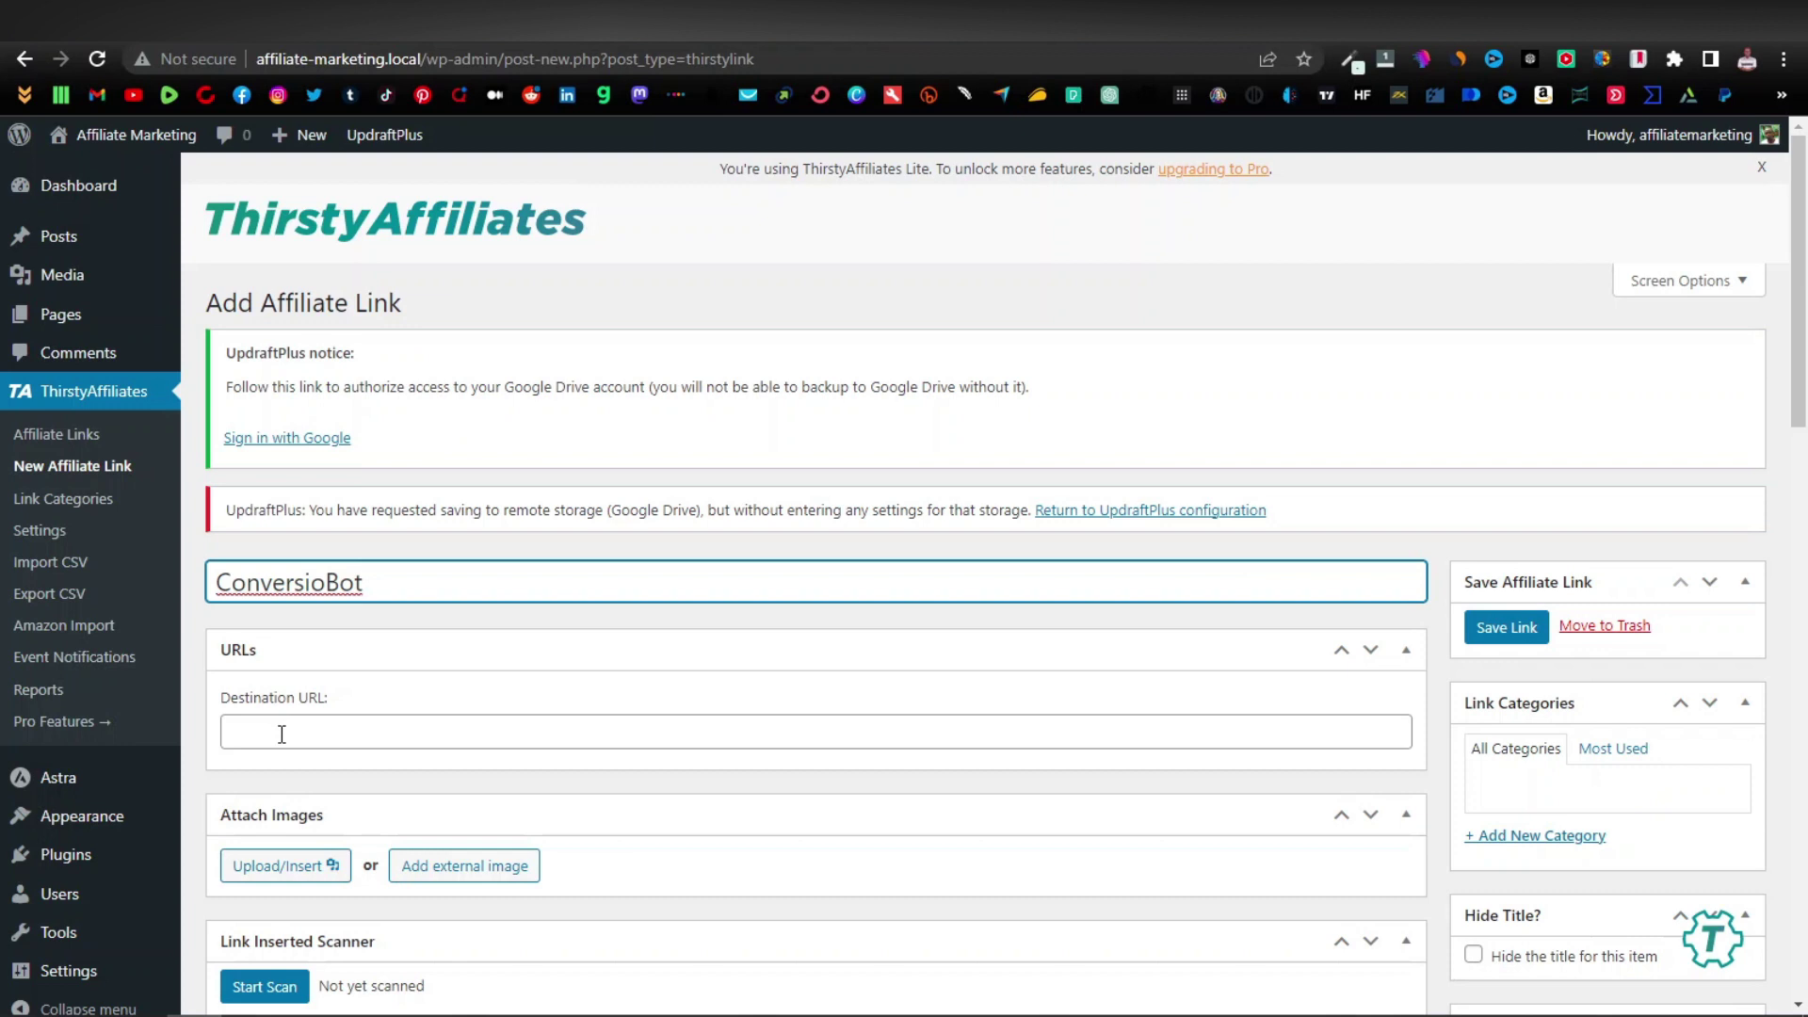
Step: Generate and copy the encrypted ClickBank HopLink for ConversioBot
{"action": "key", "text": "ctrl+Tab"}
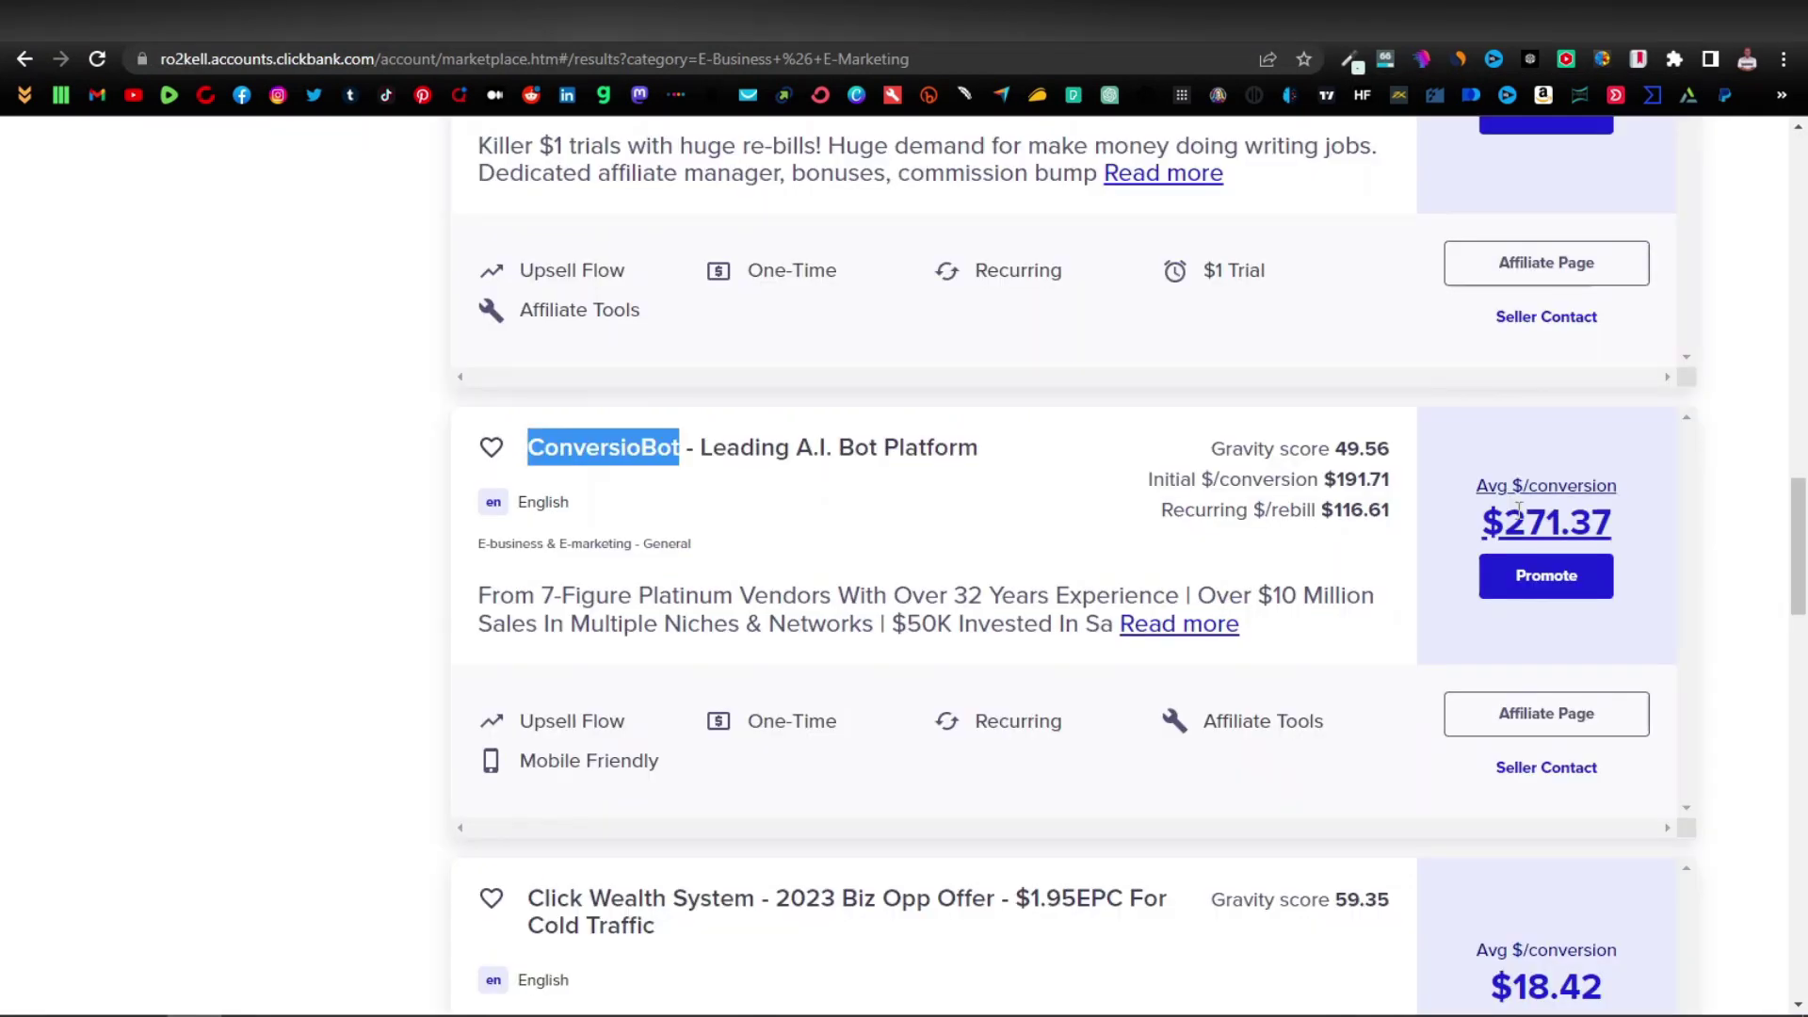
{"action": "left_click", "coordinate": [1547, 575]}
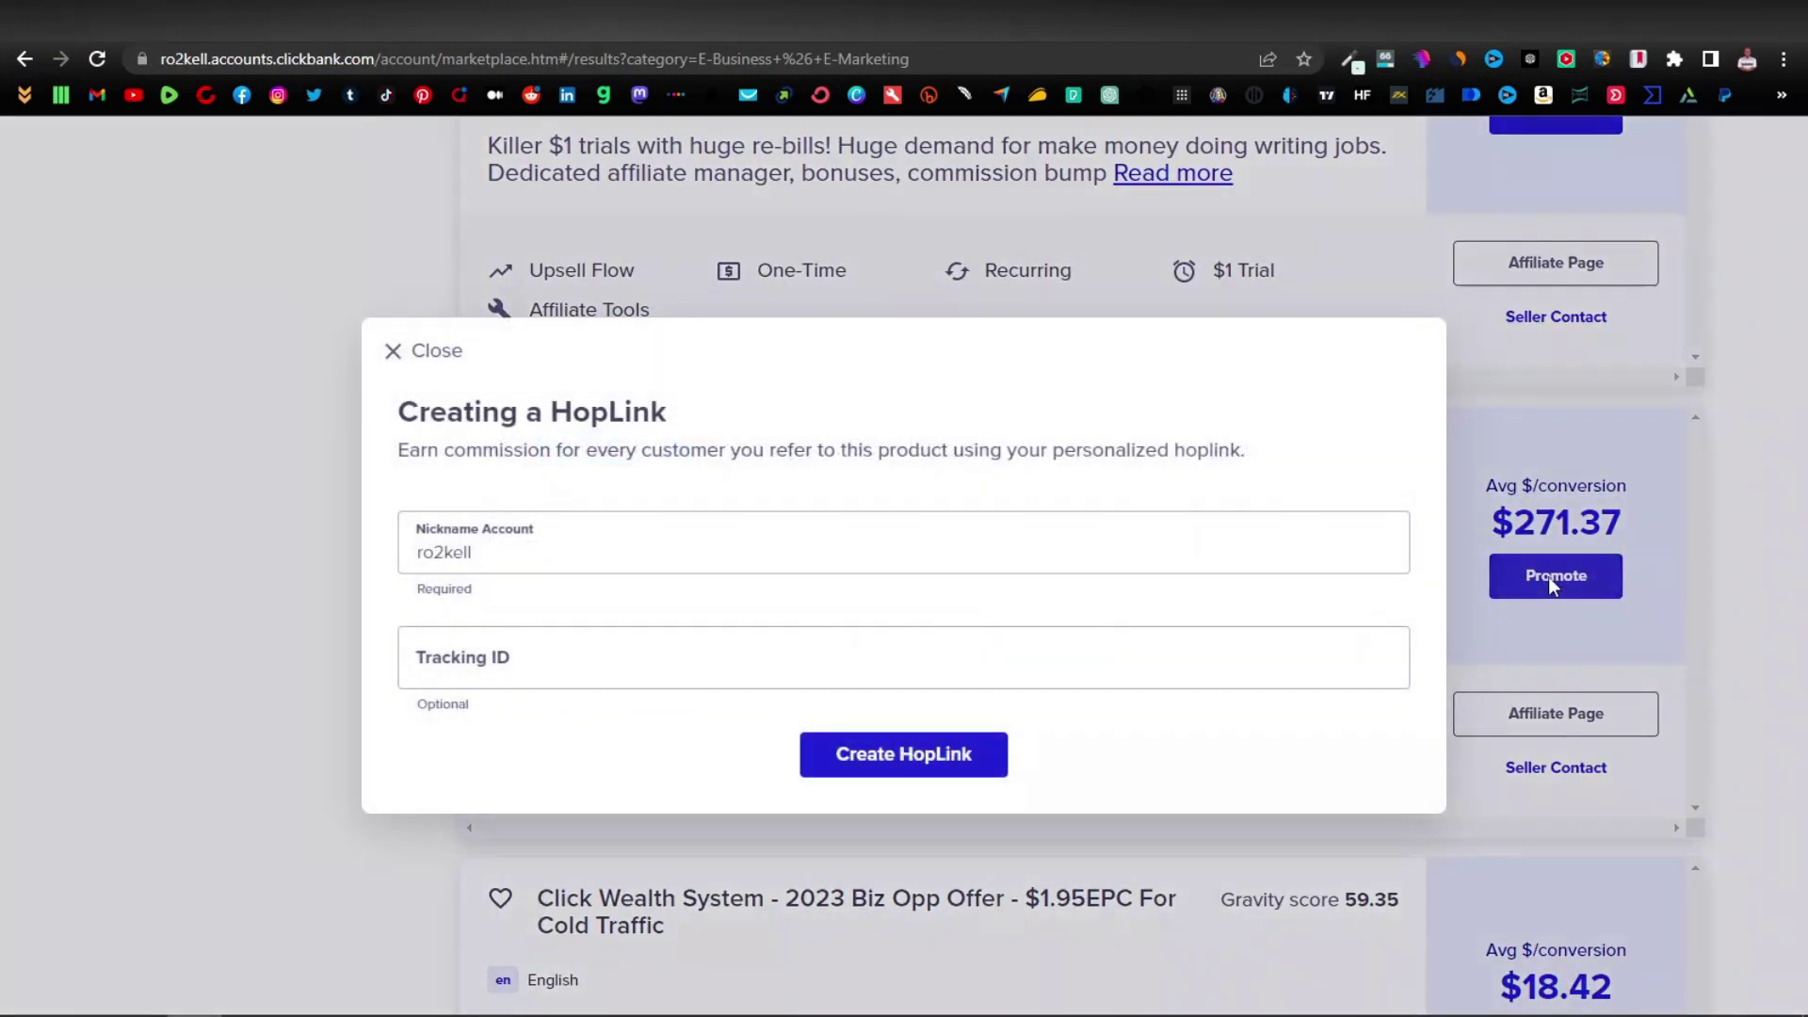
{"action": "left_click", "coordinate": [885, 759]}
{"action": "key", "text": "ctrl+shift+Tab"}
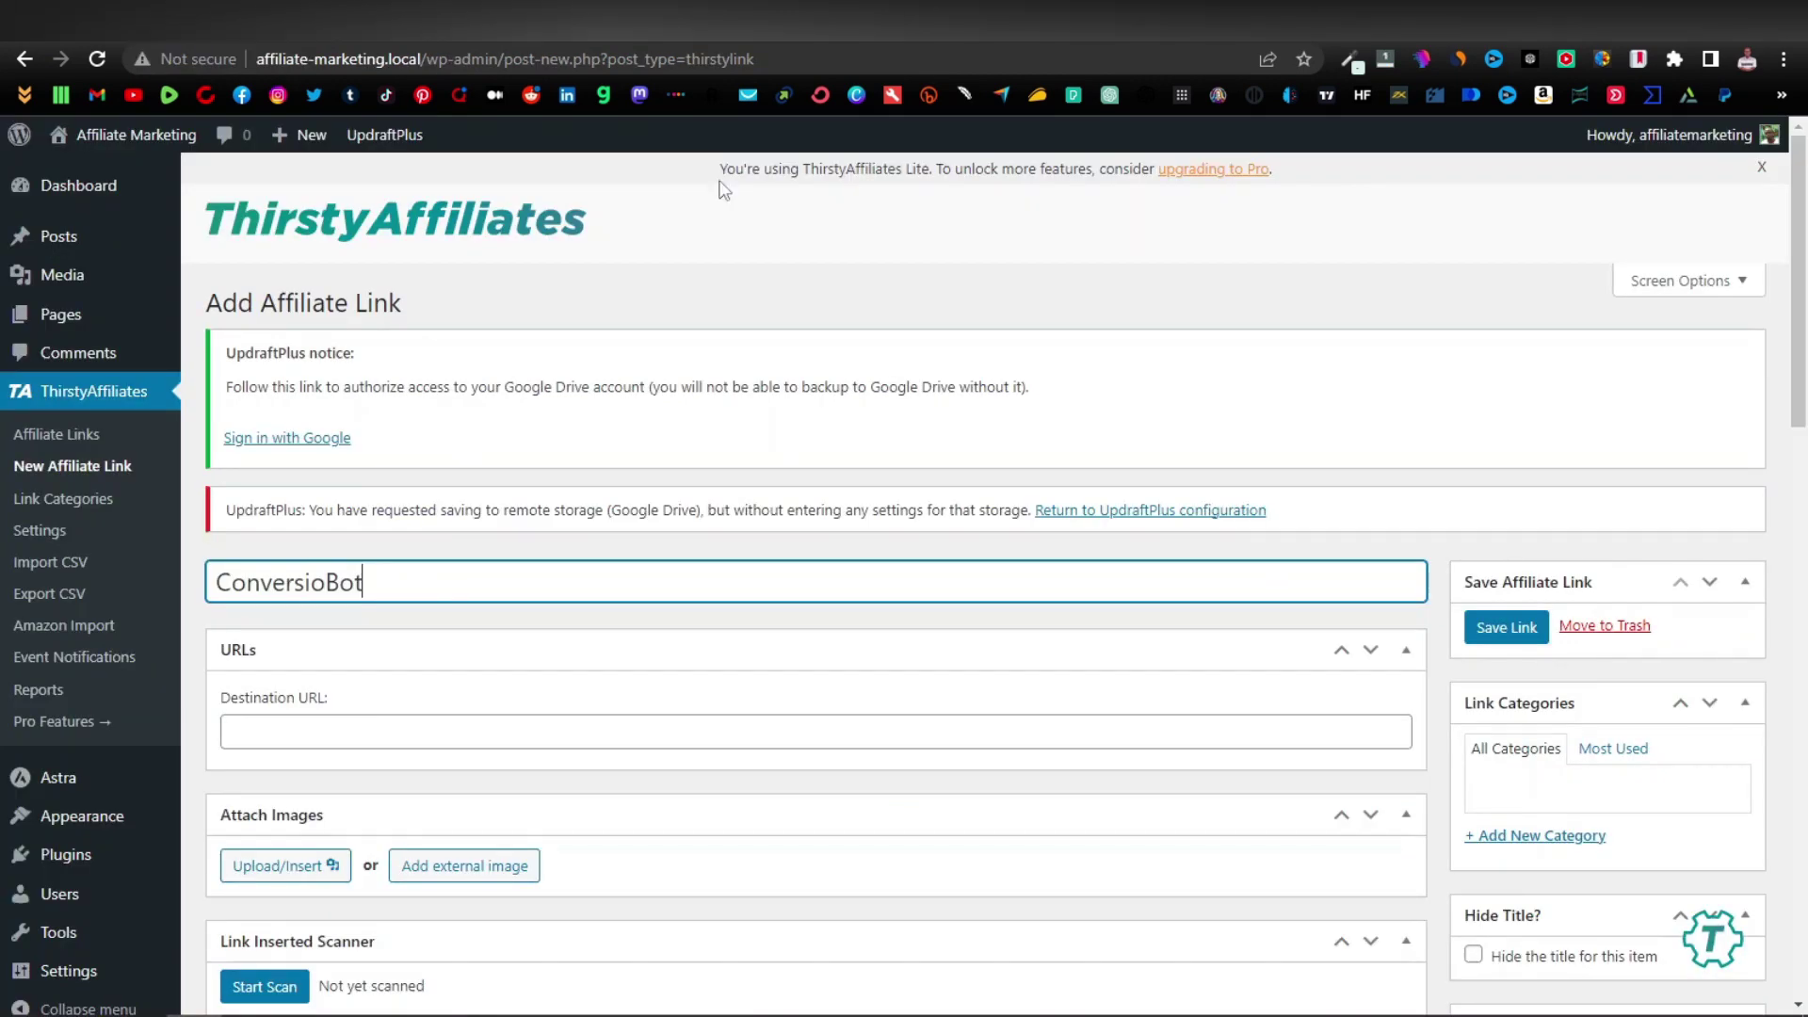
Step: Paste the HopLink as the Destination URL and save the ConversioBot affiliate link
{"action": "left_click", "coordinate": [272, 730]}
{"action": "right_click", "coordinate": [275, 731]}
{"action": "left_click", "coordinate": [452, 551]}
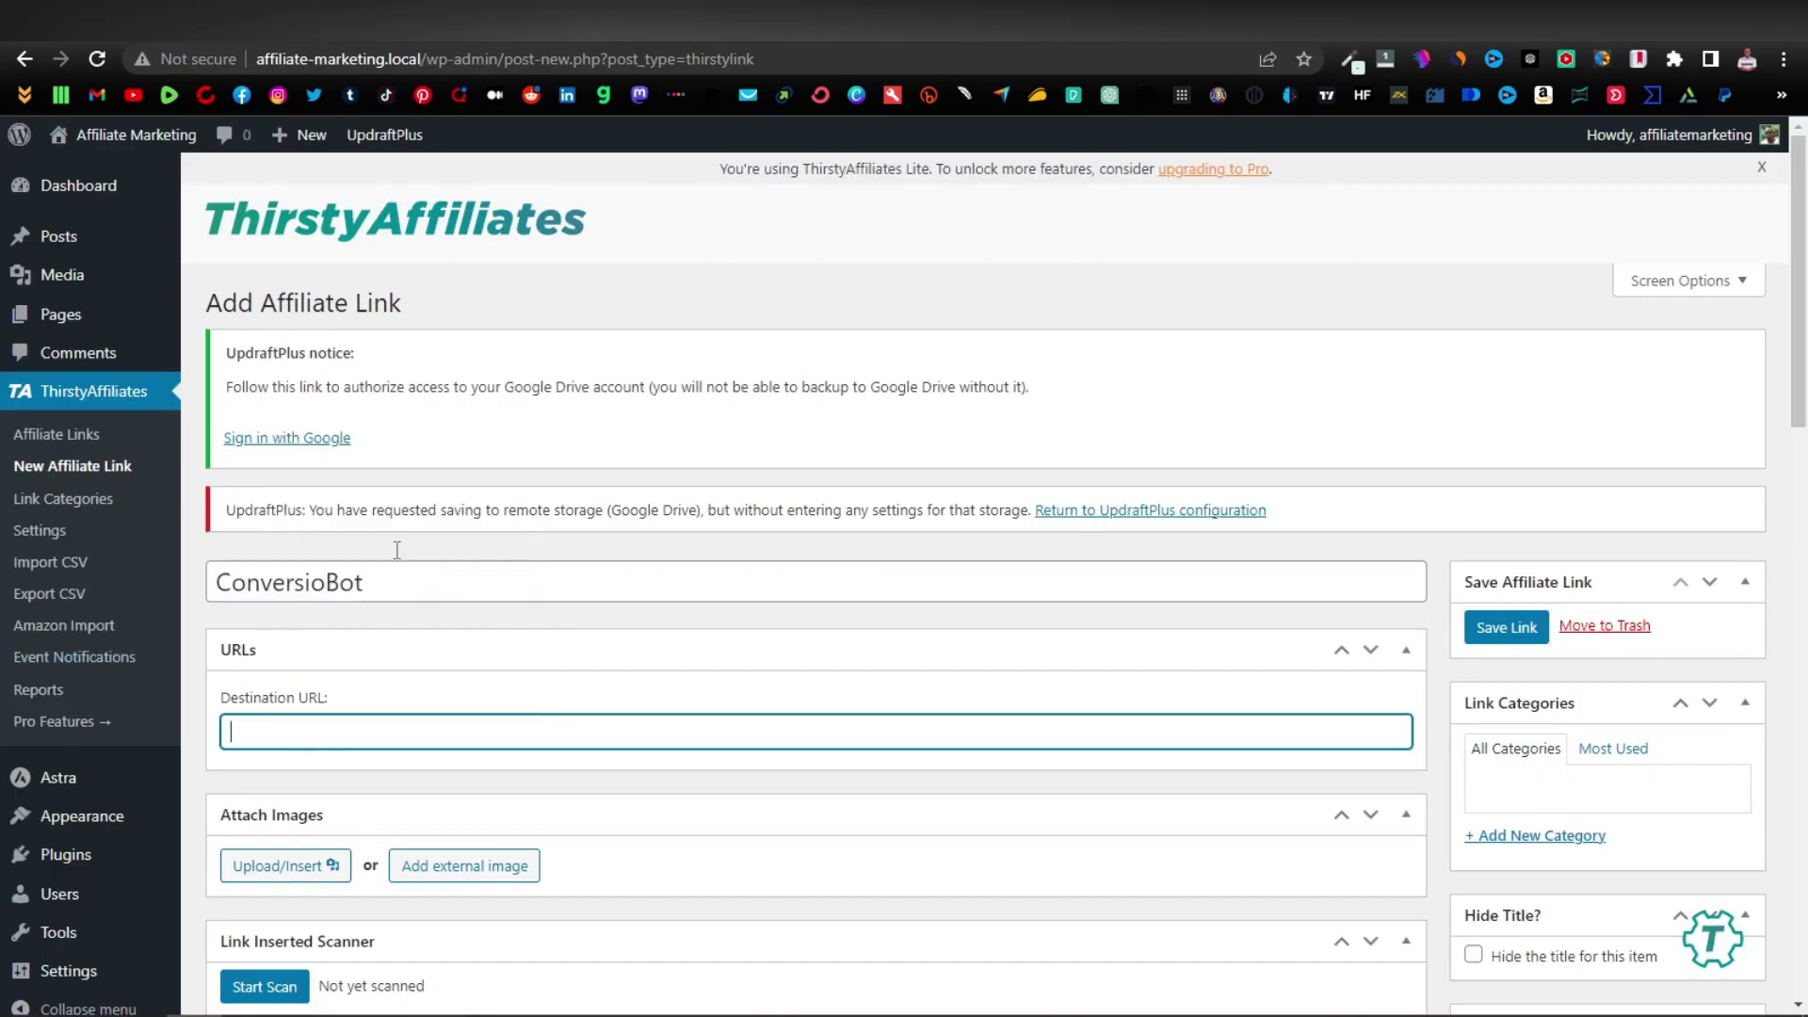
{"action": "left_click", "coordinate": [513, 767]}
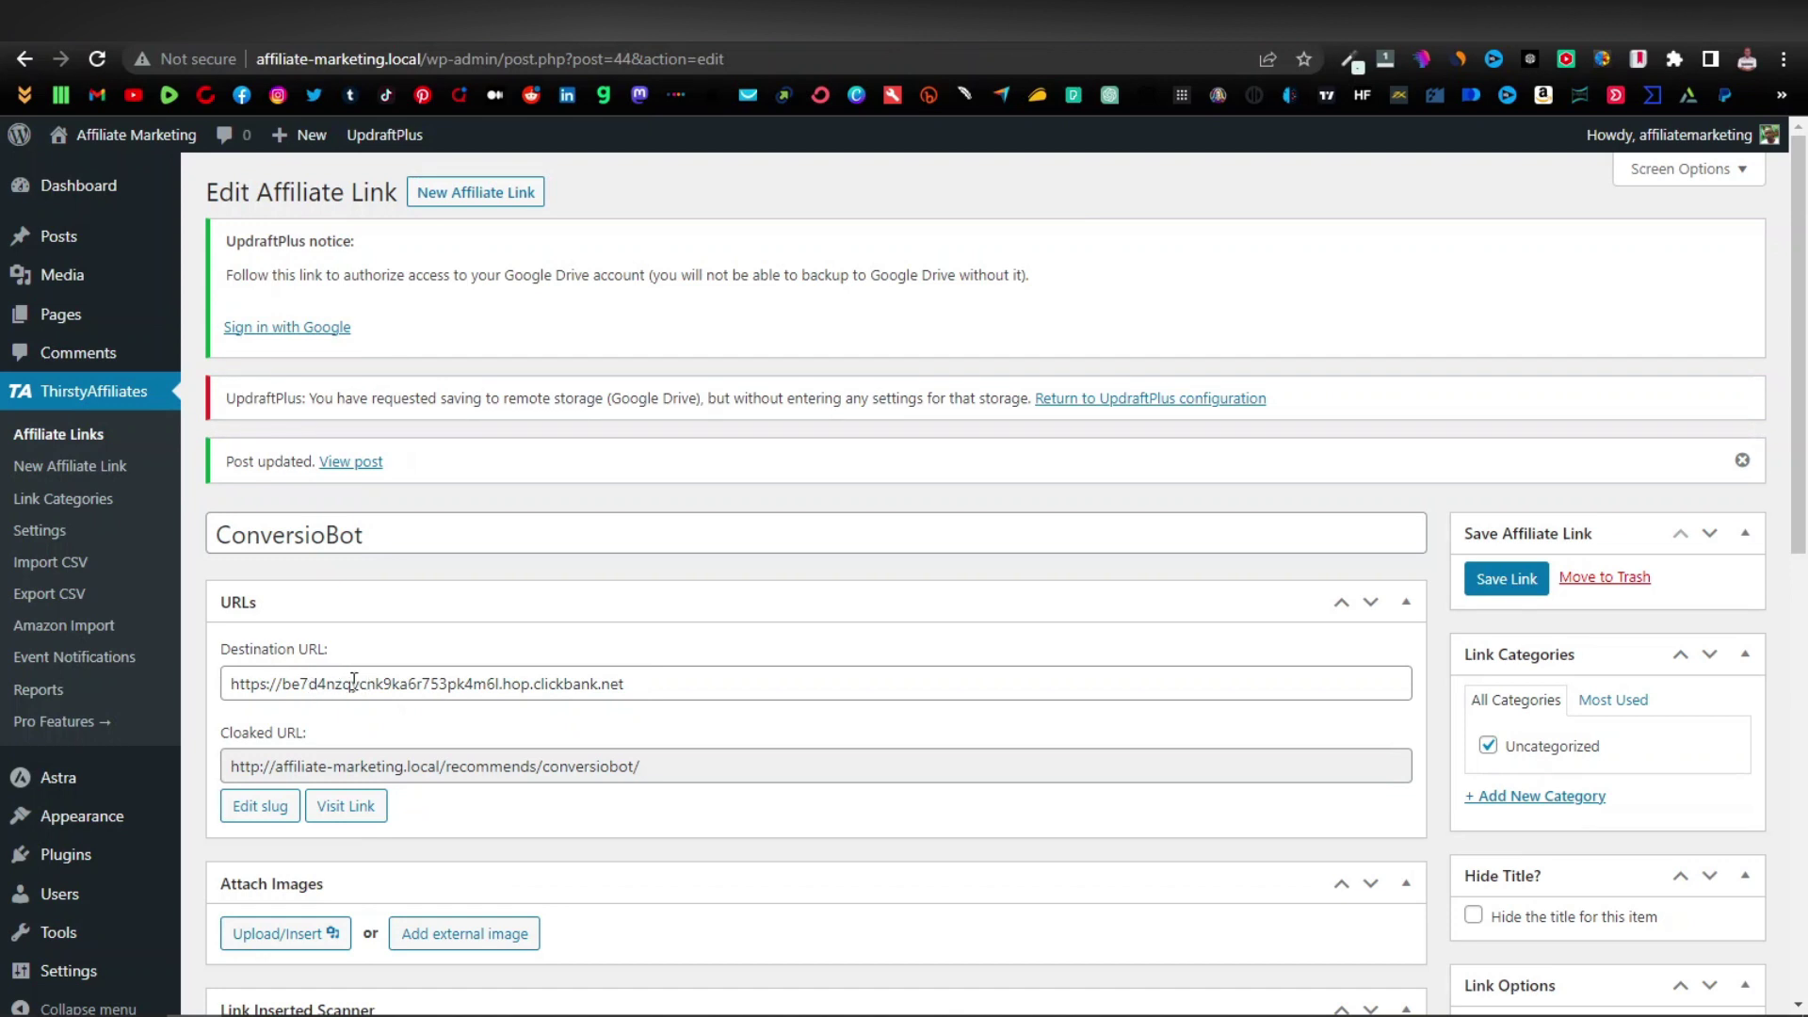
Step: Copy the cloaked /recommends/conversiobot/ URL and return to the post editor
{"action": "triple_click", "coordinate": [523, 705]}
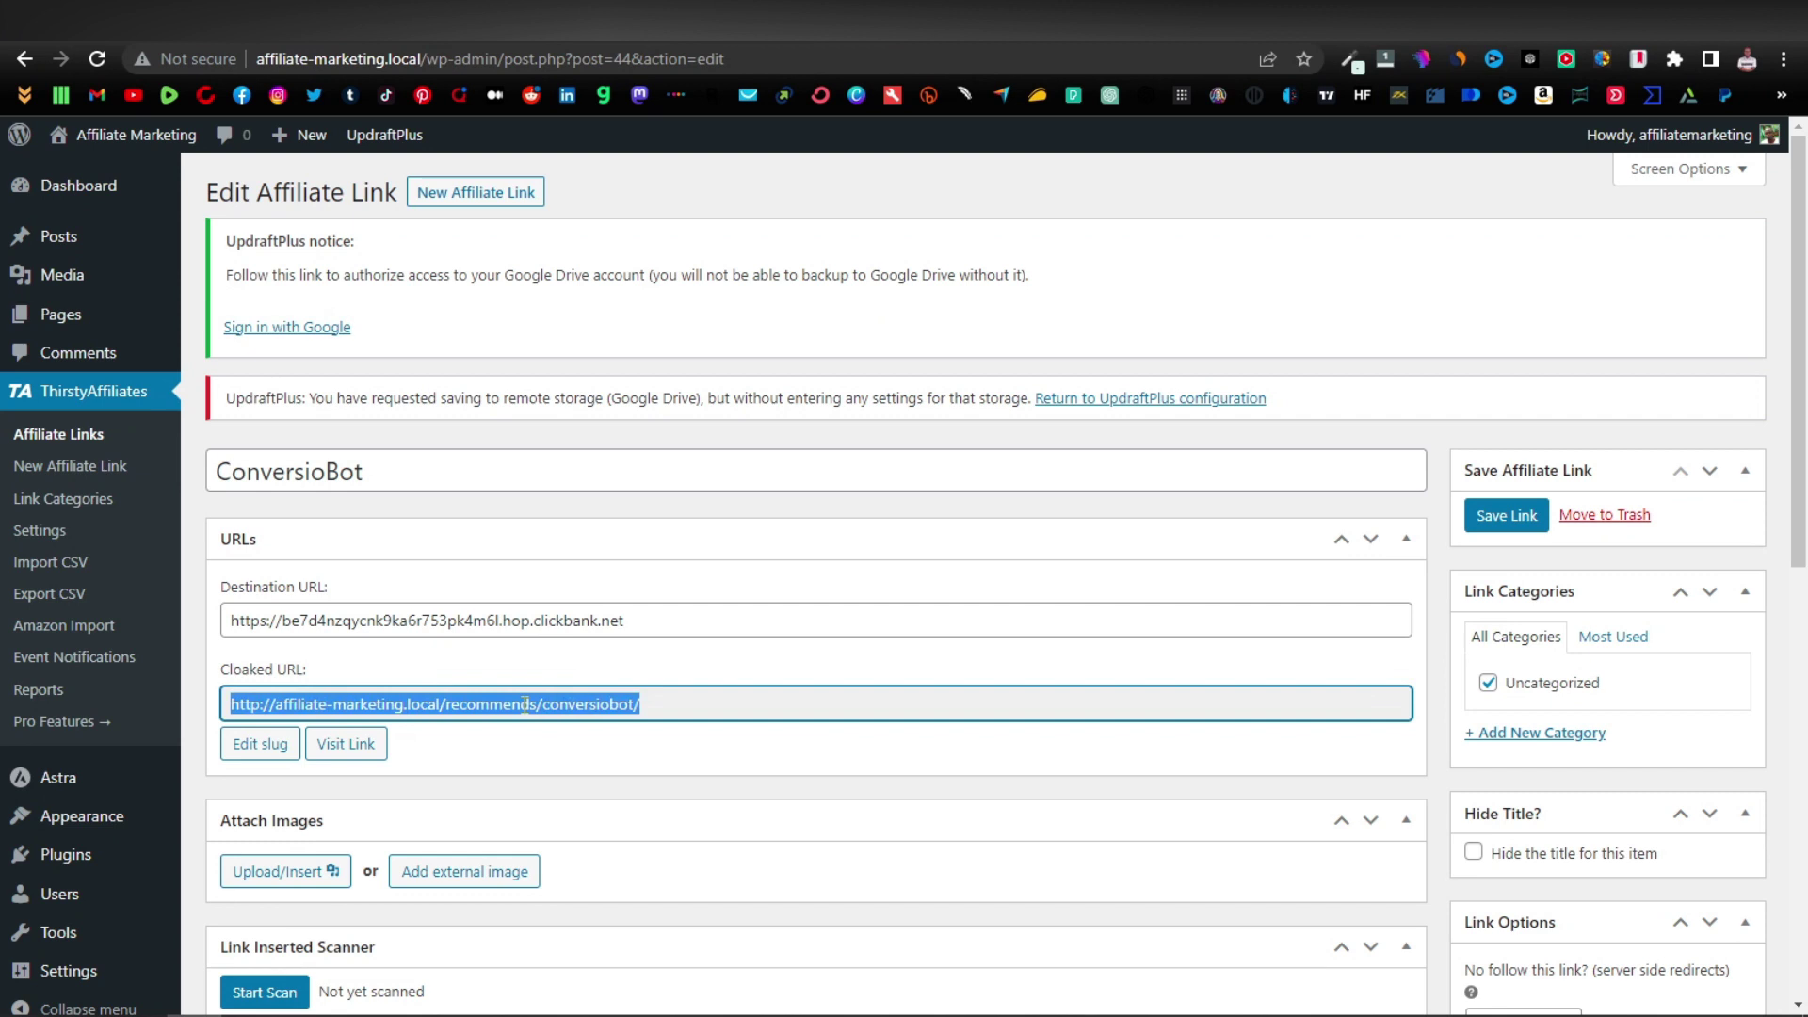
{"action": "right_click", "coordinate": [523, 706]}
{"action": "left_click", "coordinate": [579, 723]}
{"action": "left_click", "coordinate": [1081, 46]}
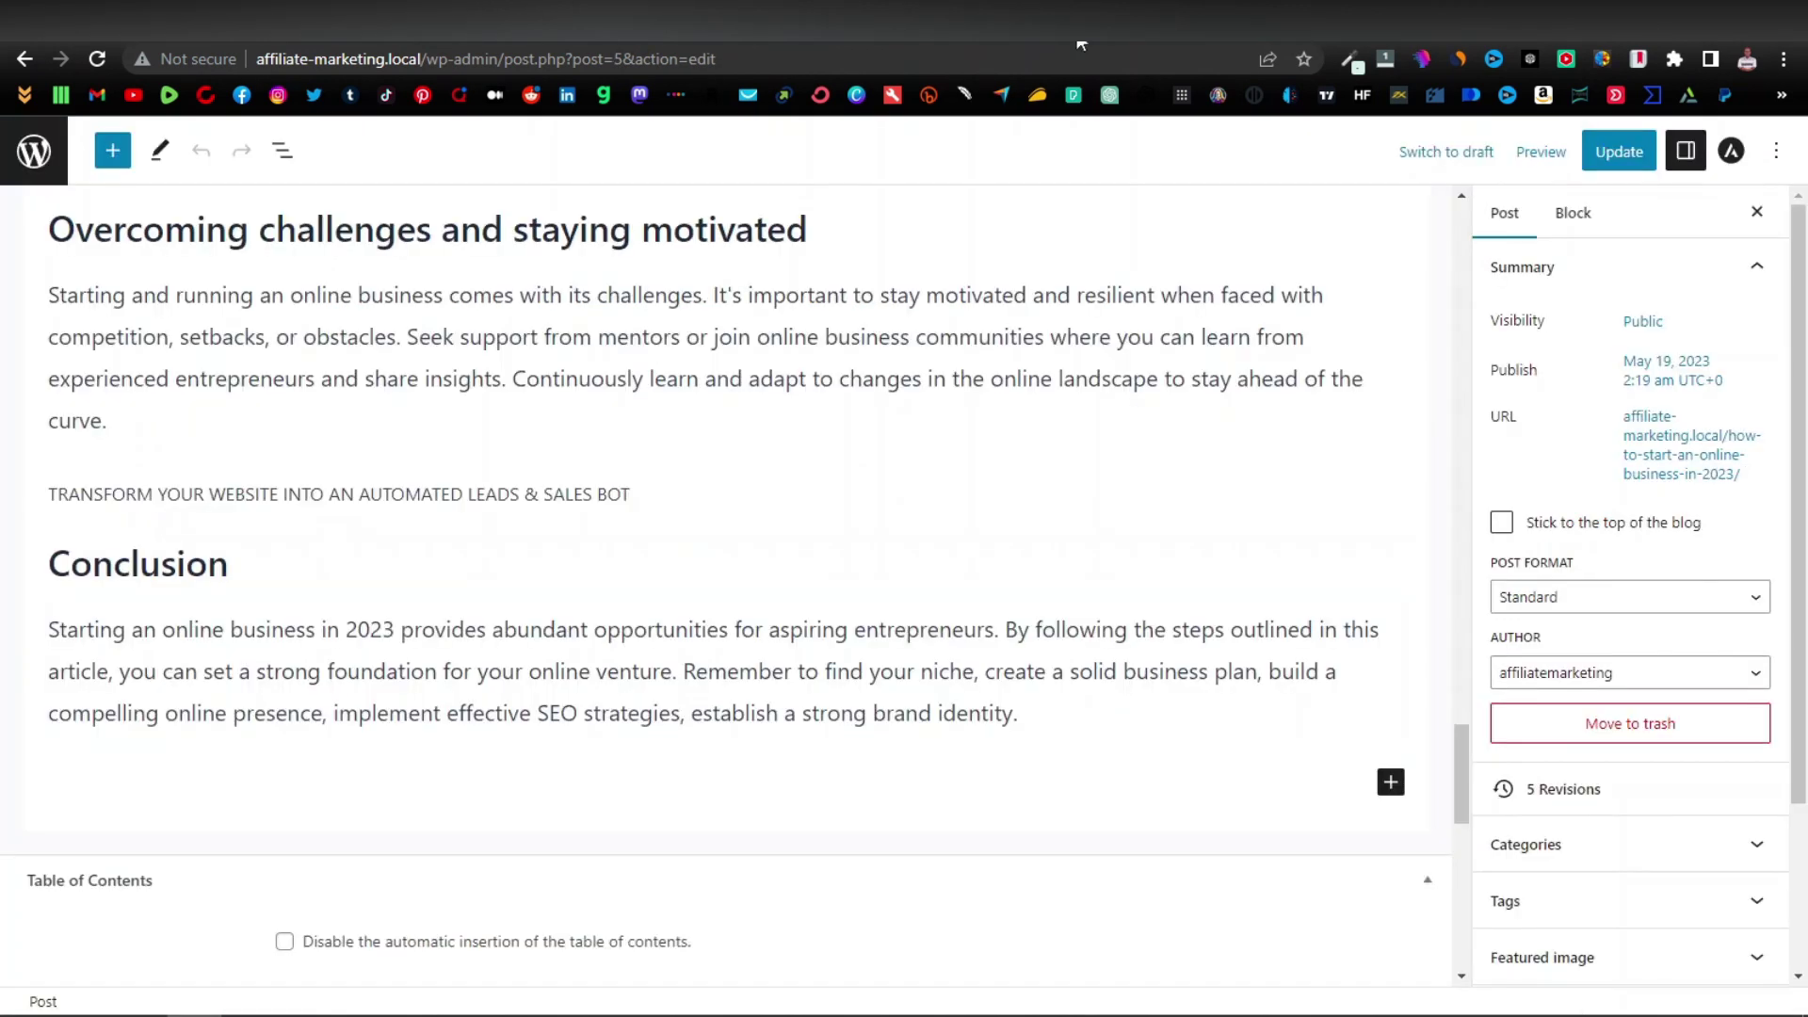
Step: Hyperlink the 'TRANSFORM YOUR WEBSITE INTO AN AUTOMATED LEADS & SALES BOT' line to /recommends/conversiobot/
{"action": "left_click", "coordinate": [345, 491]}
{"action": "key", "text": "ctrl+a"}
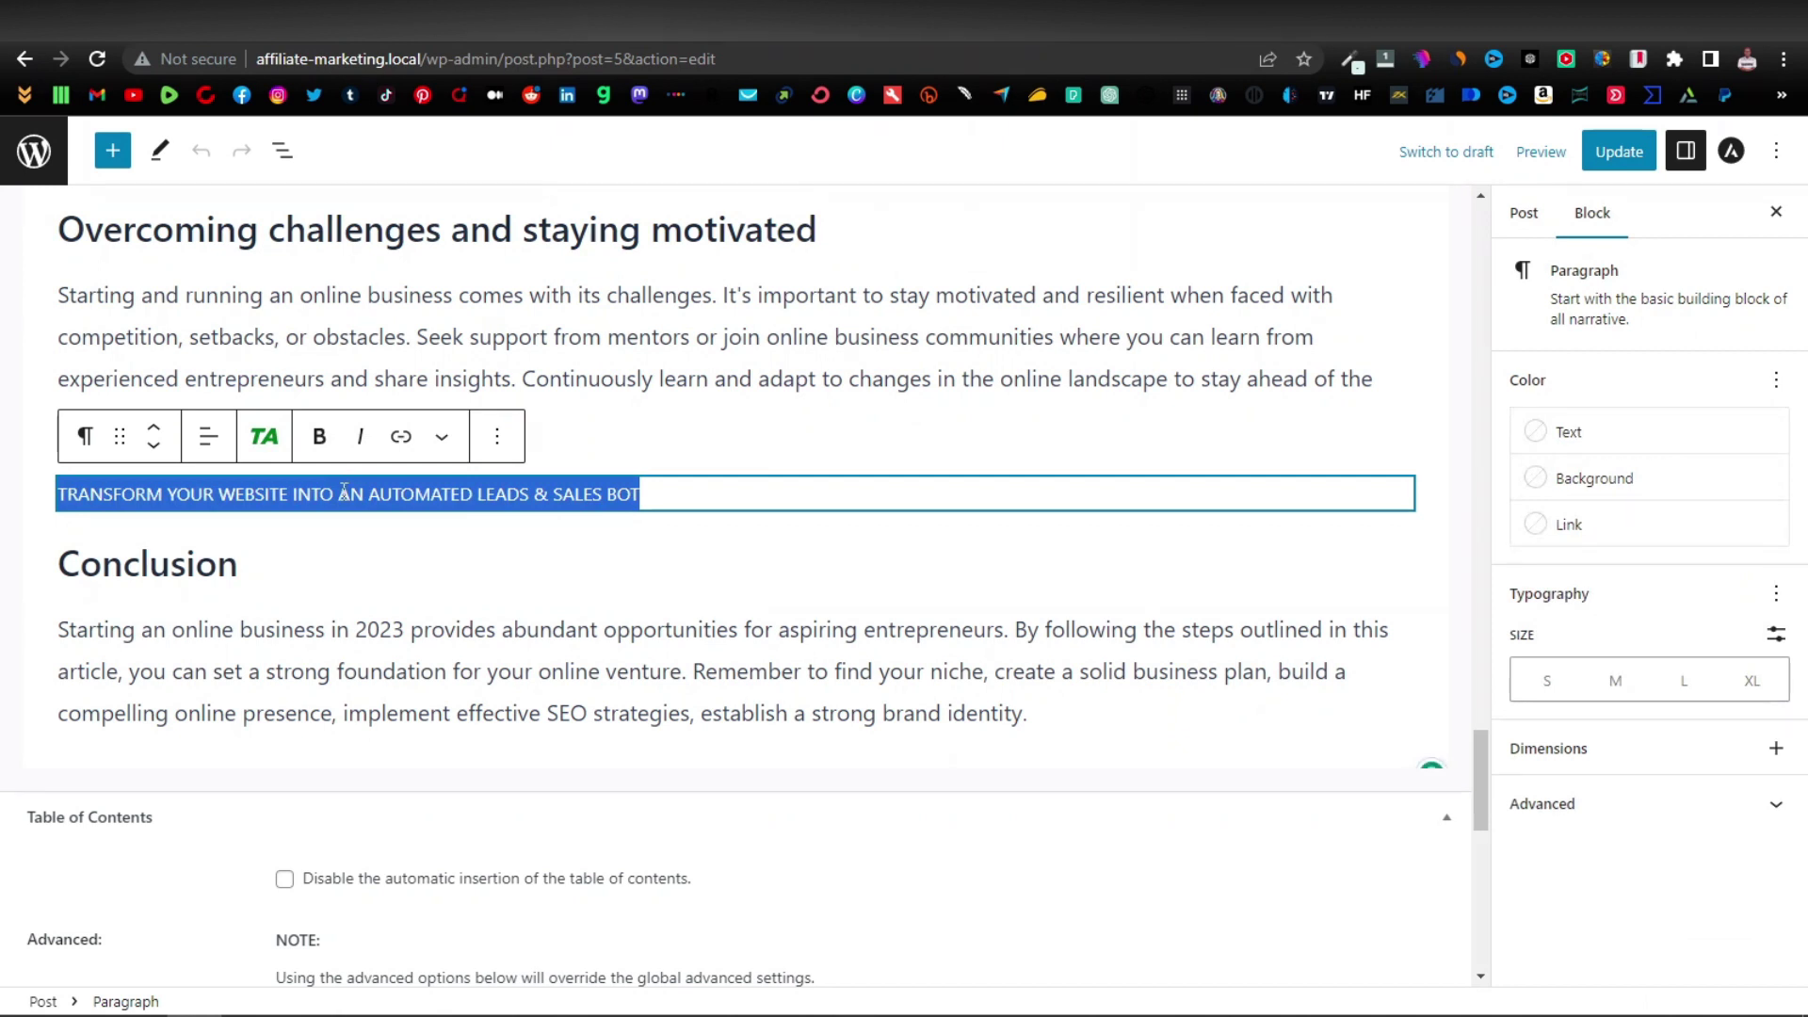
{"action": "left_click", "coordinate": [401, 436]}
{"action": "right_click", "coordinate": [285, 542]}
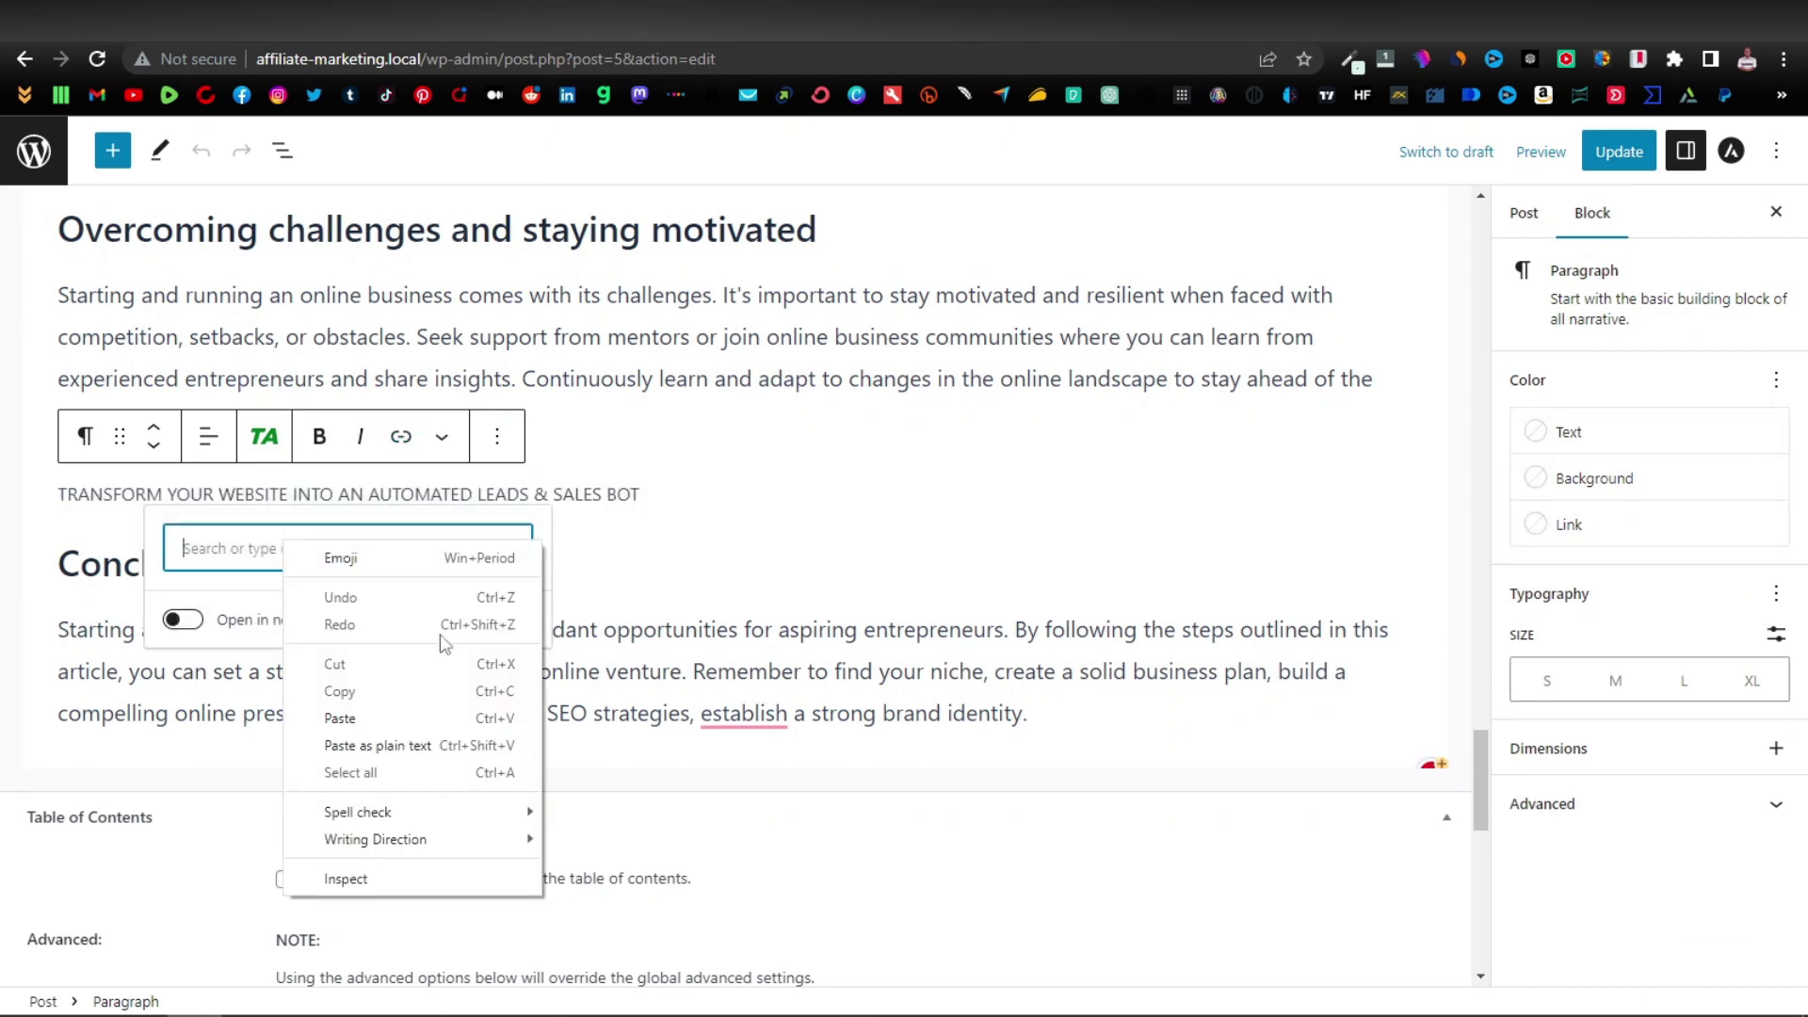
{"action": "left_click", "coordinate": [343, 710]}
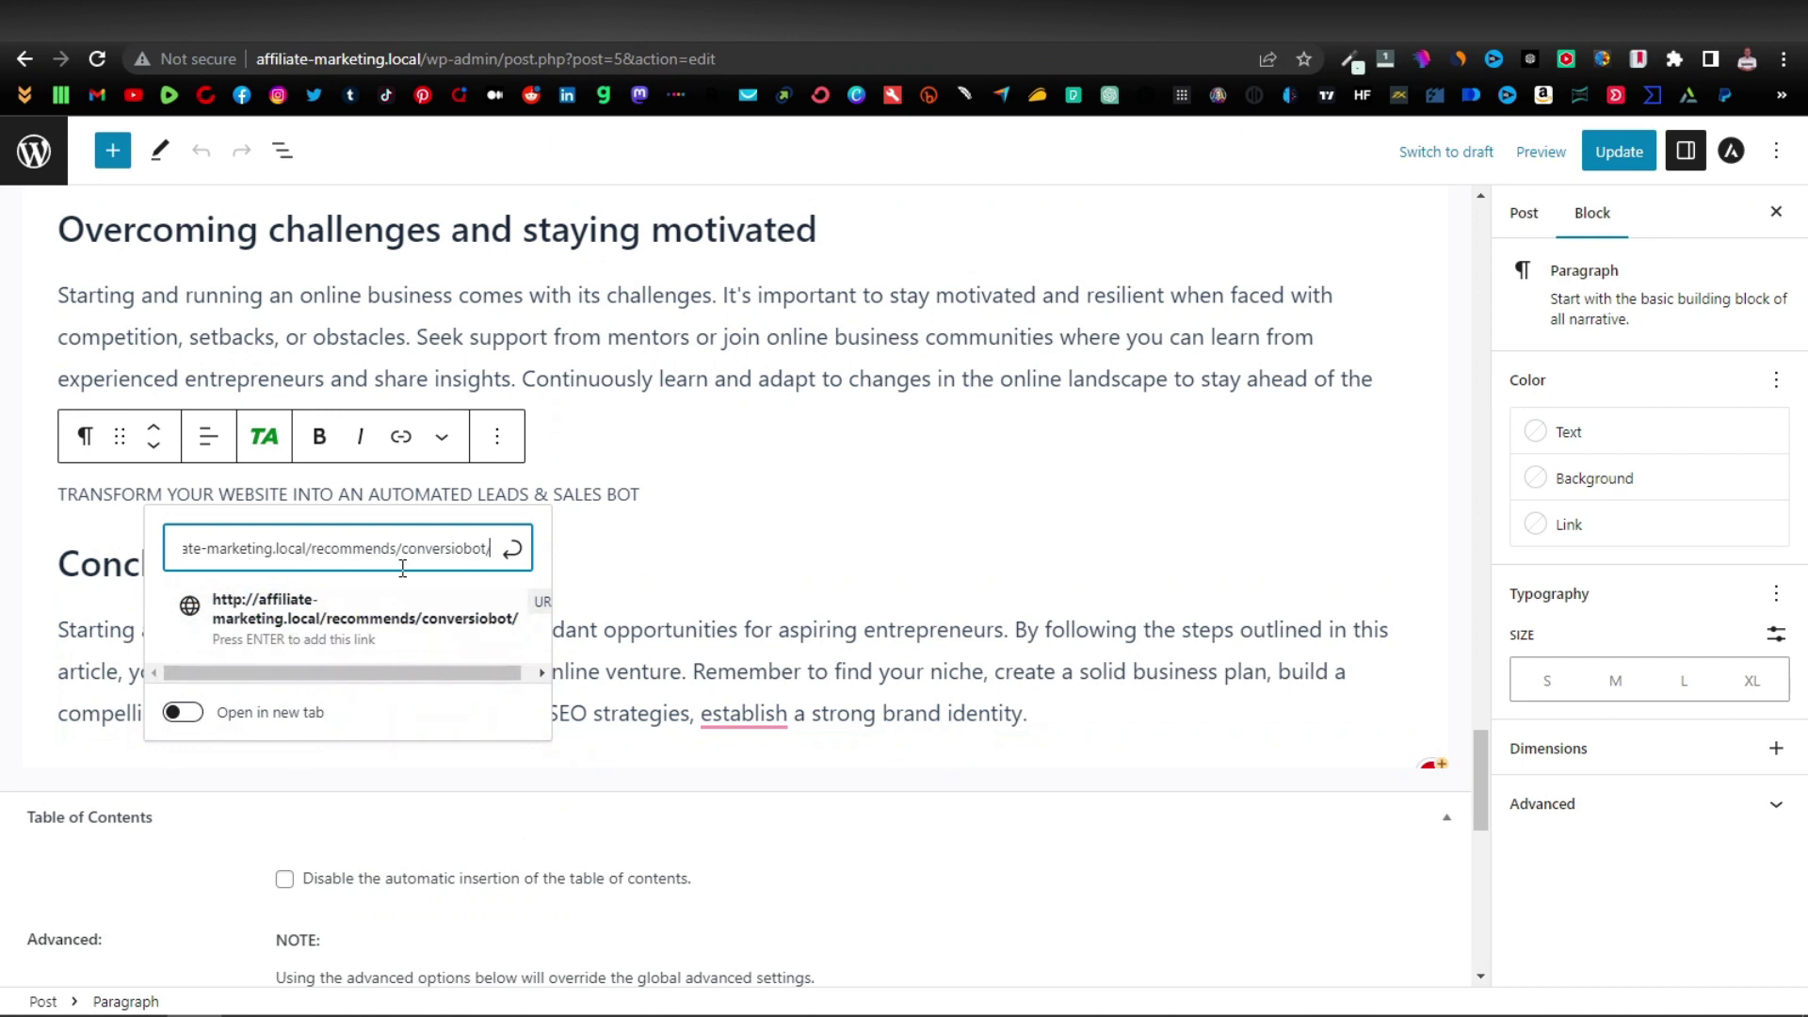
{"action": "left_click", "coordinate": [513, 548]}
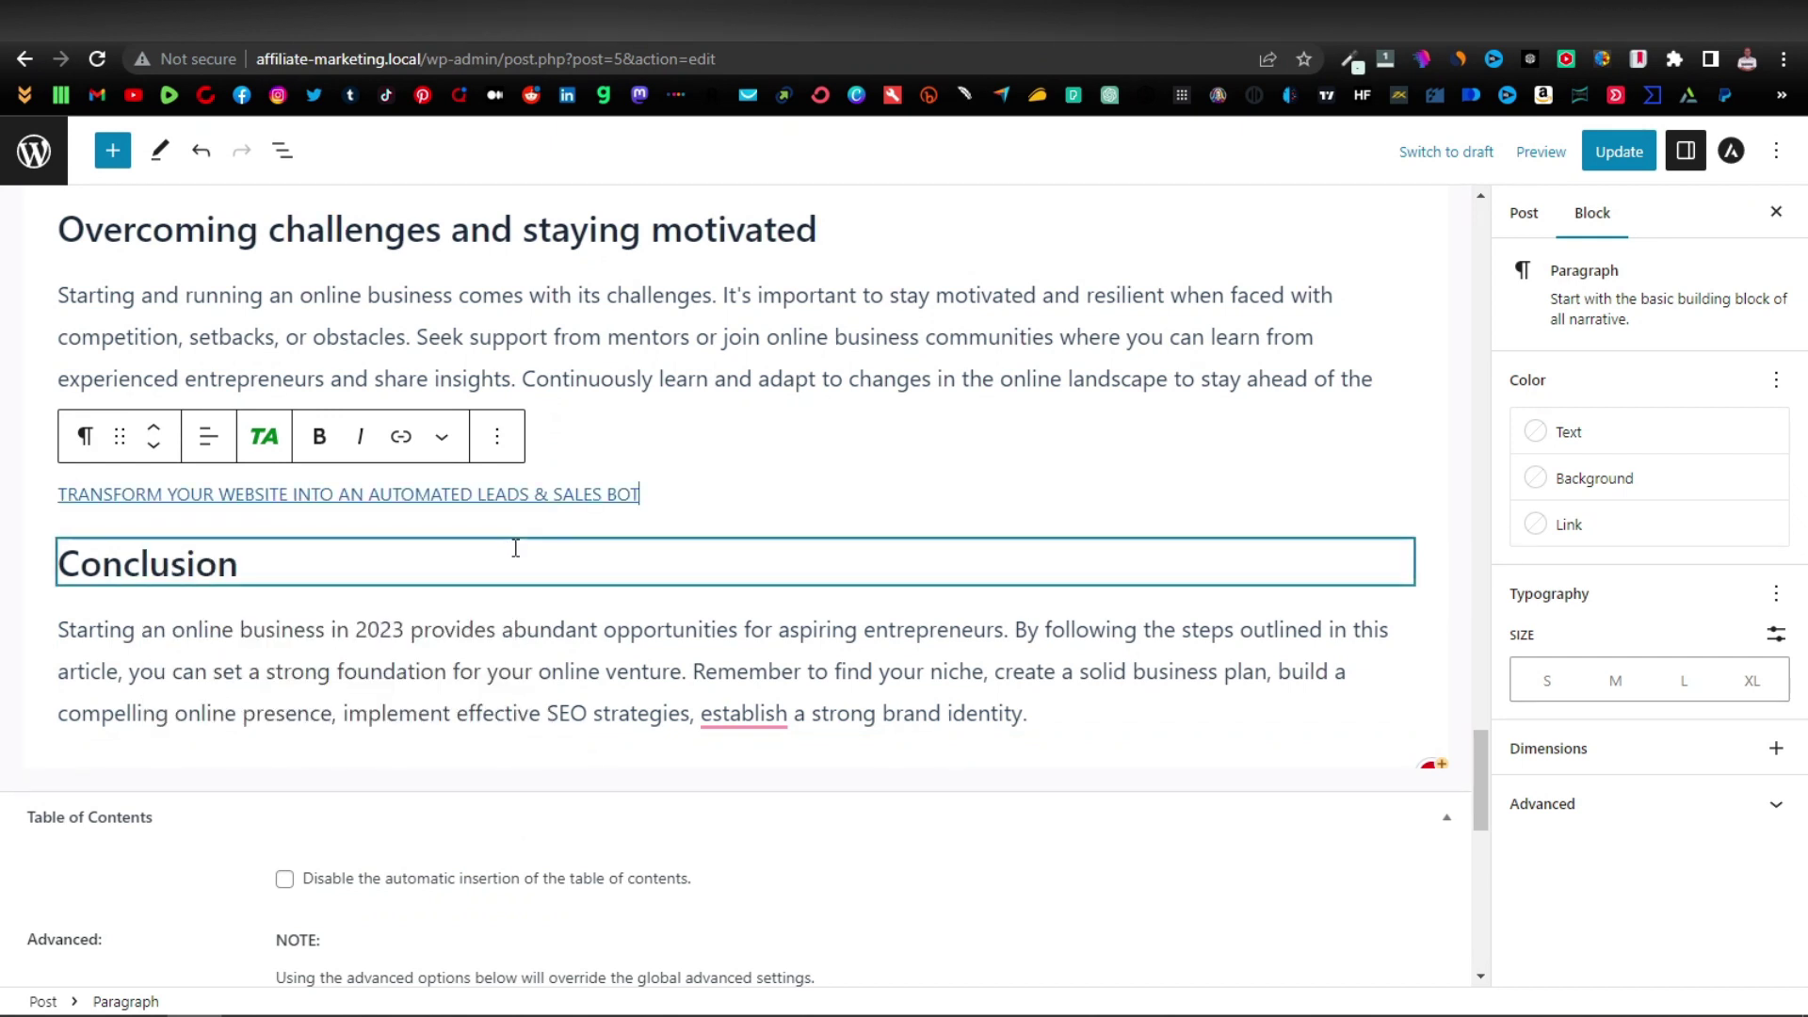
{"action": "left_click", "coordinate": [649, 497]}
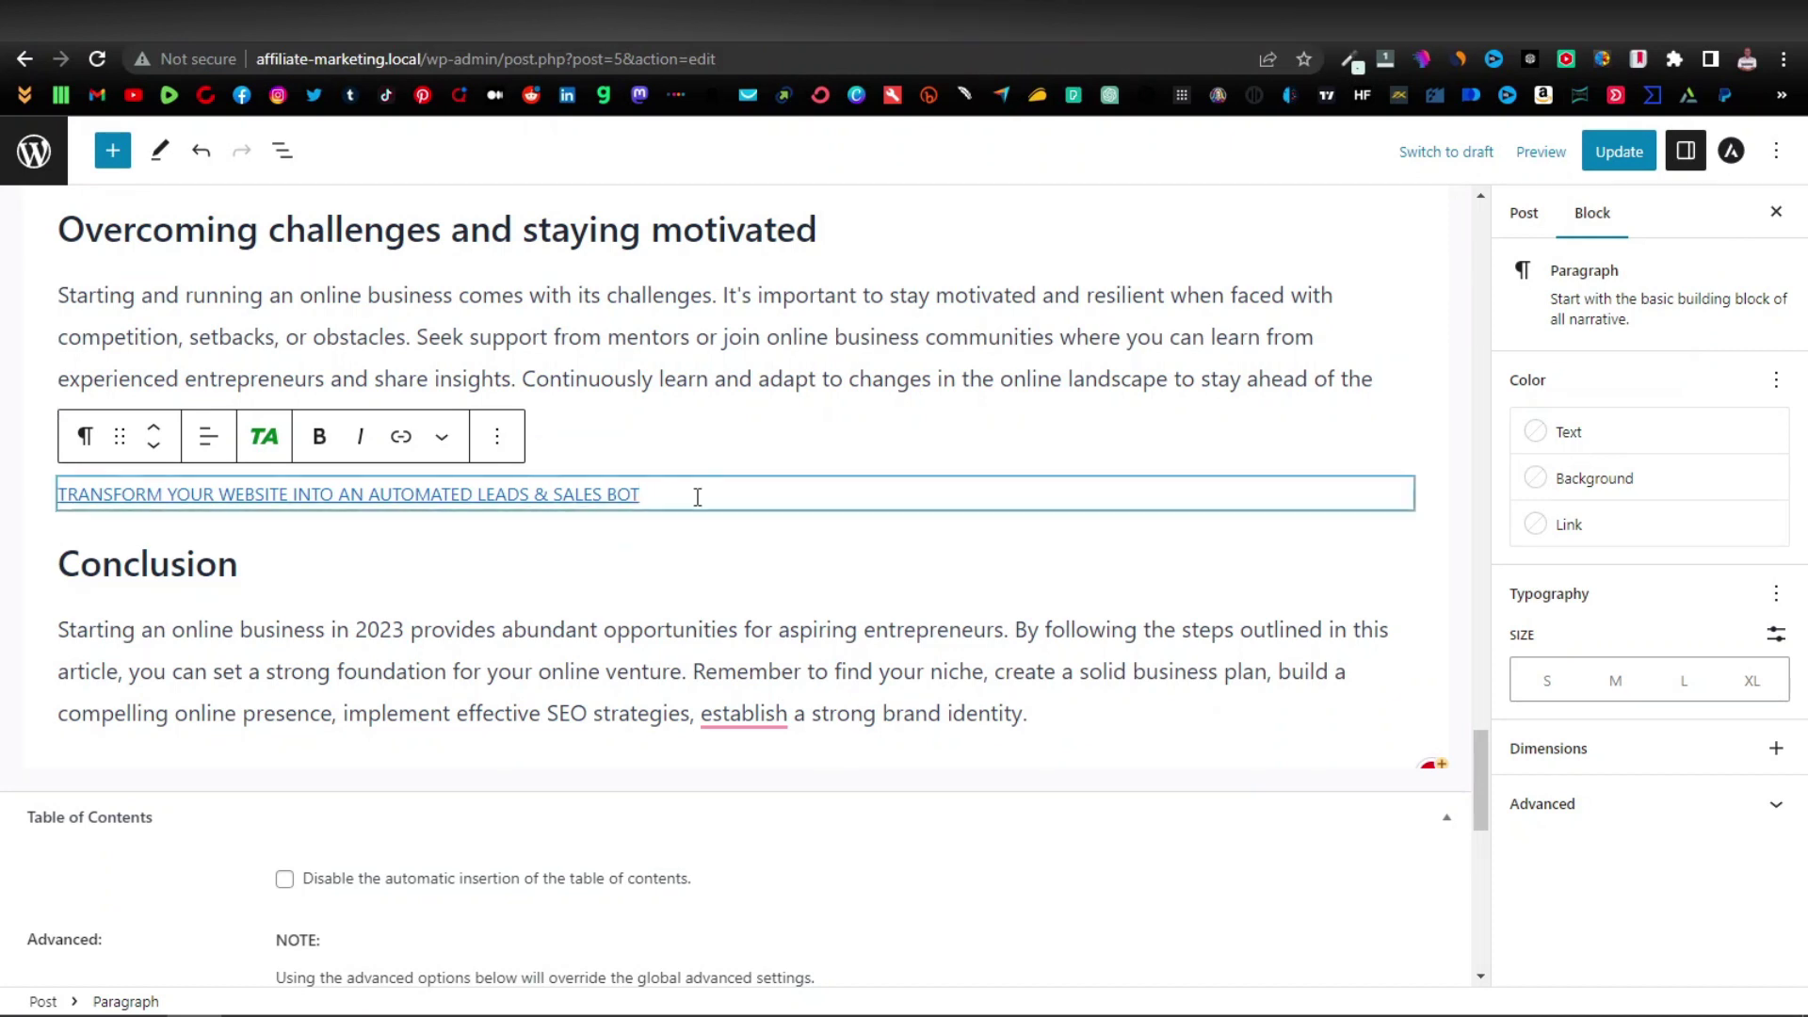
{"action": "scroll", "coordinate": [770, 470], "scroll_direction": "up", "scroll_amount": 1}
{"action": "scroll", "coordinate": [770, 470], "scroll_direction": "up", "scroll_amount": 4}
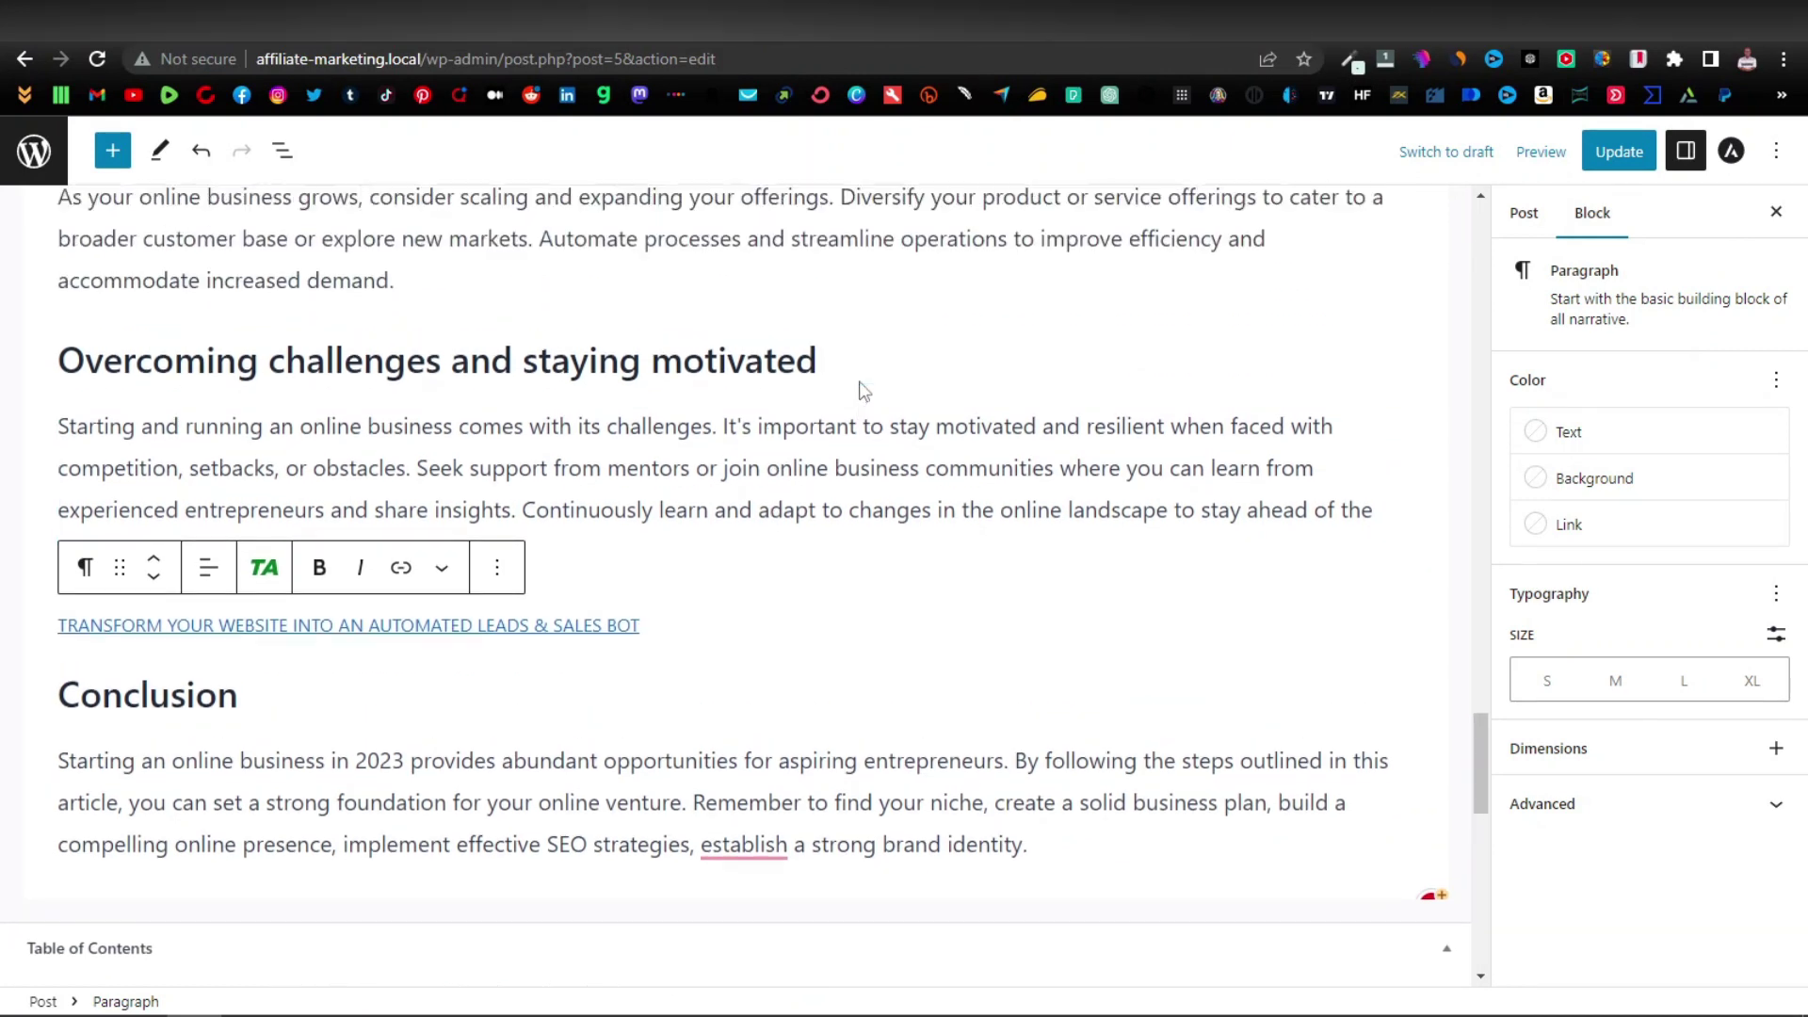
{"action": "scroll", "coordinate": [782, 419], "scroll_direction": "up", "scroll_amount": 3}
{"action": "scroll", "coordinate": [740, 536], "scroll_direction": "down", "scroll_amount": 3}
{"action": "scroll", "coordinate": [658, 751], "scroll_direction": "down", "scroll_amount": 1}
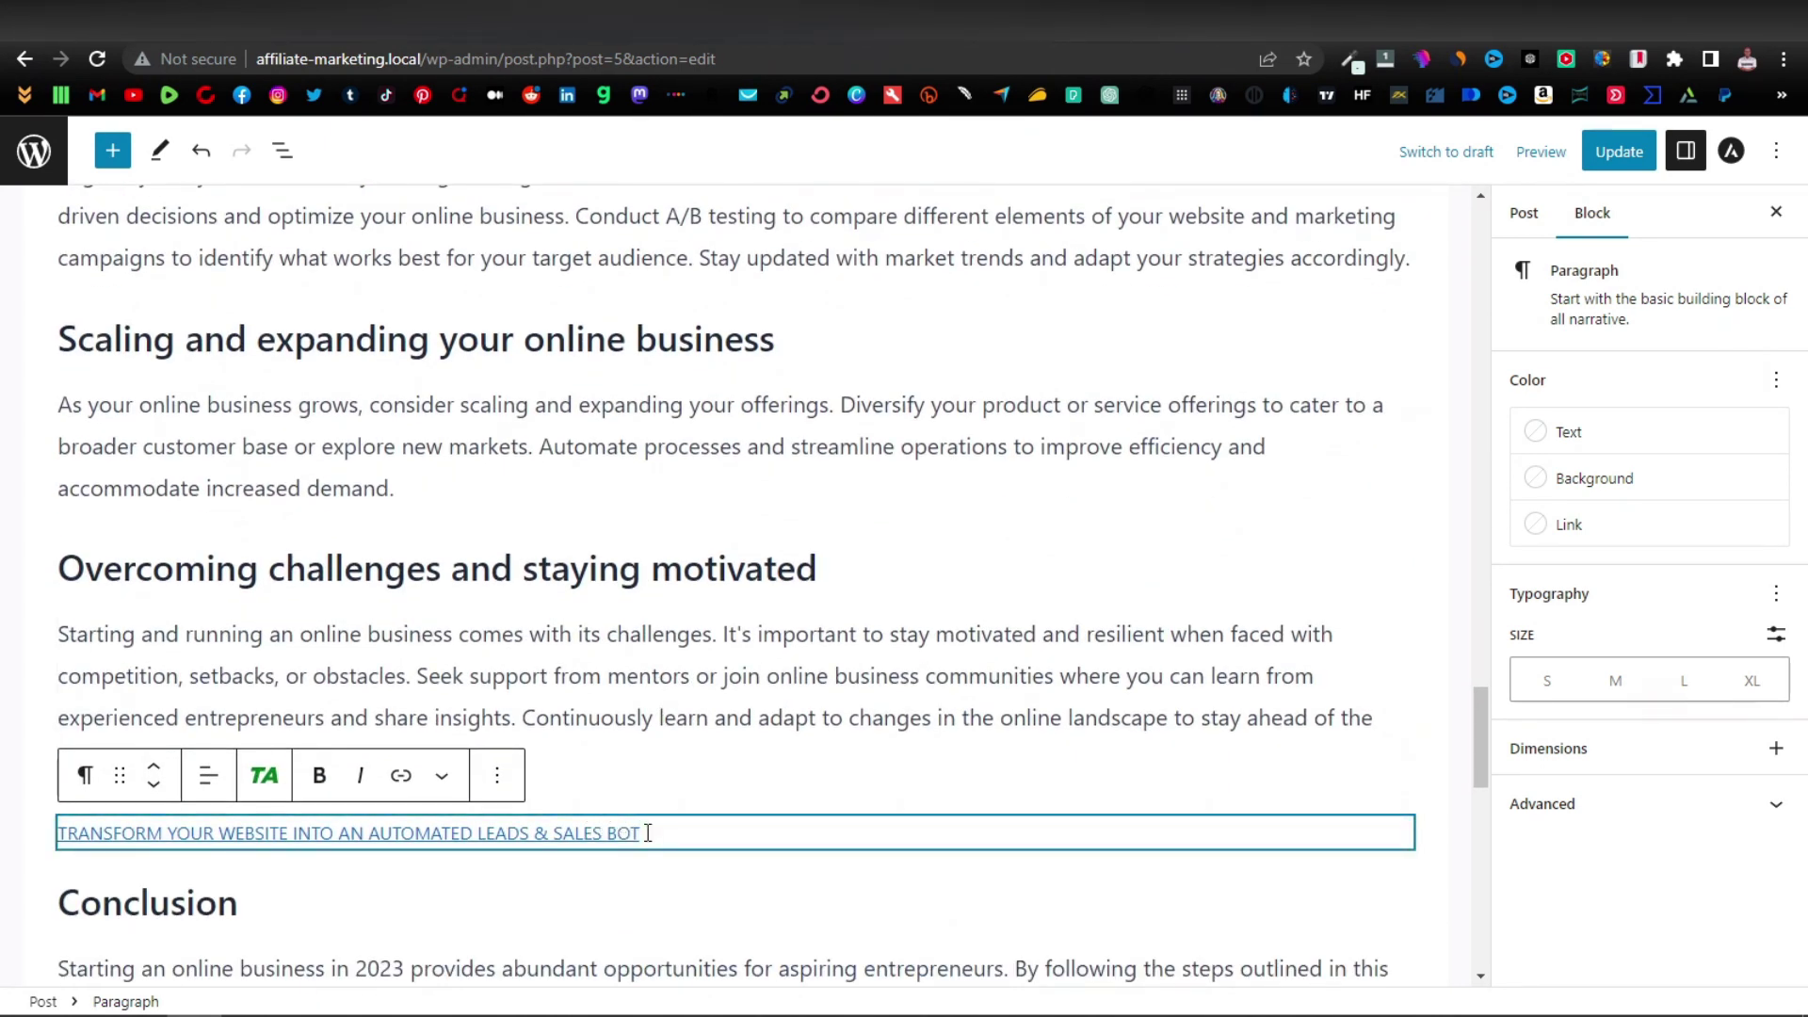
{"action": "scroll", "coordinate": [650, 447], "scroll_direction": "up", "scroll_amount": 4}
{"action": "scroll", "coordinate": [647, 536], "scroll_direction": "down", "scroll_amount": 6}
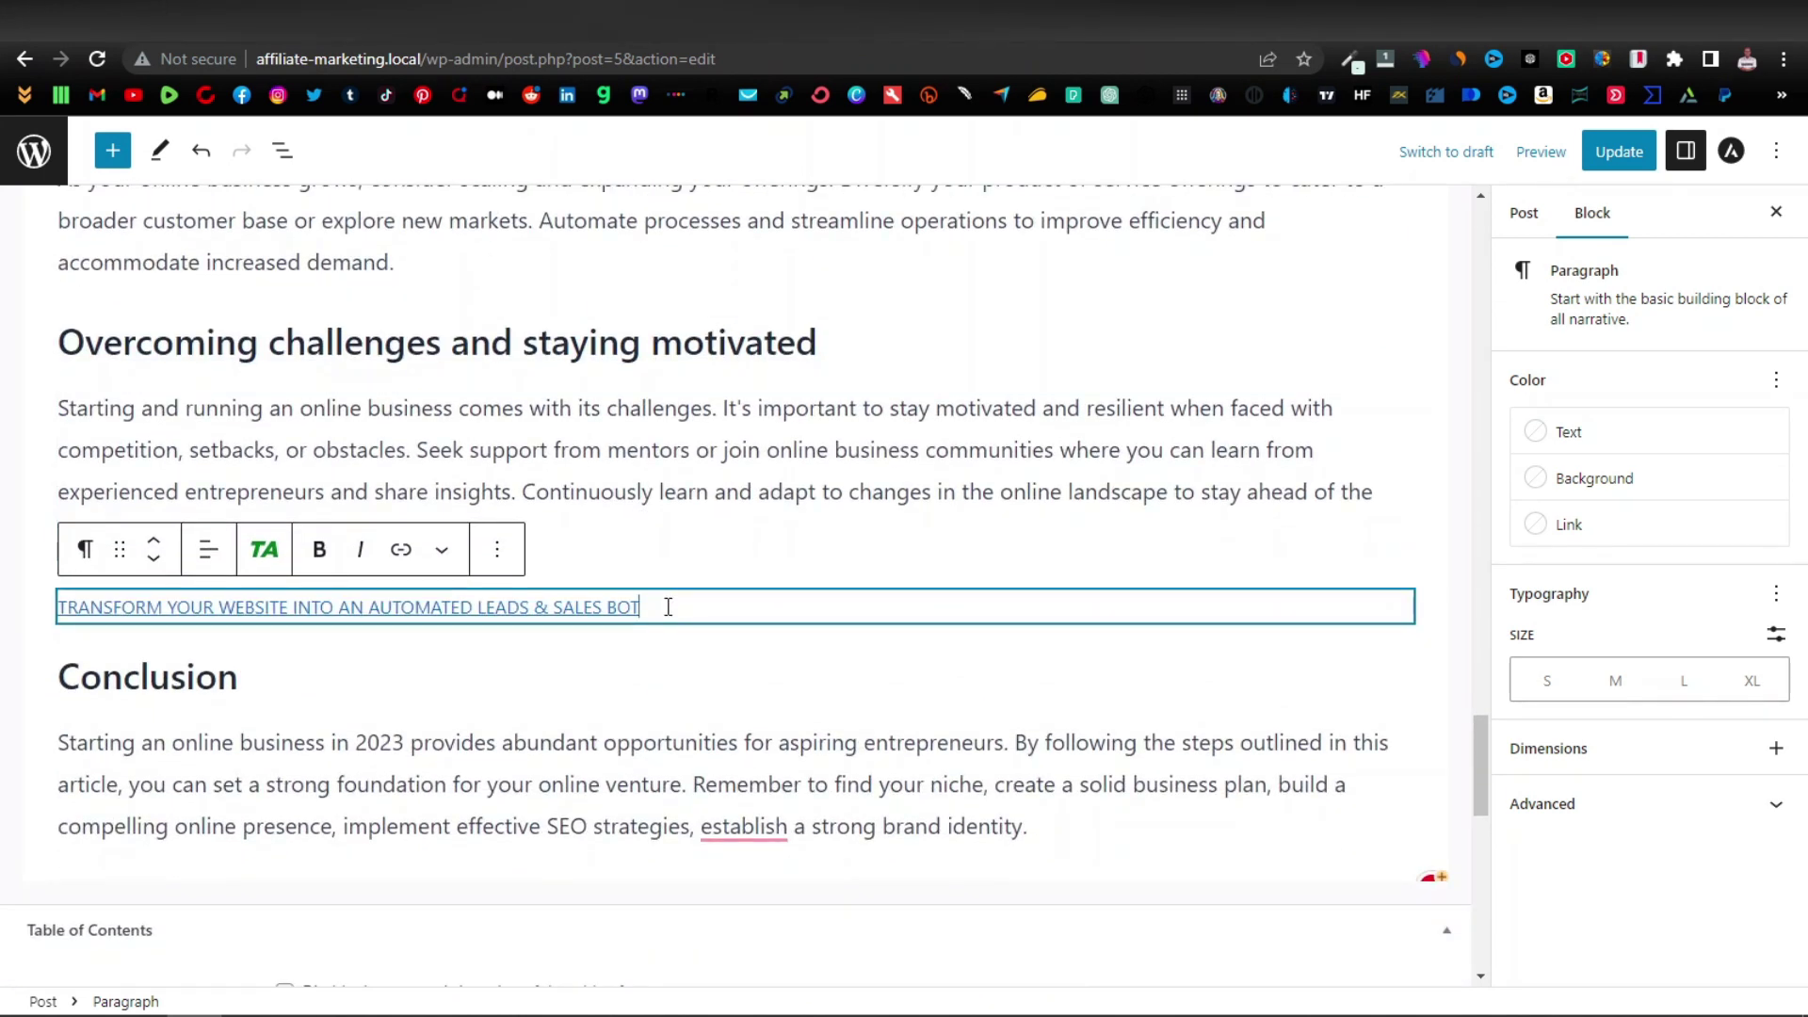
Step: Duplicate the linked tagline paragraph and move the copy above the 'Marketing and promoting your online business' heading
{"action": "left_click", "coordinate": [500, 552]}
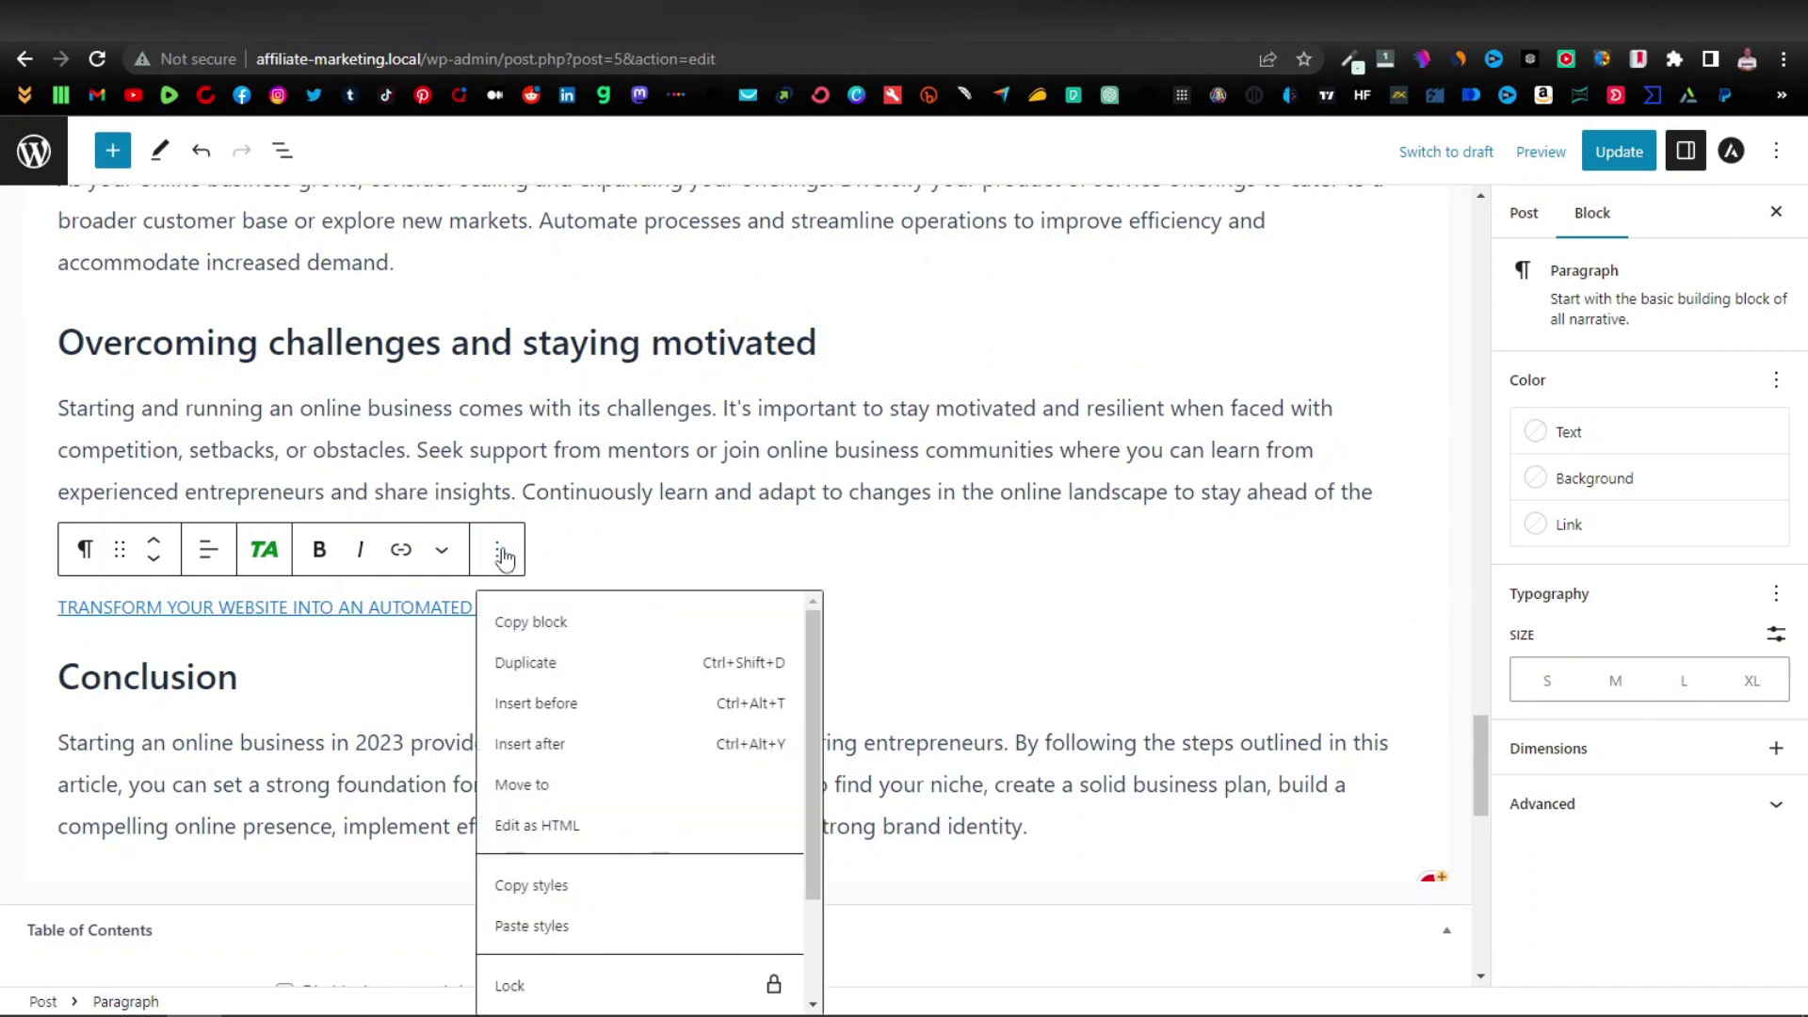
{"action": "left_click", "coordinate": [539, 665]}
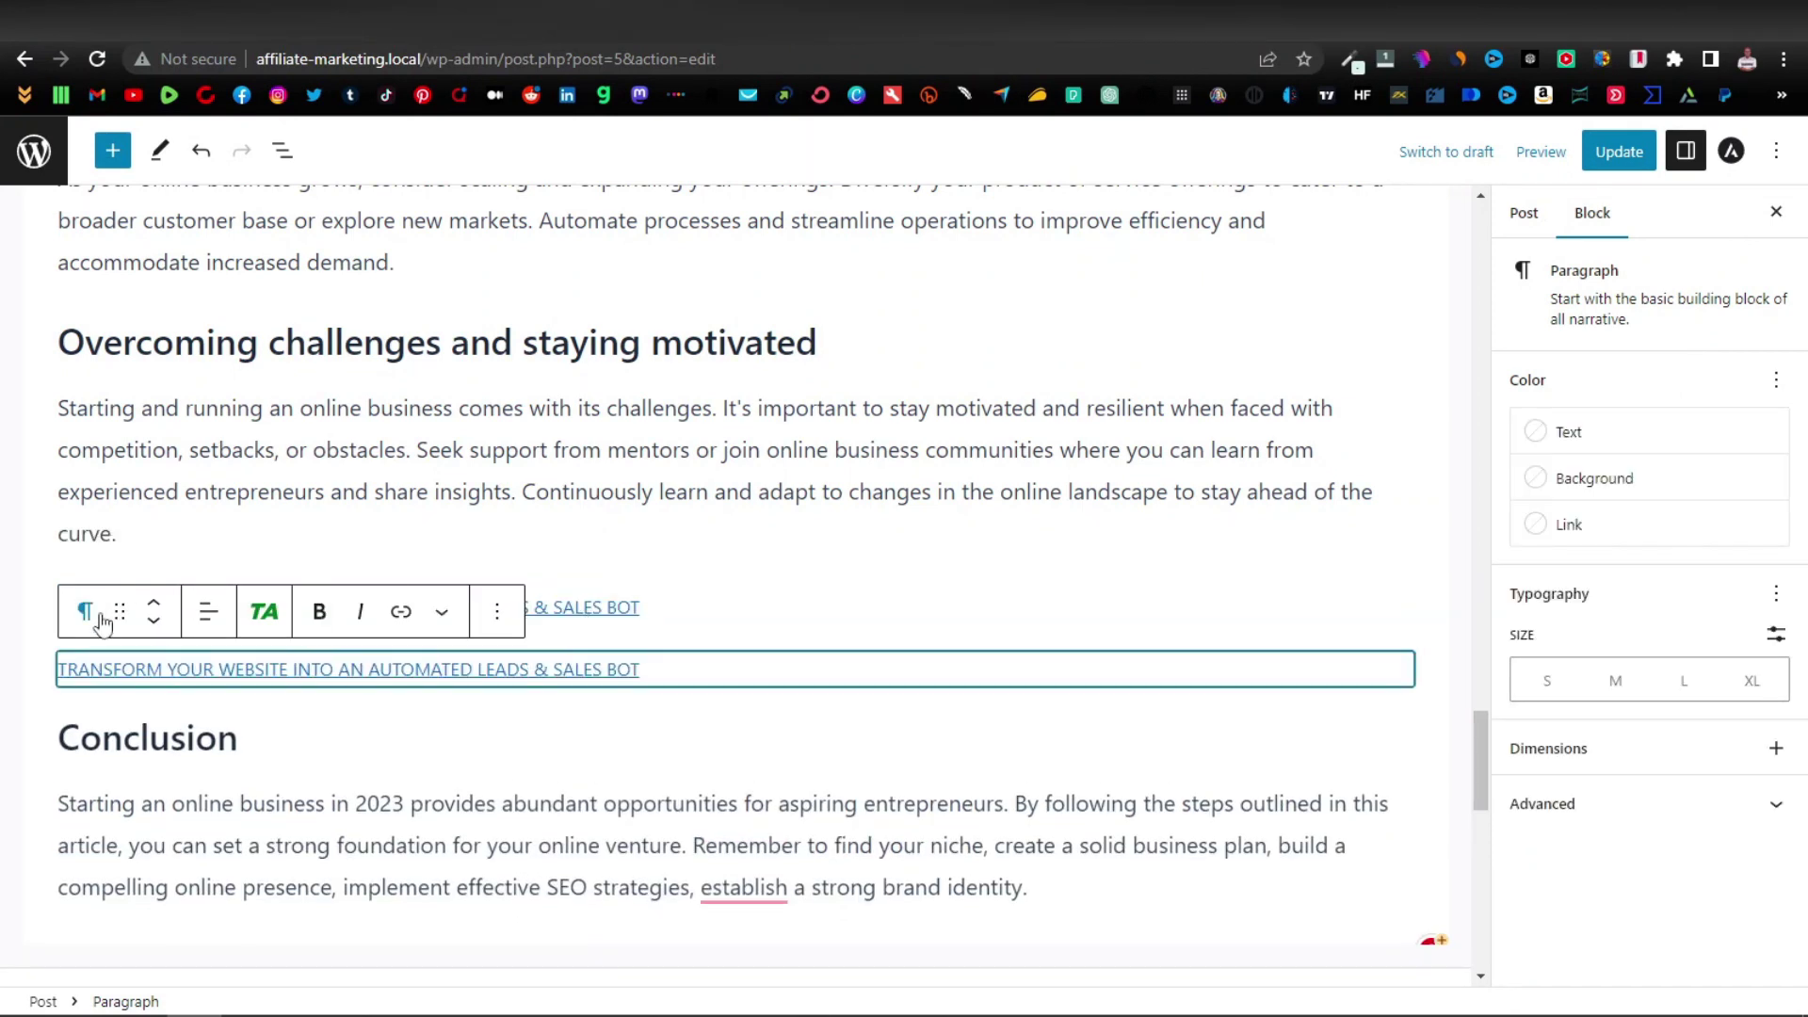
{"action": "left_click_drag", "start_coordinate": [120, 611], "coordinate": [646, 601]}
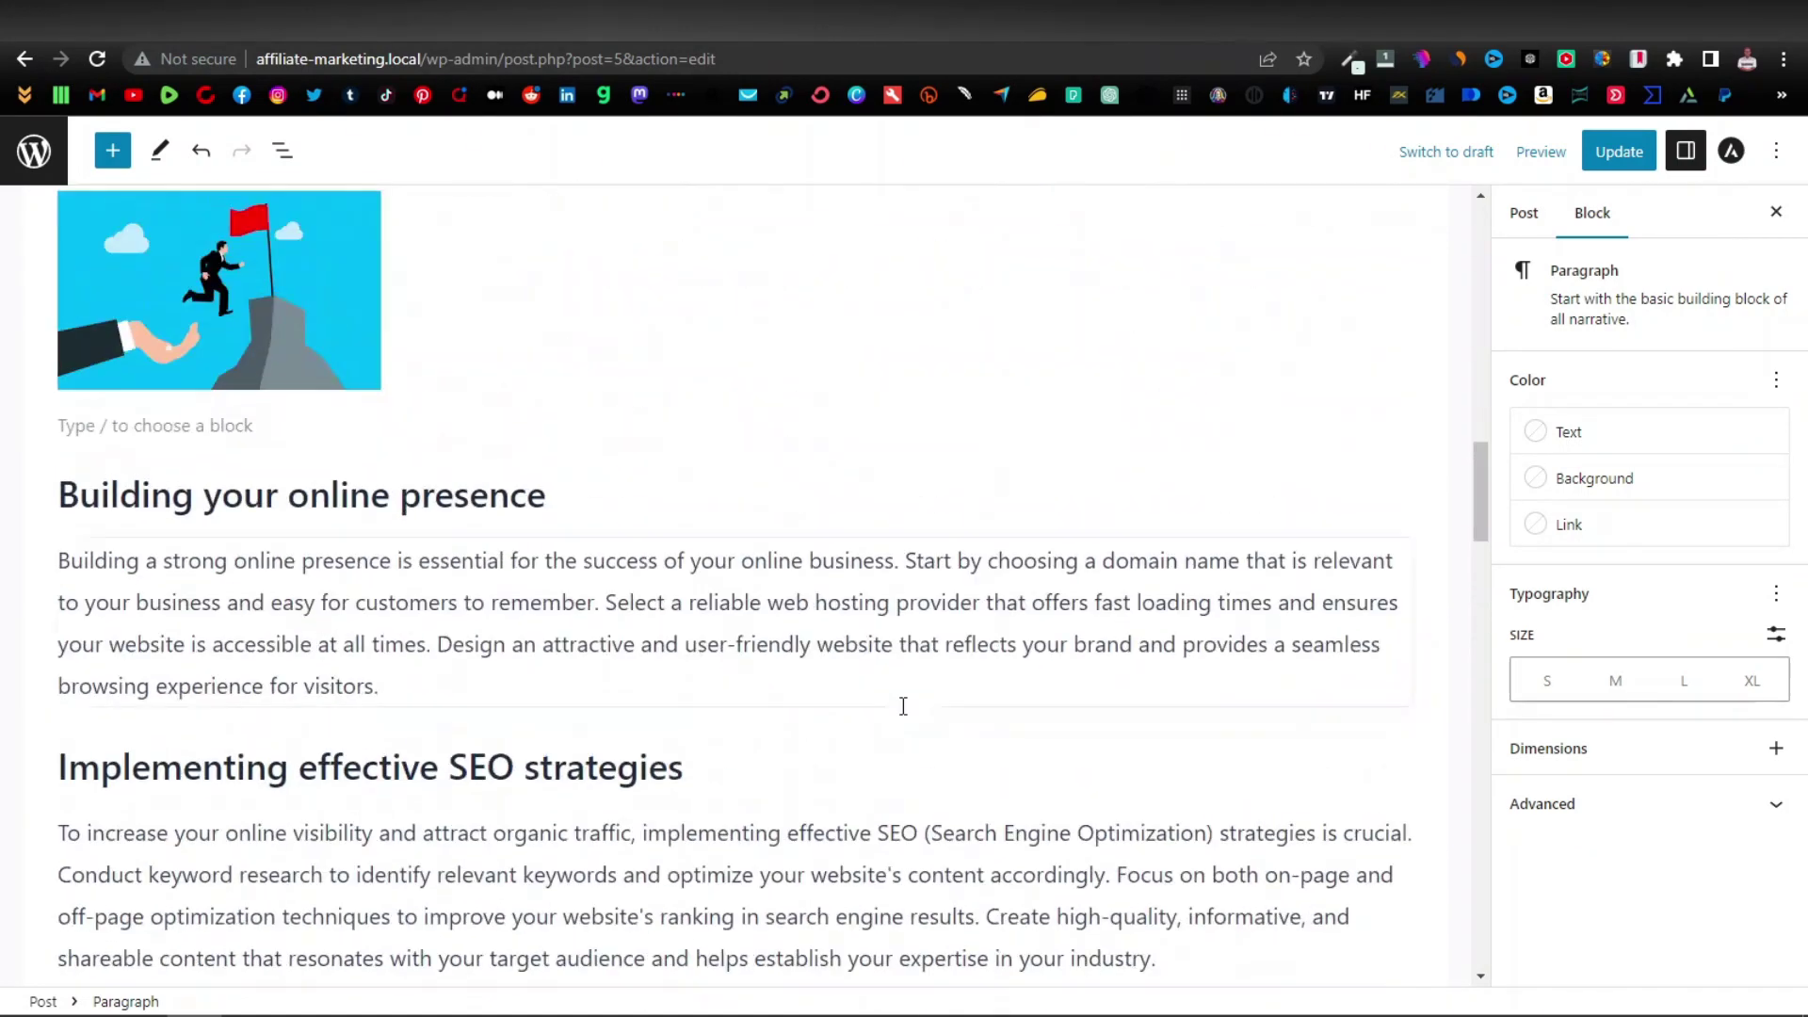
{"action": "scroll", "coordinate": [903, 706], "scroll_direction": "up", "scroll_amount": 5}
{"action": "scroll", "coordinate": [812, 706], "scroll_direction": "up", "scroll_amount": 16}
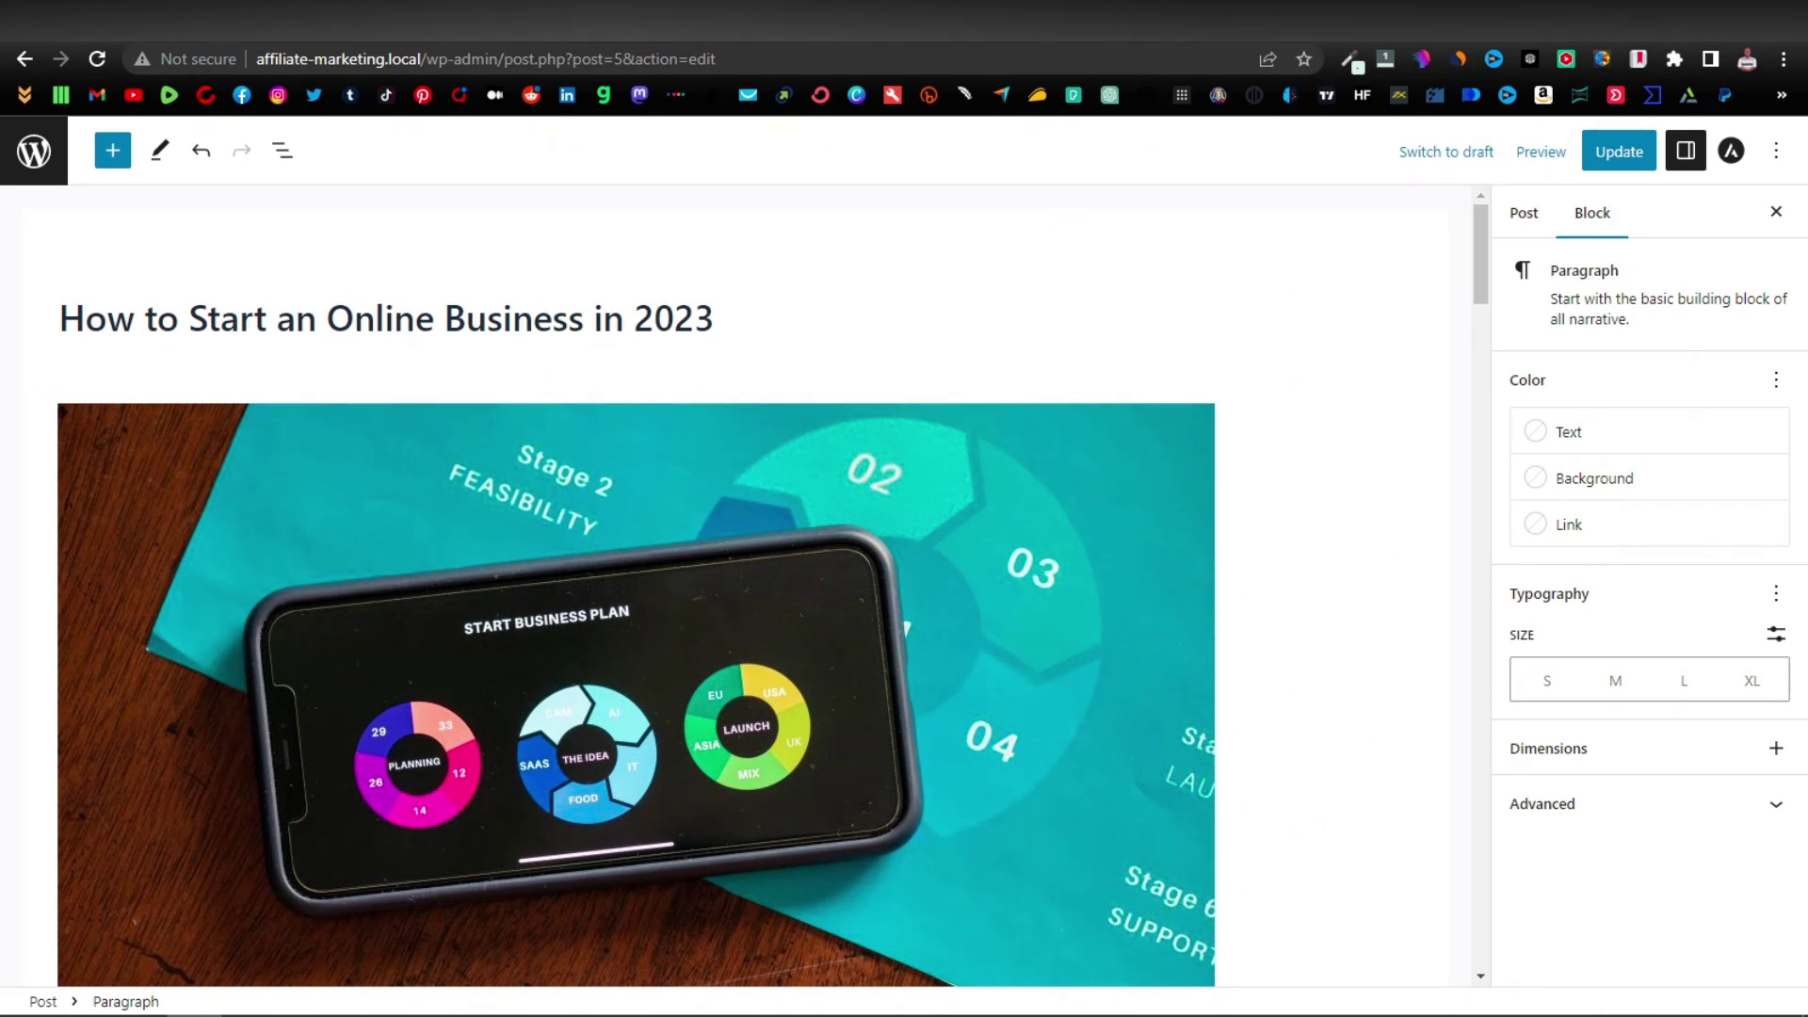
Step: Preview the post in a new tab, checking the 12-item Table of Contents and linked tagline
{"action": "left_click", "coordinate": [1537, 156]}
{"action": "left_click", "coordinate": [1376, 370]}
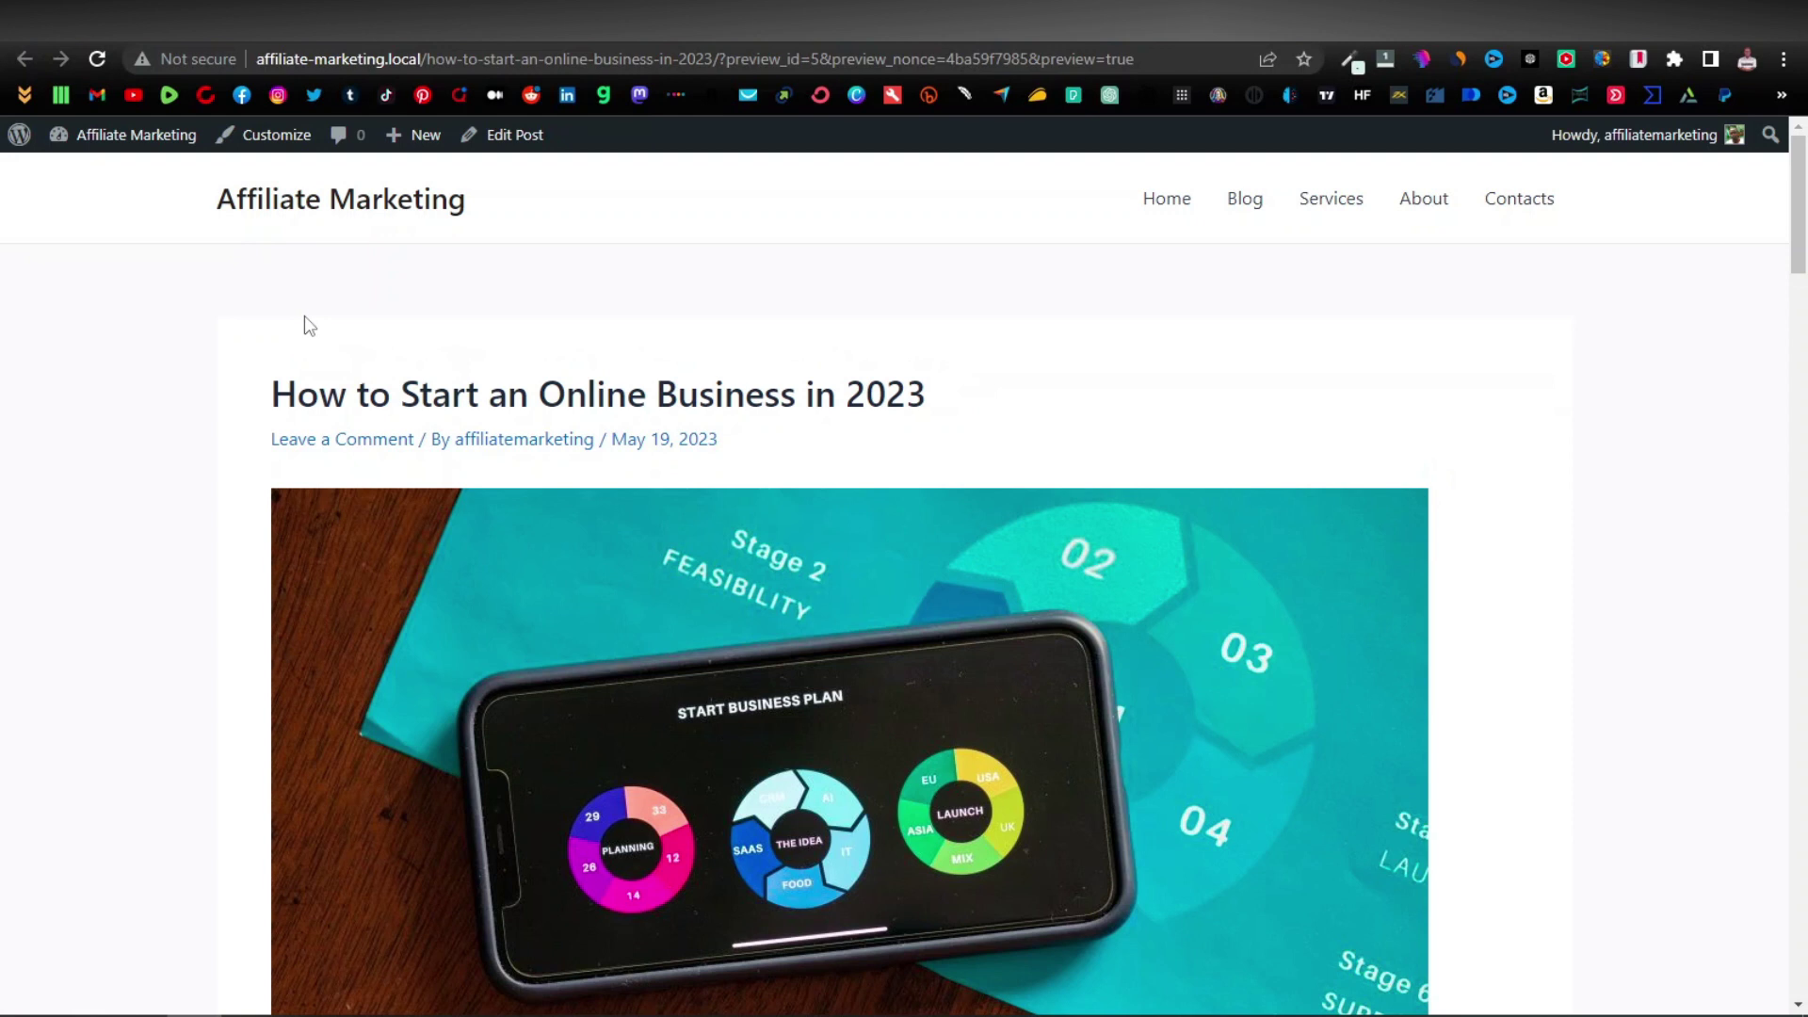
{"action": "scroll", "coordinate": [311, 349], "scroll_direction": "down", "scroll_amount": 10}
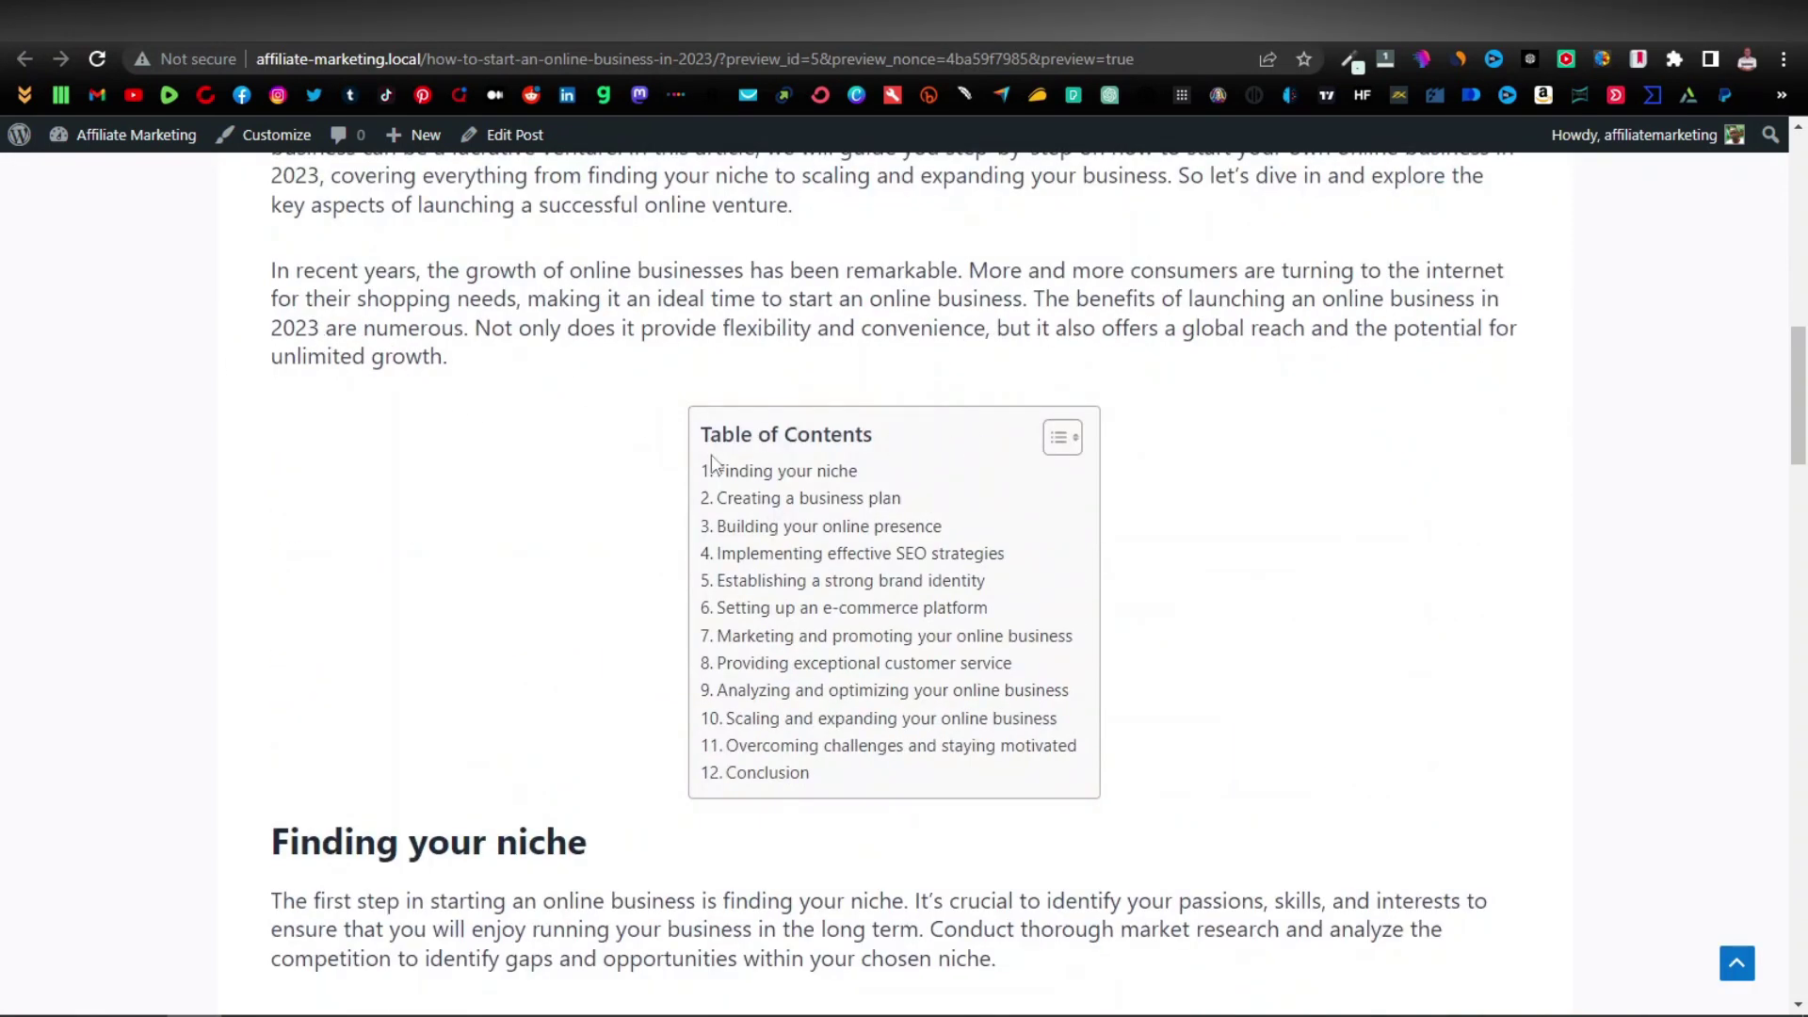
{"action": "scroll", "coordinate": [853, 497], "scroll_direction": "up", "scroll_amount": 1}
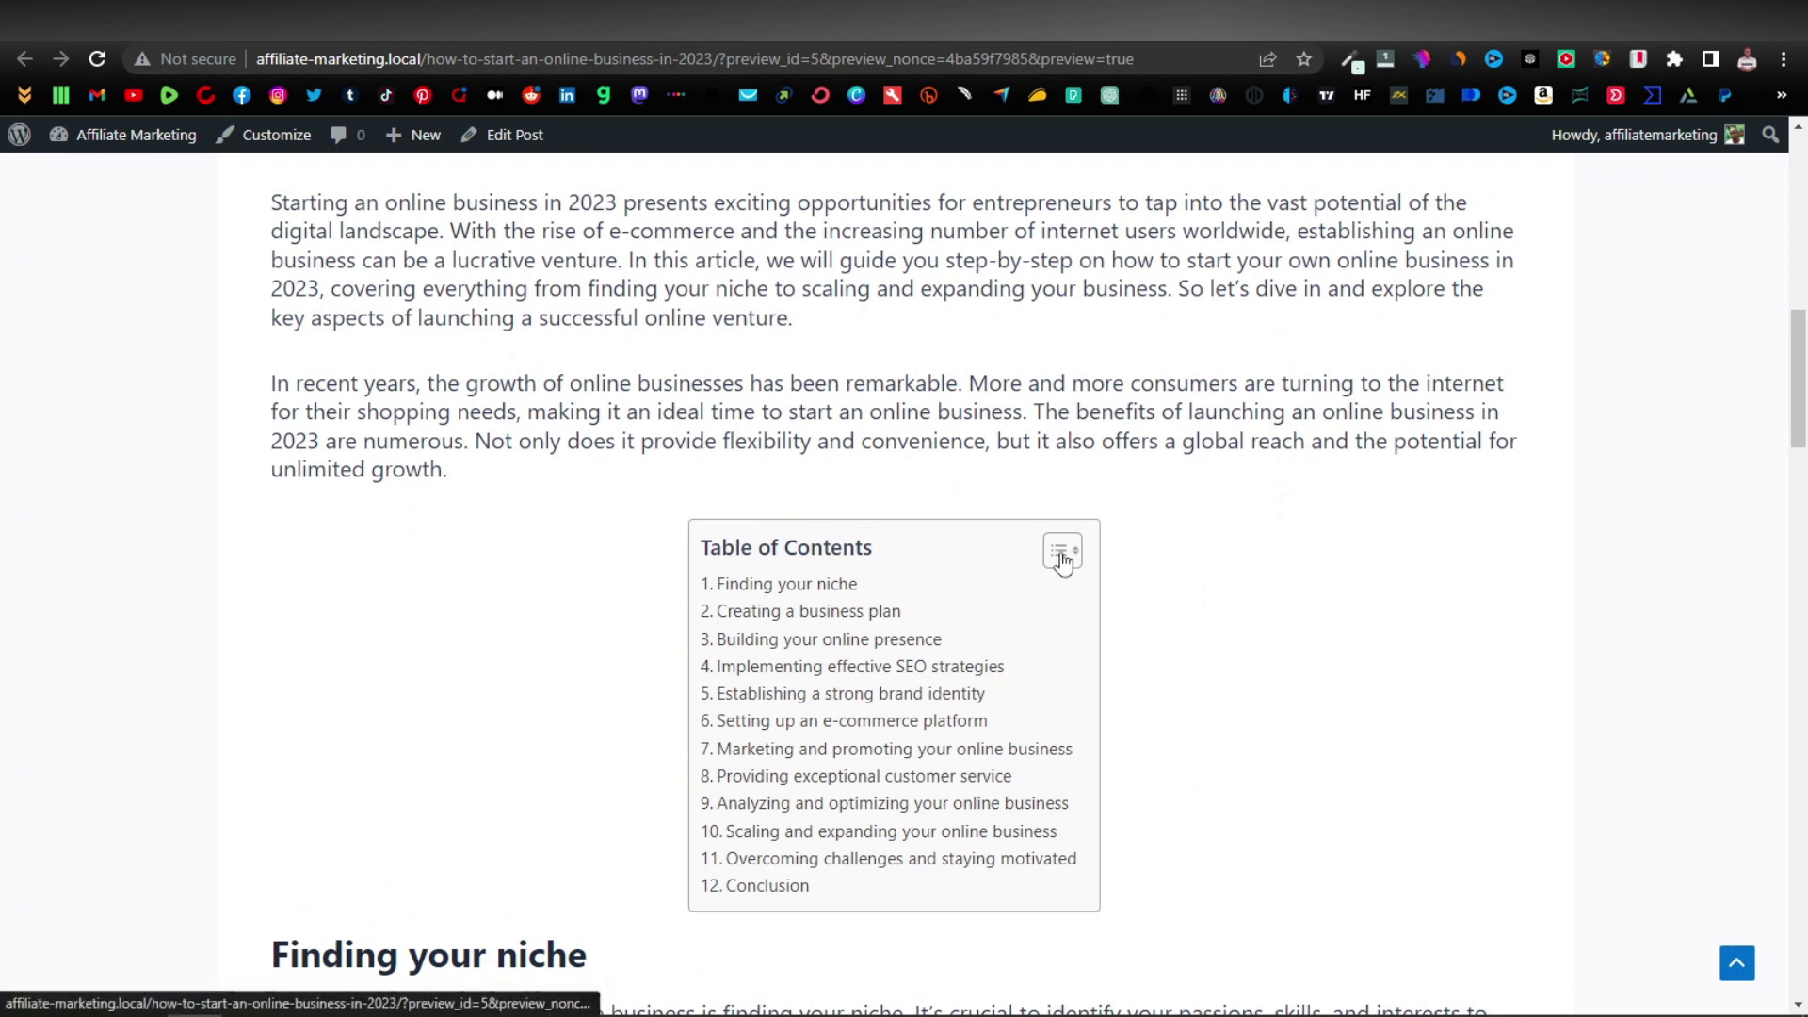
{"action": "left_click", "coordinate": [1064, 560]}
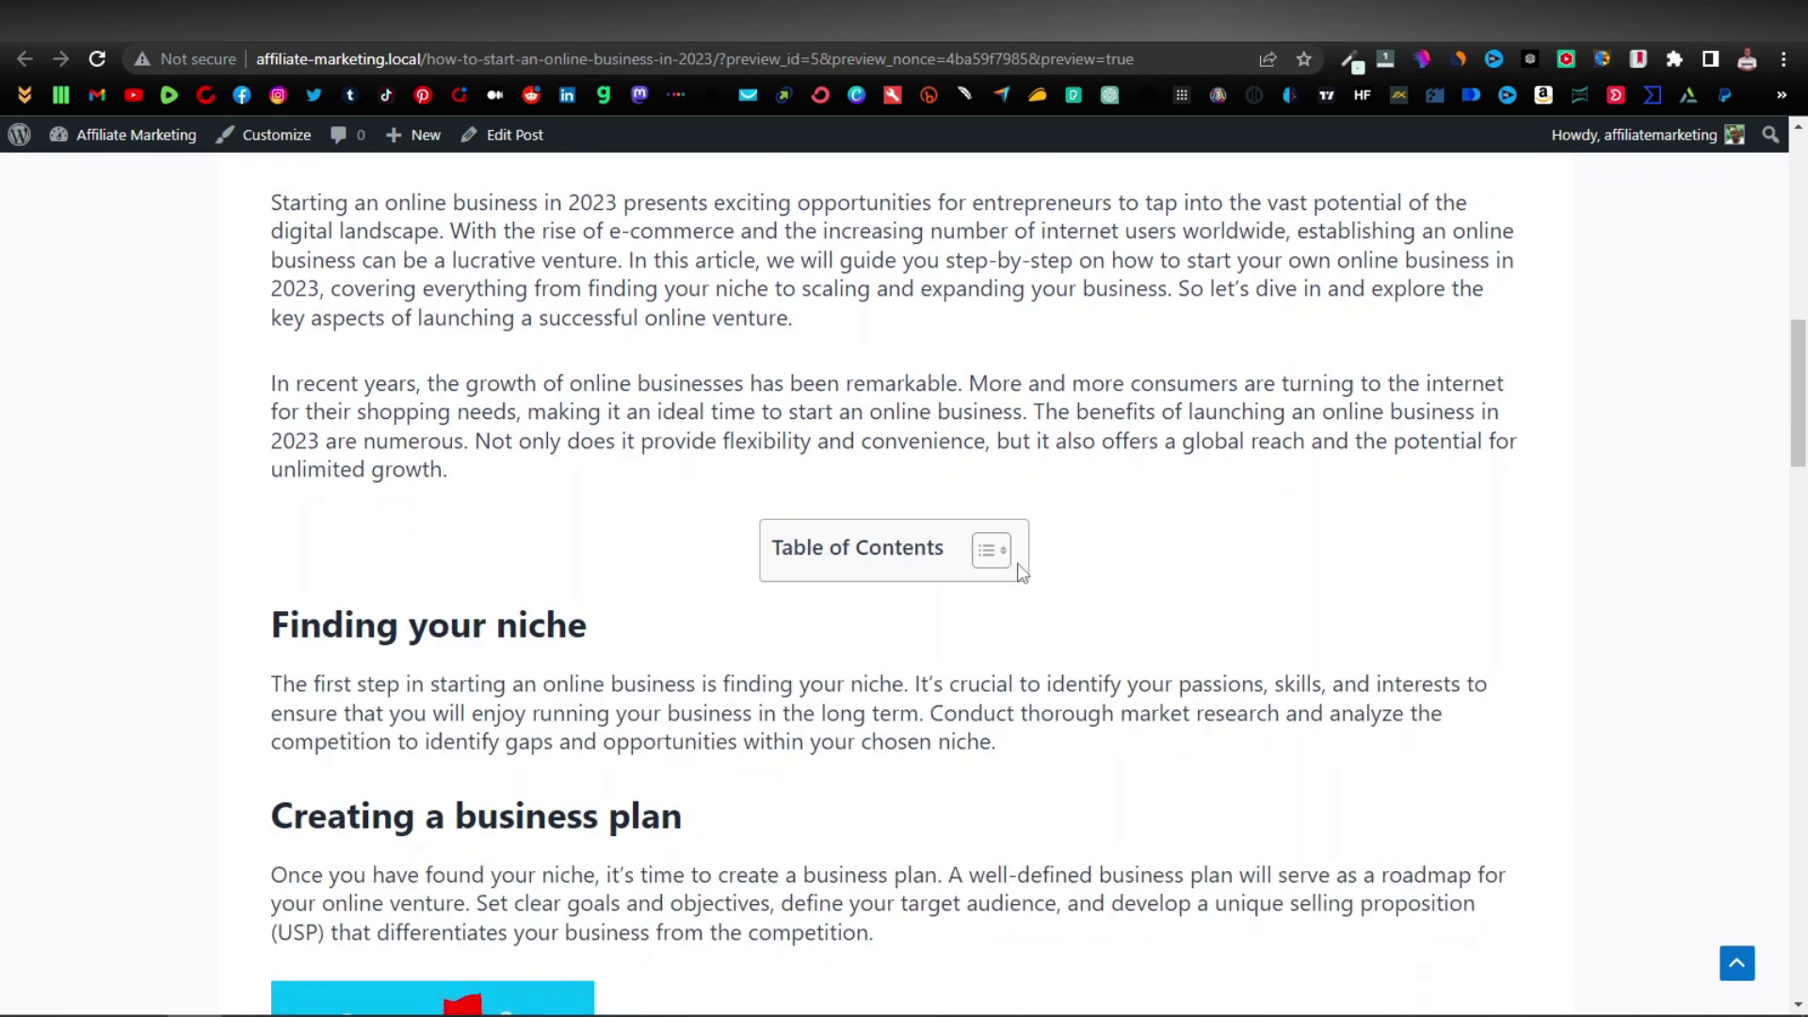
{"action": "left_click", "coordinate": [989, 552]}
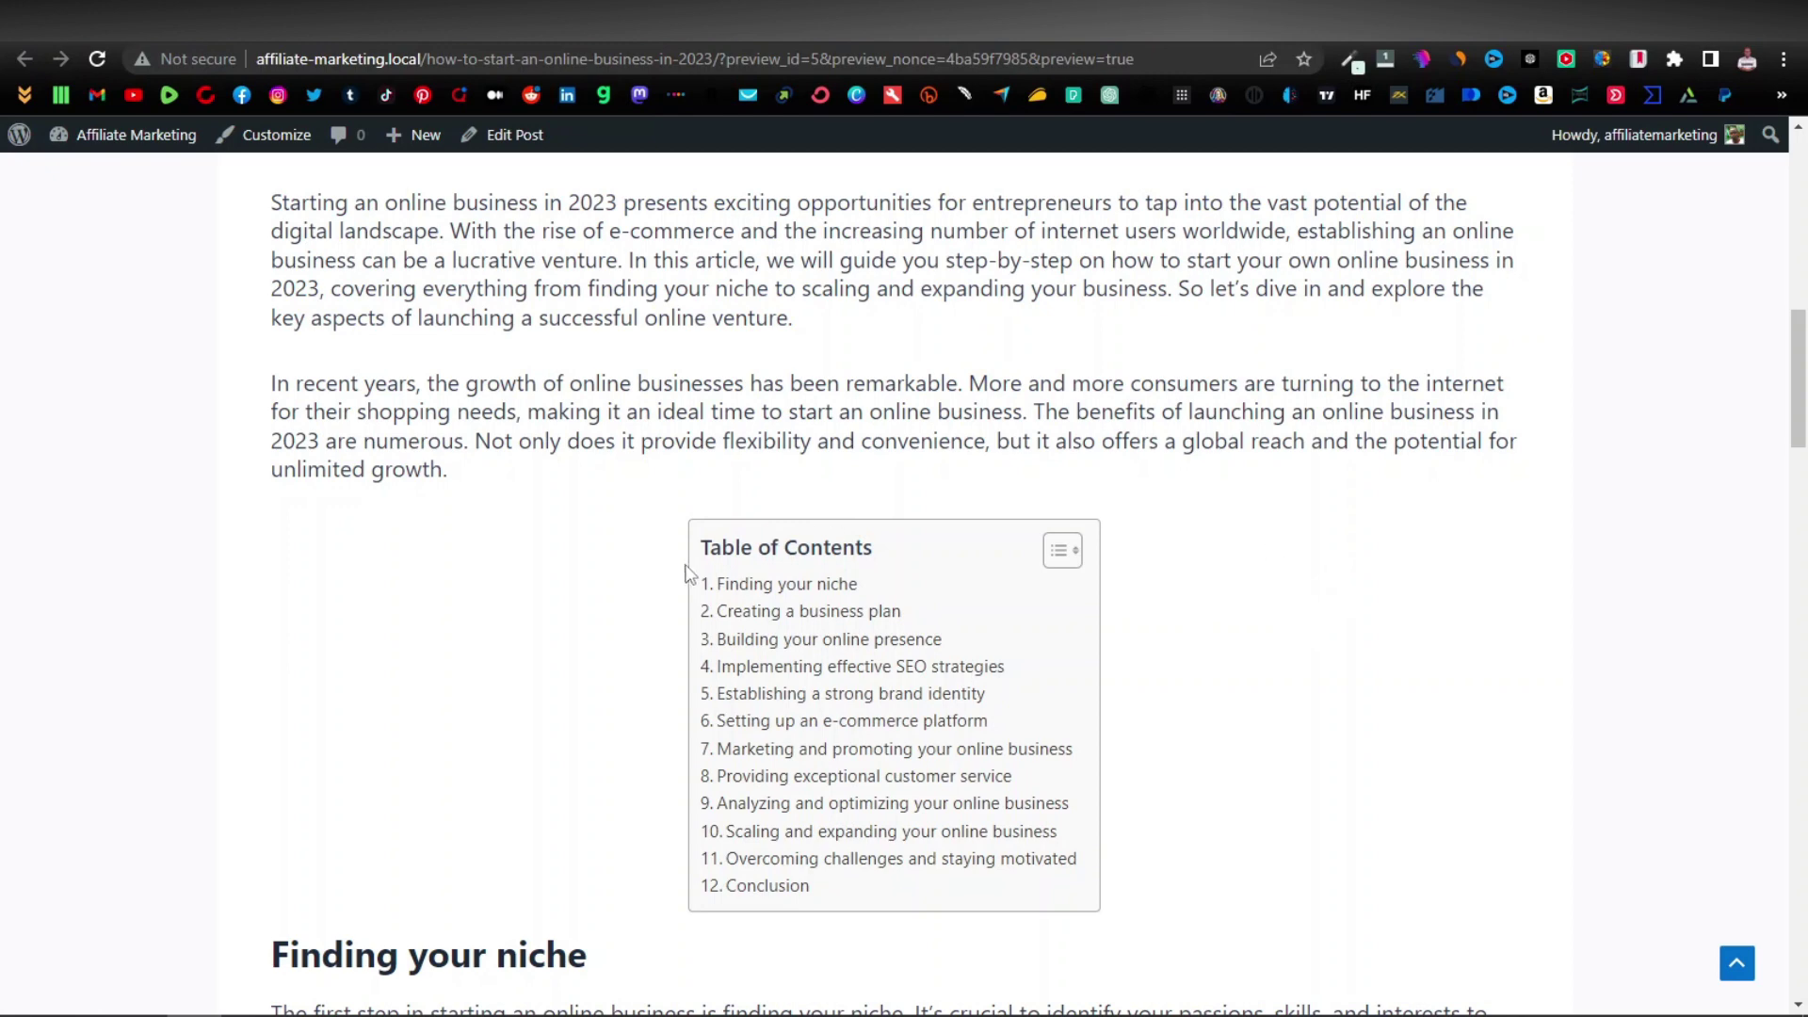
{"action": "scroll", "coordinate": [844, 596], "scroll_direction": "down", "scroll_amount": 15}
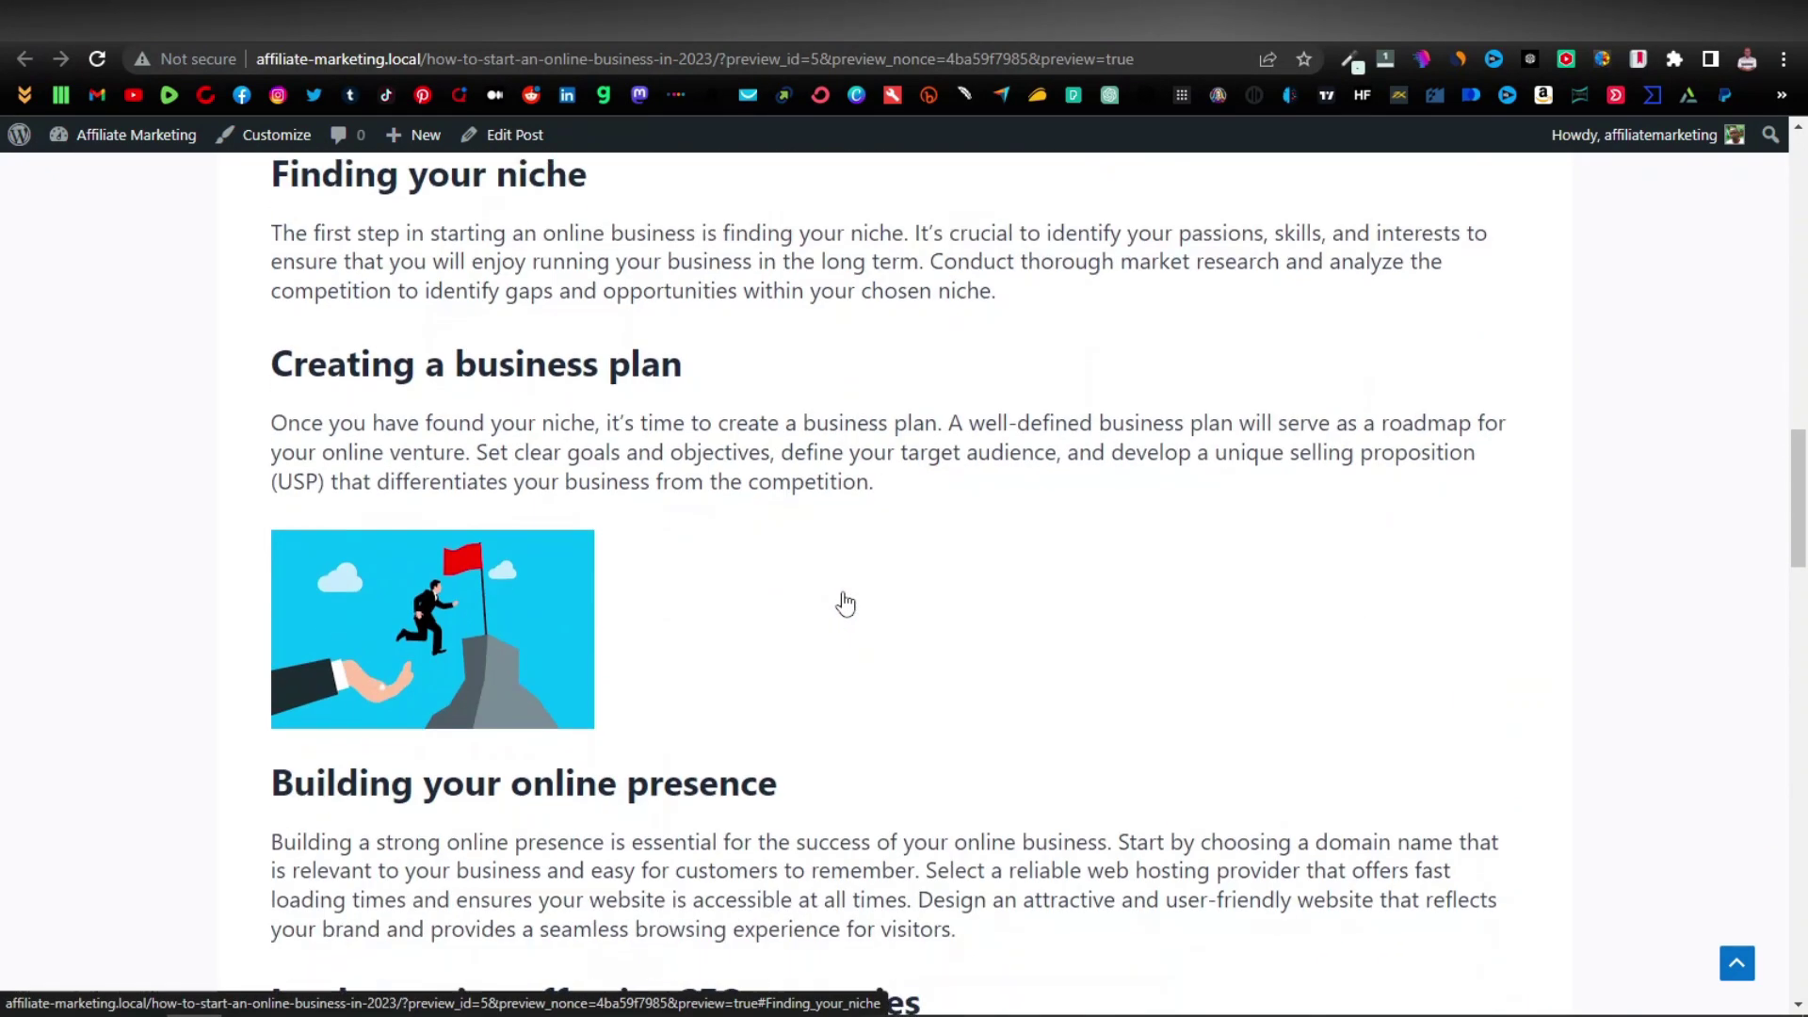
{"action": "scroll", "coordinate": [843, 602], "scroll_direction": "down", "scroll_amount": 5}
{"action": "scroll", "coordinate": [808, 479], "scroll_direction": "up", "scroll_amount": 1}
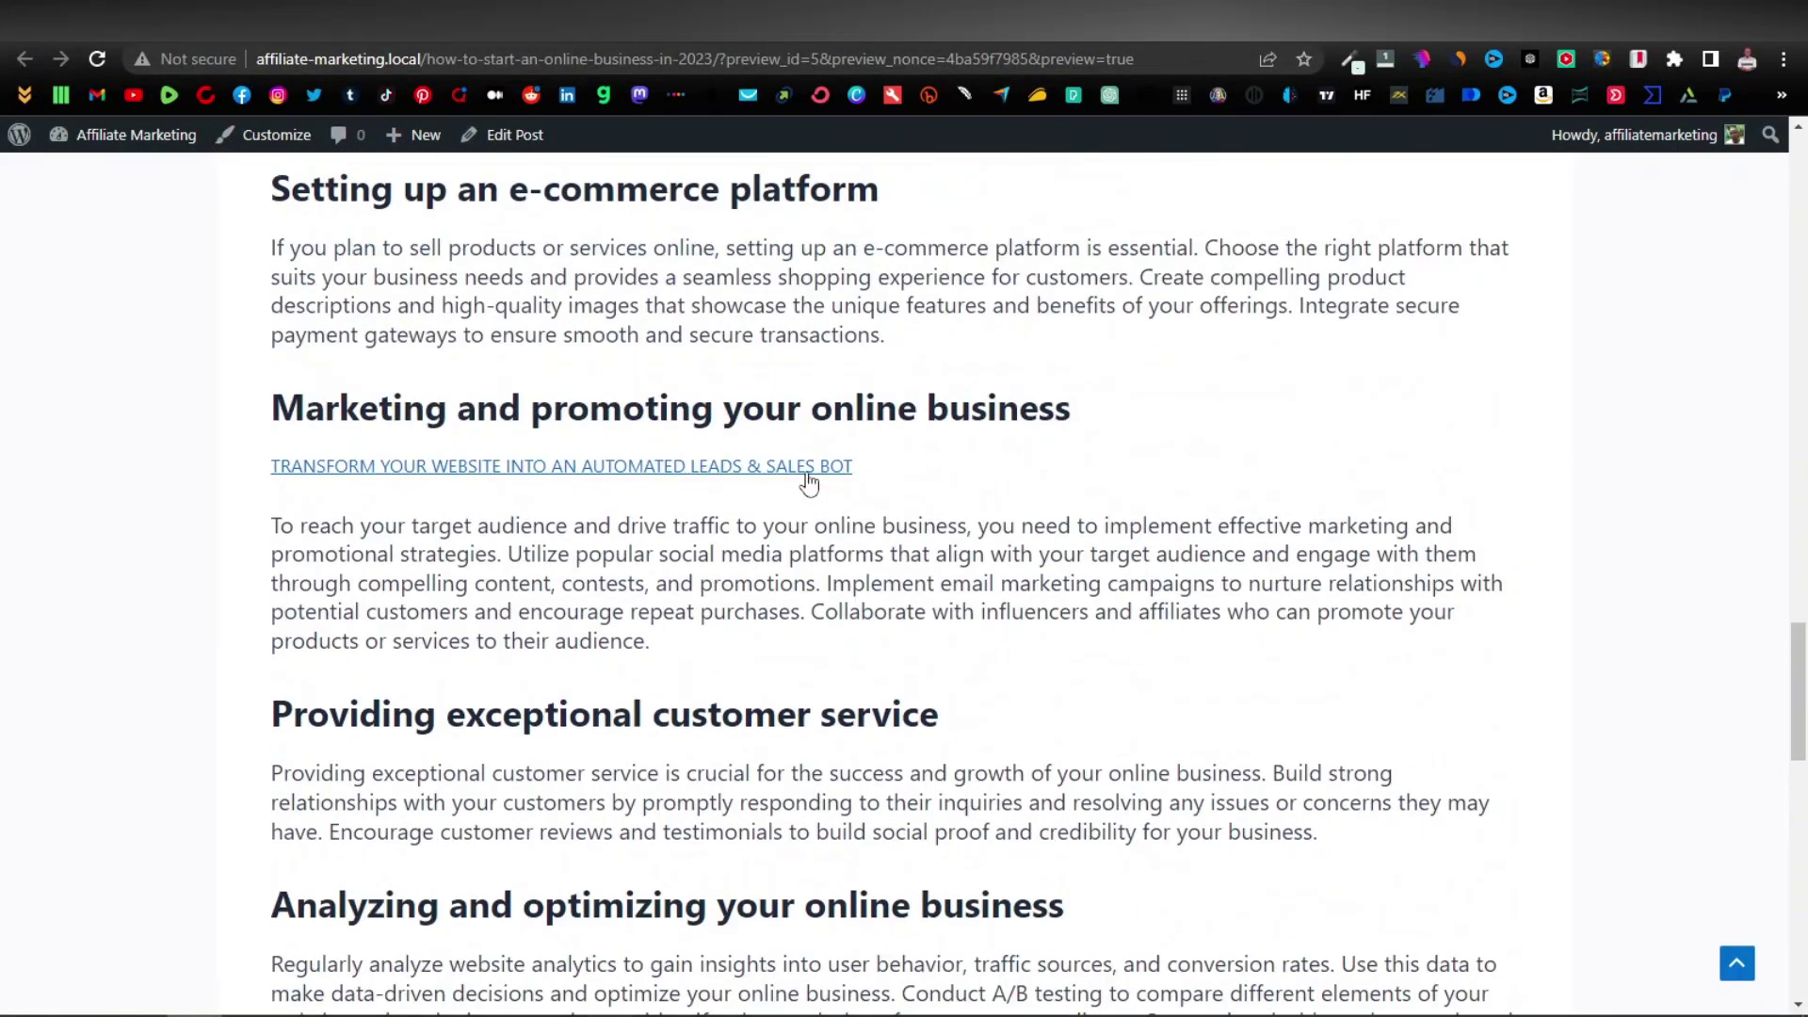